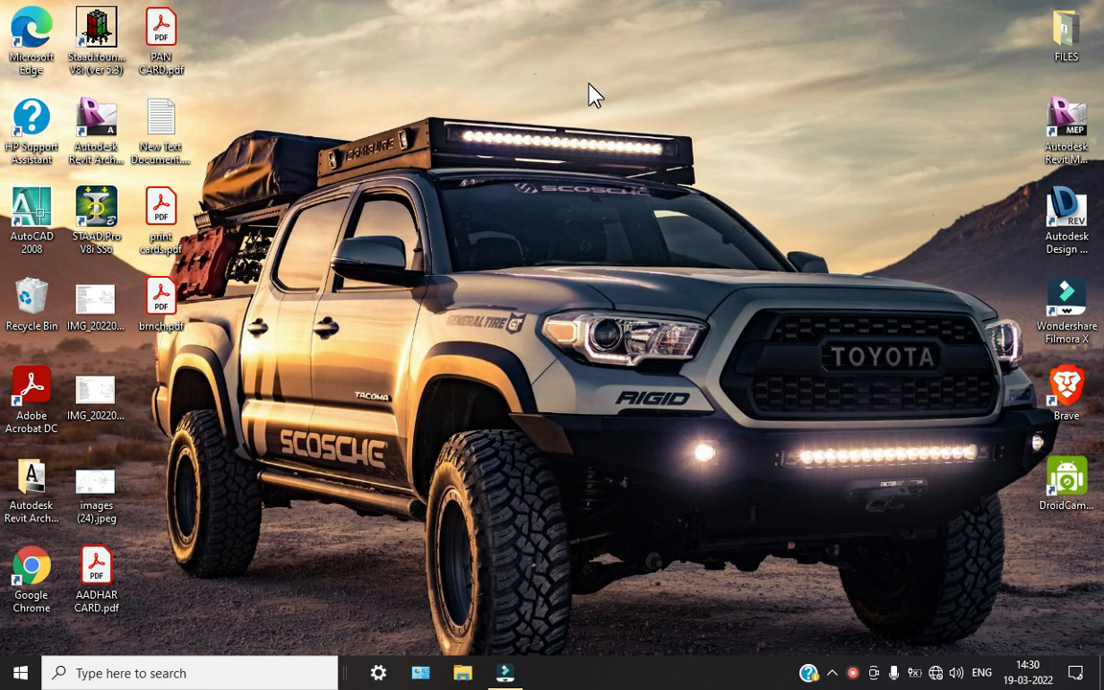
right_click(589, 84)
click(607, 134)
right_click(535, 4)
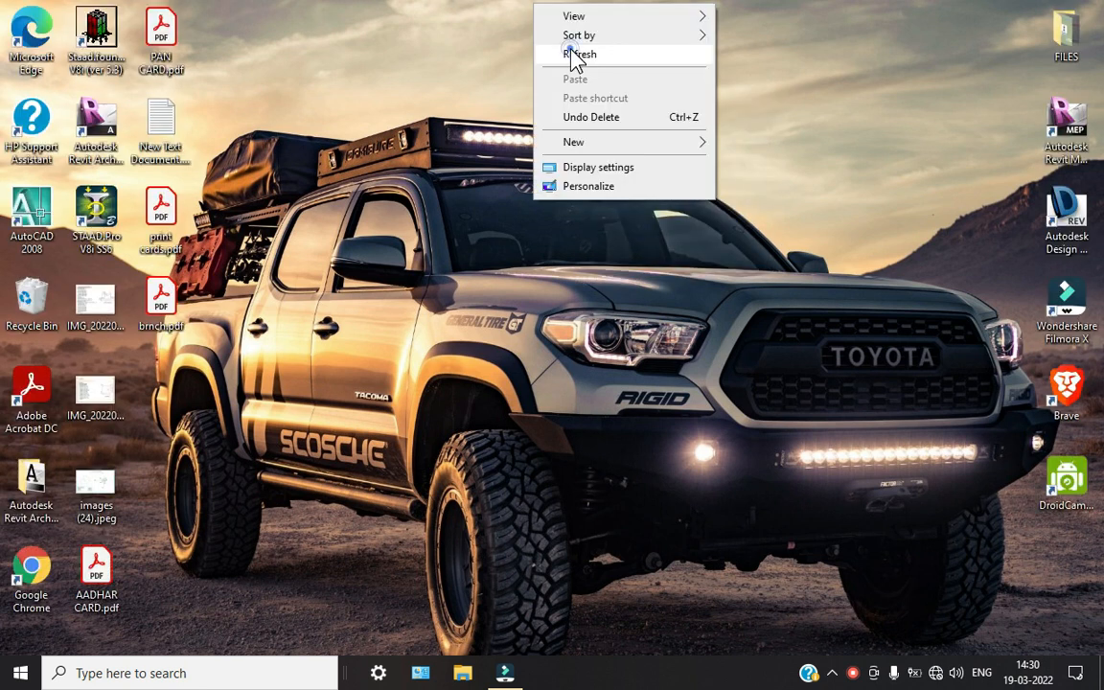
click(579, 55)
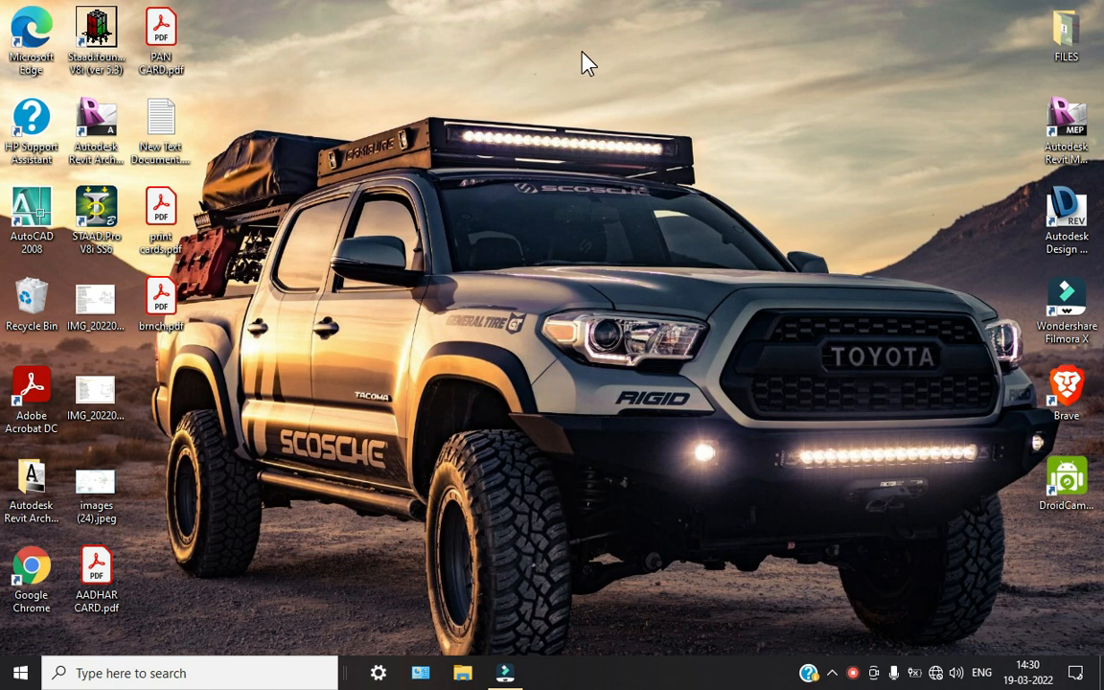
right_click(581, 52)
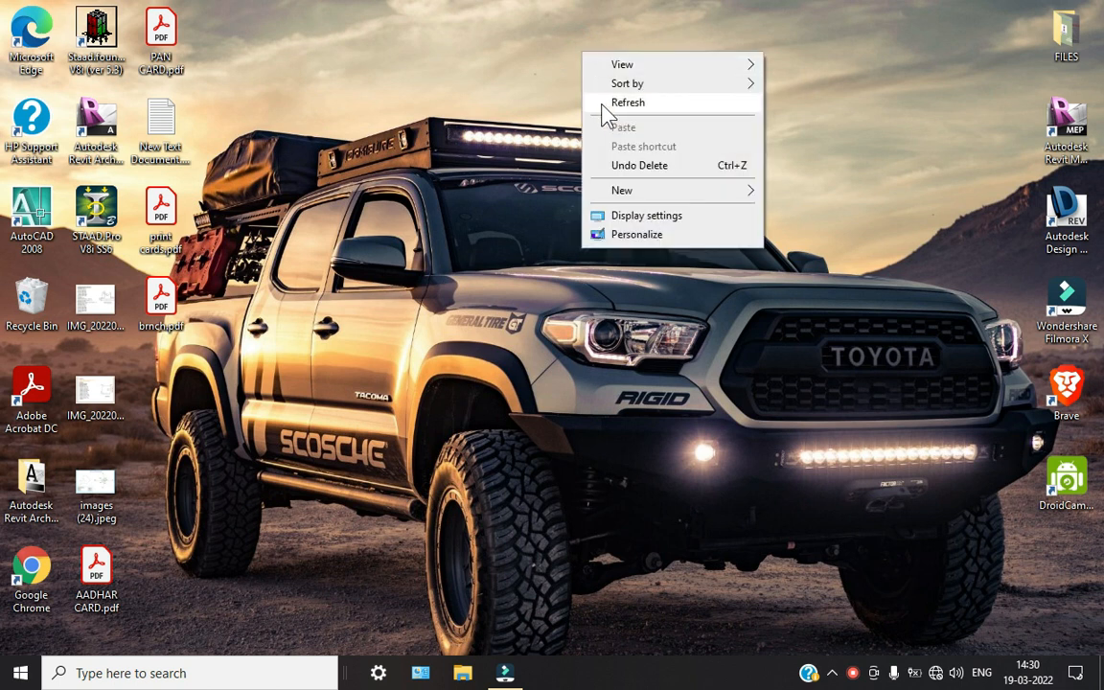
click(601, 101)
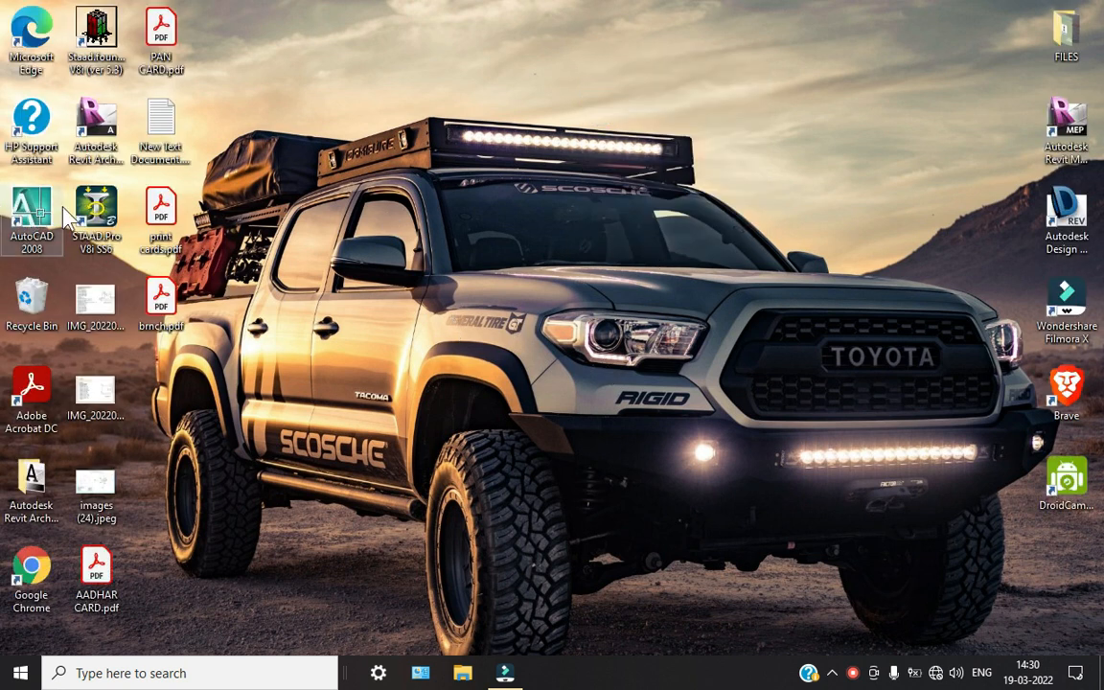
right_click(424, 67)
click(455, 113)
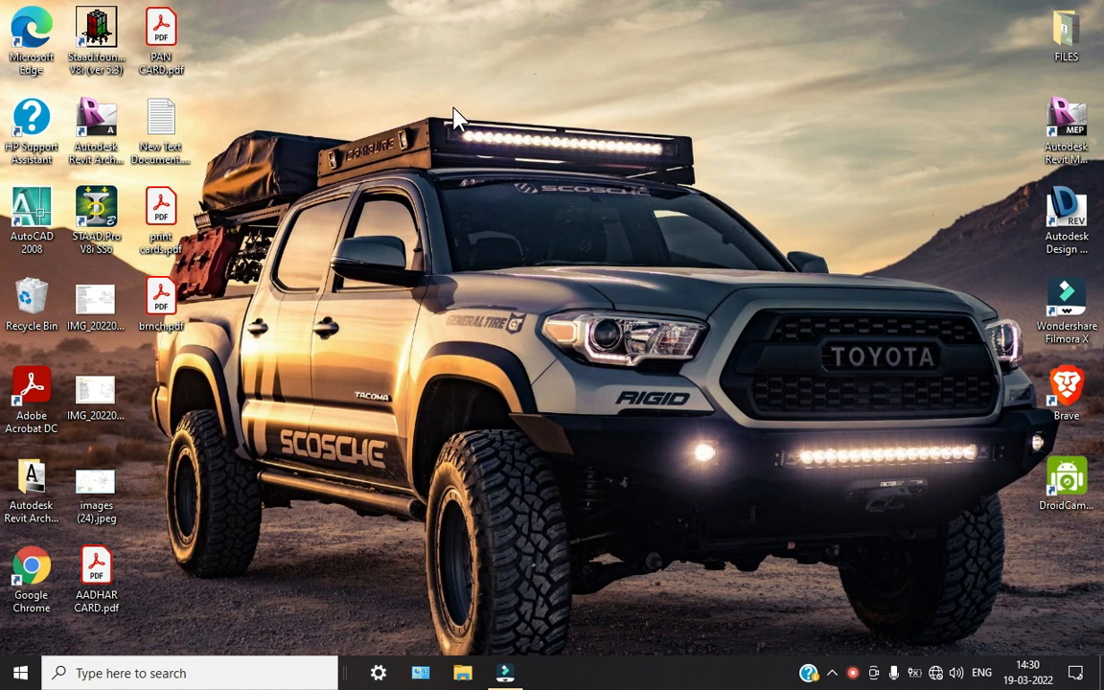
key(F5)
key(F5)
click(832, 672)
click(536, 148)
right_click(537, 144)
click(579, 190)
right_click(408, 11)
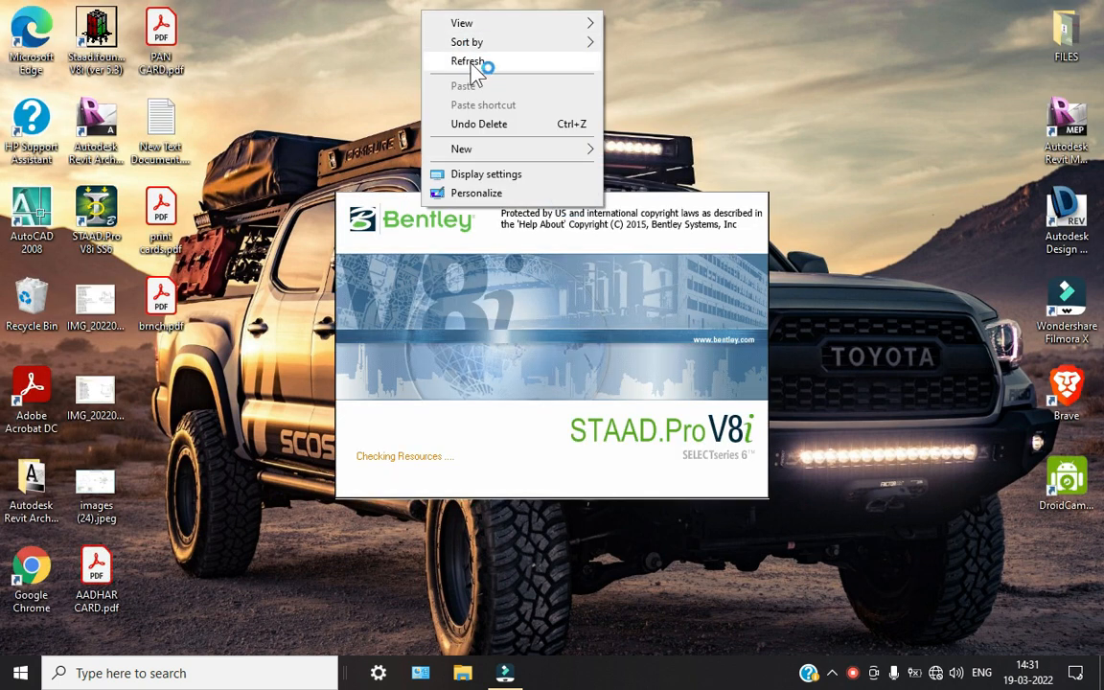
click(479, 72)
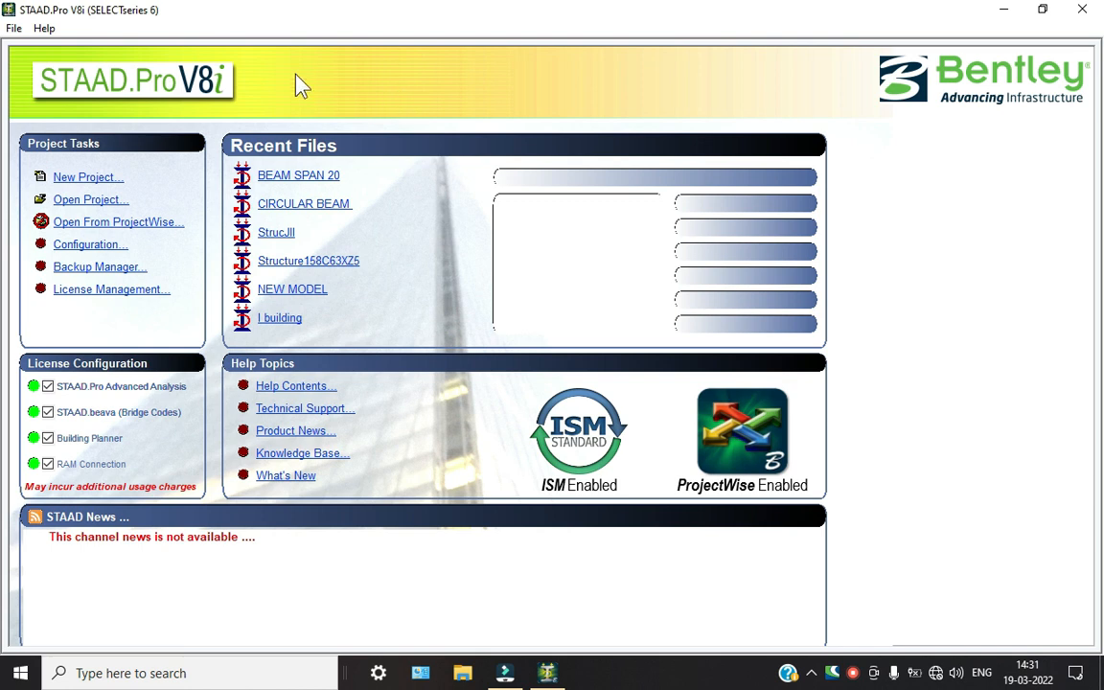
Create a new Space project named SSLANTED and start it with the Add Beam option
click(89, 182)
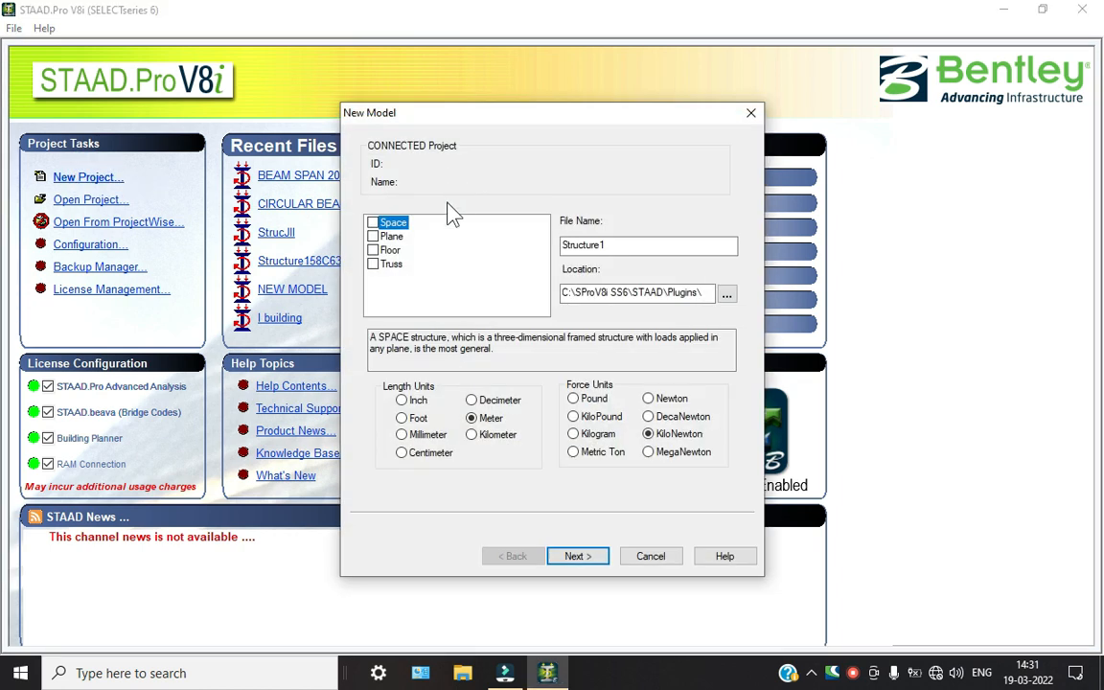
click(621, 245)
double_click(623, 246)
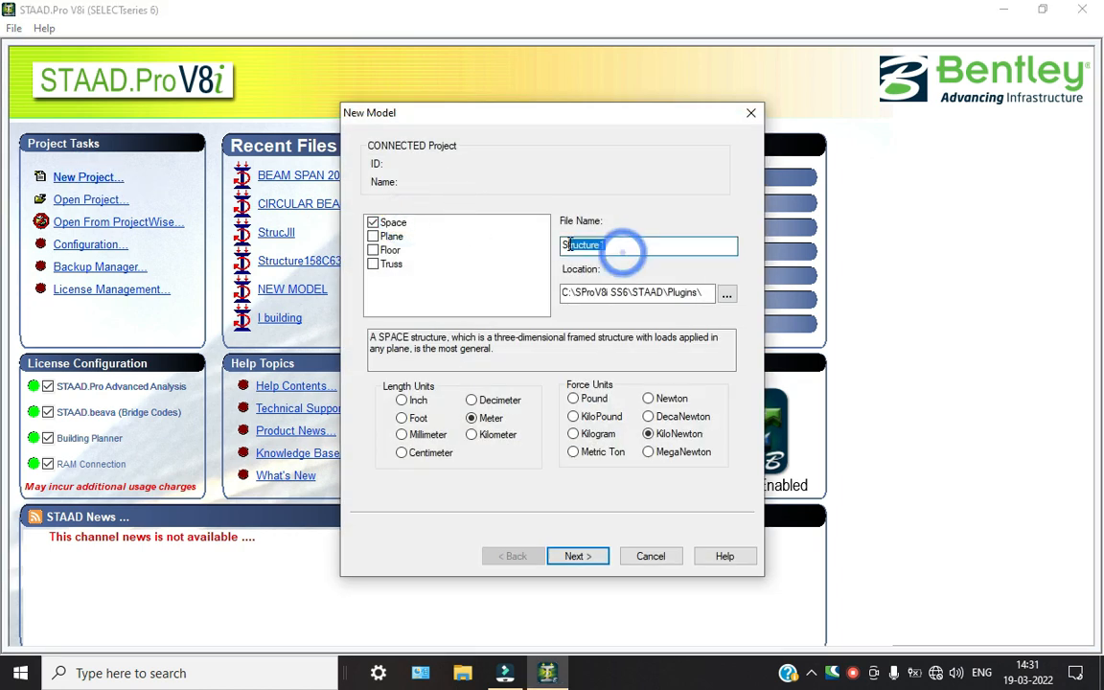
text(SSLANTED)
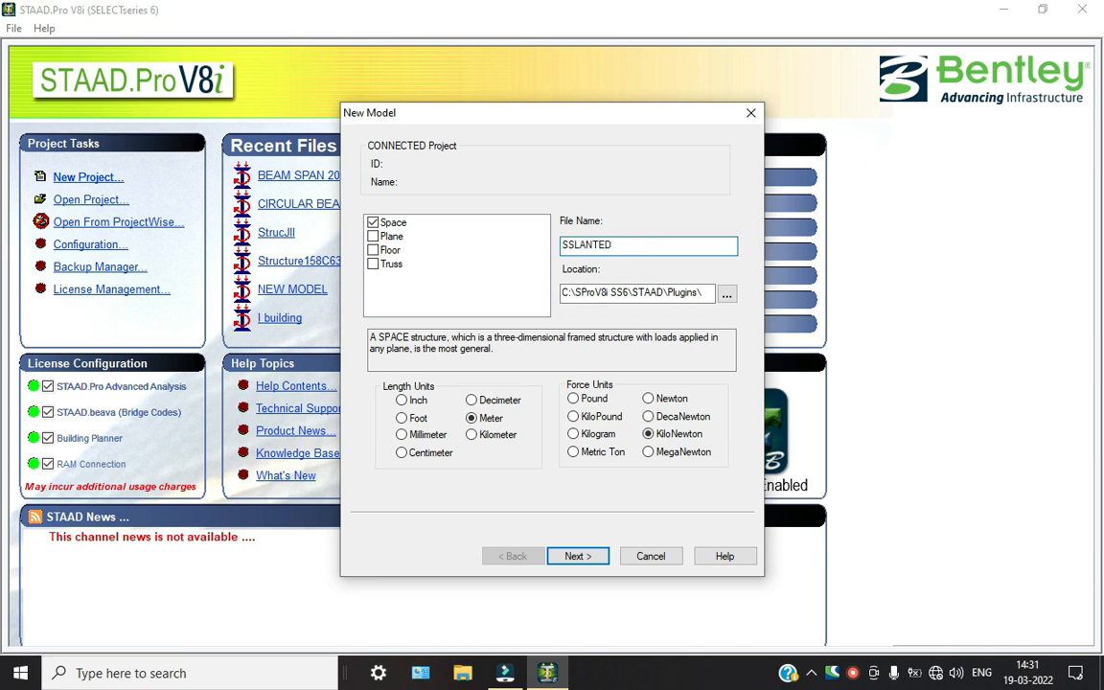
key(Return)
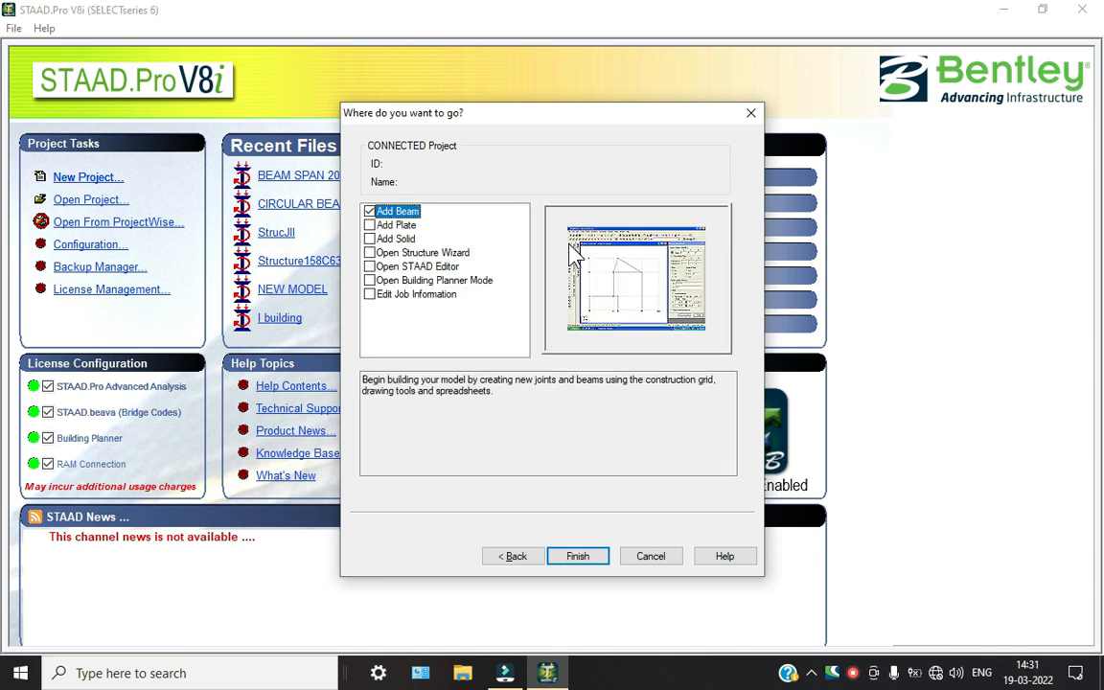
key(Return)
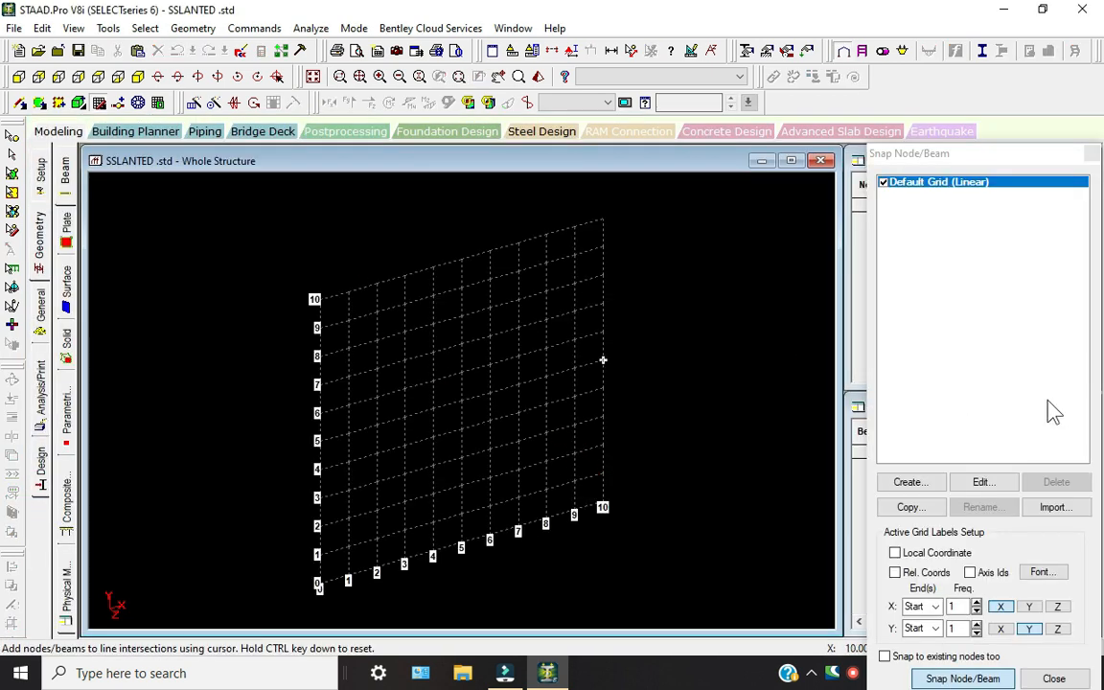
Set the default linear grid's plane to X-Z
click(980, 483)
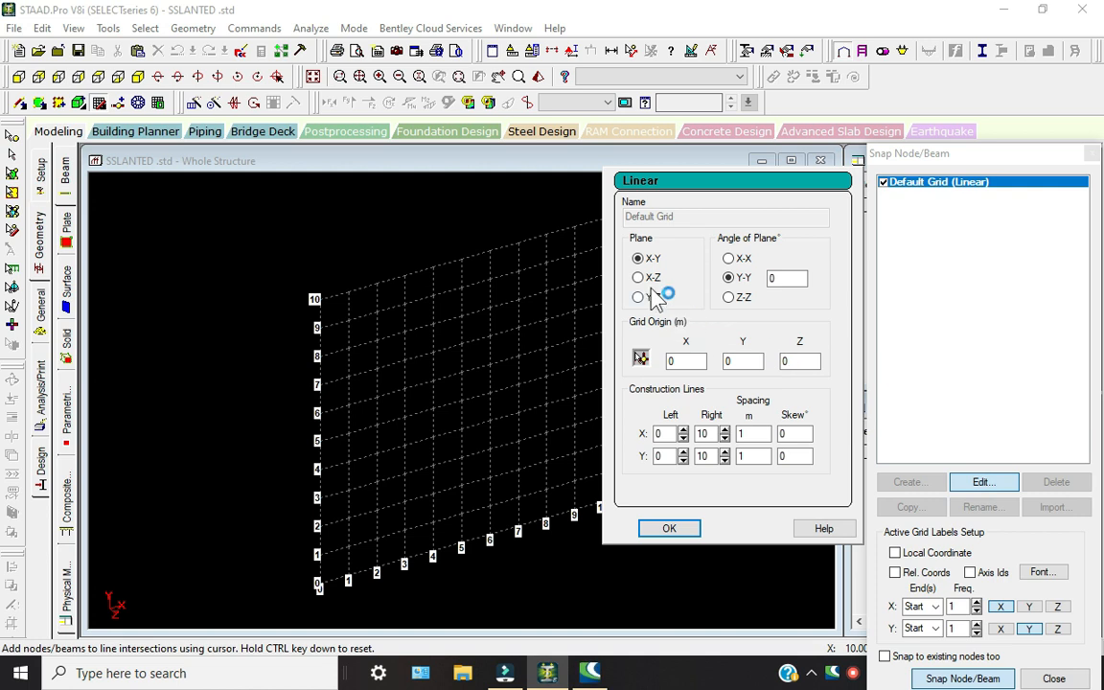
click(650, 279)
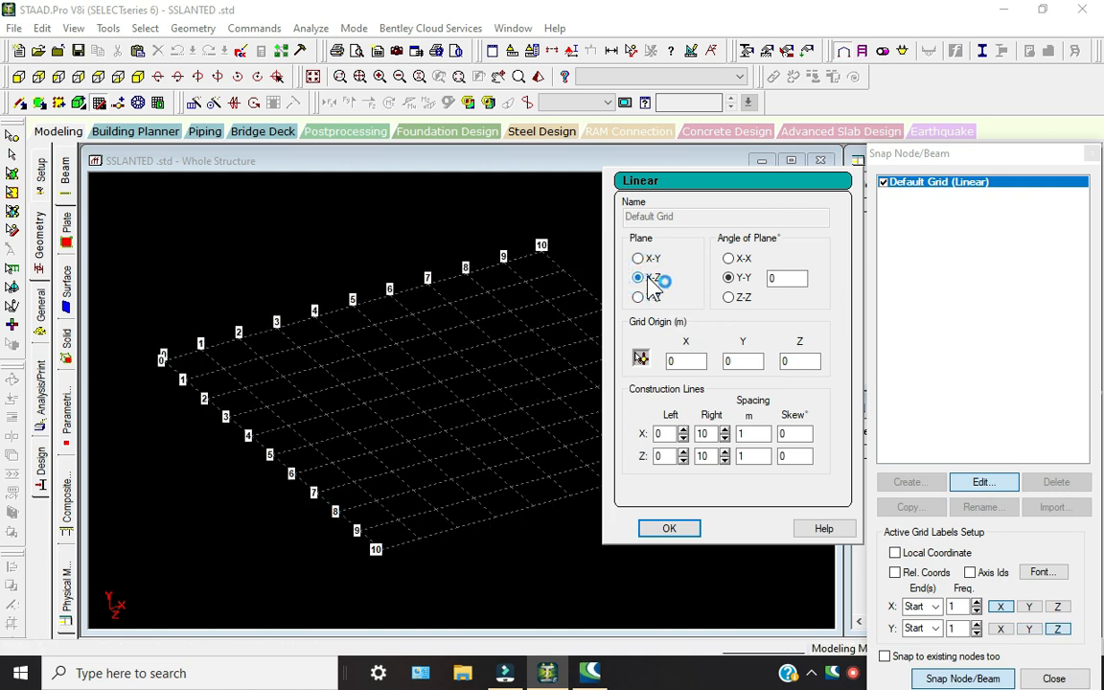
click(682, 529)
Draw the inner 2 m square of beams on the grid, with corners from X 4, Z 4 to X 6, Z 6
scroll(460, 400, up, 3)
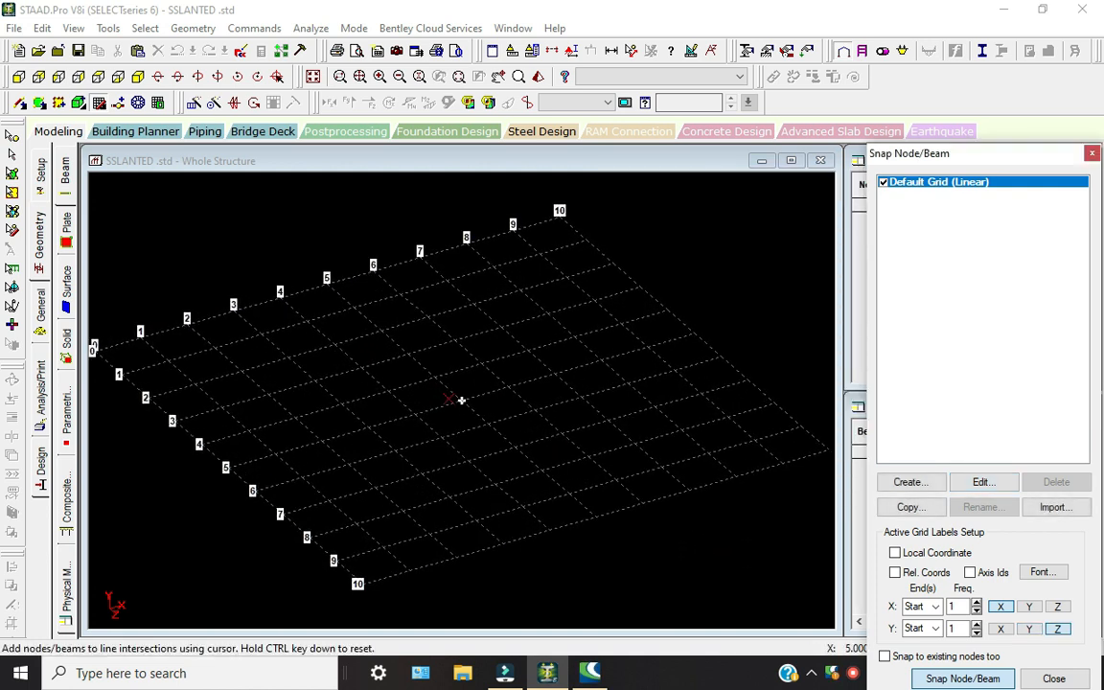
click(388, 391)
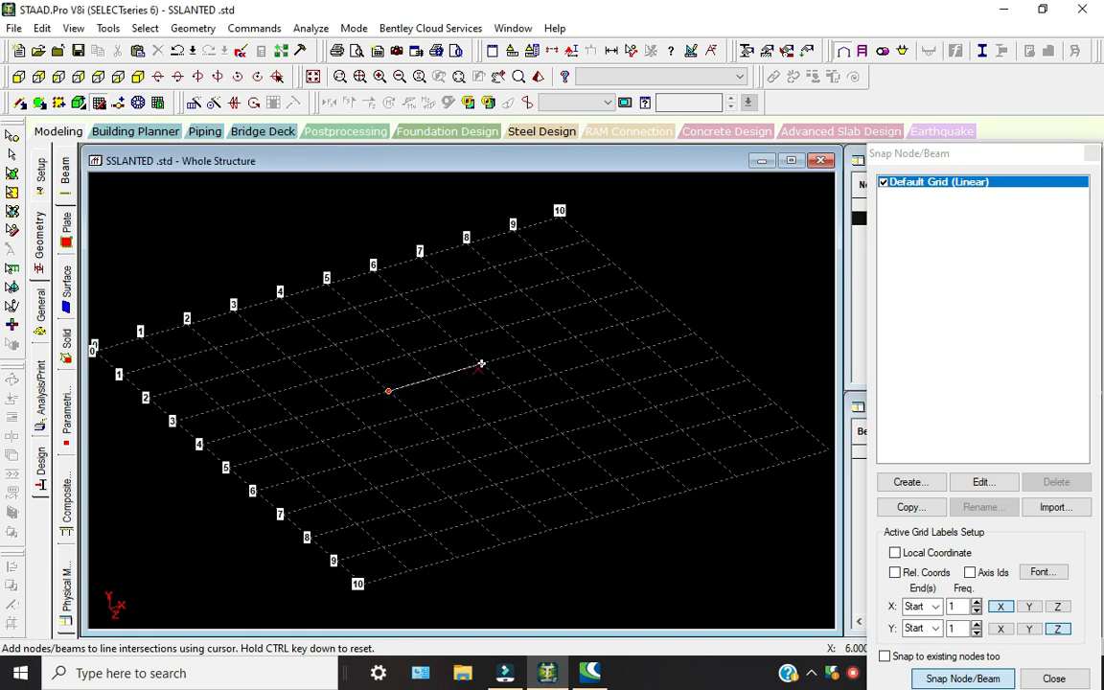
click(481, 364)
click(535, 410)
click(441, 437)
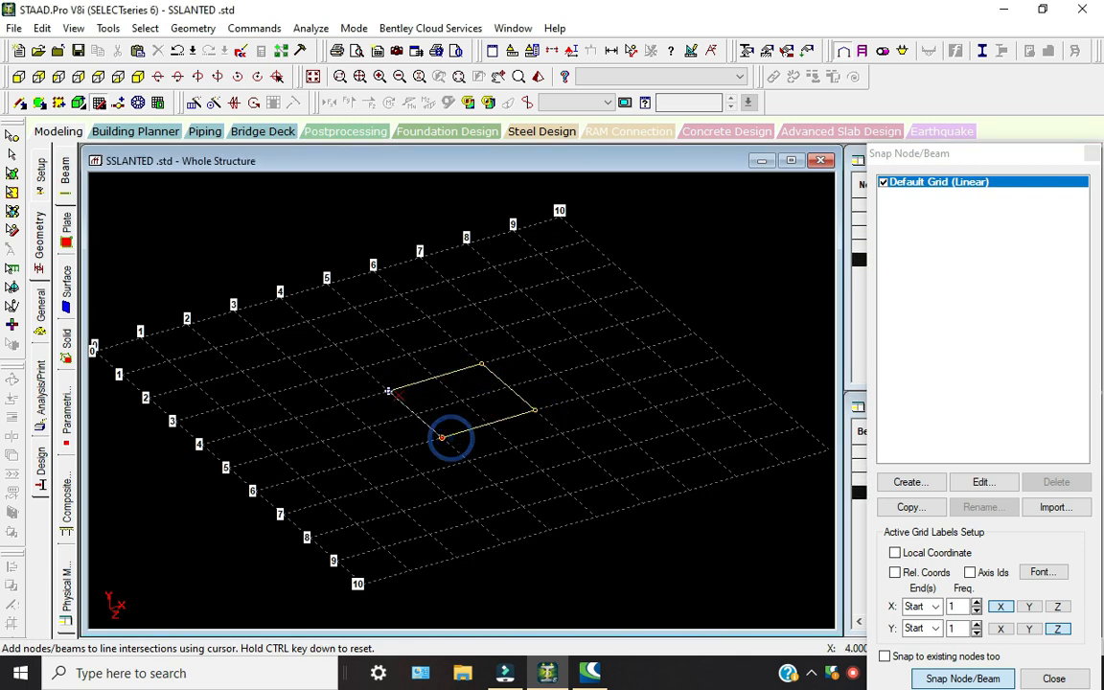
click(390, 391)
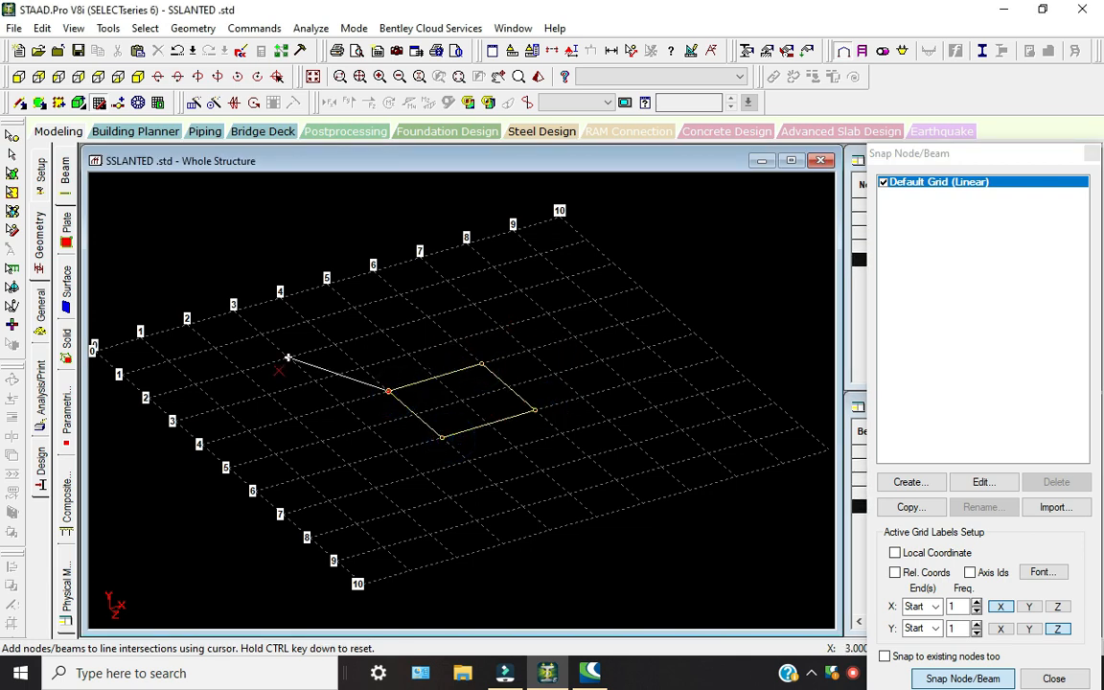
Draw a 4 m square of beams around the inner one, with corners from X 3, Z 3 to X 7, Z 7
key(Escape)
click(314, 381)
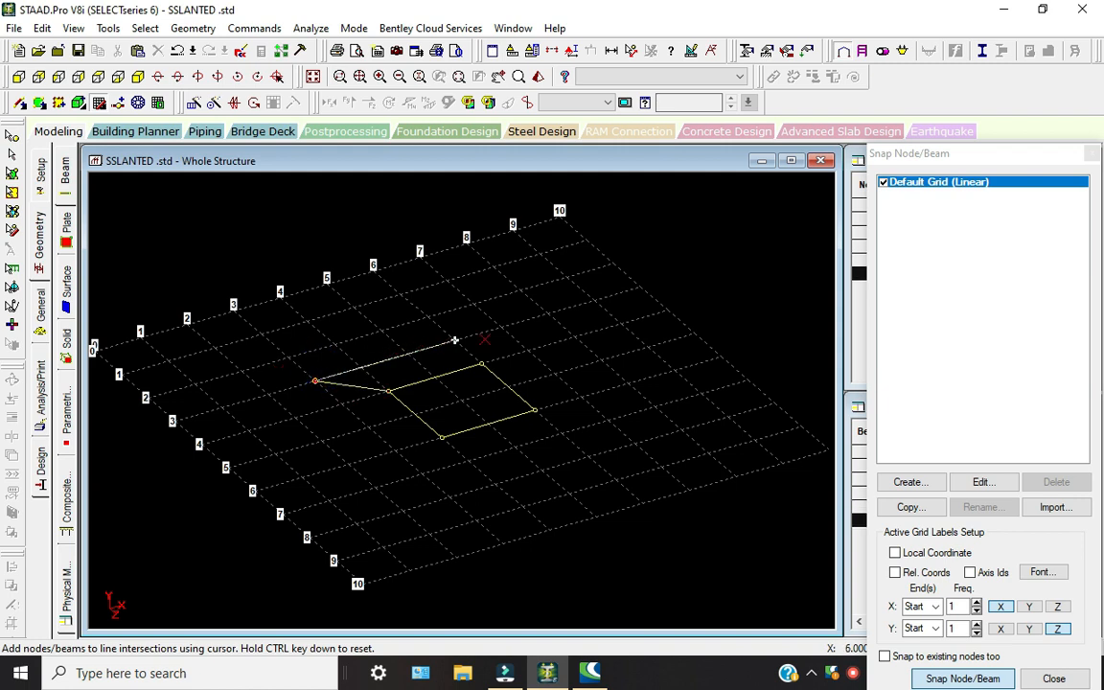
click(500, 329)
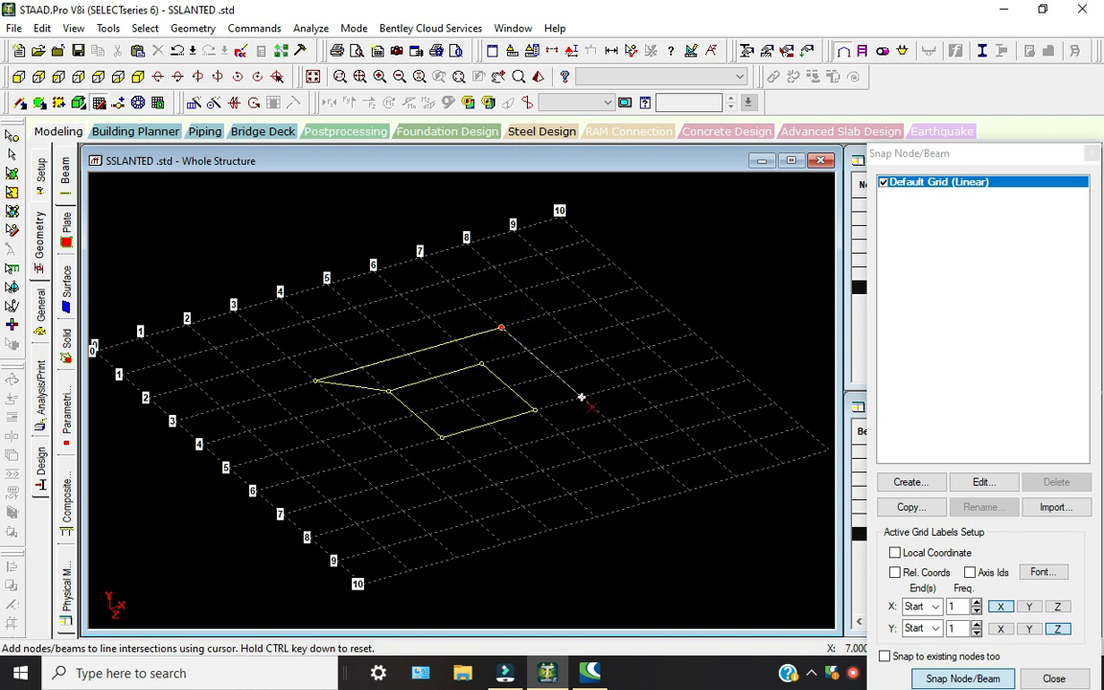
click(607, 418)
click(421, 472)
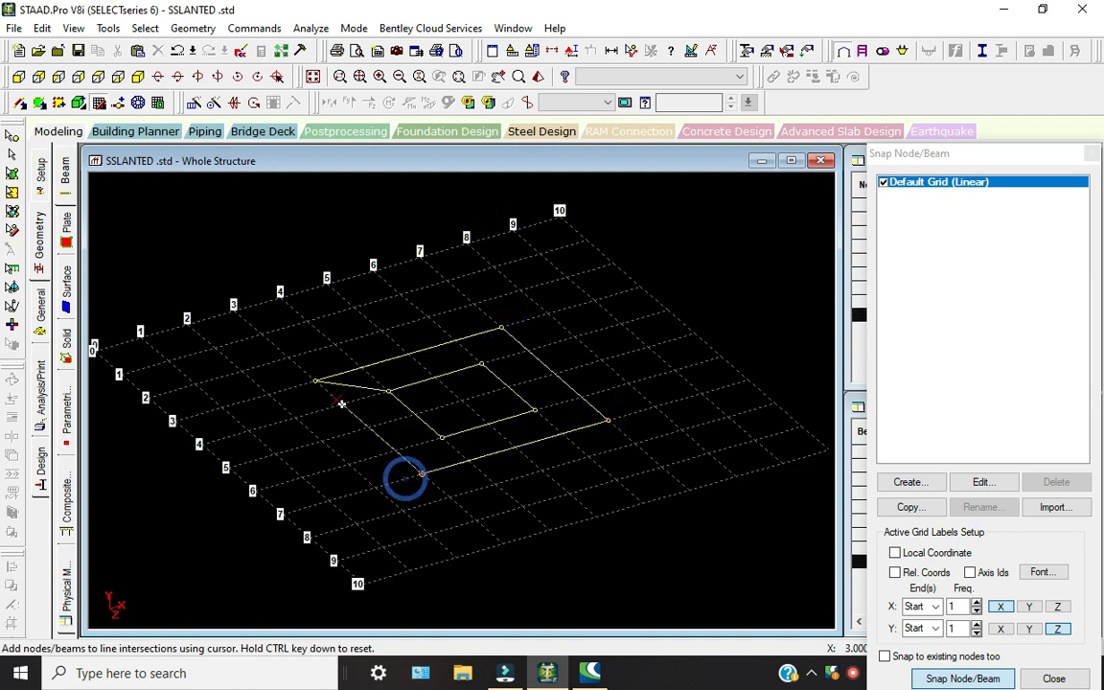
click(315, 380)
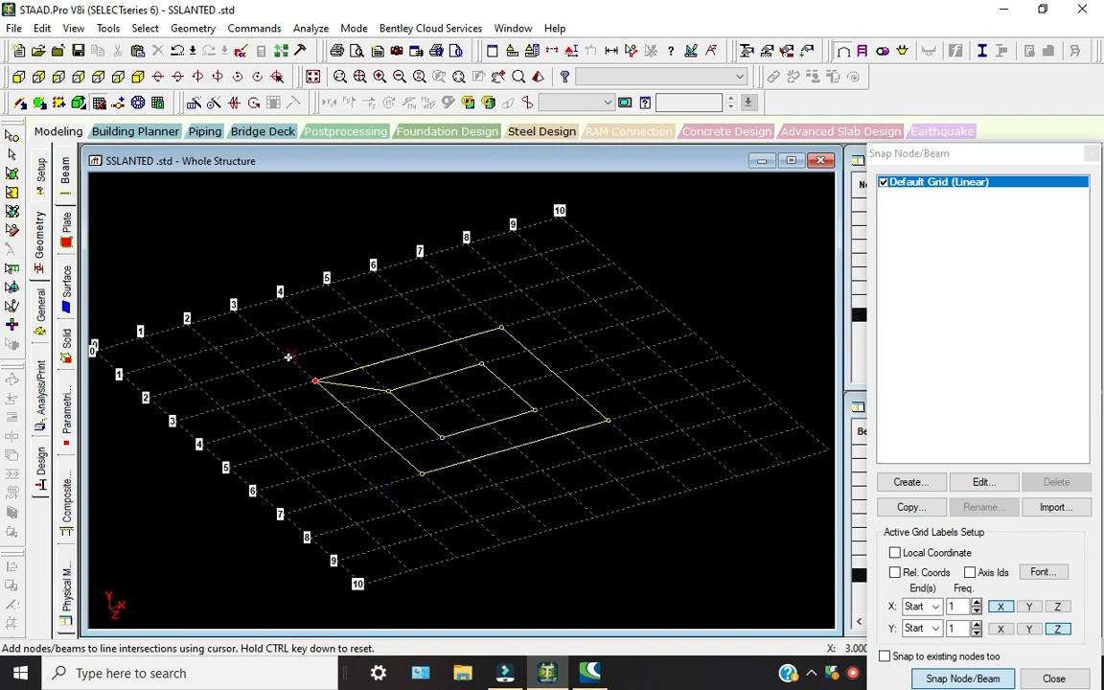
Draw the outer 6 m square of beams, with corners from X 2, Z 2 to X 8, Z 8
click(241, 371)
click(519, 290)
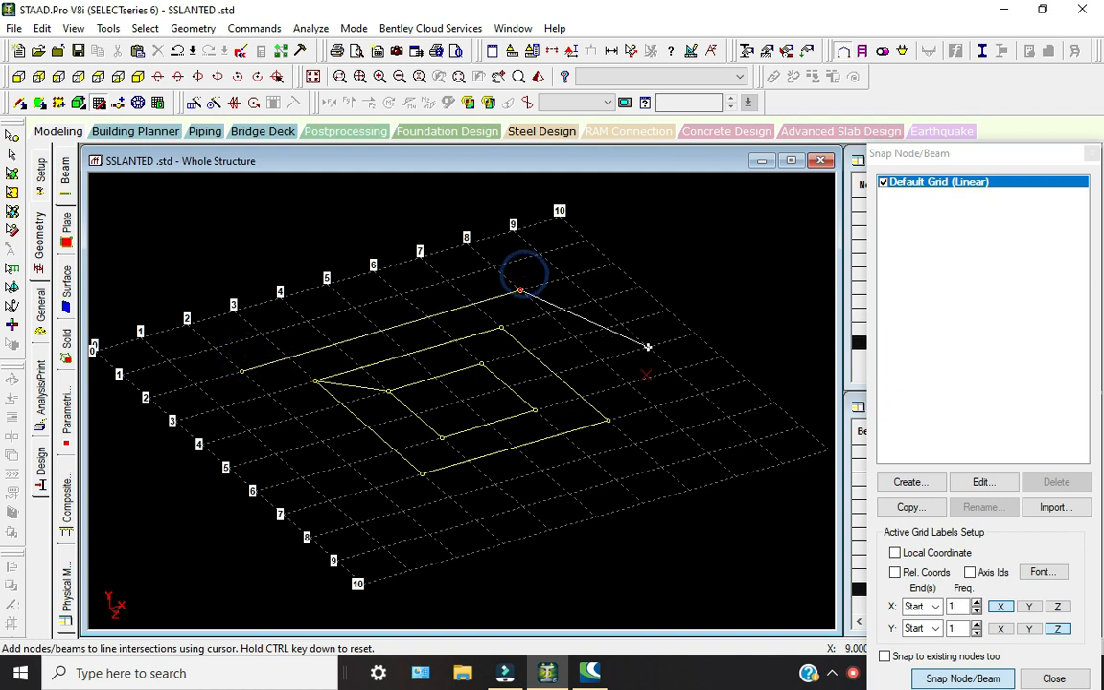
click(680, 430)
click(403, 511)
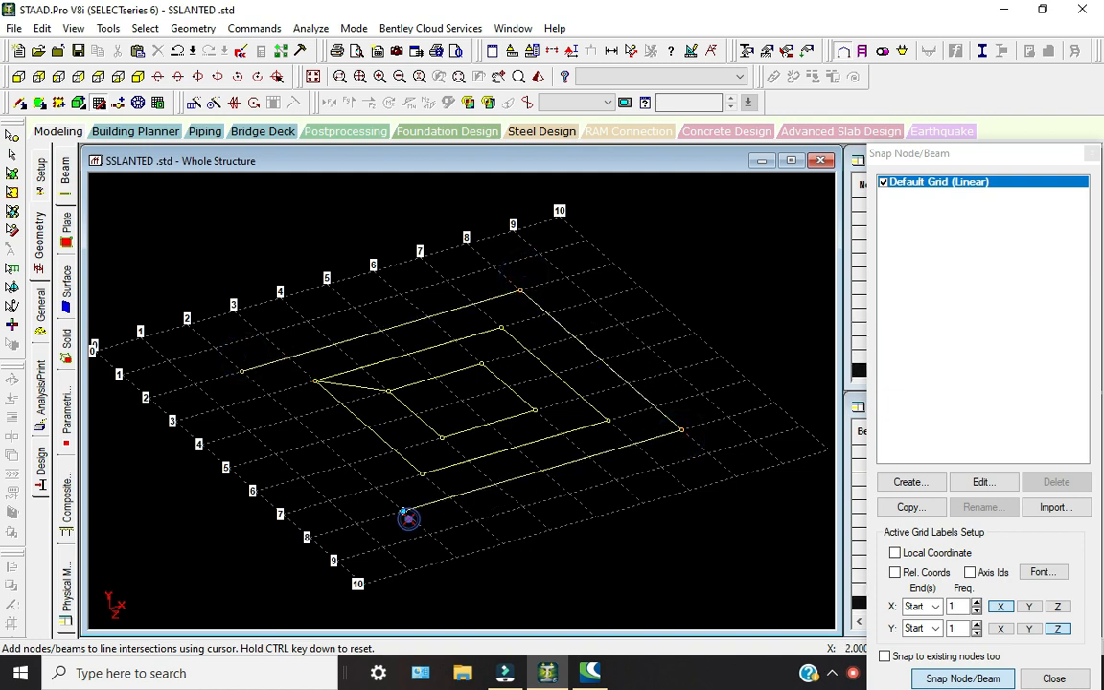
click(241, 371)
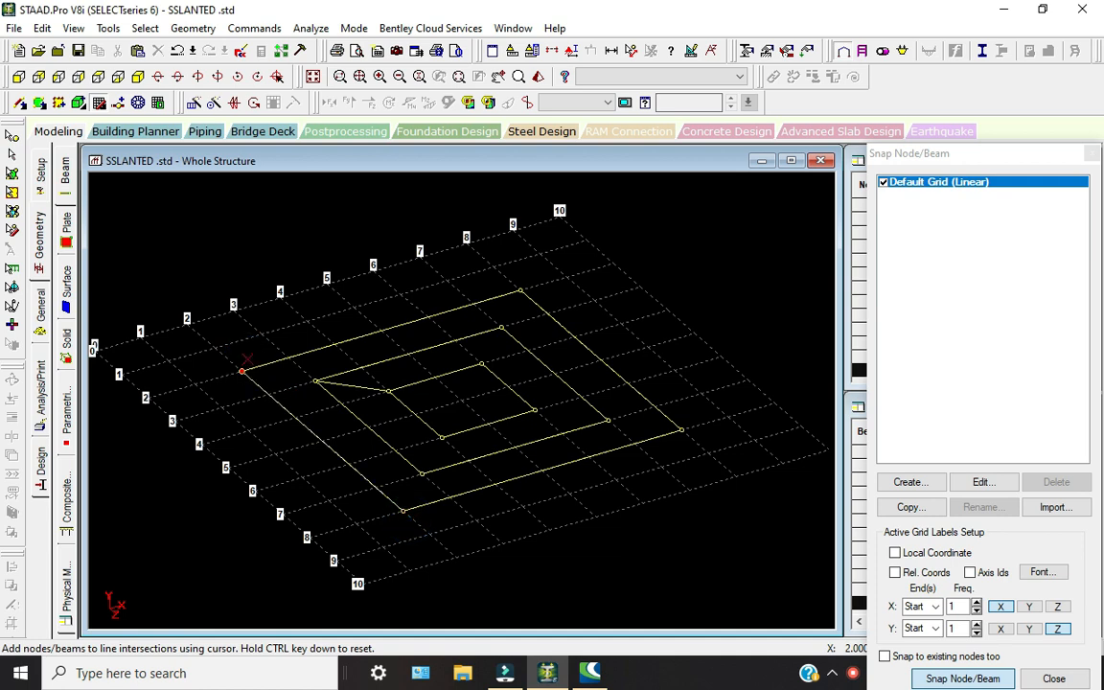
key(Escape)
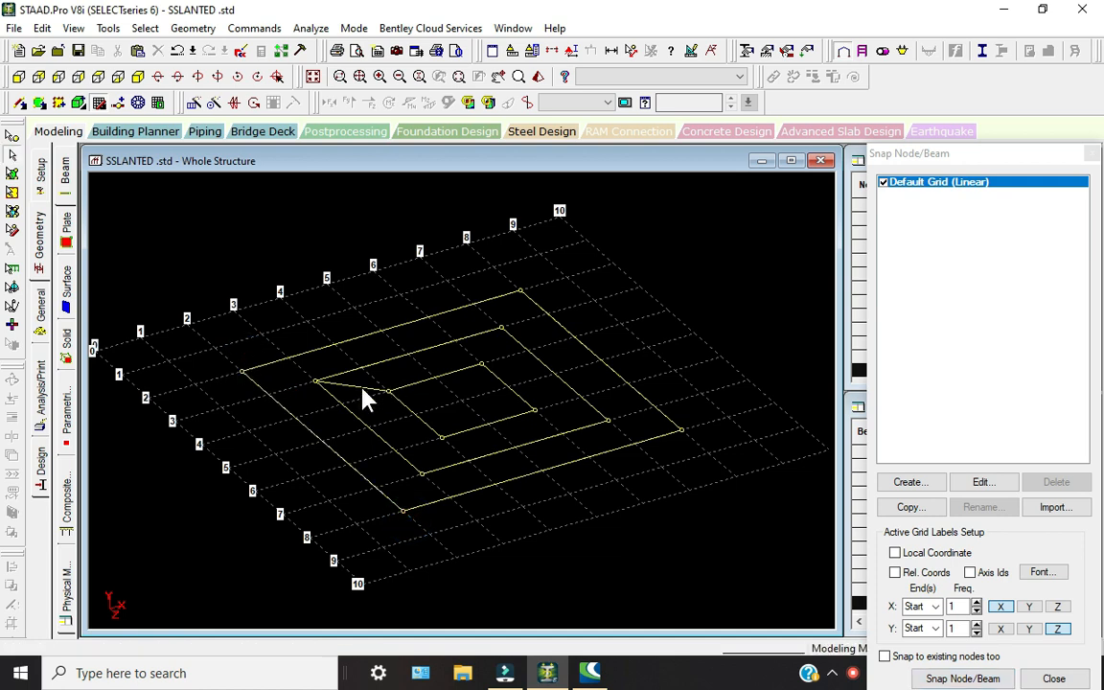
Delete the stray diagonal beam between the inner and middle squares, and show the model from above with the snap grid hidden
click(363, 395)
key(Delete)
click(596, 371)
click(95, 81)
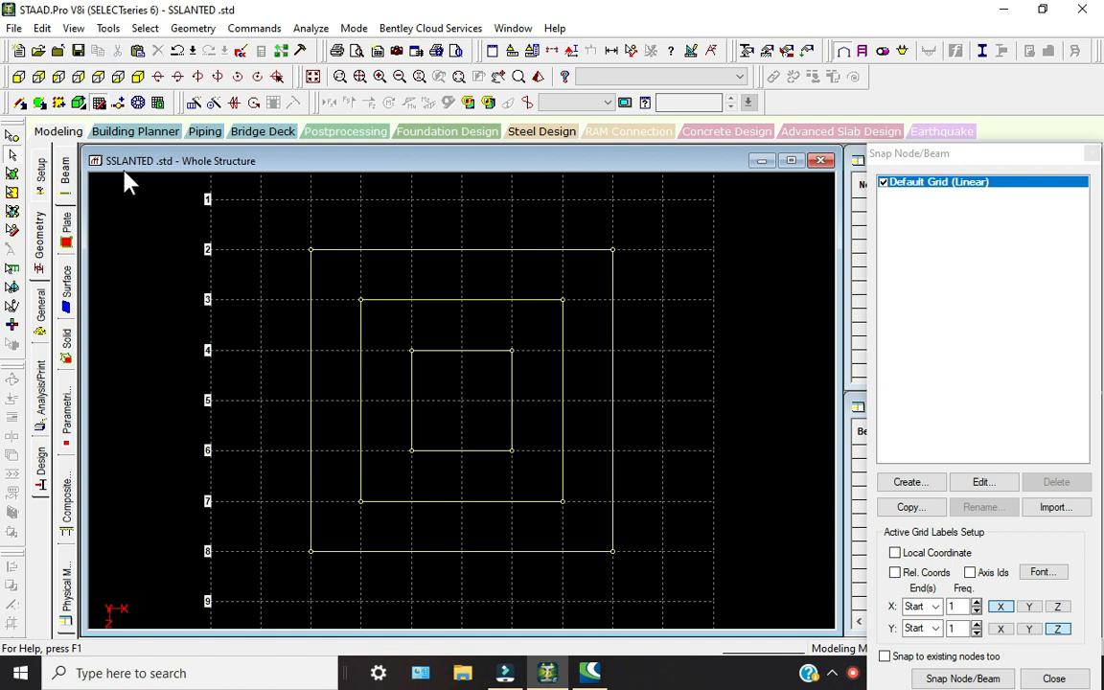
click(98, 100)
drag(341, 276, 583, 527)
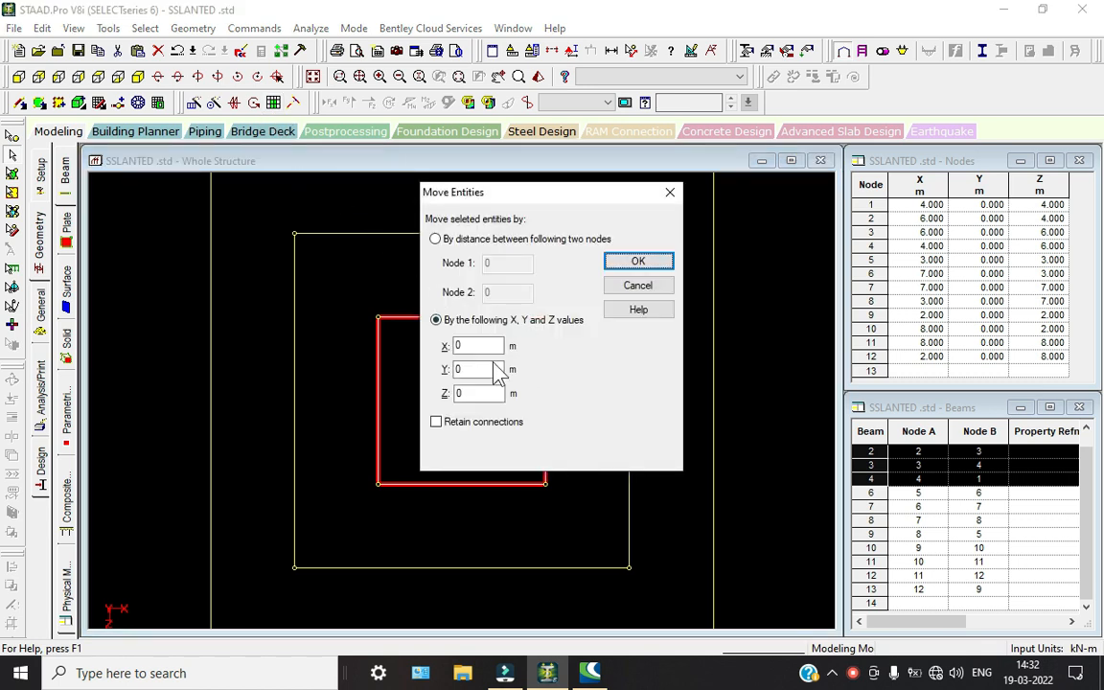
click(480, 365)
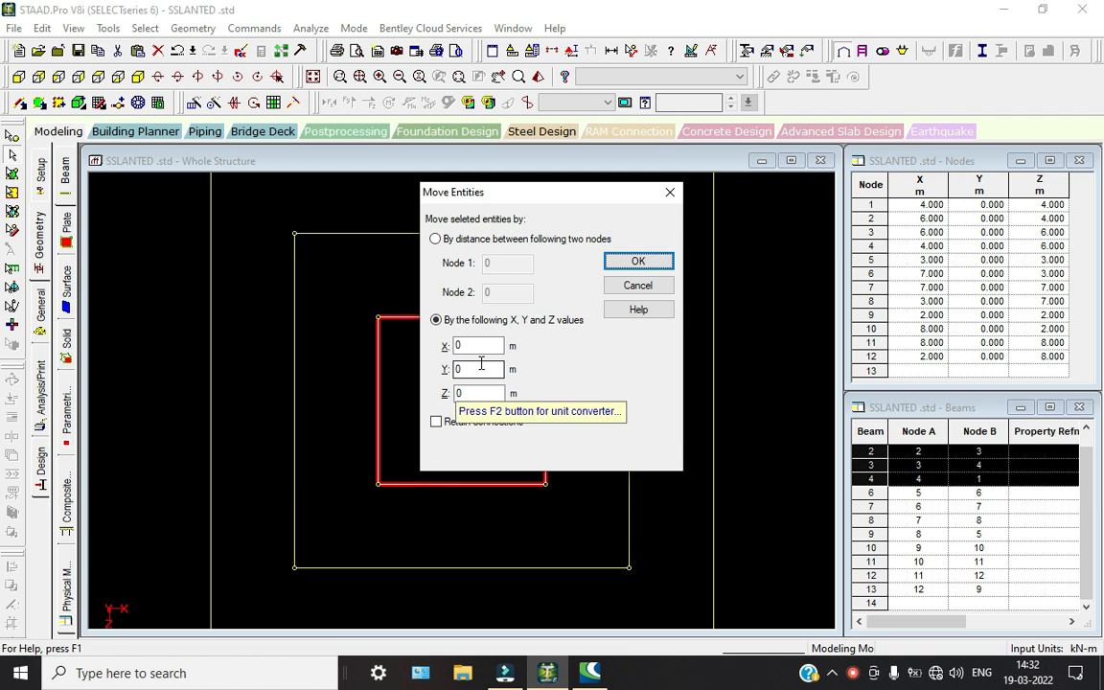
double_click(481, 365)
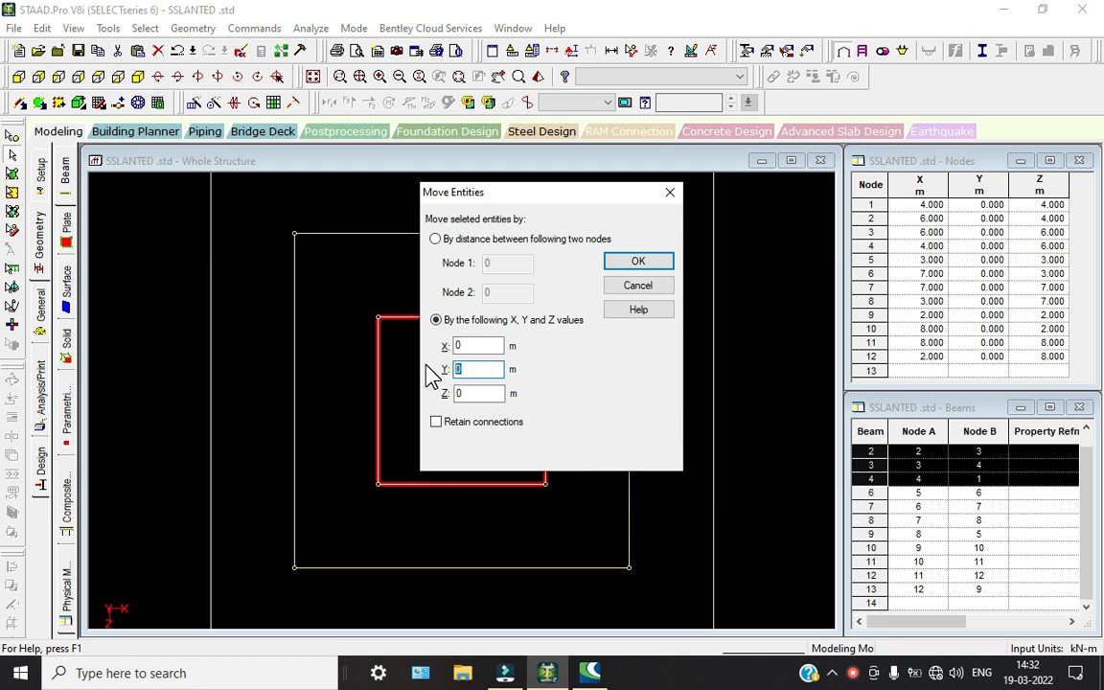
click(634, 287)
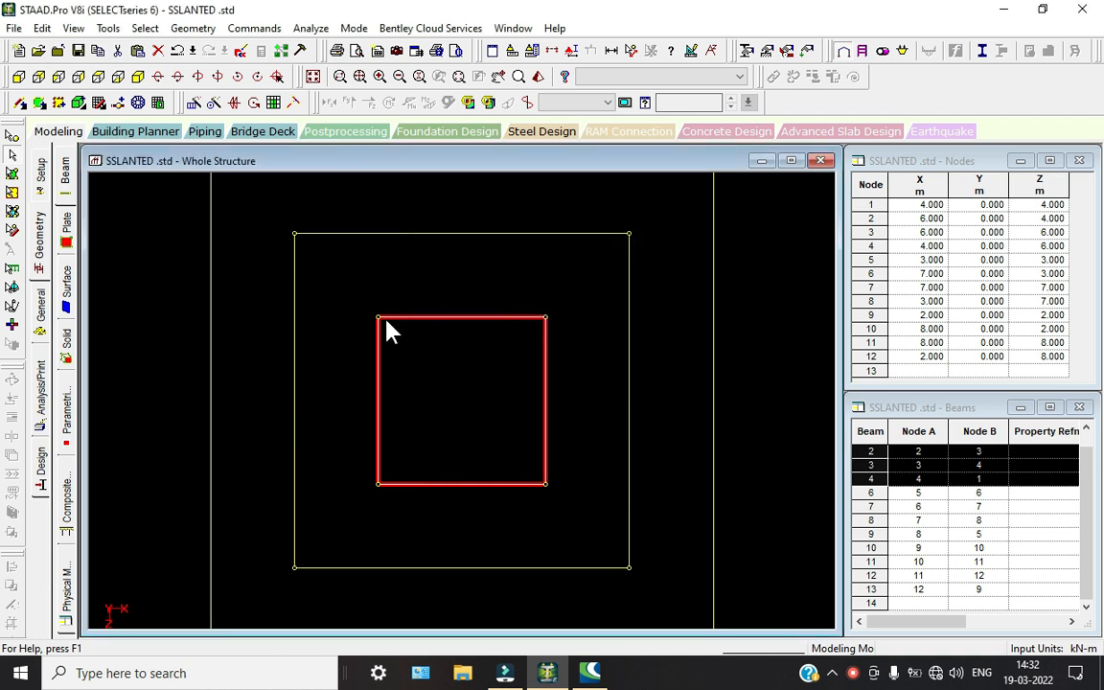
click(695, 379)
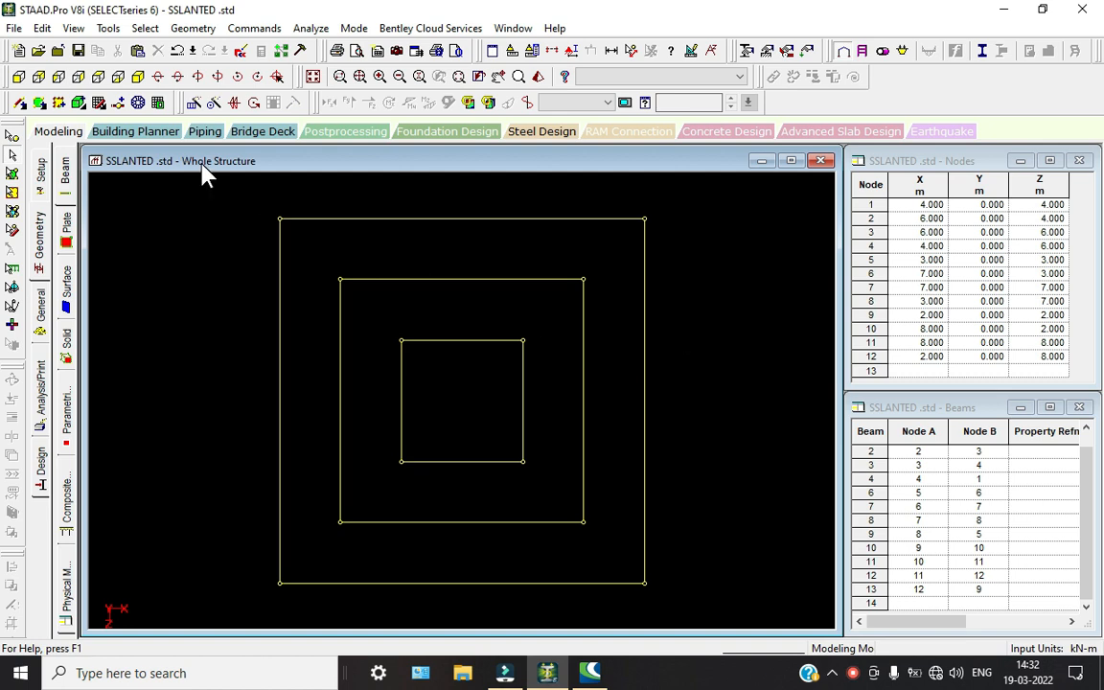
Move the four beams of the outer square by 5 m in Y, allowing existing members to be split at moved nodes
drag(190, 163, 639, 586)
click(646, 481)
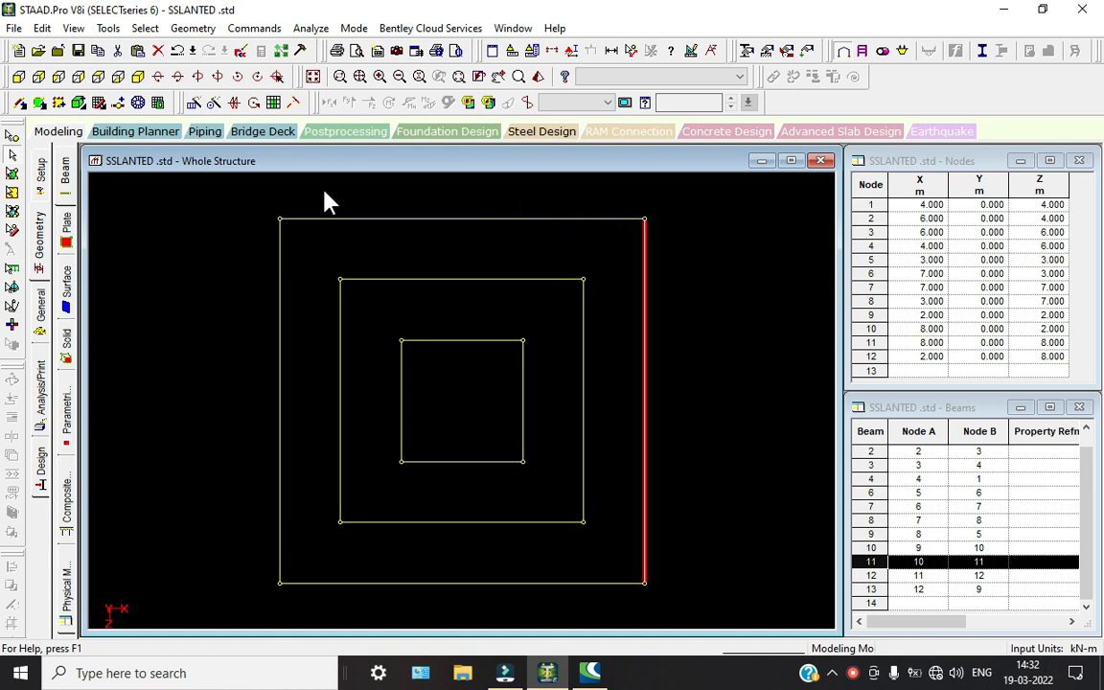
ctrl+click(360, 219)
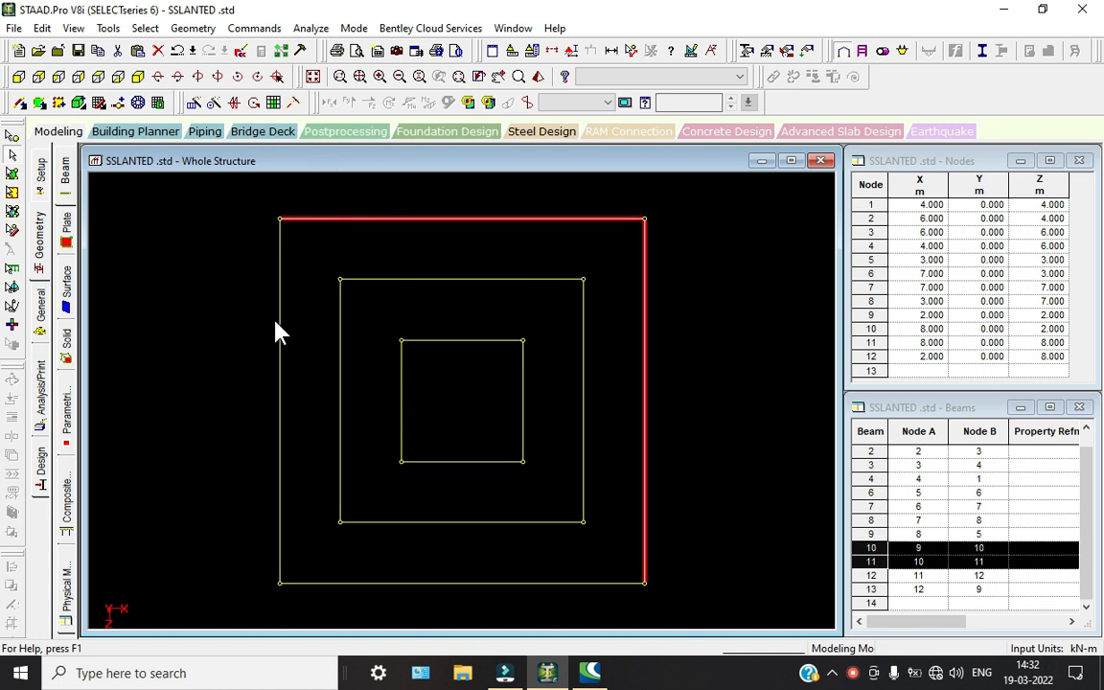
ctrl+click(279, 322)
ctrl+click(415, 583)
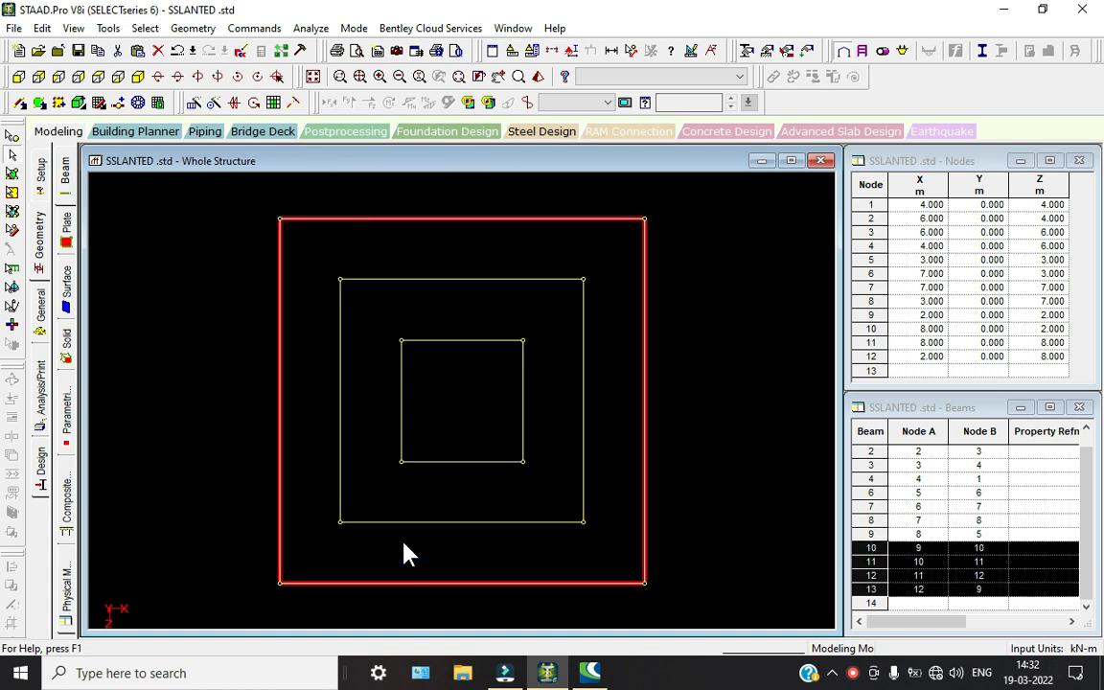
right_click(411, 547)
click(468, 509)
click(479, 370)
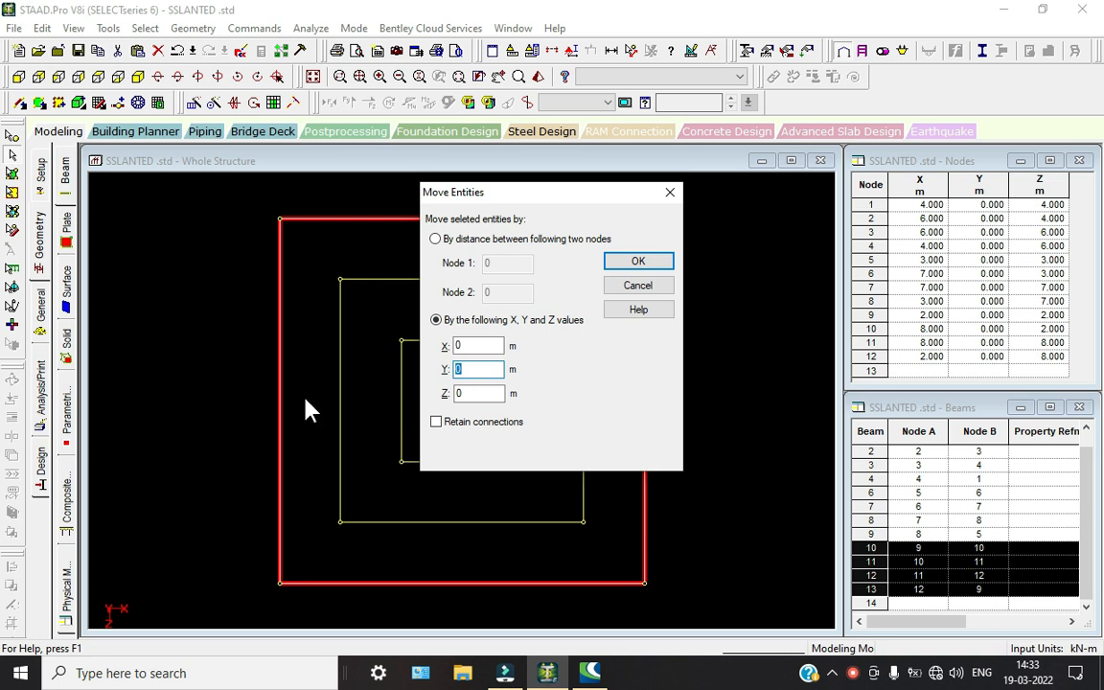
text(5)
key(Return)
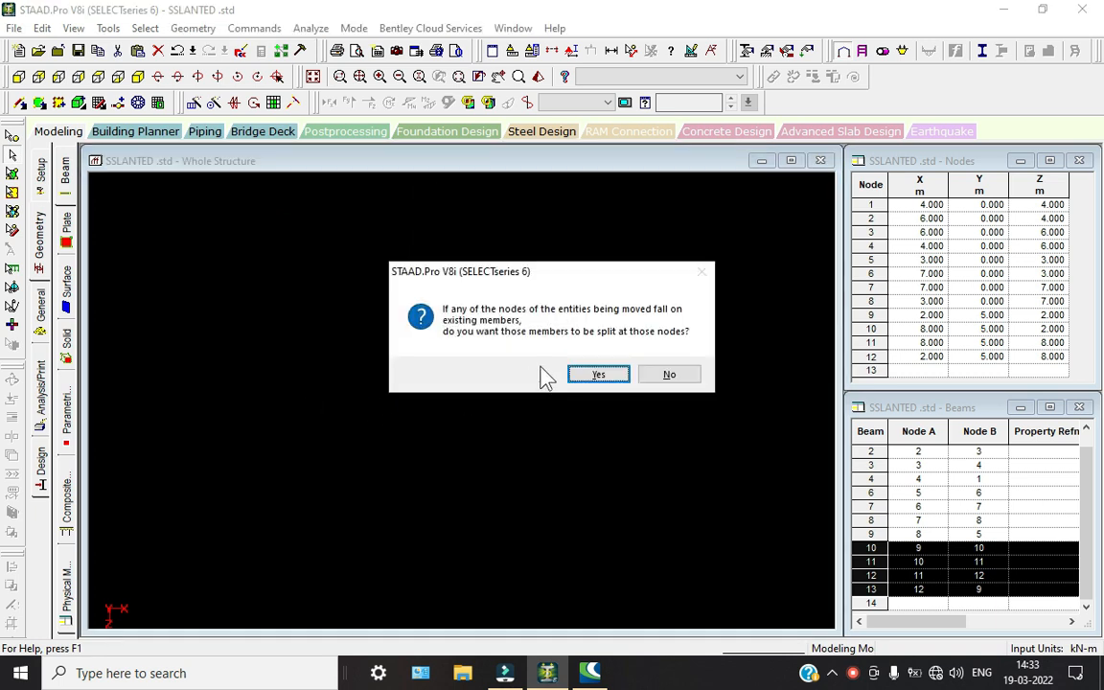
click(591, 375)
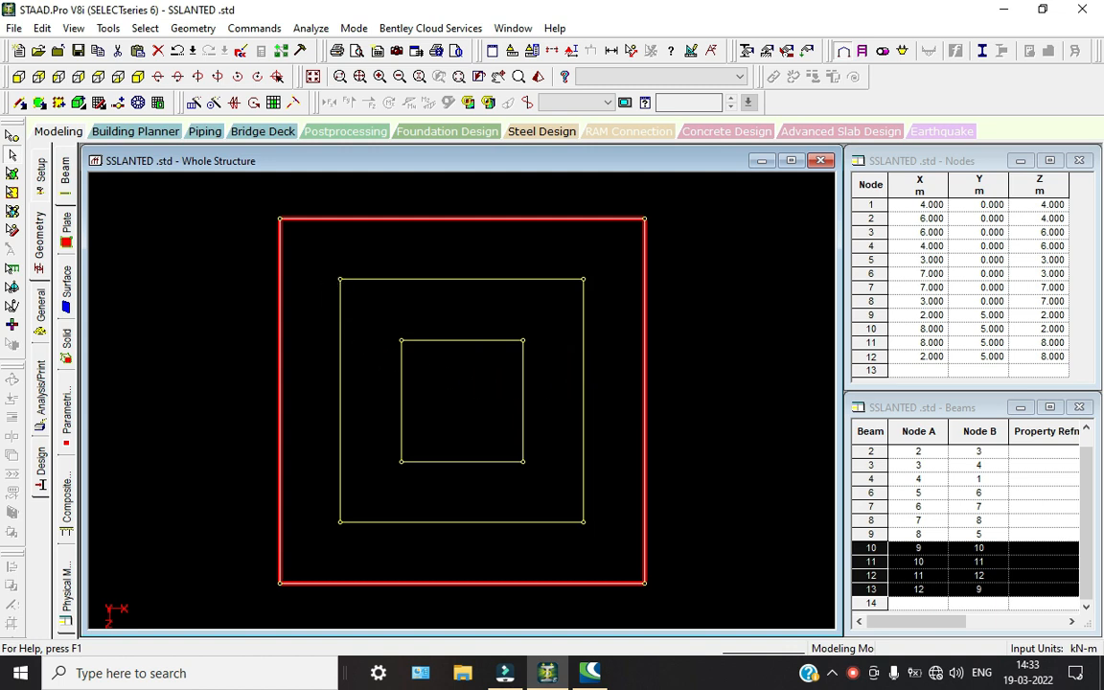
drag(313, 246, 431, 315)
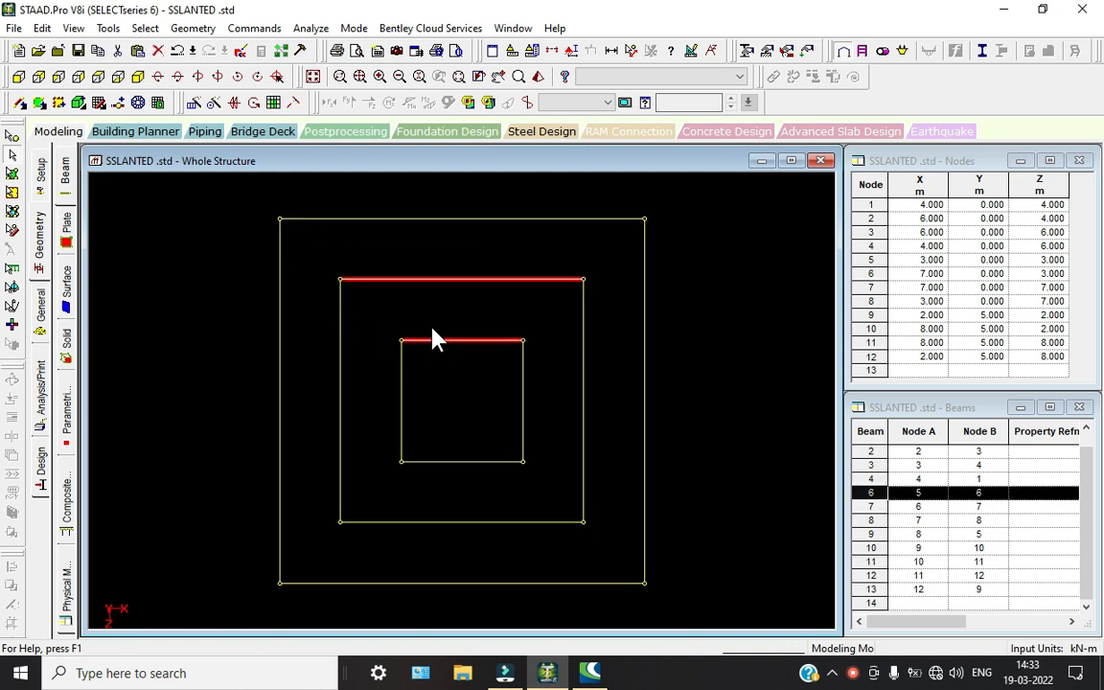
click(424, 278)
ctrl+click(341, 356)
ctrl+click(424, 522)
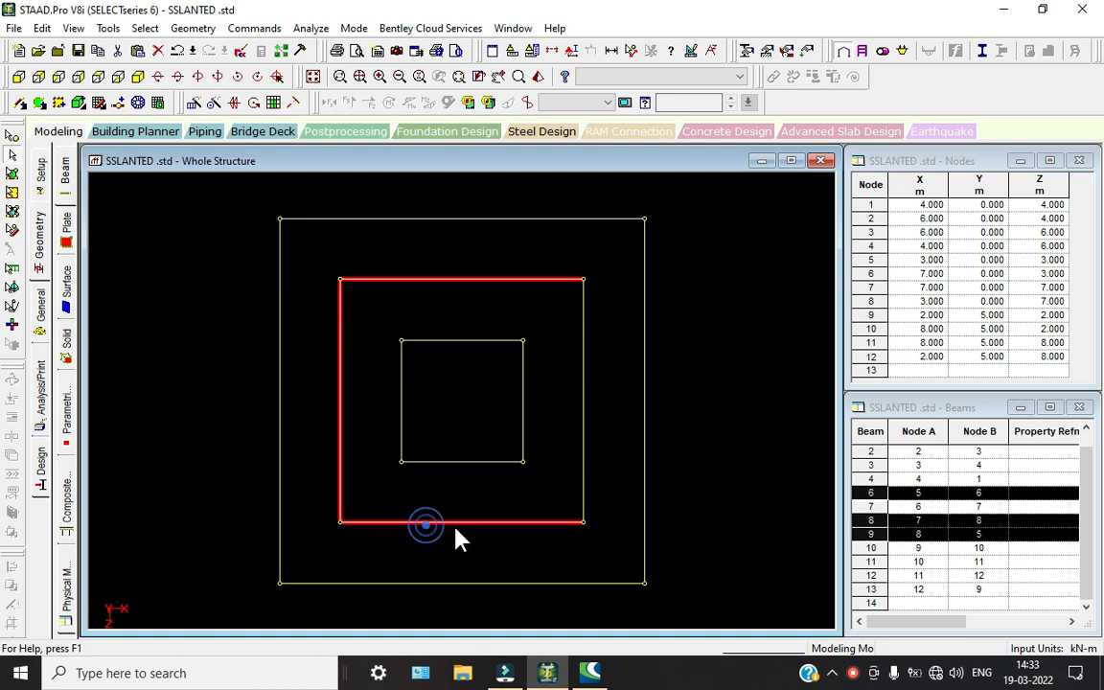
ctrl+click(582, 433)
ctrl+click(582, 389)
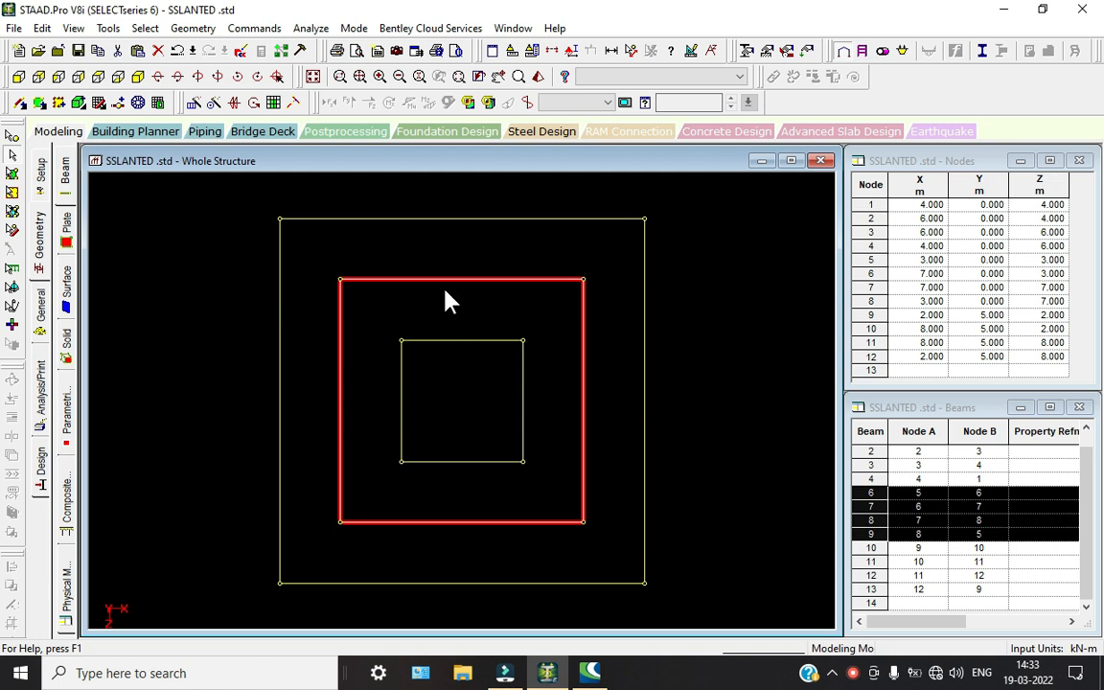
click(361, 239)
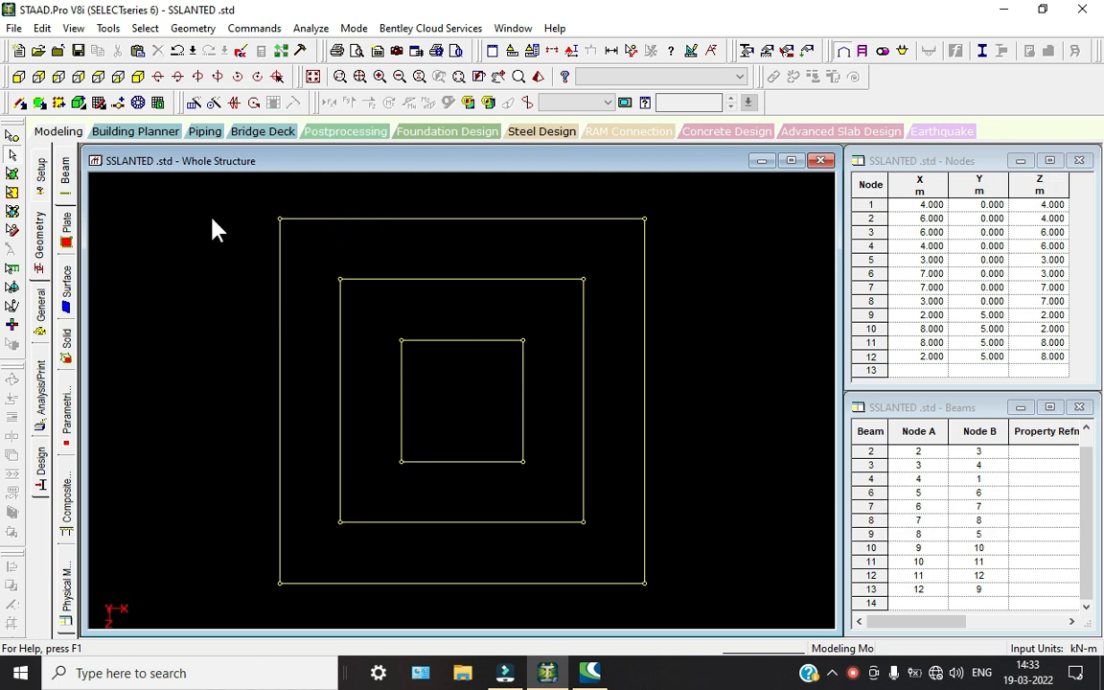
Move the outer square of beams by another 10 m in Y, accepting member splitting at moved nodes
click(364, 220)
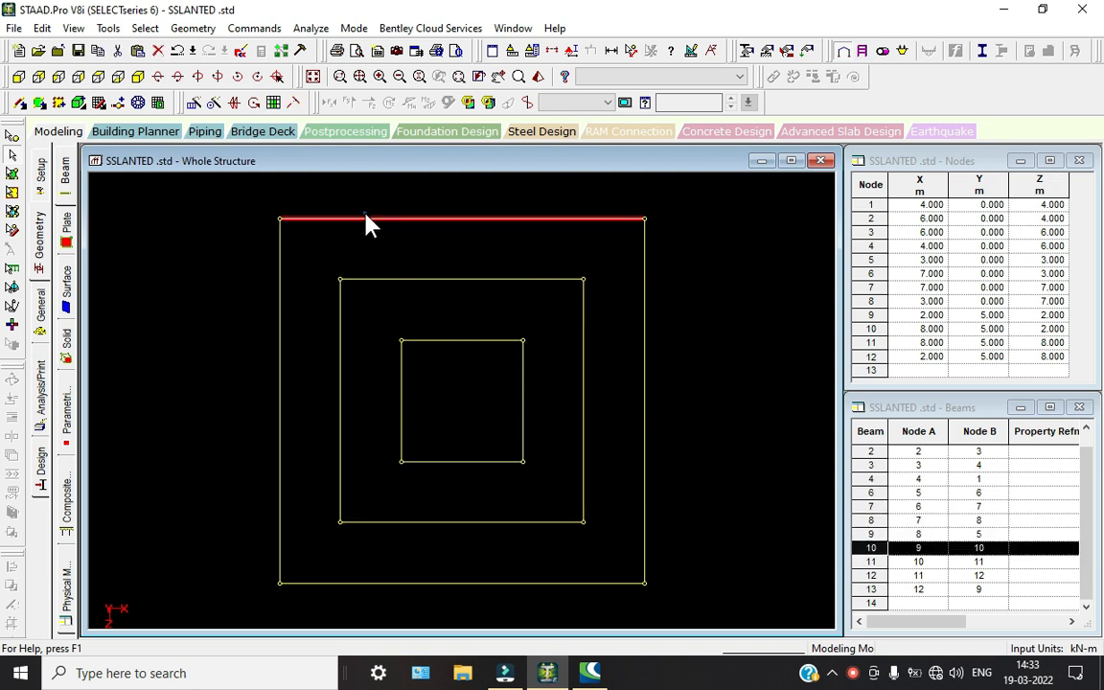
ctrl+click(279, 402)
ctrl+click(439, 581)
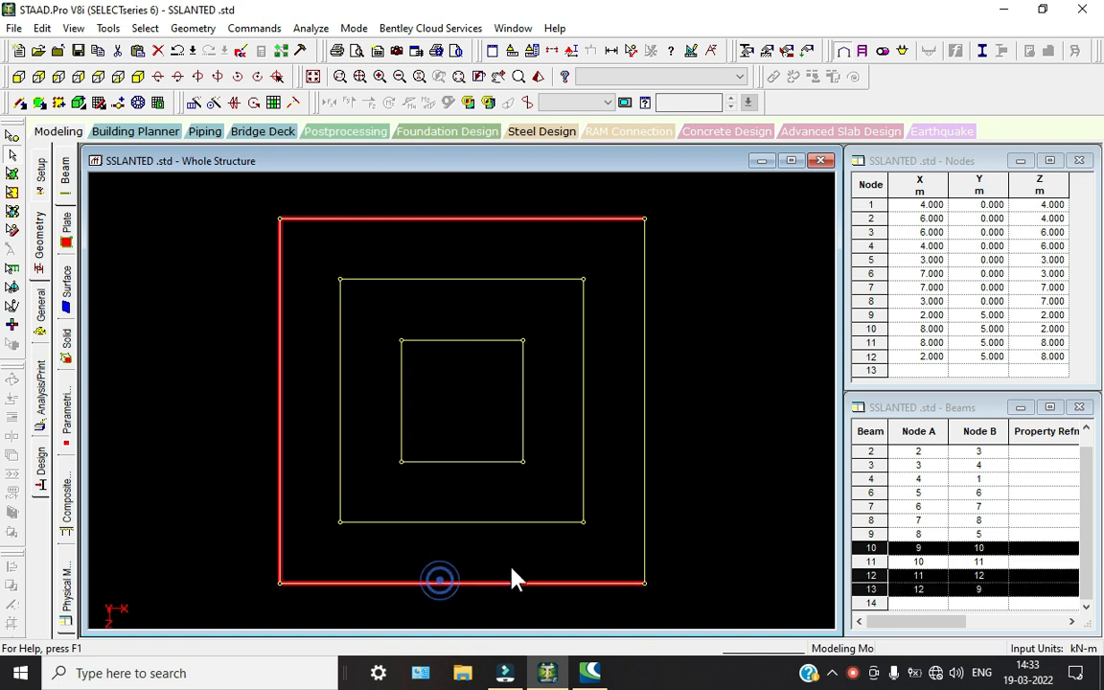
ctrl+click(646, 402)
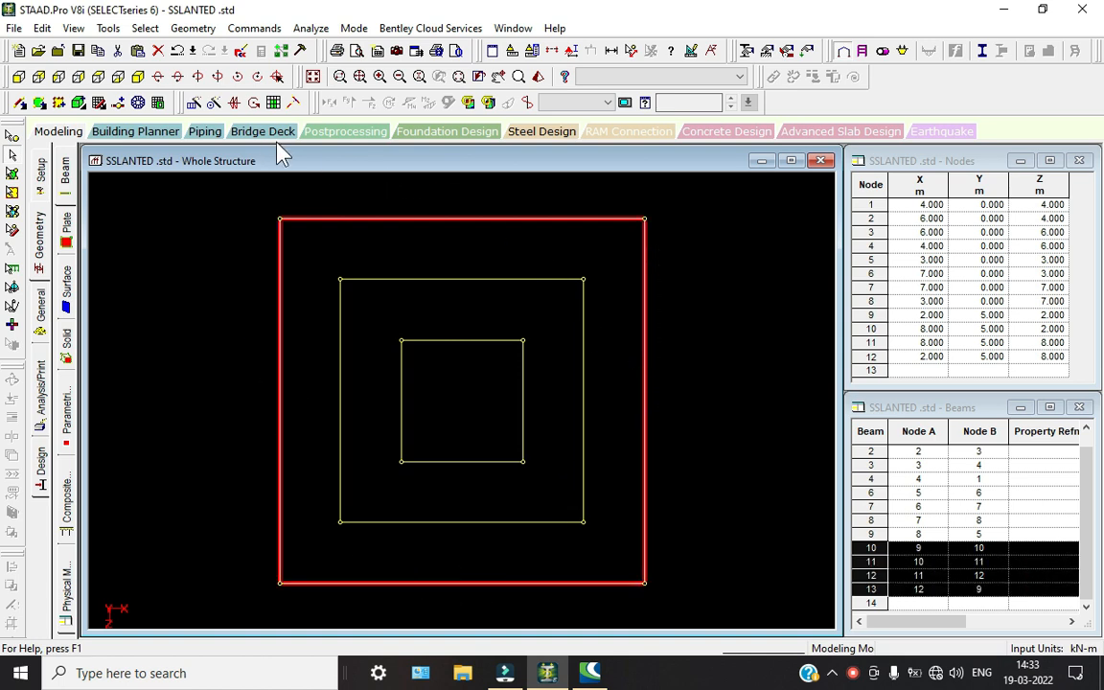
key(F2)
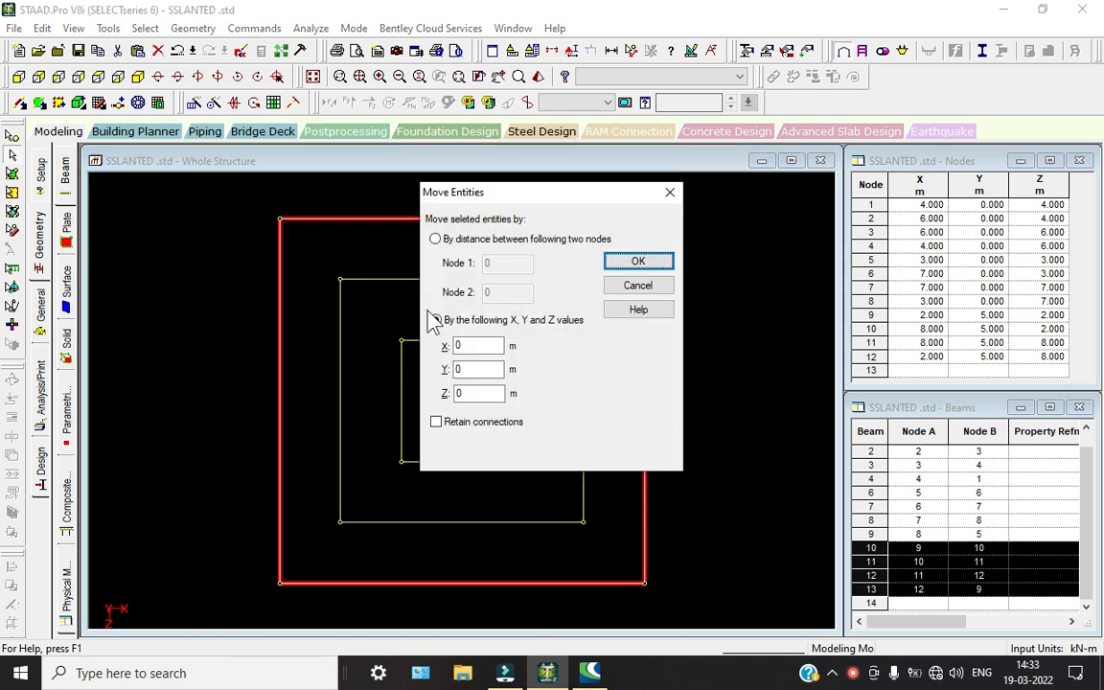
click(436, 320)
double_click(478, 369)
text(10)
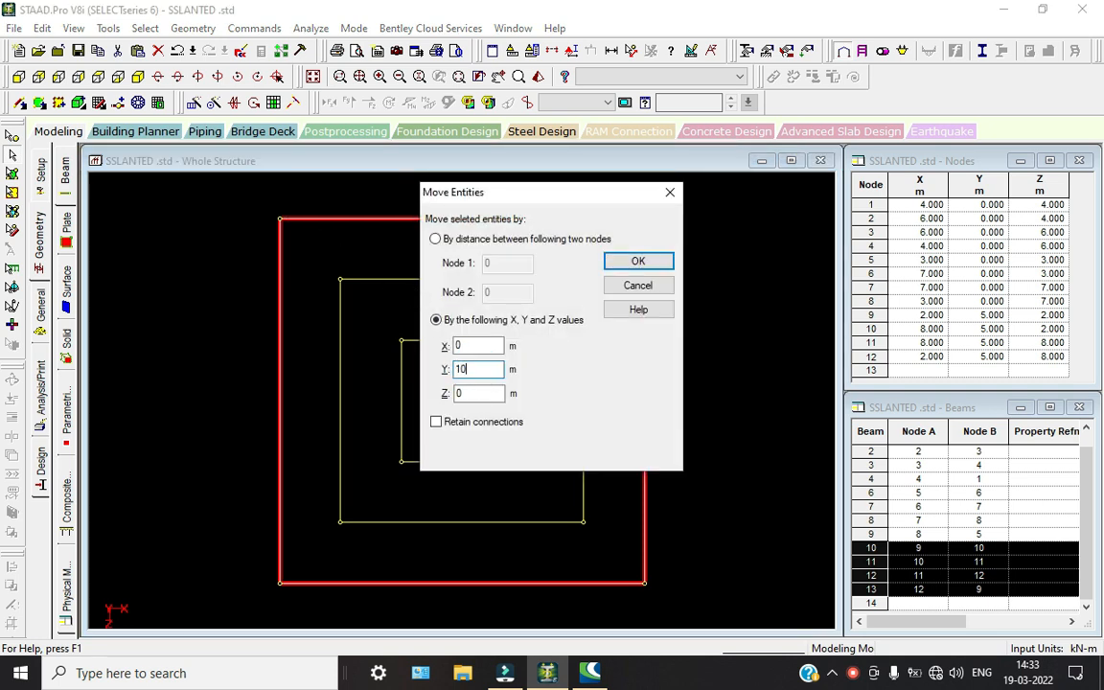
key(Return)
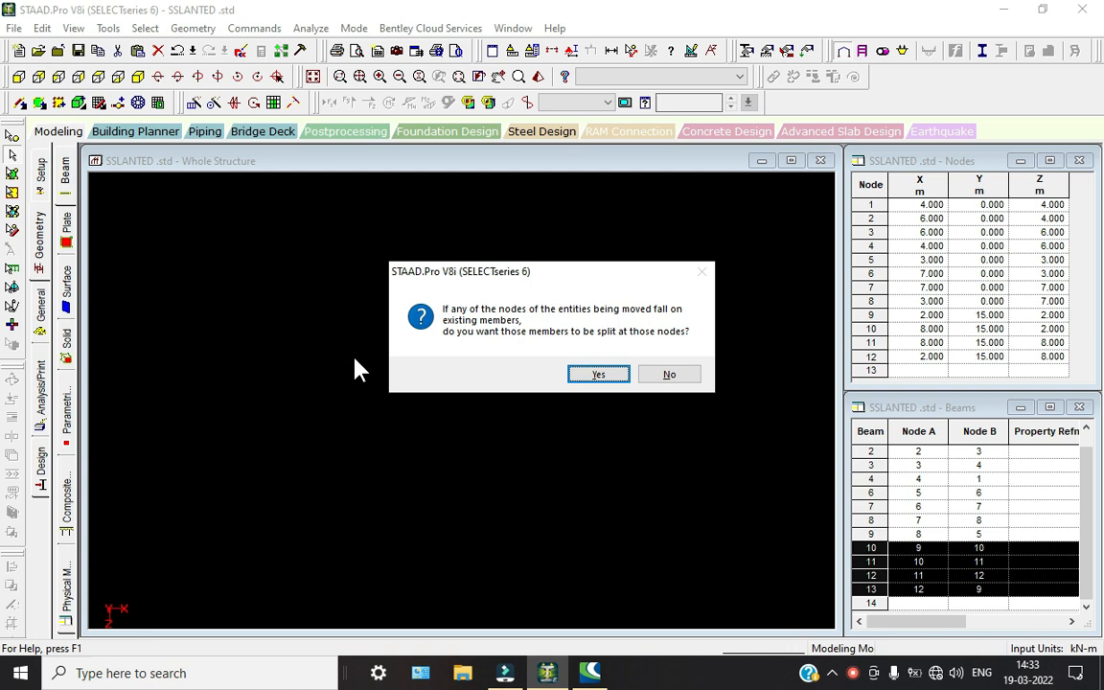
click(598, 375)
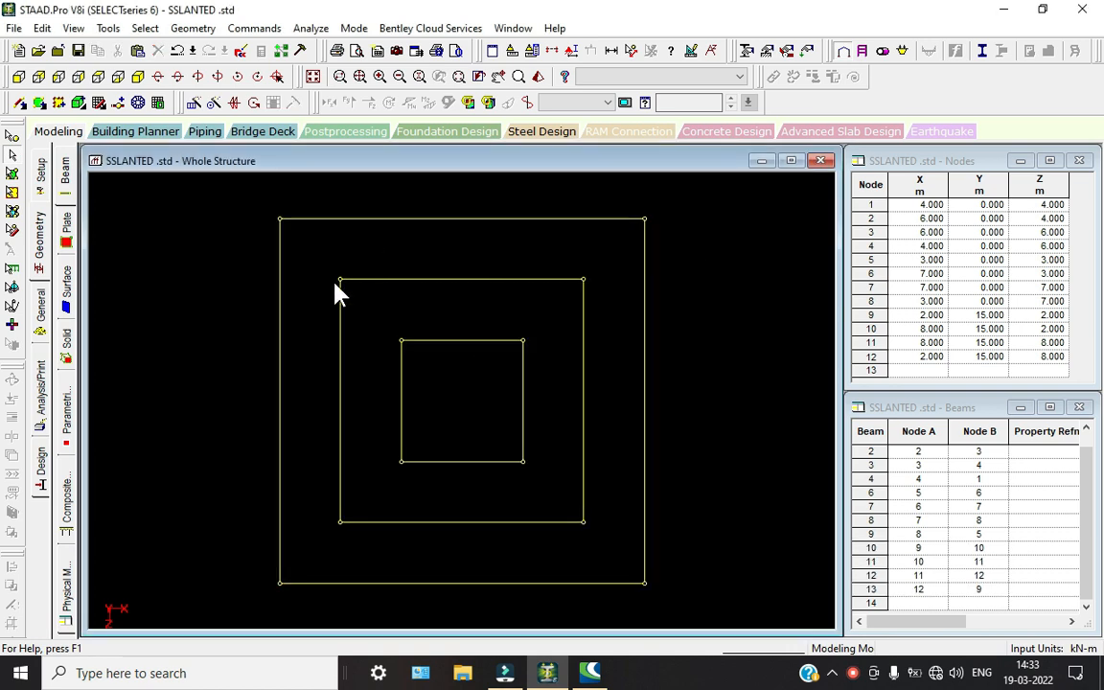
Move the four beams of the middle square by 10 m in Y, accepting member splitting at moved nodes
click(380, 279)
ctrl+click(340, 361)
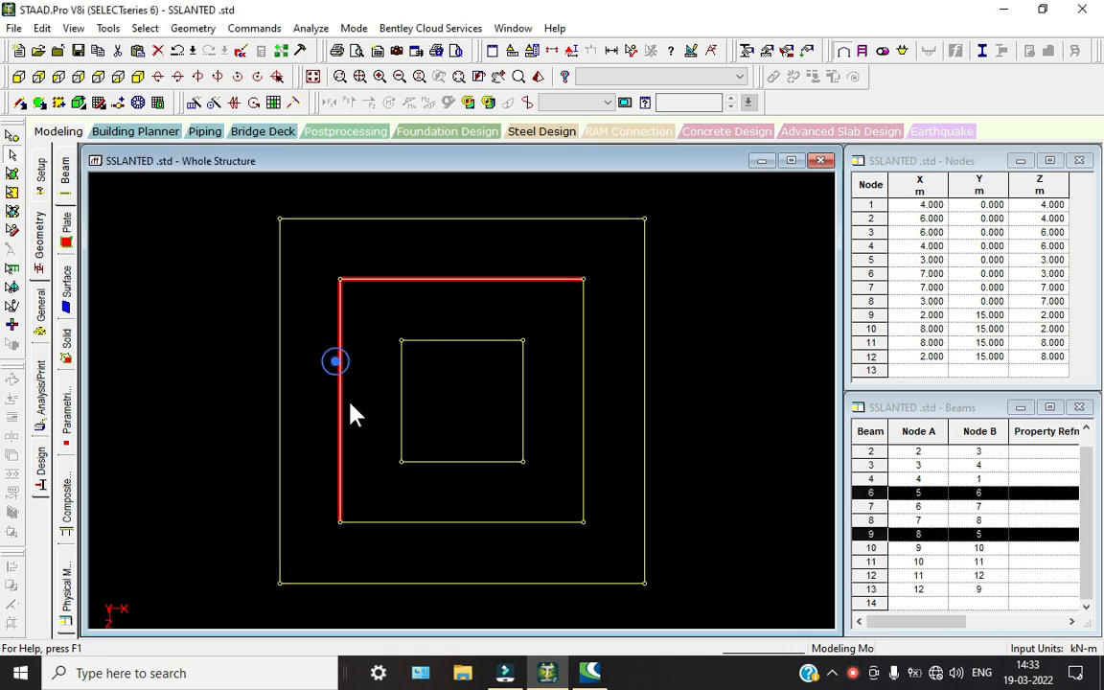
ctrl+click(530, 522)
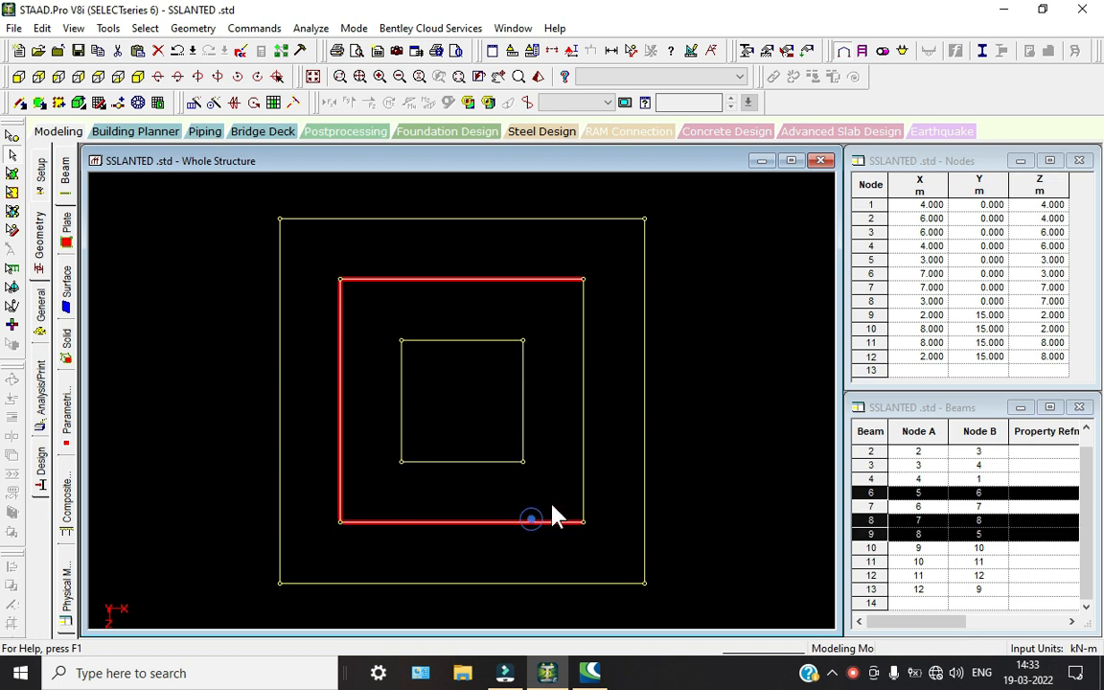
ctrl+click(583, 414)
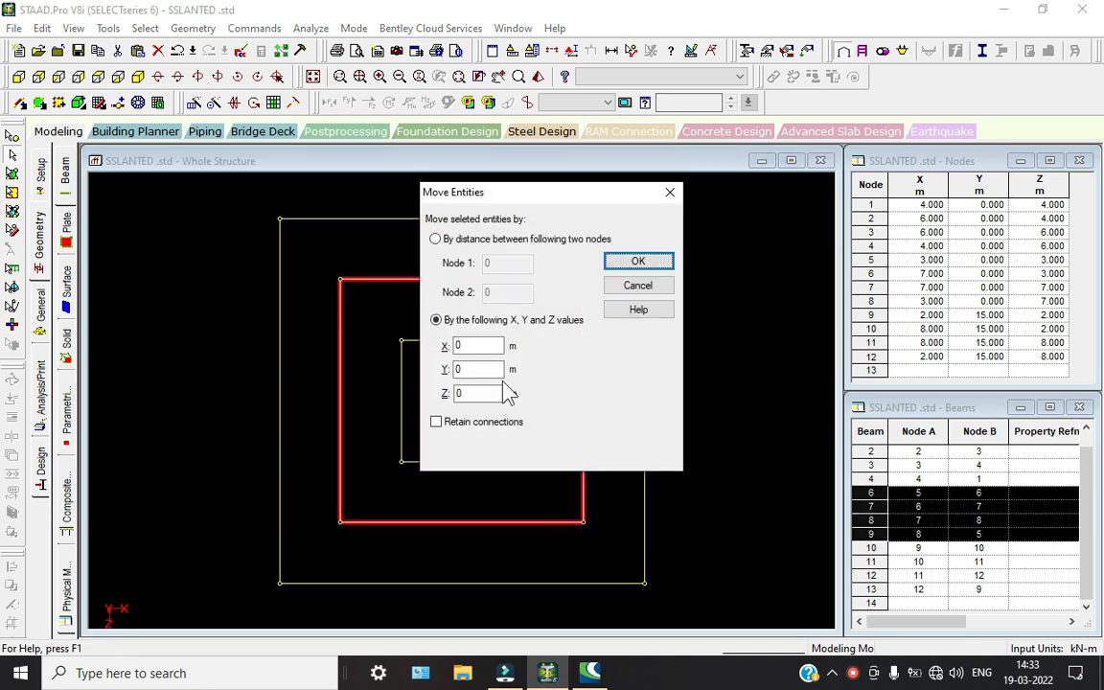
double_click(469, 369)
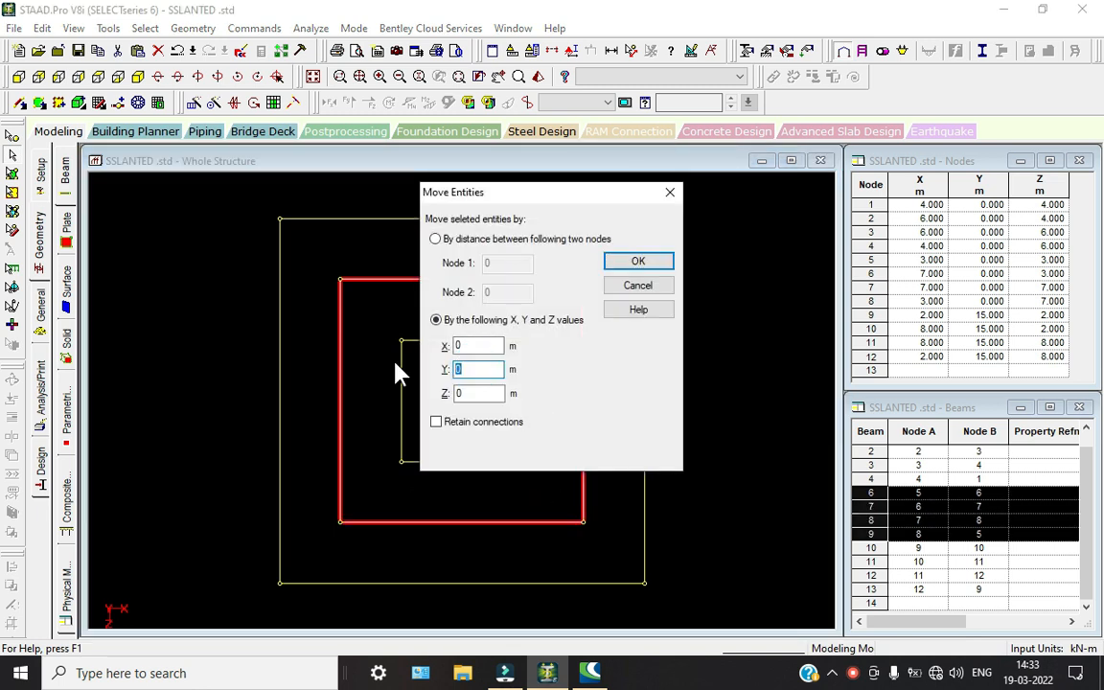
text(10)
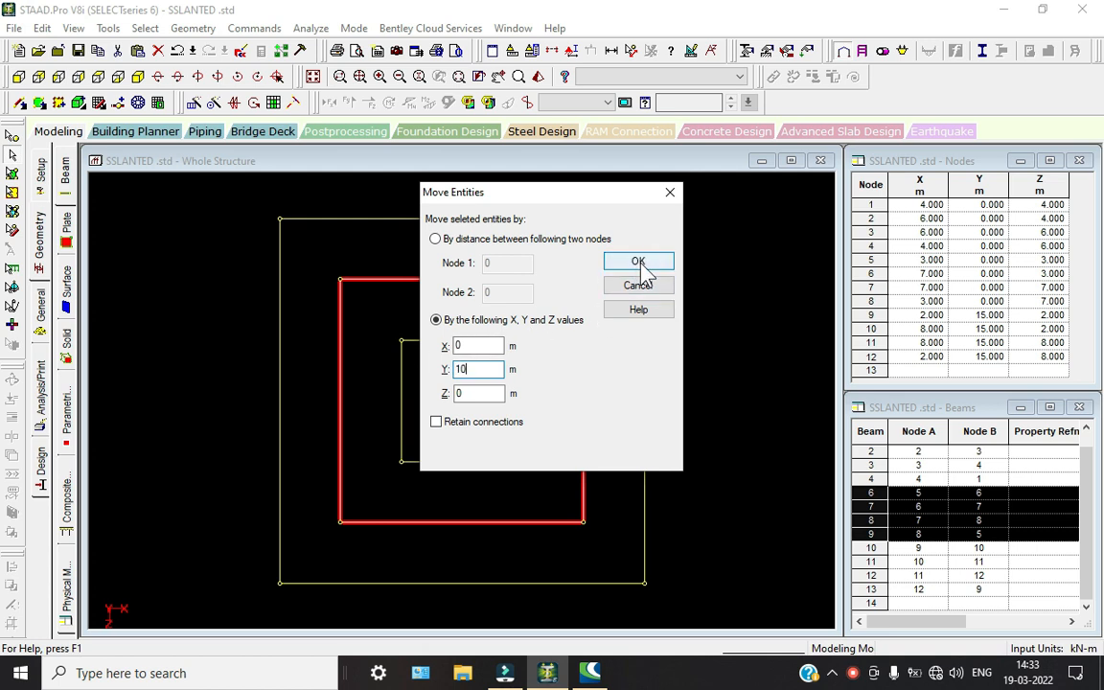
click(640, 268)
click(594, 377)
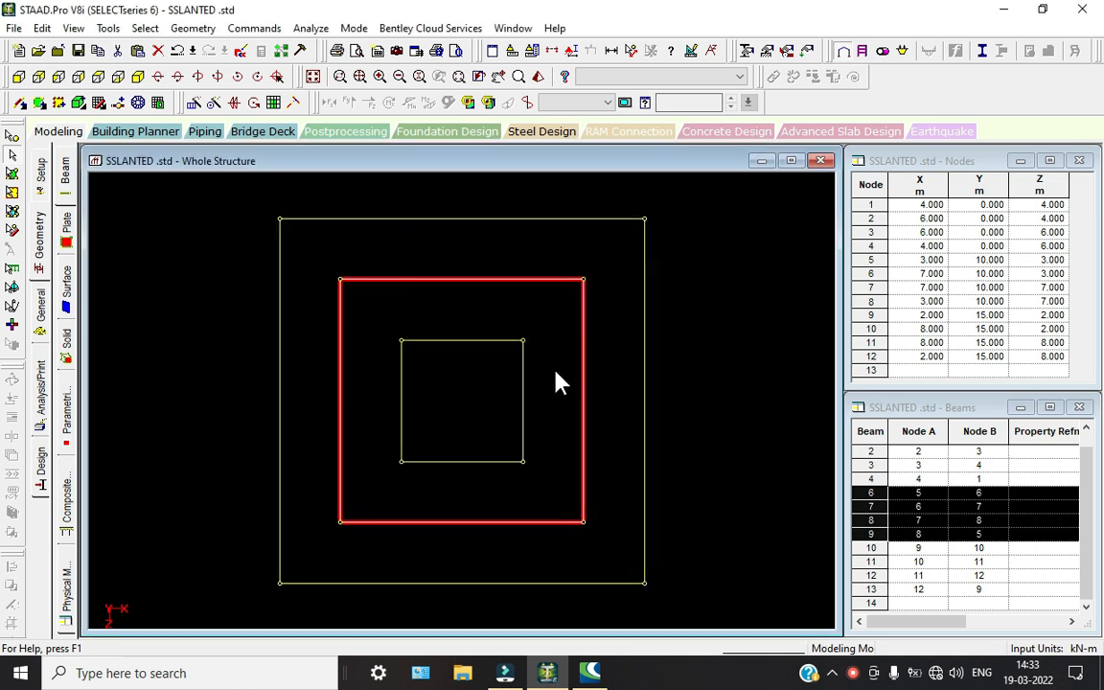
Move the inner square of beams by 5 m in Y, accepting member splitting at moved nodes
click(436, 333)
drag(381, 320, 541, 491)
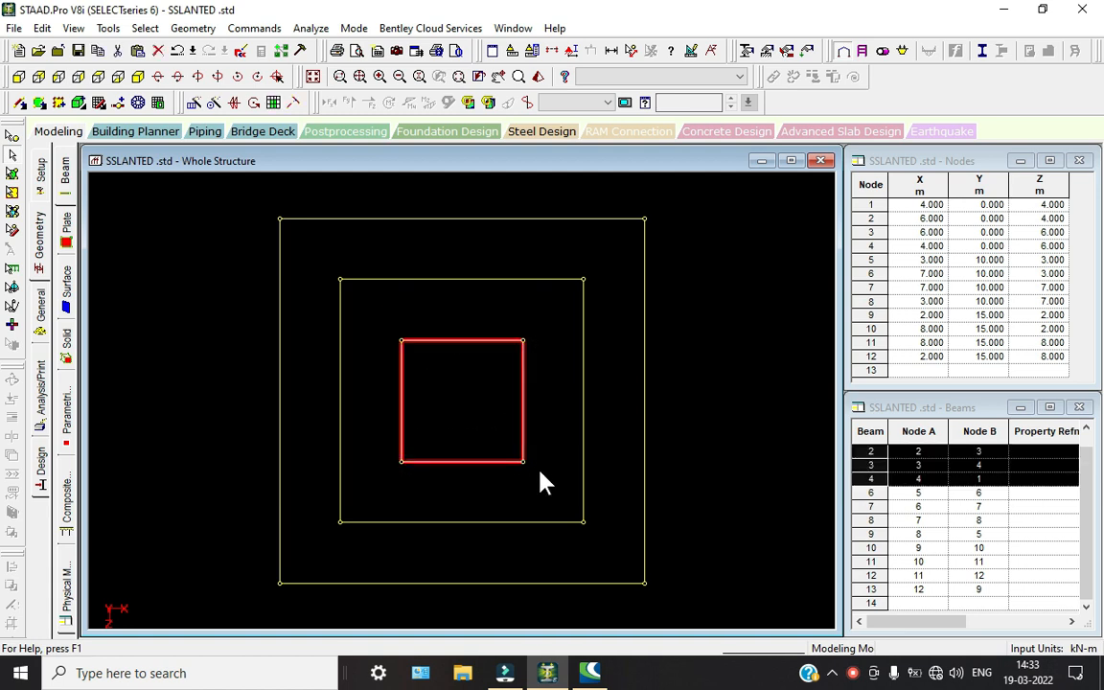
double_click(479, 369)
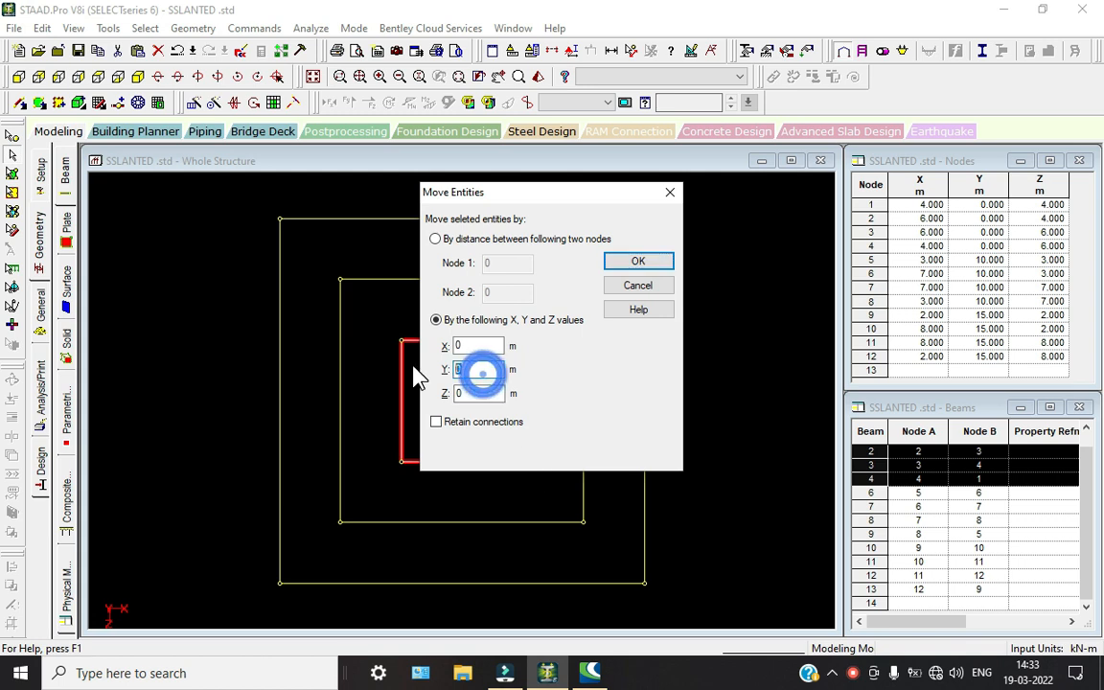
text(5)
key(Return)
key(Return)
click(412, 364)
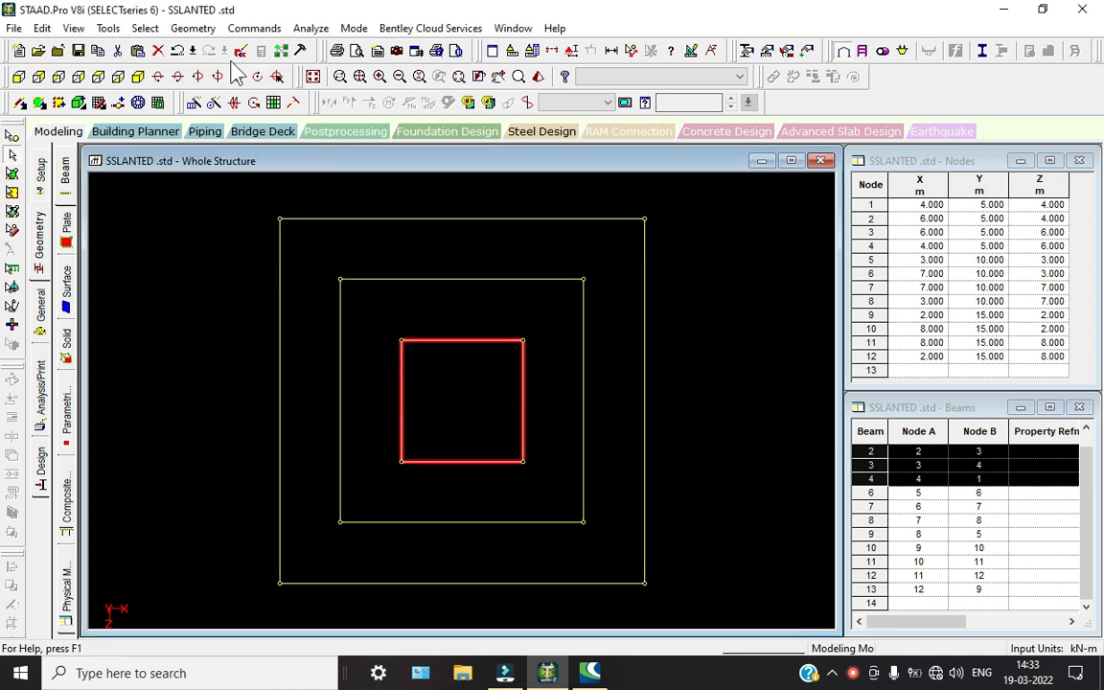
In isometric view, draw four slanted beams joining the corners of the top square to the matching corners of the middle square
click(138, 77)
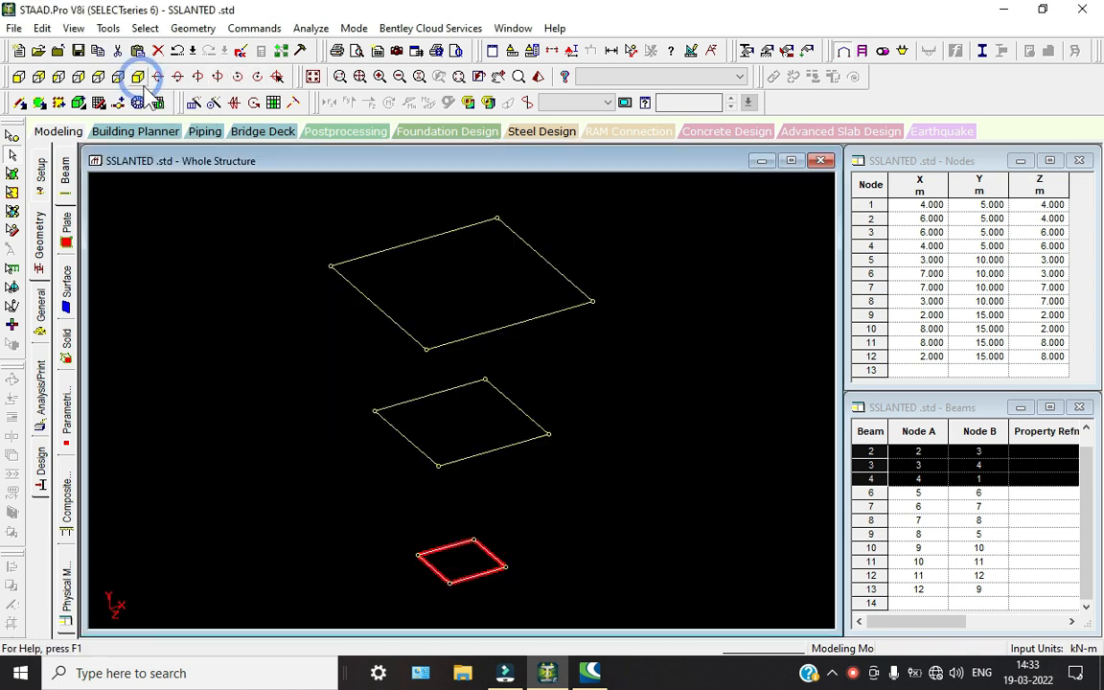
click(532, 563)
middle_drag(532, 553, 505, 573)
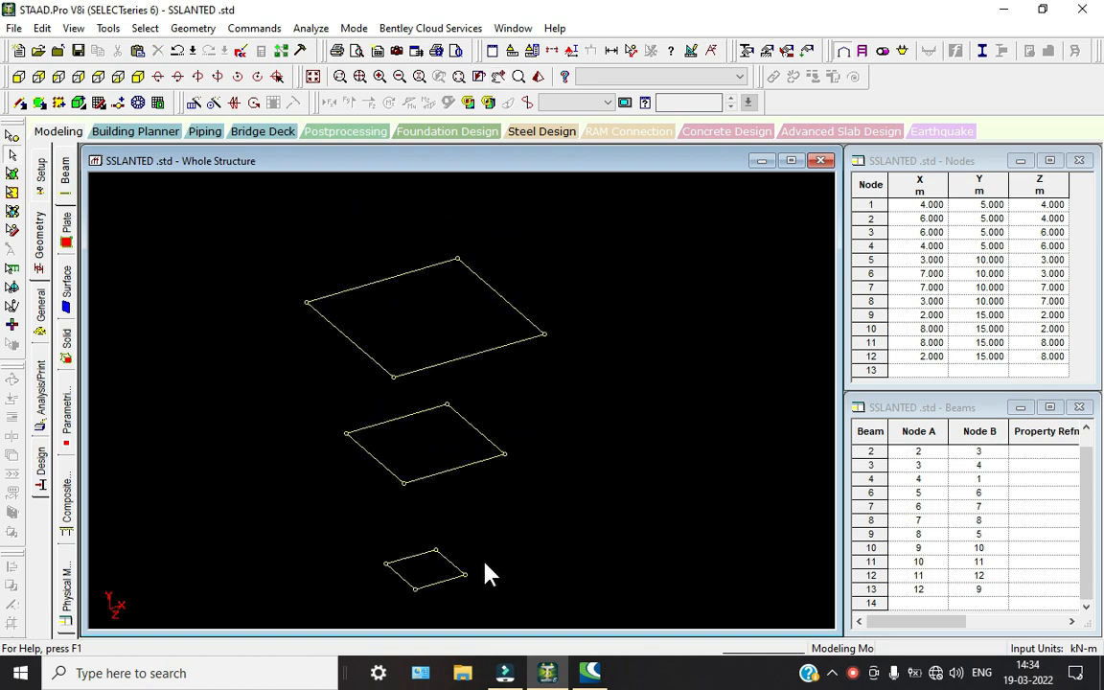
click(20, 103)
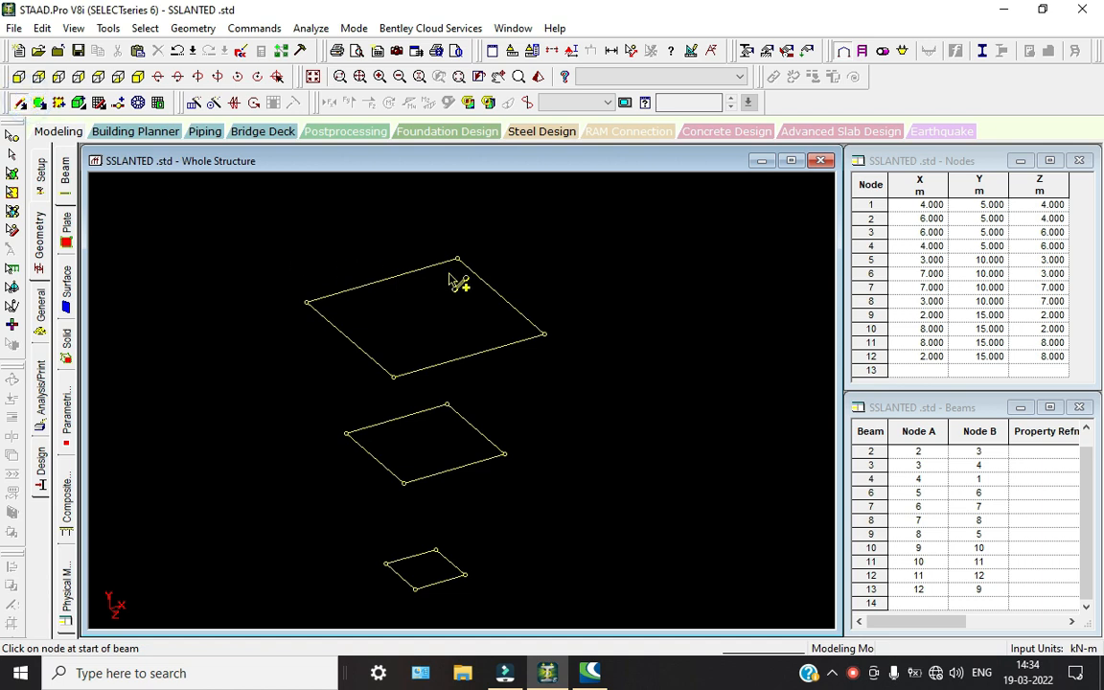
drag(458, 259, 447, 404)
drag(544, 335, 505, 454)
drag(393, 378, 403, 482)
drag(307, 303, 346, 435)
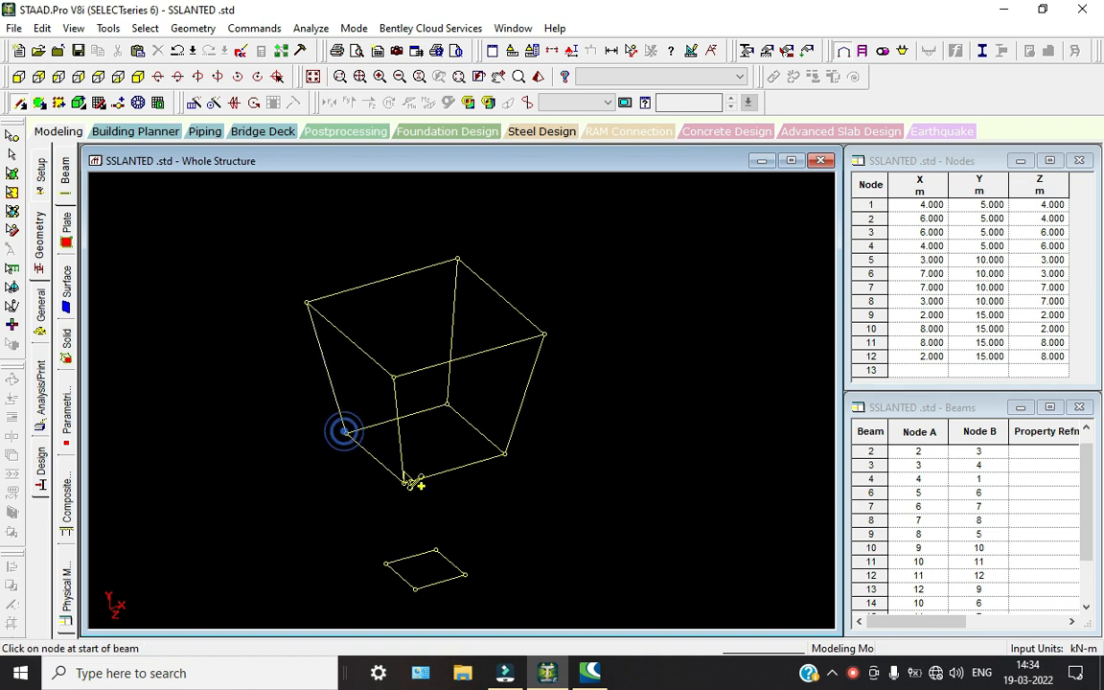
Draw four slanted beams joining the corners of the middle square to the matching corners of the lowest square
drag(403, 482, 418, 590)
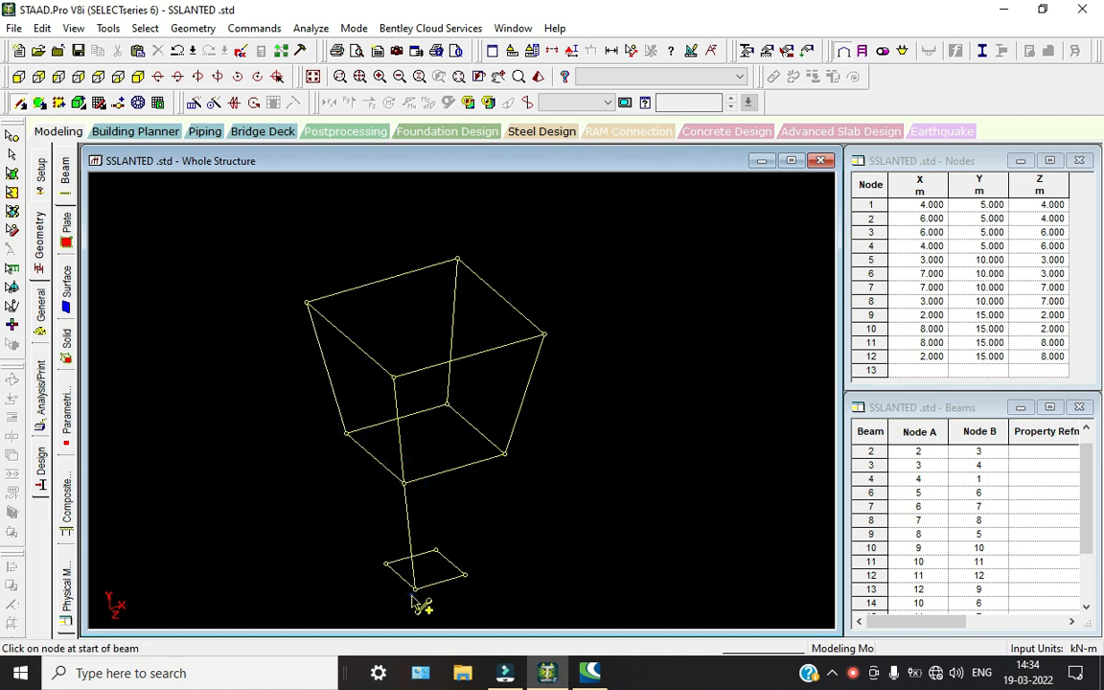
drag(504, 454, 465, 575)
drag(450, 411, 438, 553)
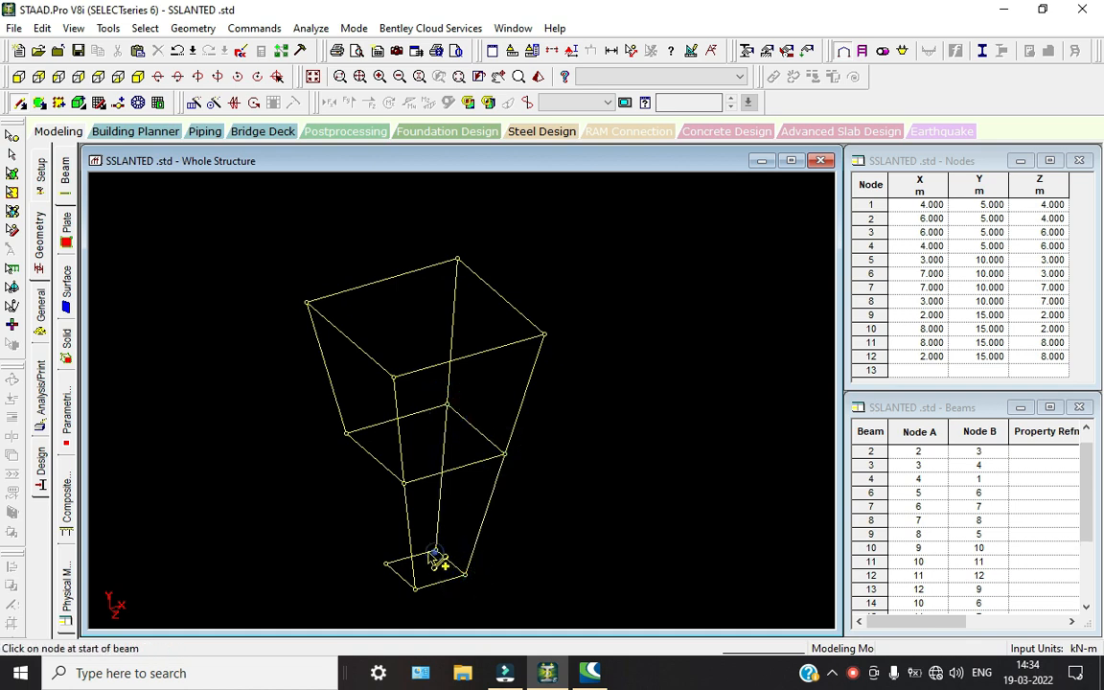
mouse_move(348, 436)
mouse_down()
mouse_move(397, 576)
mouse_move(386, 564)
mouse_up()
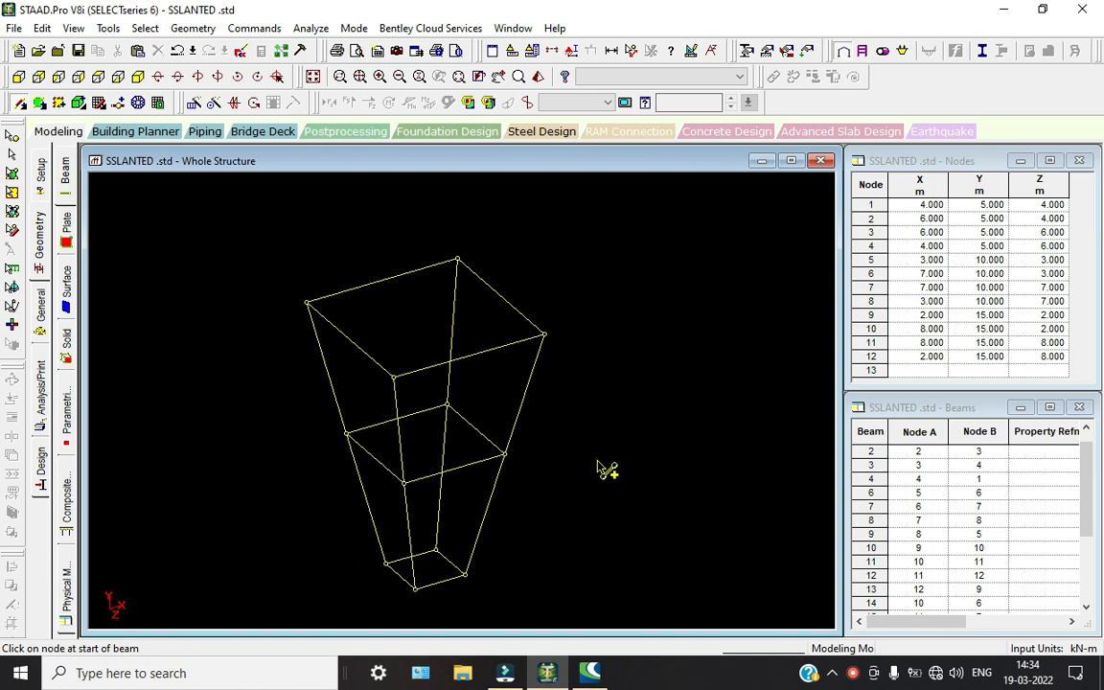
click(39, 103)
scroll(575, 382, down, 1)
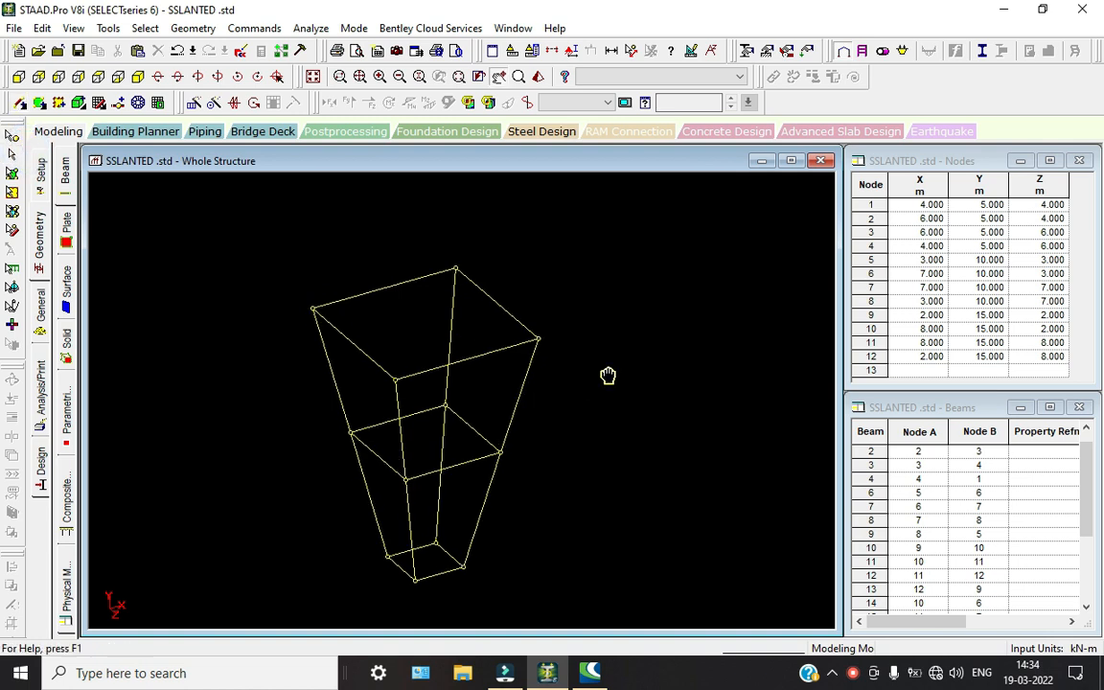
middle_drag(608, 376, 620, 353)
scroll(477, 360, up, 1)
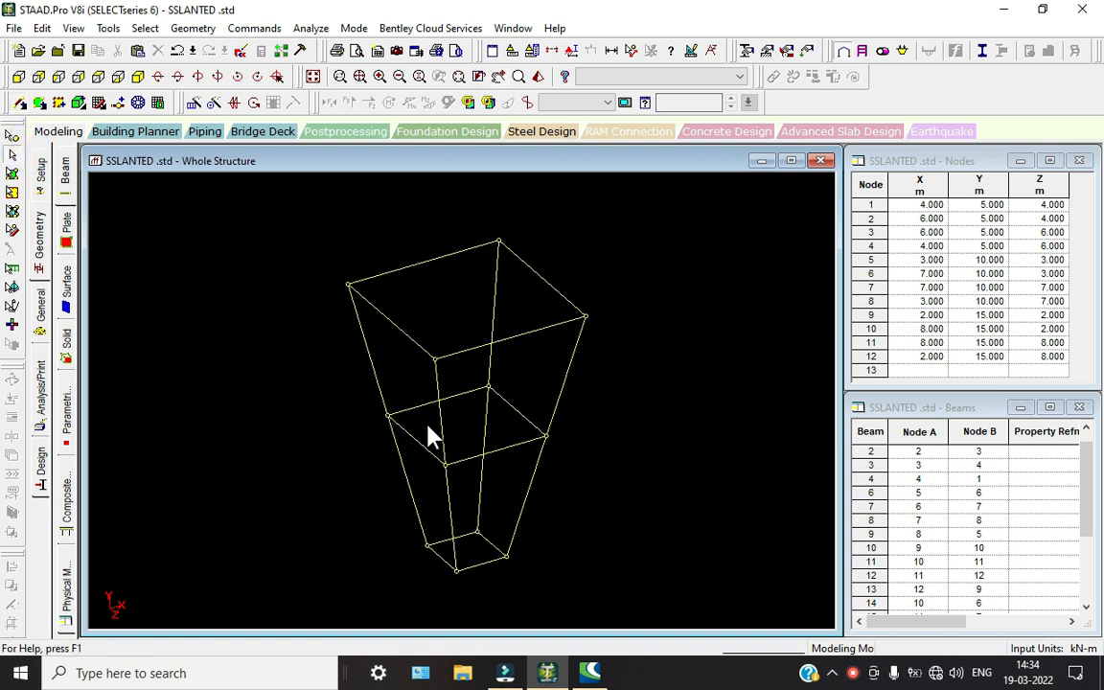
middle_drag(427, 424, 370, 255)
scroll(396, 410, up, 1)
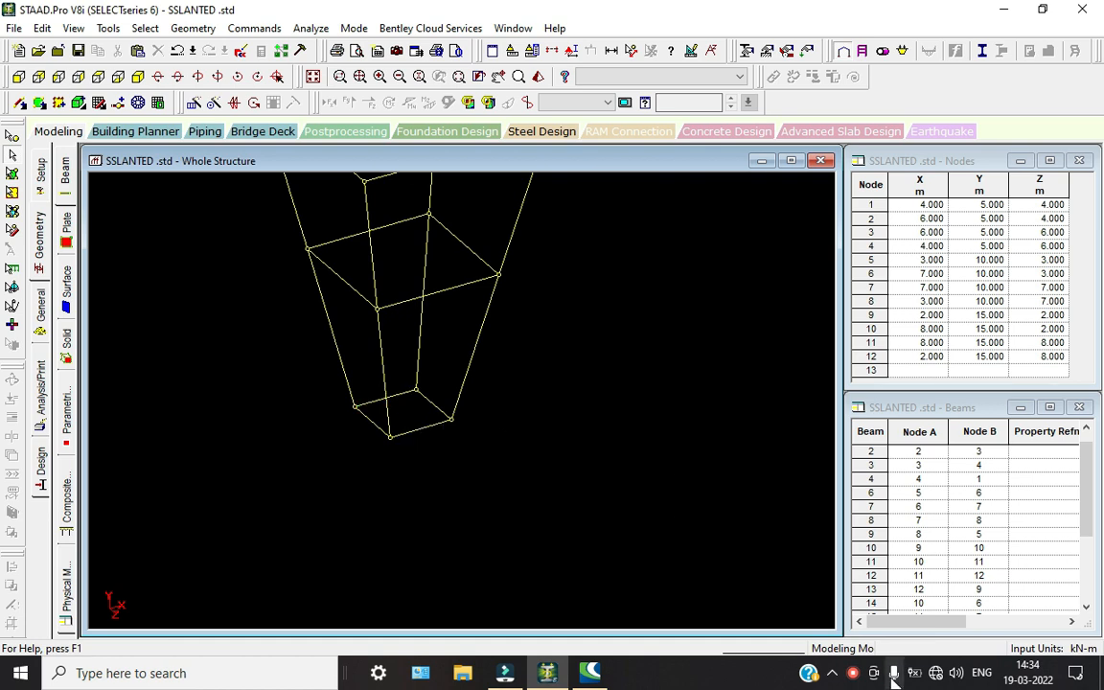
click(858, 672)
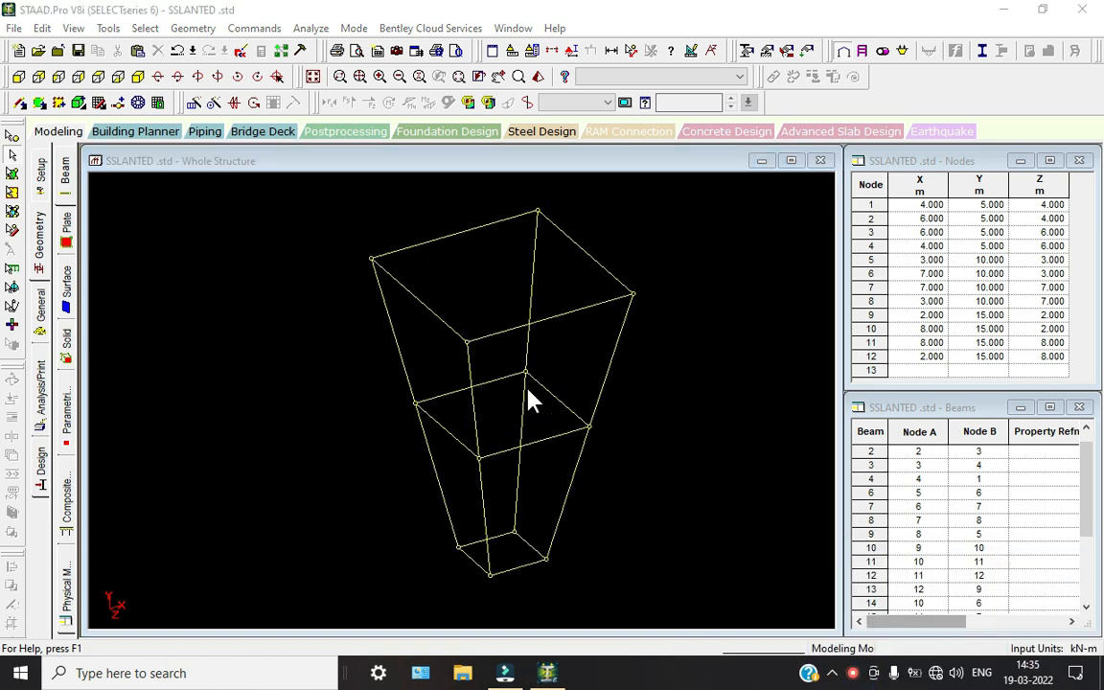
Fill the lowest square with a four-noded plate through its corner nodes
click(39, 103)
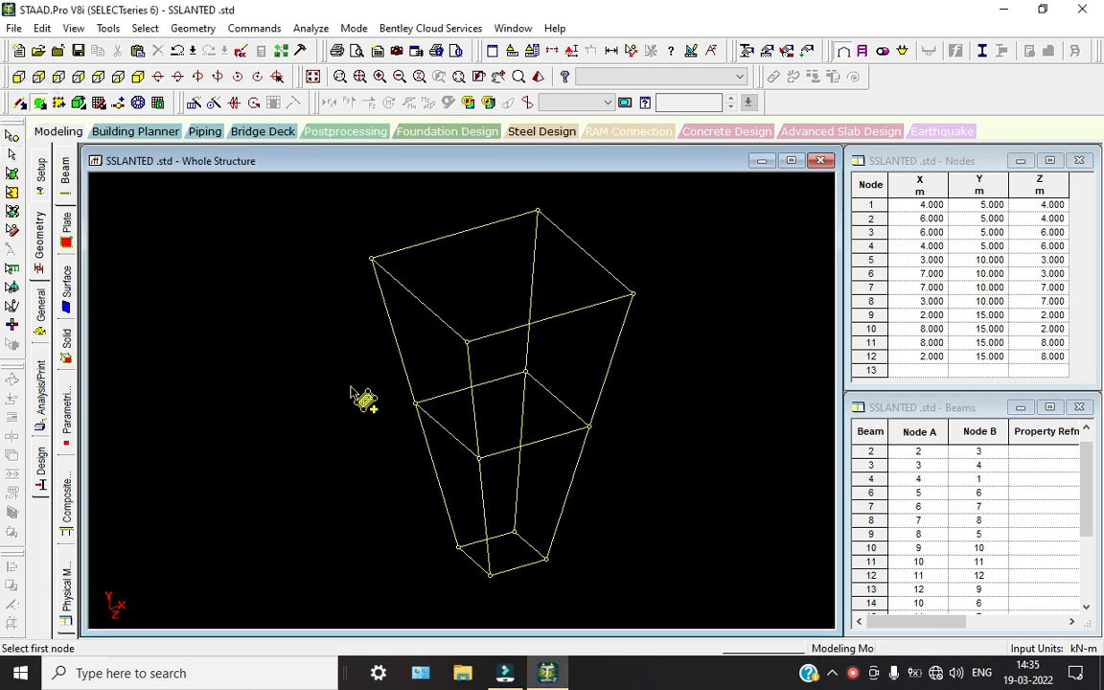
click(459, 546)
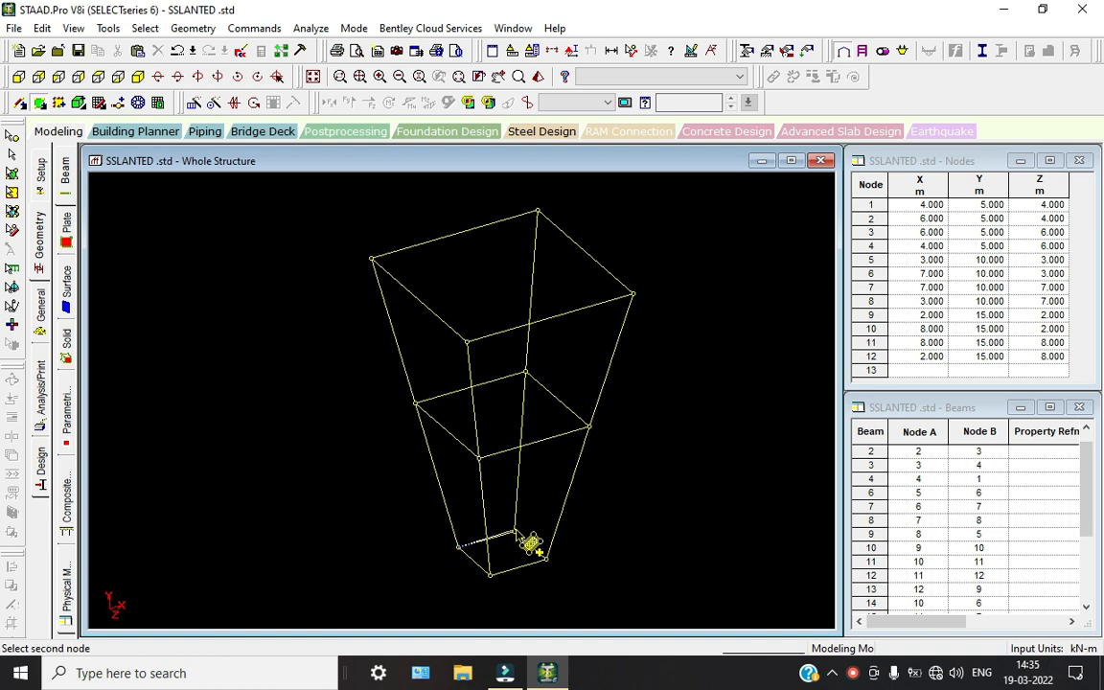
click(514, 532)
click(545, 559)
click(490, 575)
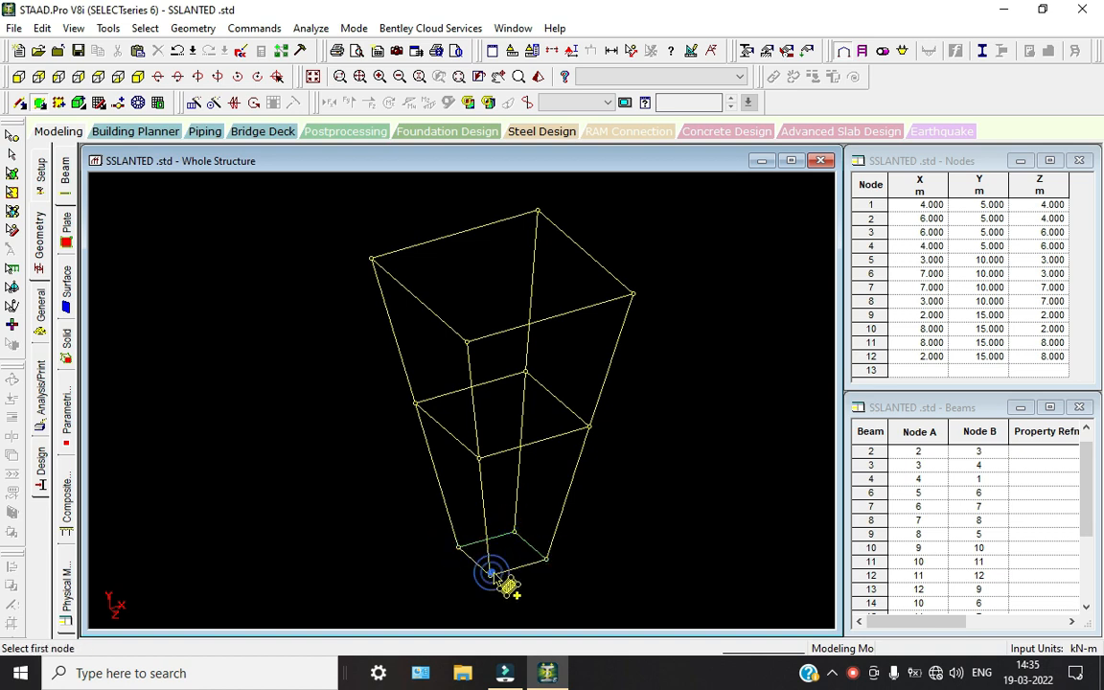
Repeat the lowest square's four corner nodes once by -2 m in Y, linking the steps to form vertical legs
click(13, 137)
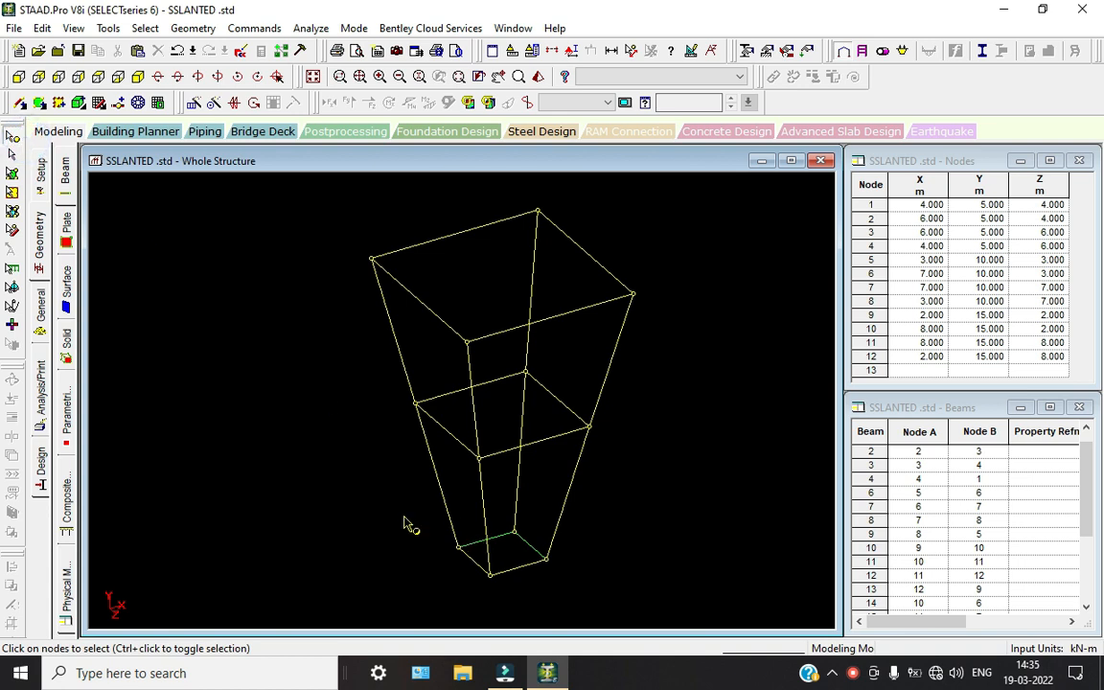
drag(387, 509, 607, 599)
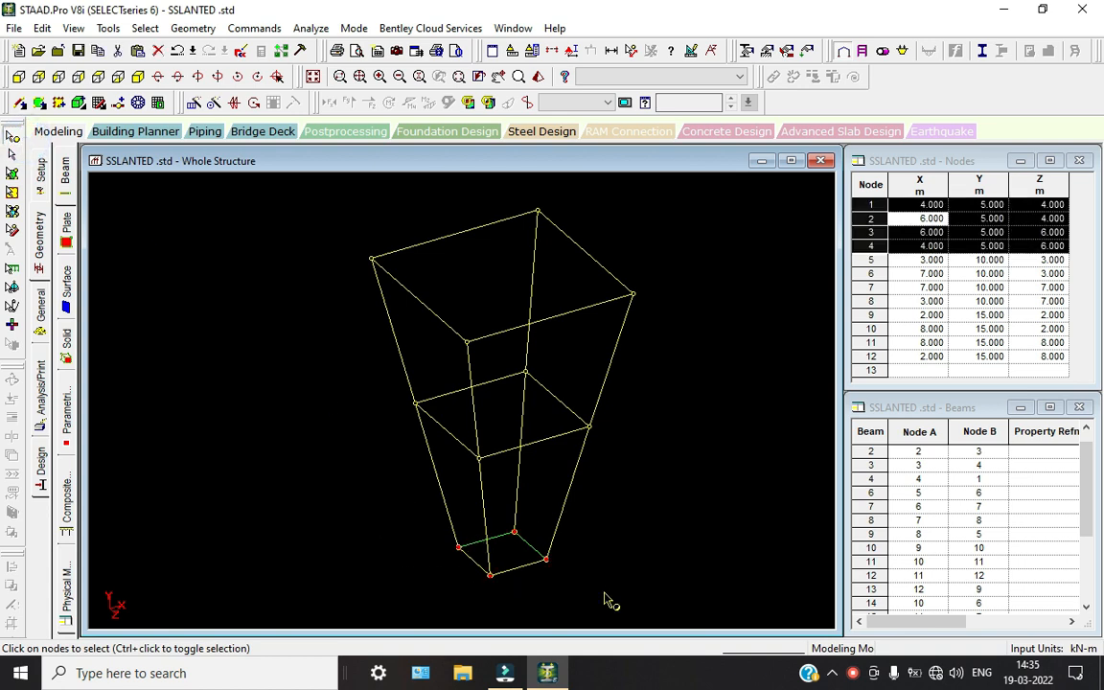
click(201, 103)
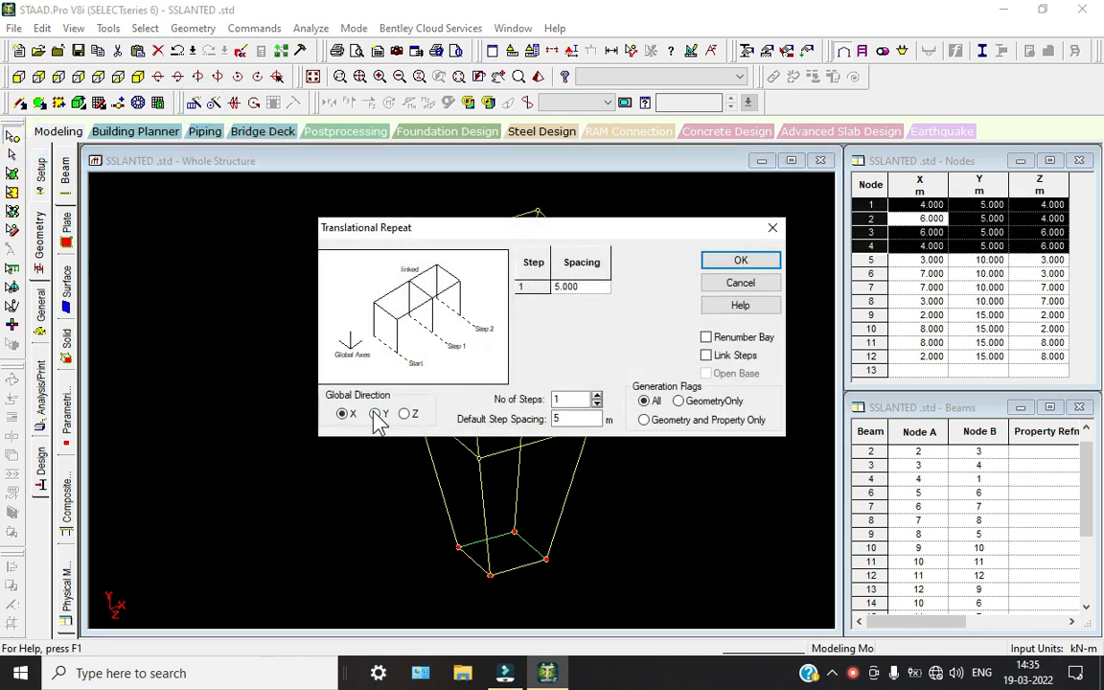
click(374, 414)
double_click(567, 418)
text(-2)
click(706, 356)
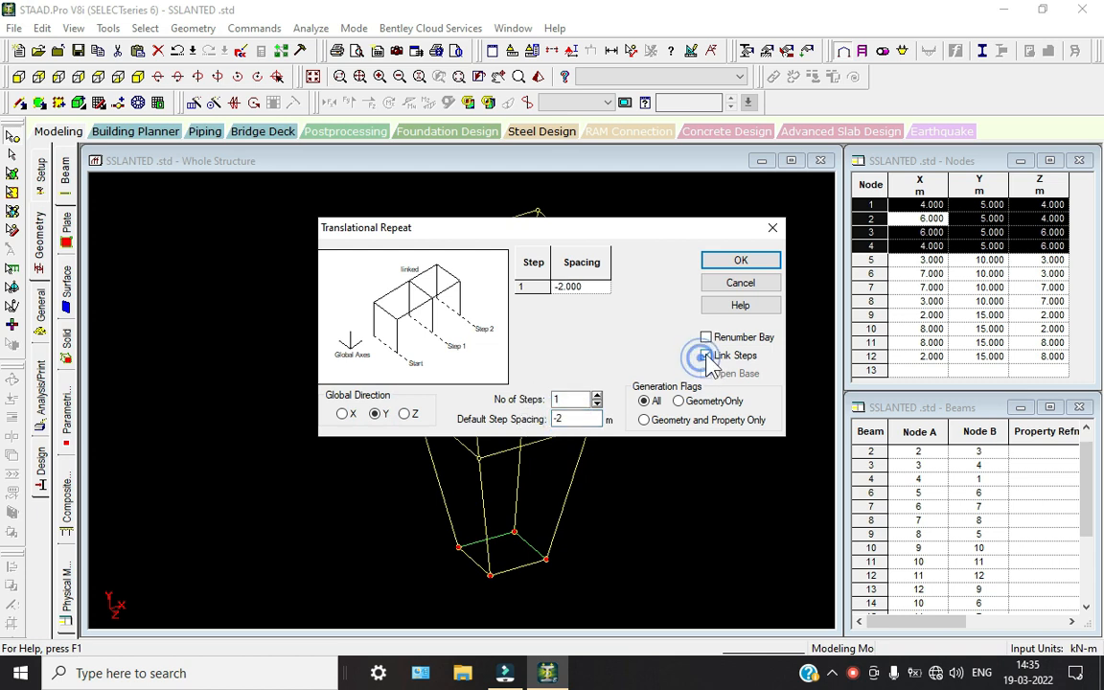
click(733, 260)
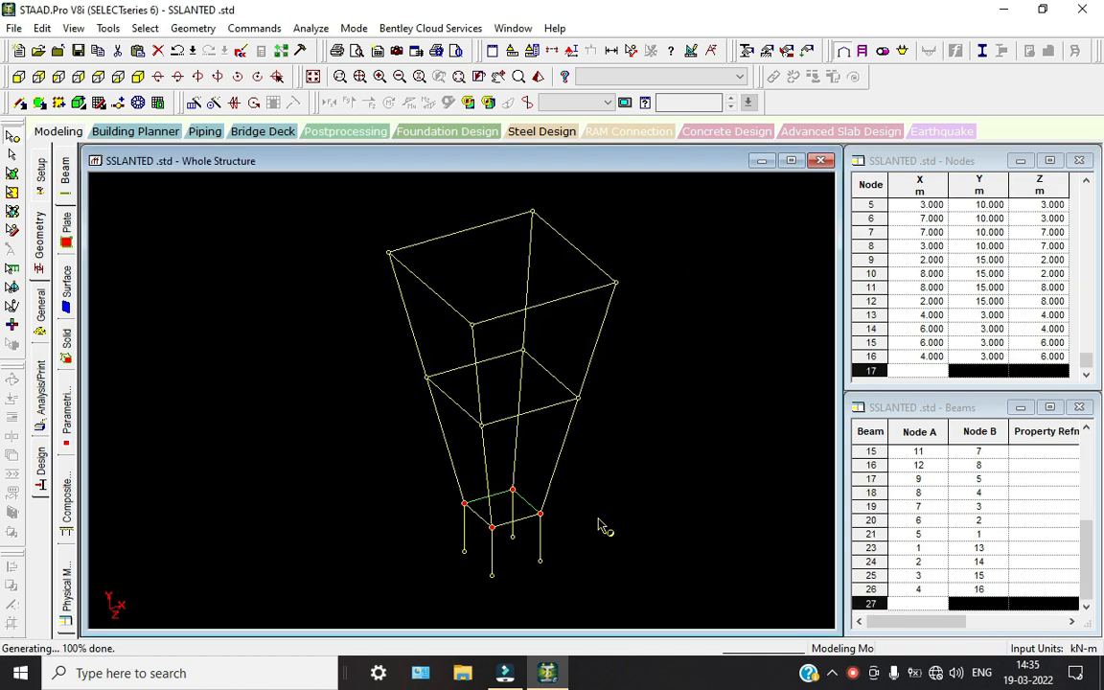
click(593, 461)
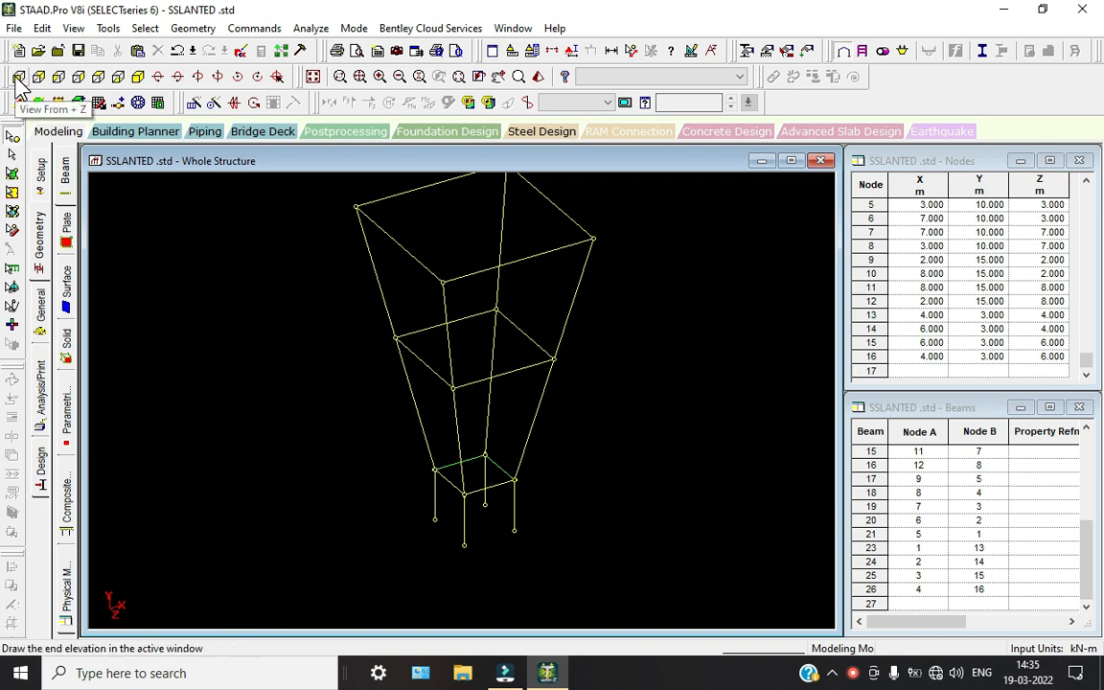
Add a four-noded plate across the middle square's corner nodes
click(40, 102)
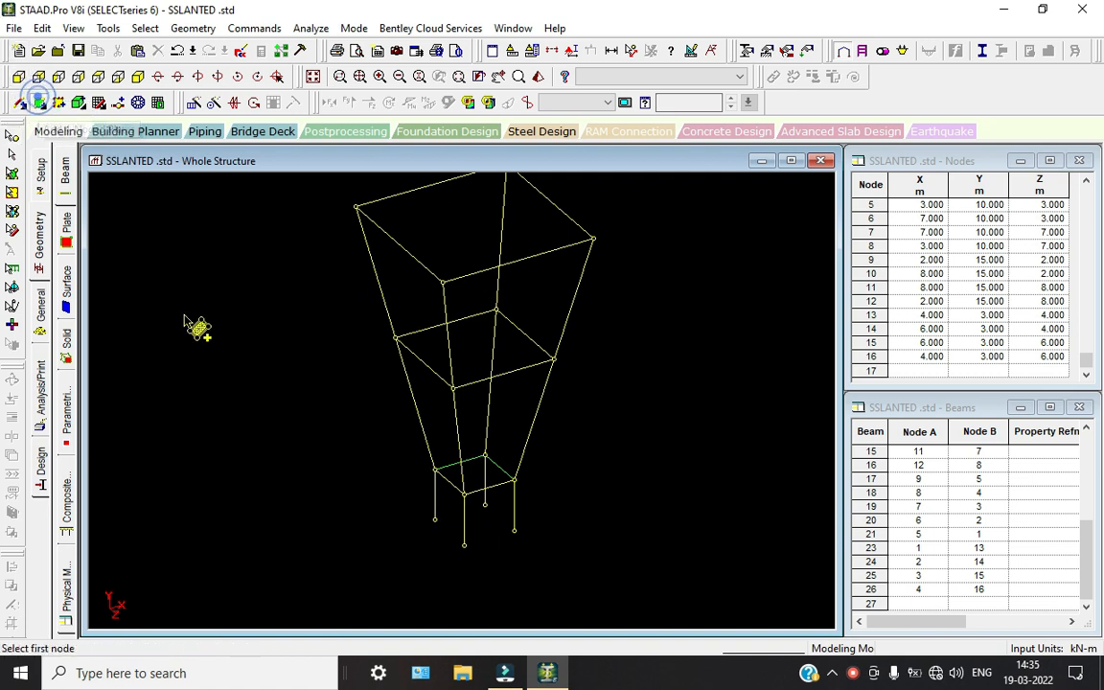
click(394, 338)
click(495, 309)
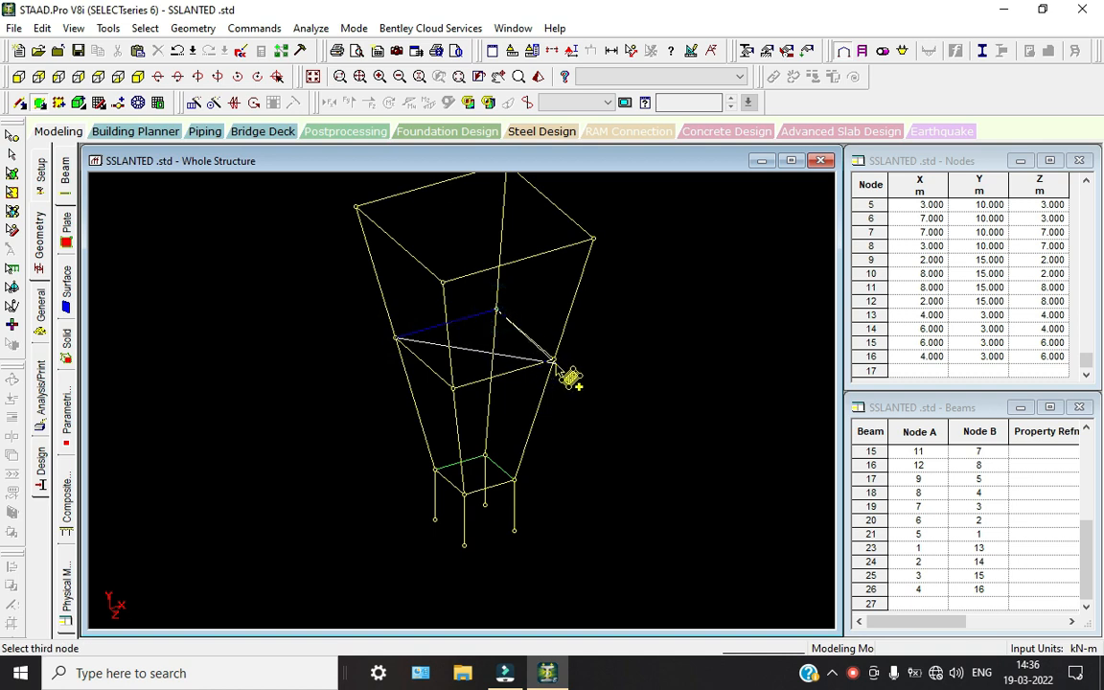
click(554, 361)
click(453, 387)
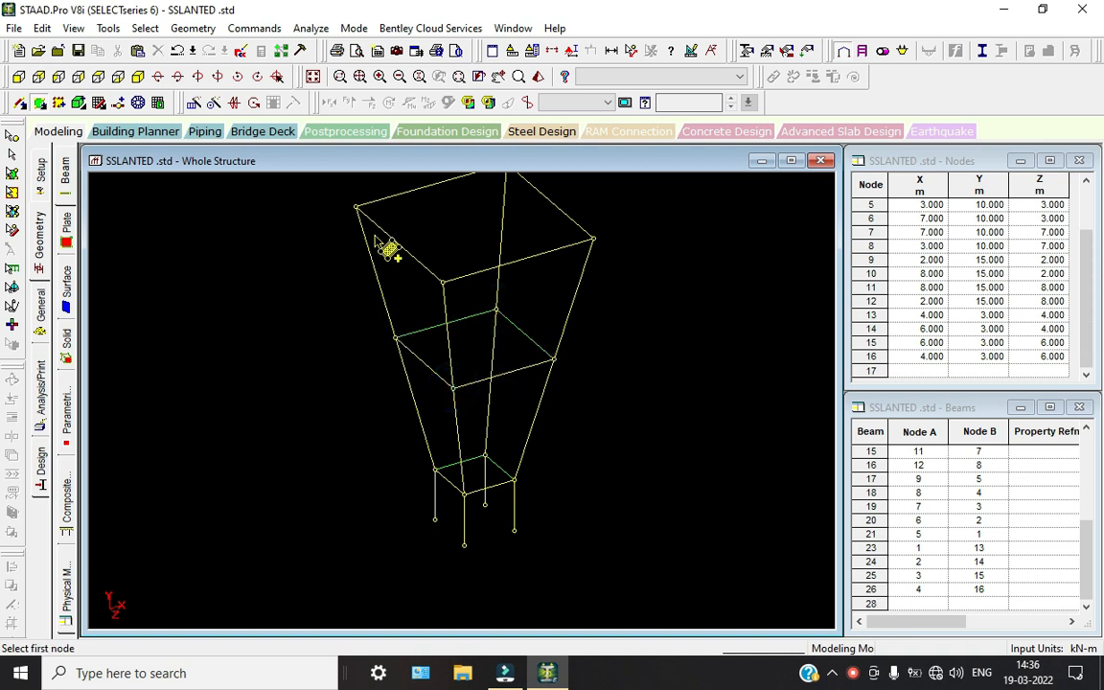
Add a four-noded plate across the top square's corner nodes
ctrl+middle_drag(386, 241, 347, 331)
click(329, 300)
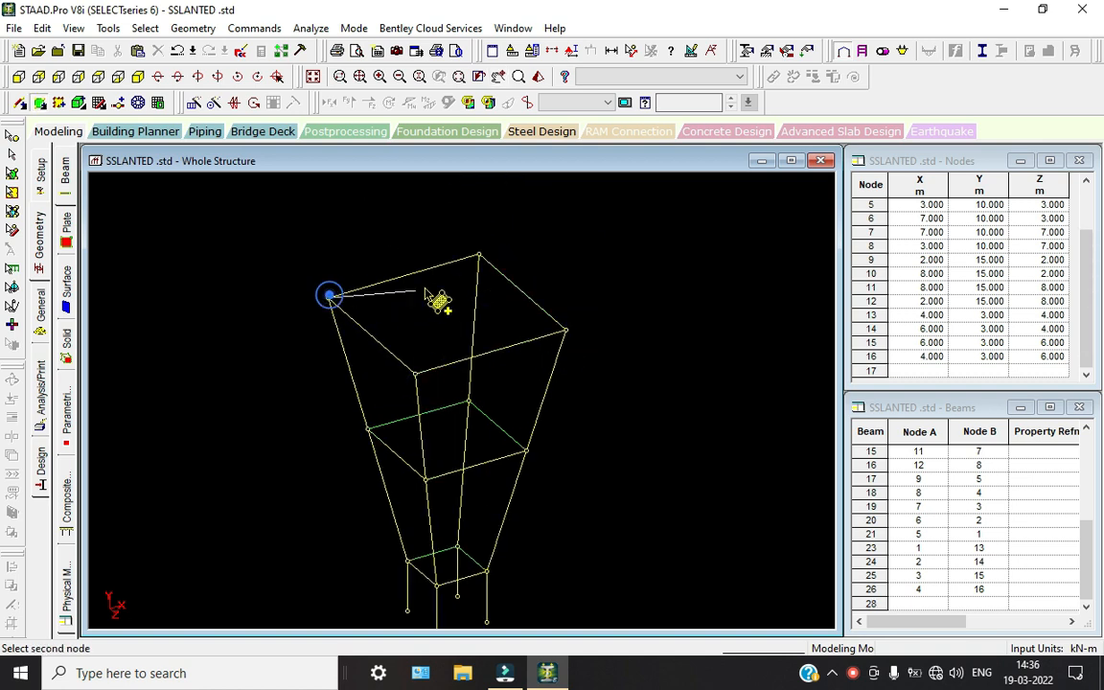
click(479, 255)
click(565, 331)
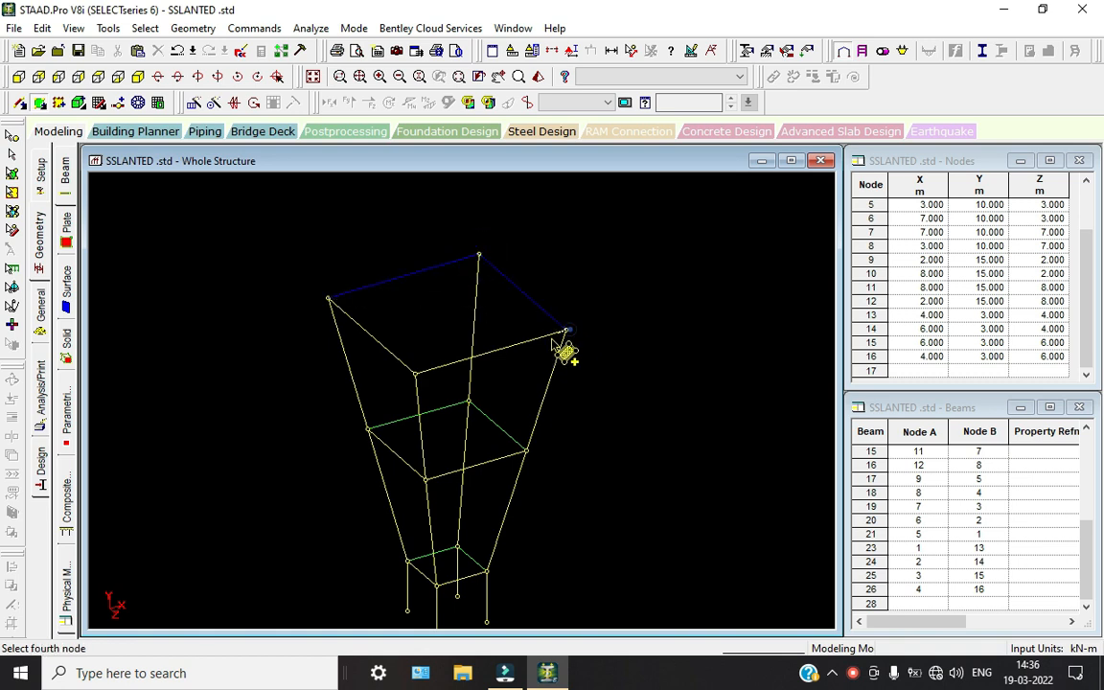
click(414, 375)
Examine the structure and its three plates from different angles in a rendered view, and close that view
ctrl+middle_drag(525, 370, 532, 78)
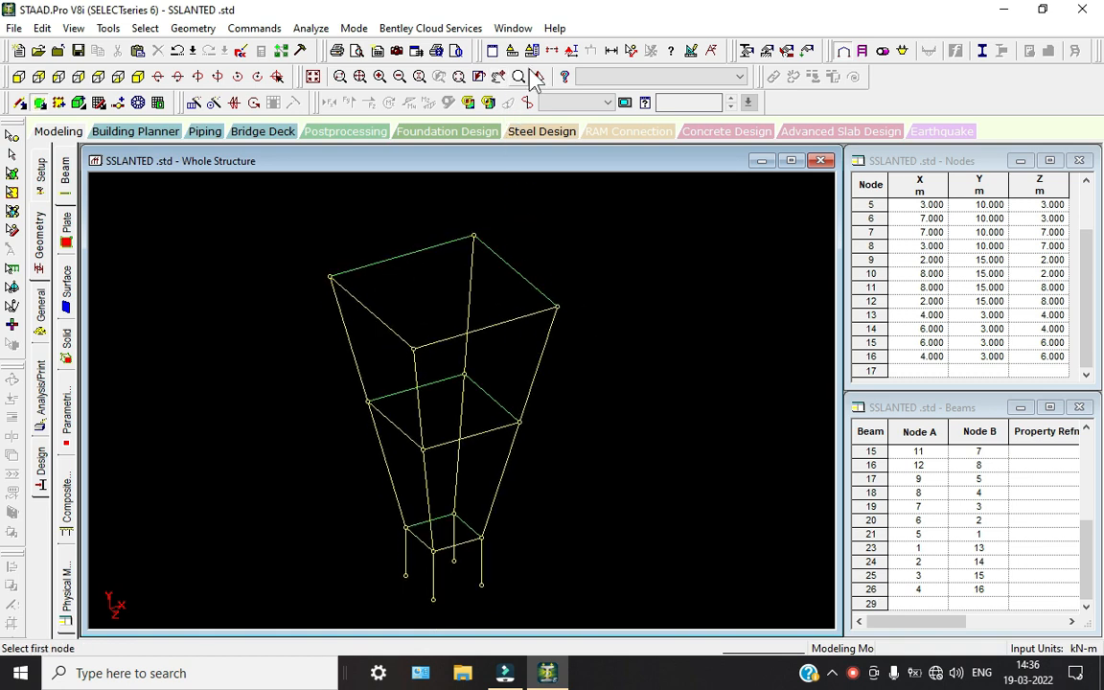
click(539, 75)
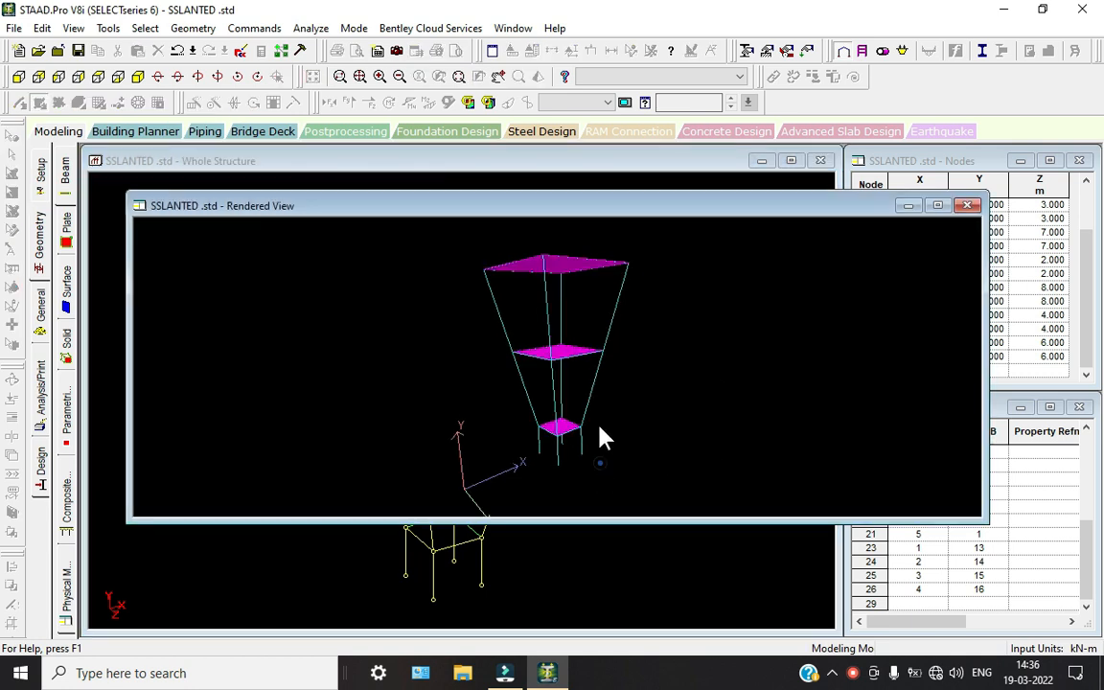
drag(604, 436, 784, 349)
click(966, 205)
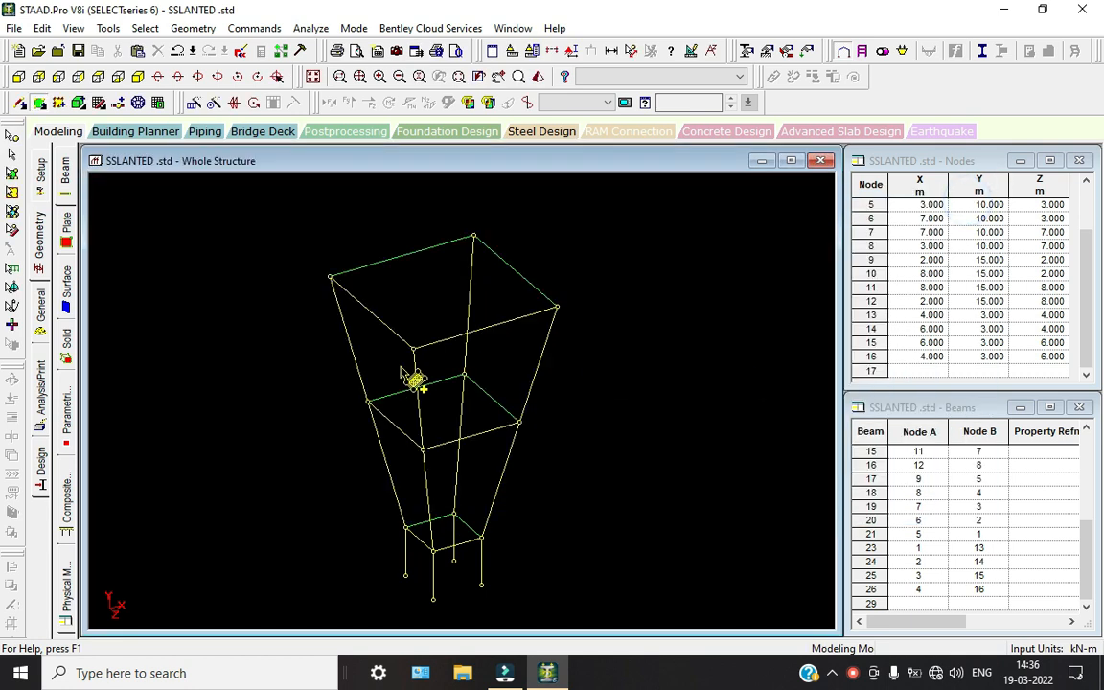
click(12, 153)
Switch to the front view and create a fixed support definition
click(21, 77)
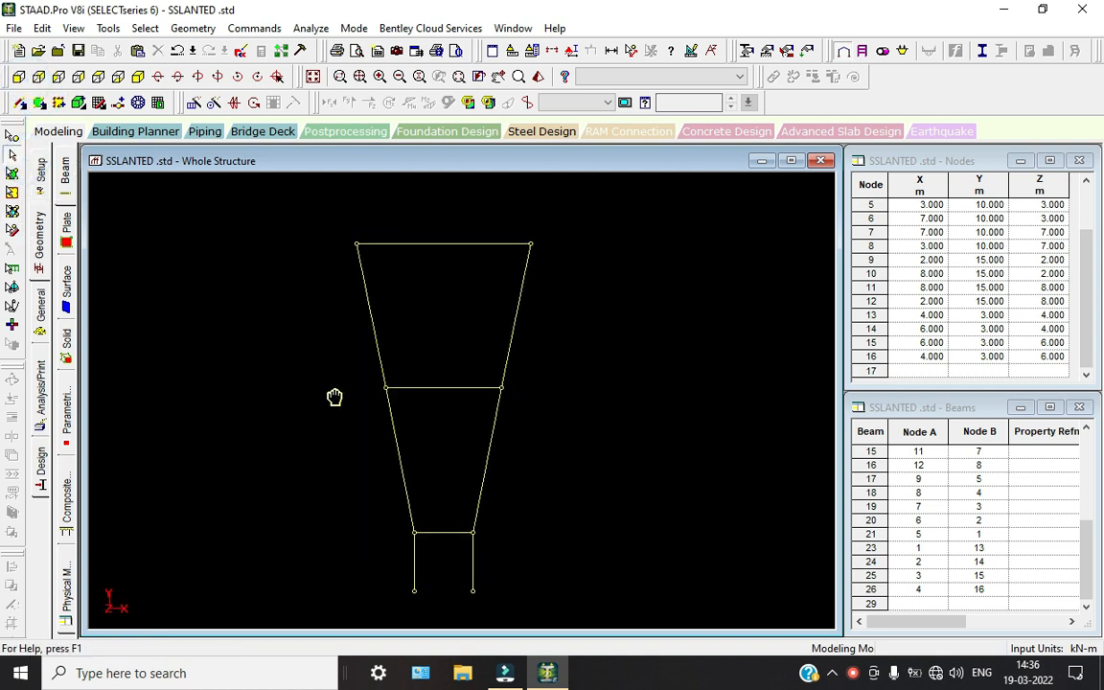
click(40, 295)
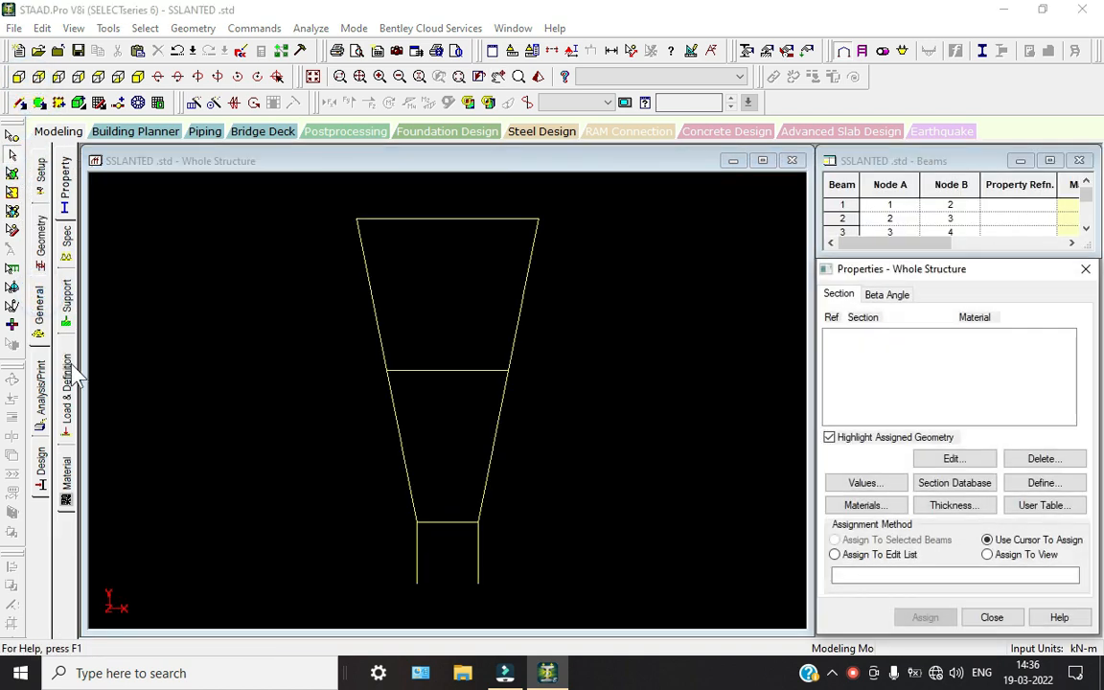
click(66, 311)
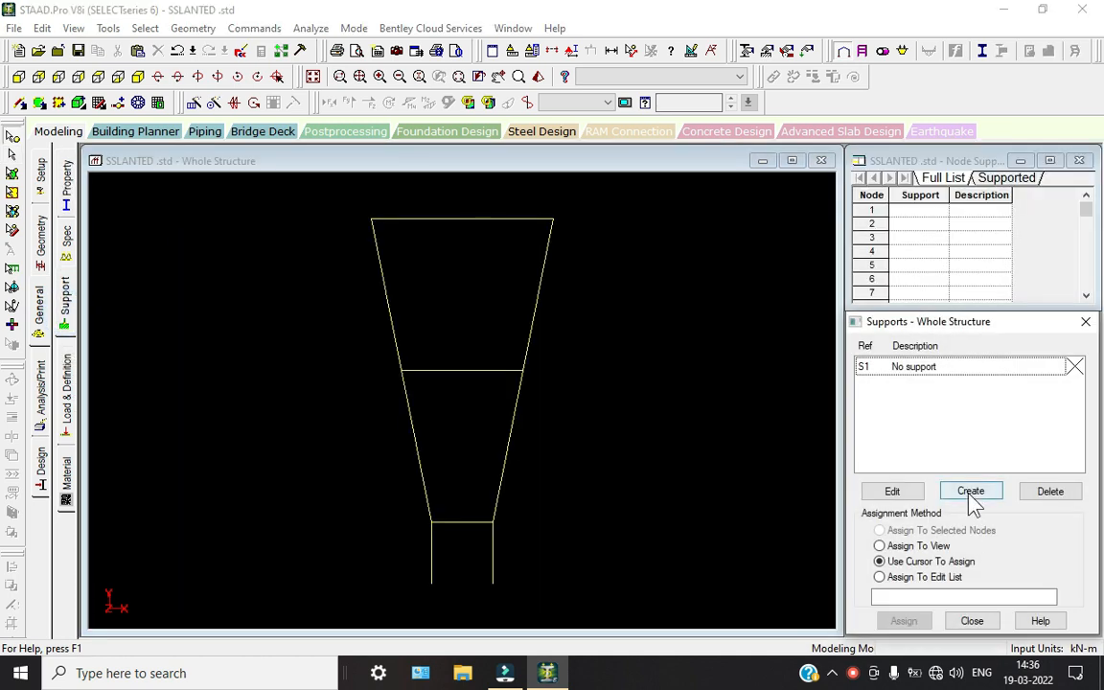
click(970, 492)
click(853, 635)
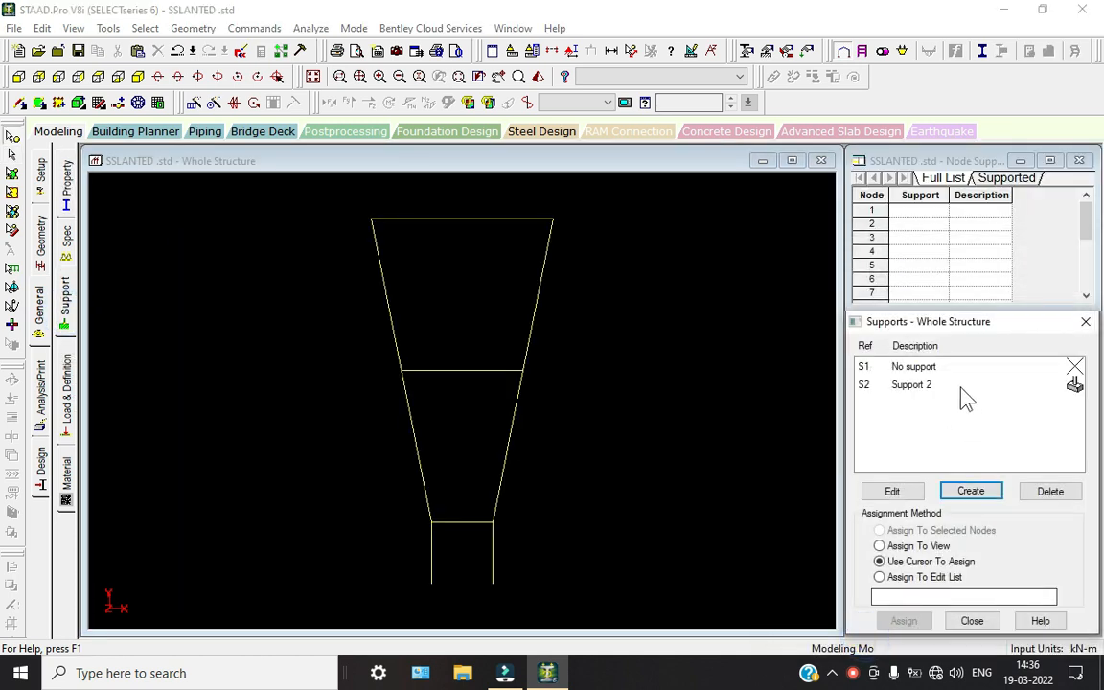
Assign Support 2 to the four base nodes of the vertical legs and accept the auto save
click(958, 386)
drag(409, 558, 668, 615)
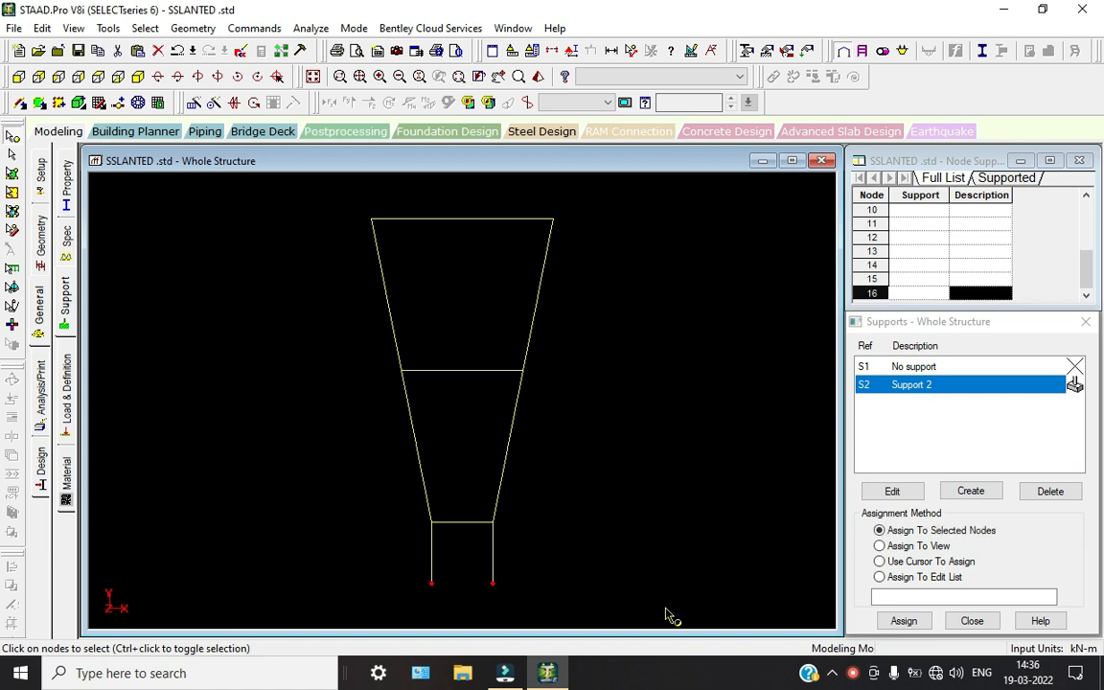
click(137, 76)
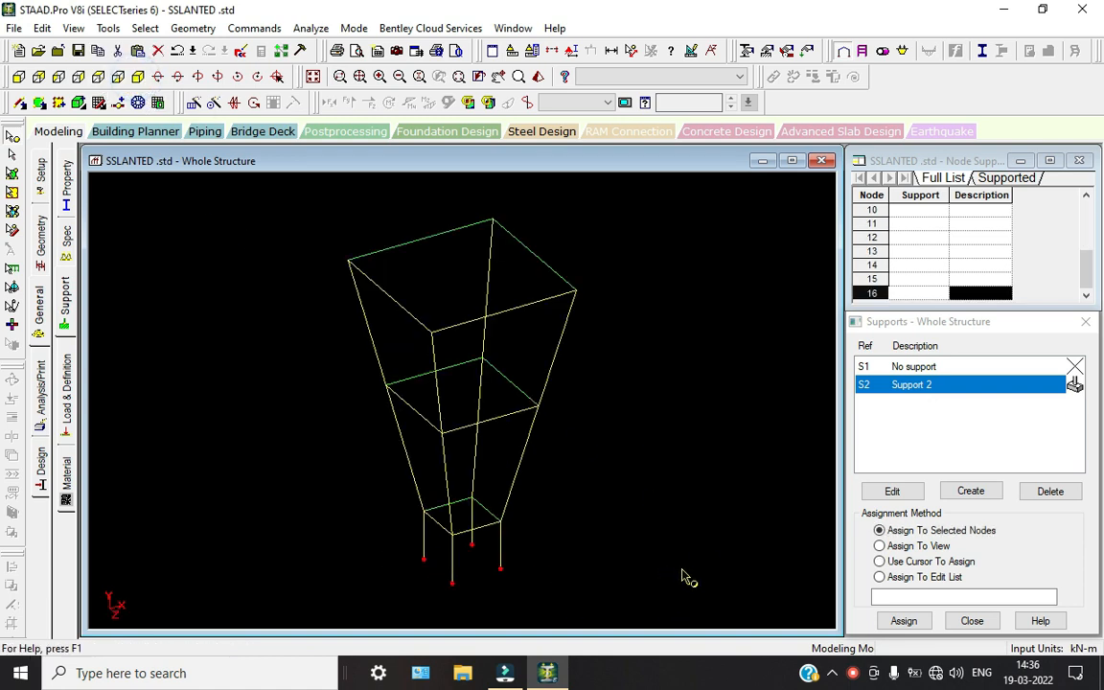
click(904, 620)
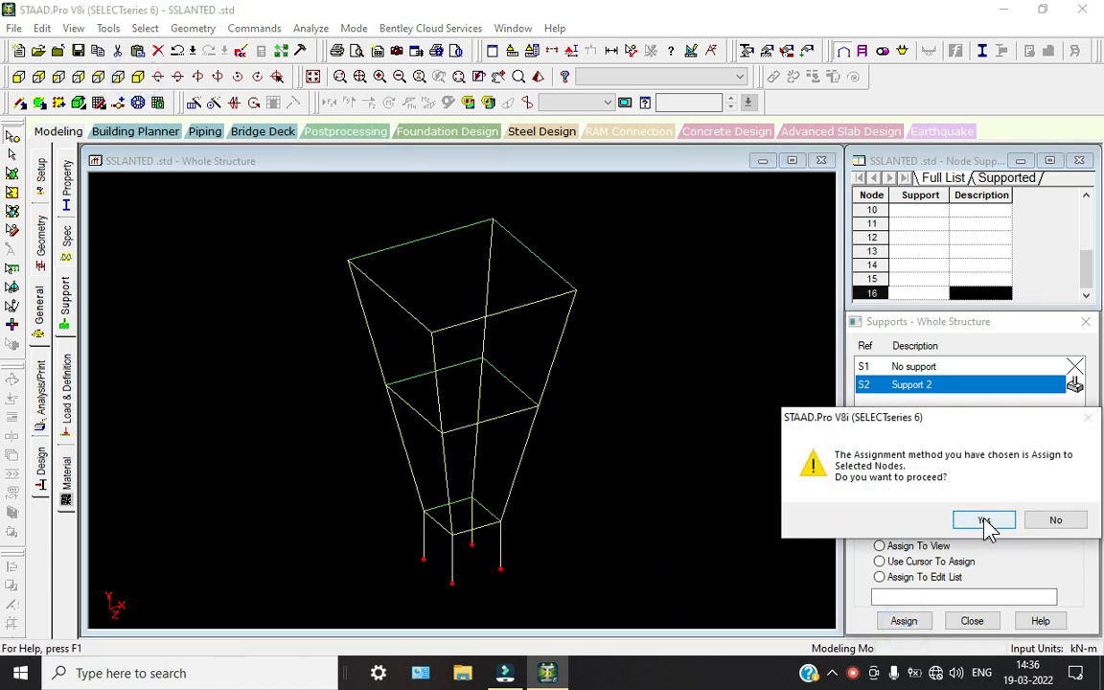
click(949, 520)
click(604, 452)
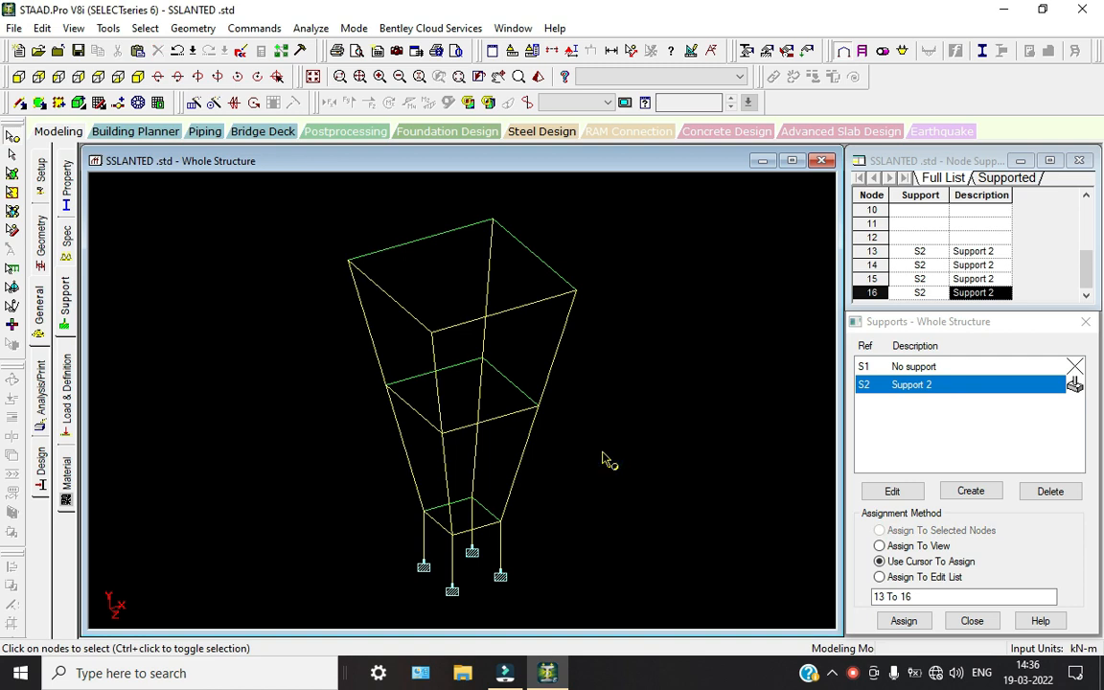
click(547, 372)
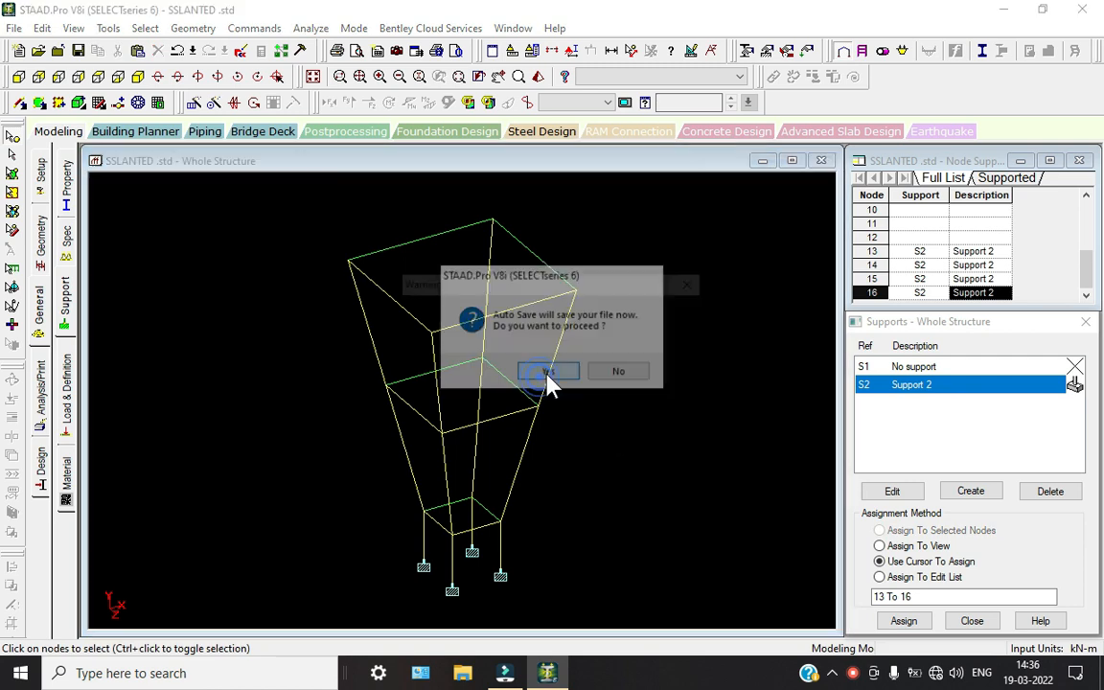
click(444, 357)
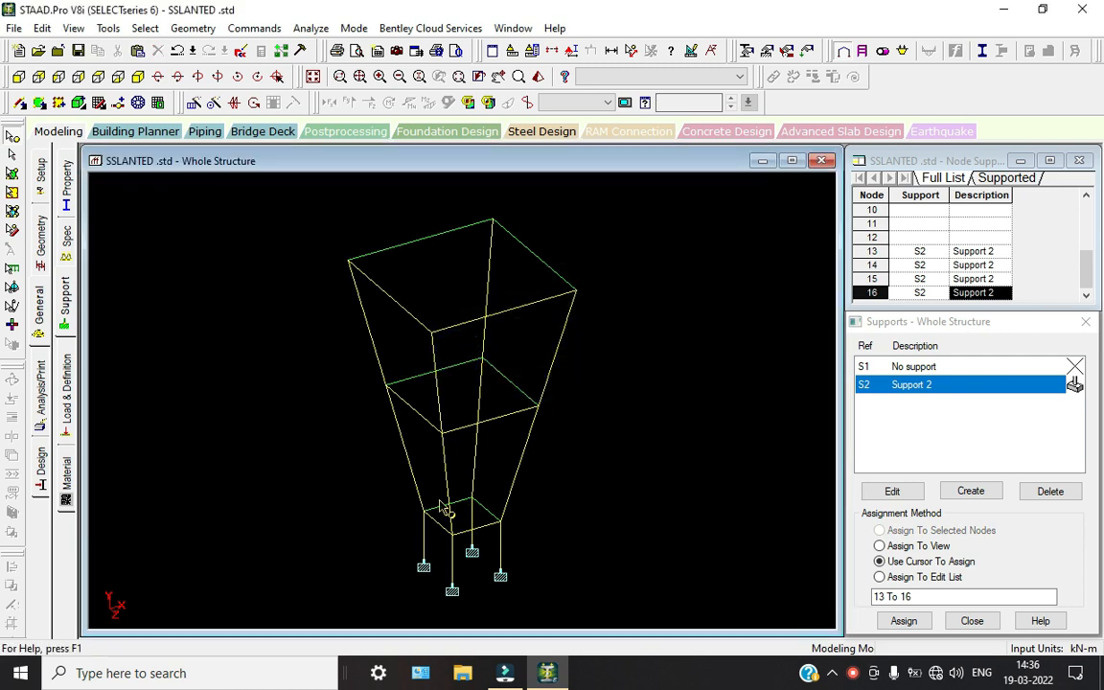
Define a rectangular concrete section with YD 0.4 m and ZD 0.4 m in the member properties
click(68, 187)
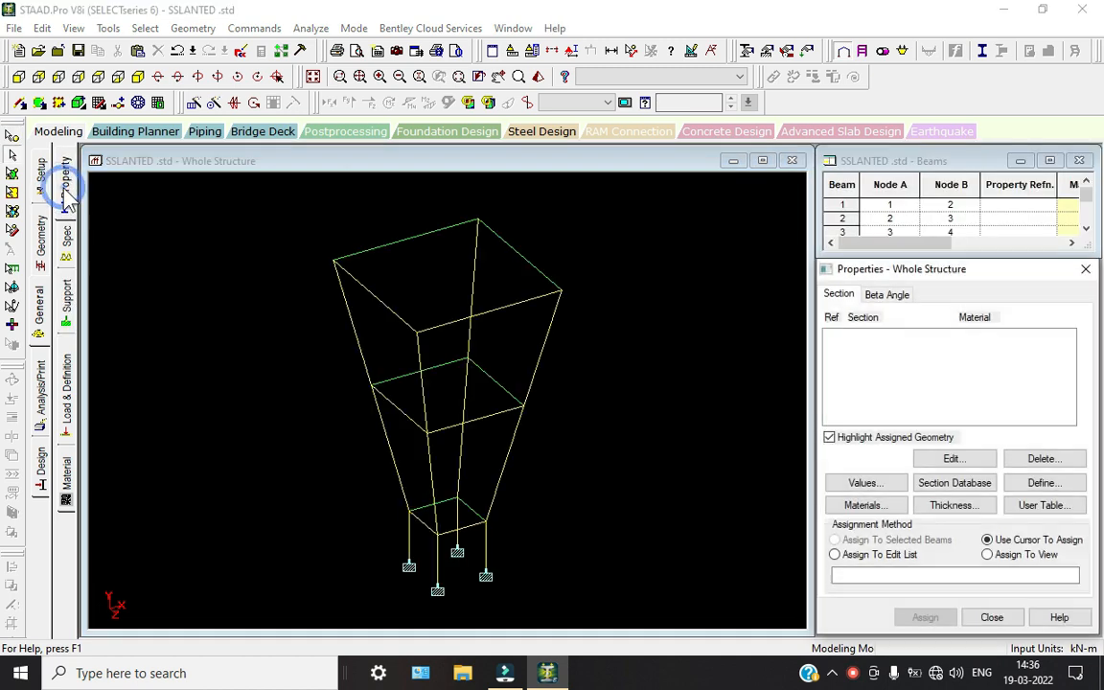
click(852, 673)
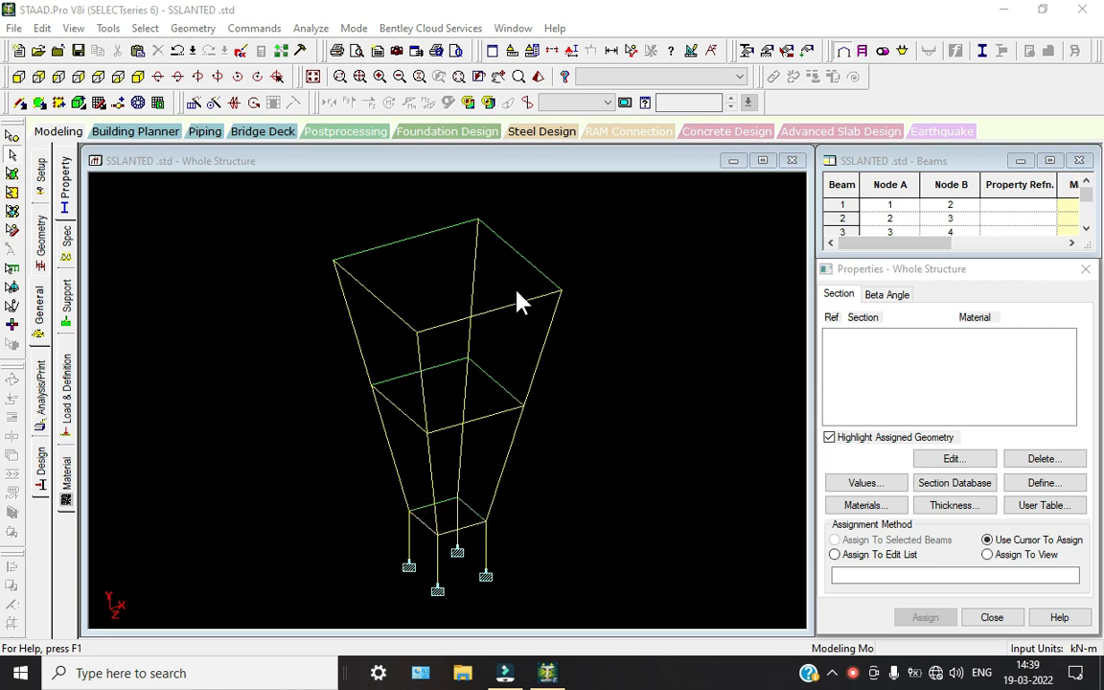
click(1044, 483)
drag(598, 160, 867, 69)
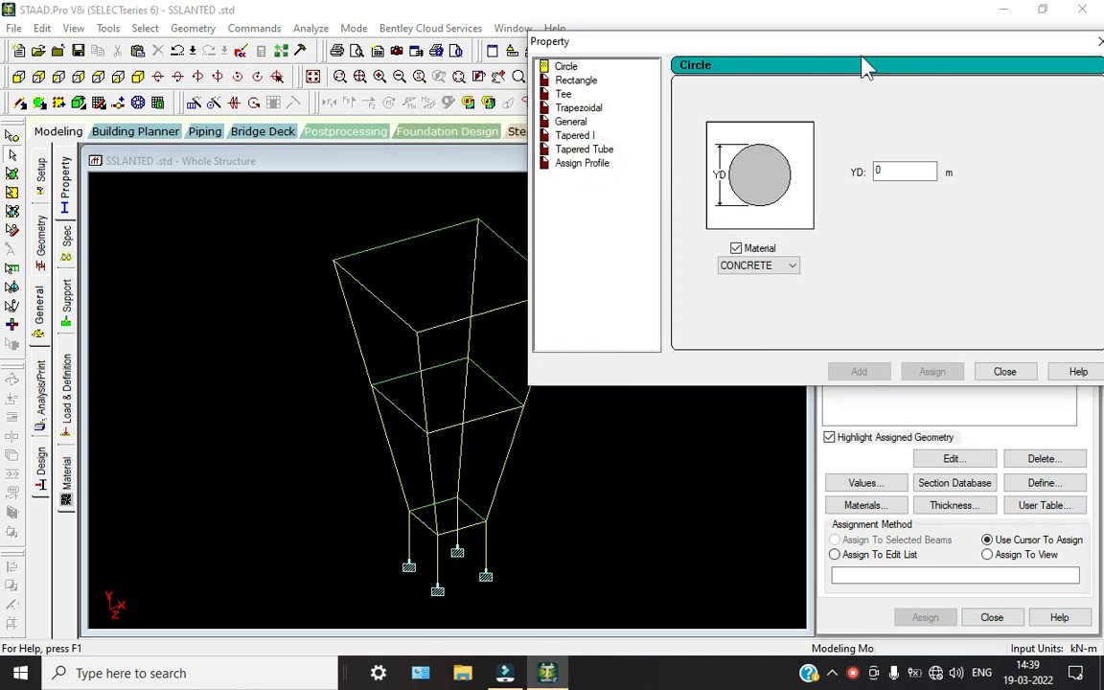
click(576, 80)
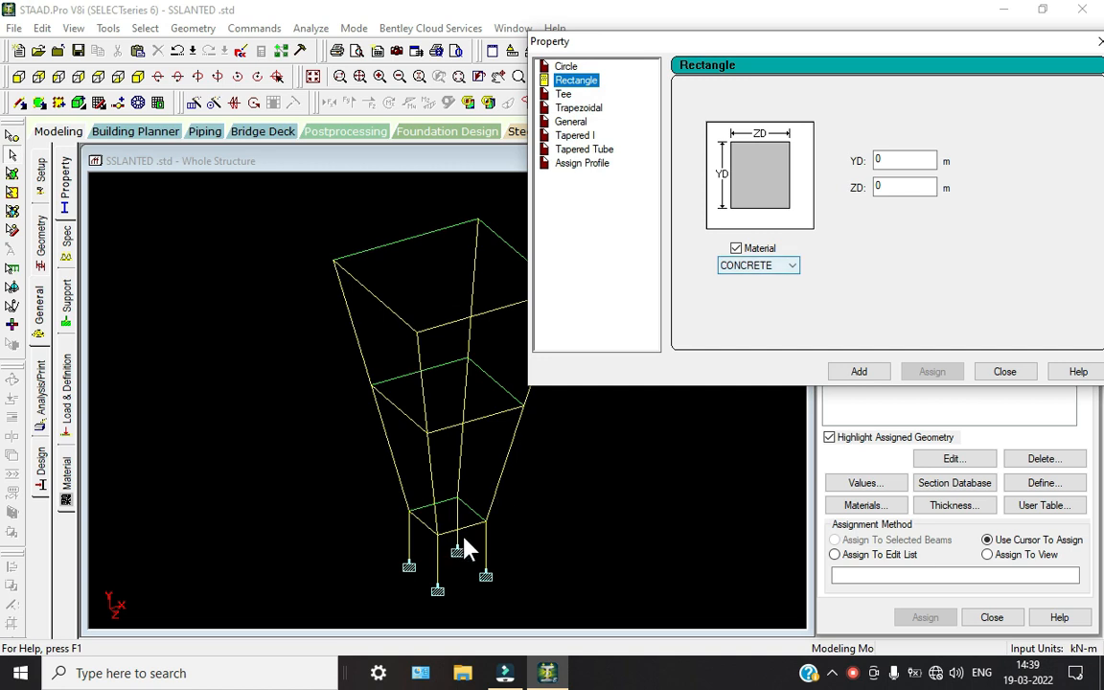
click(905, 163)
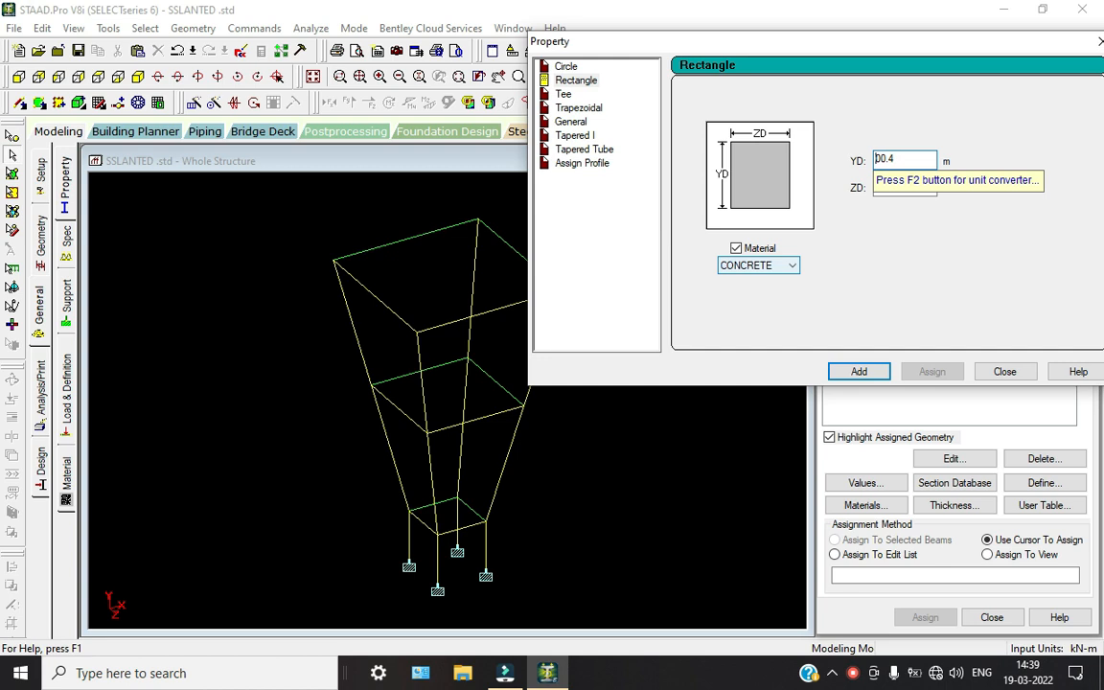
double_click(899, 161)
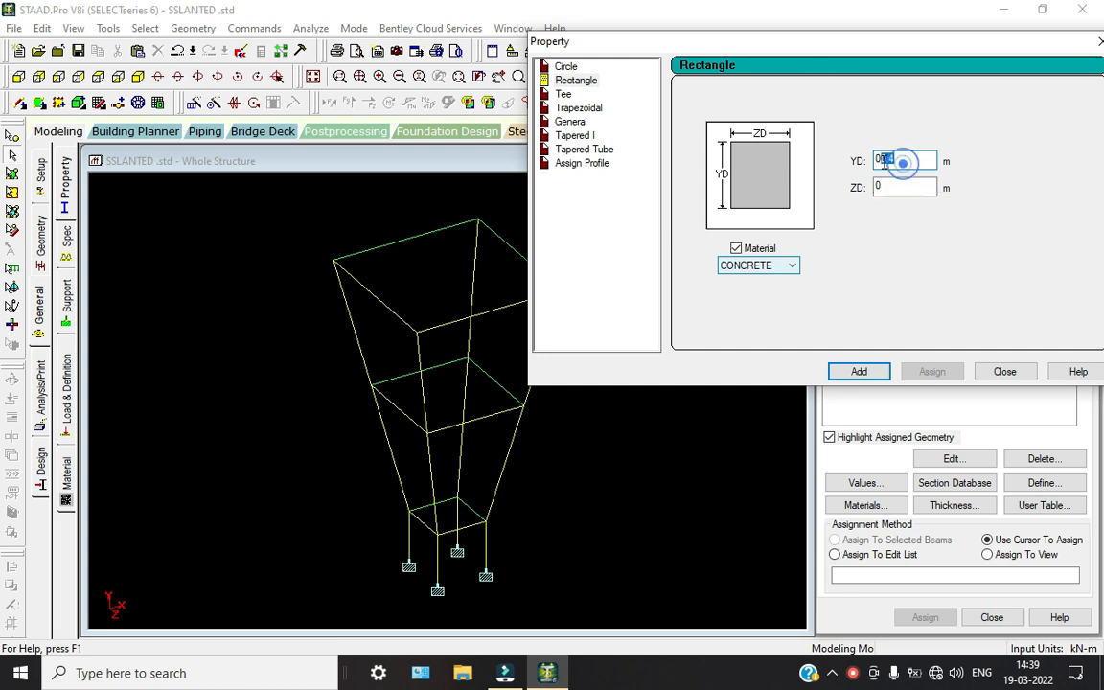
key(BackSpace)
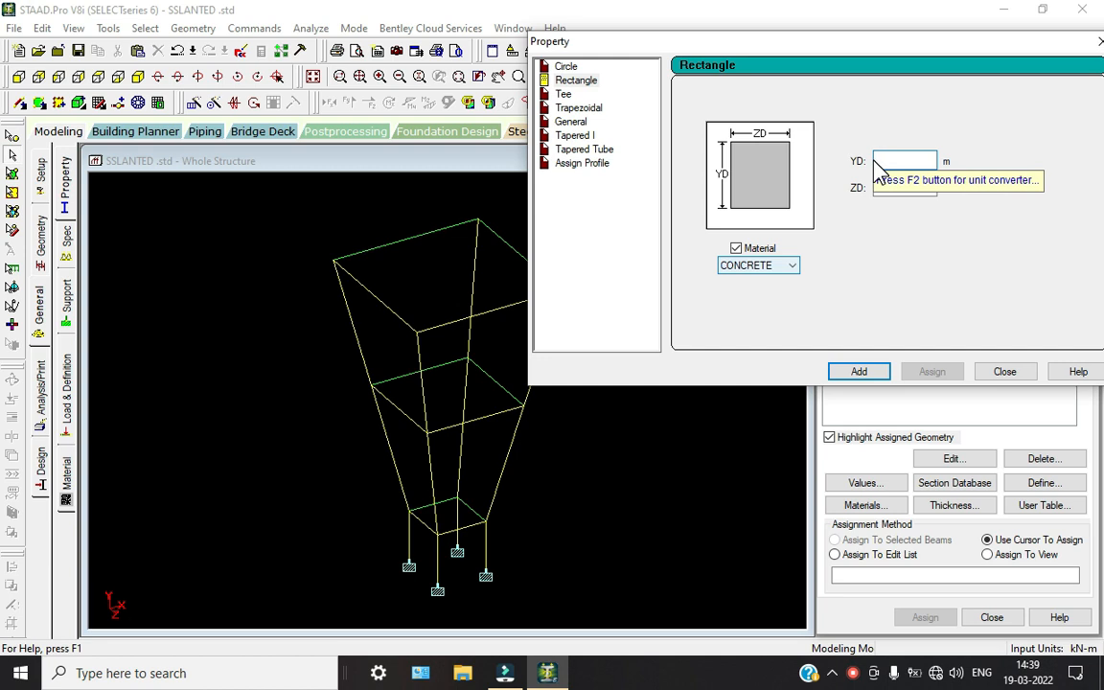
key(Tab)
text(0)
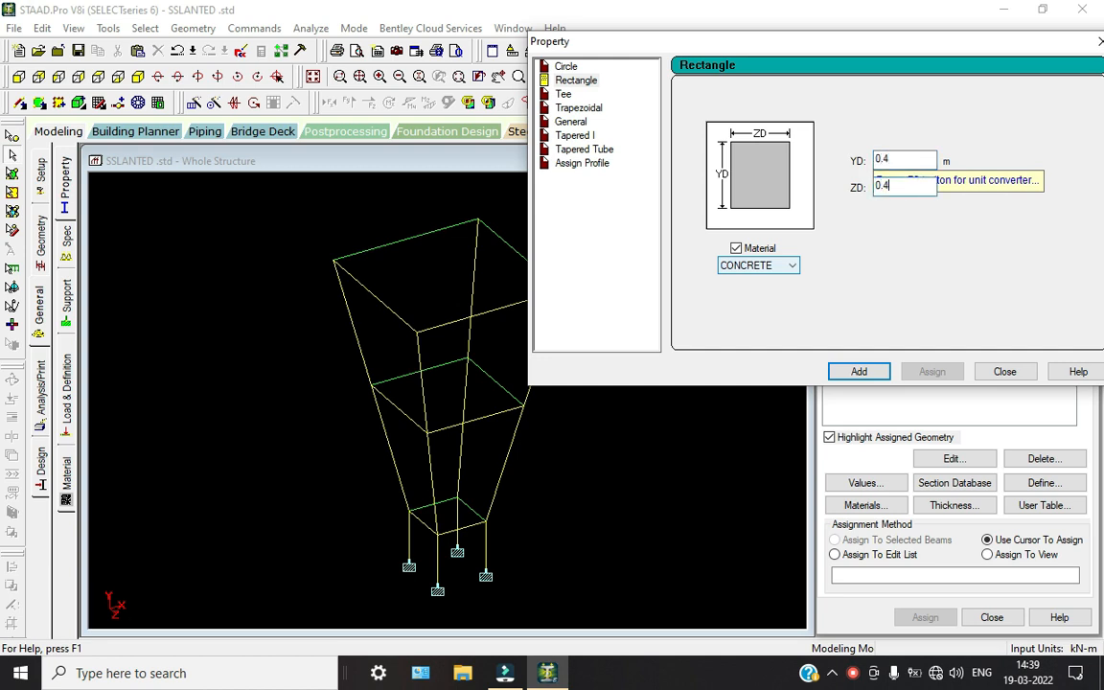
key(Return)
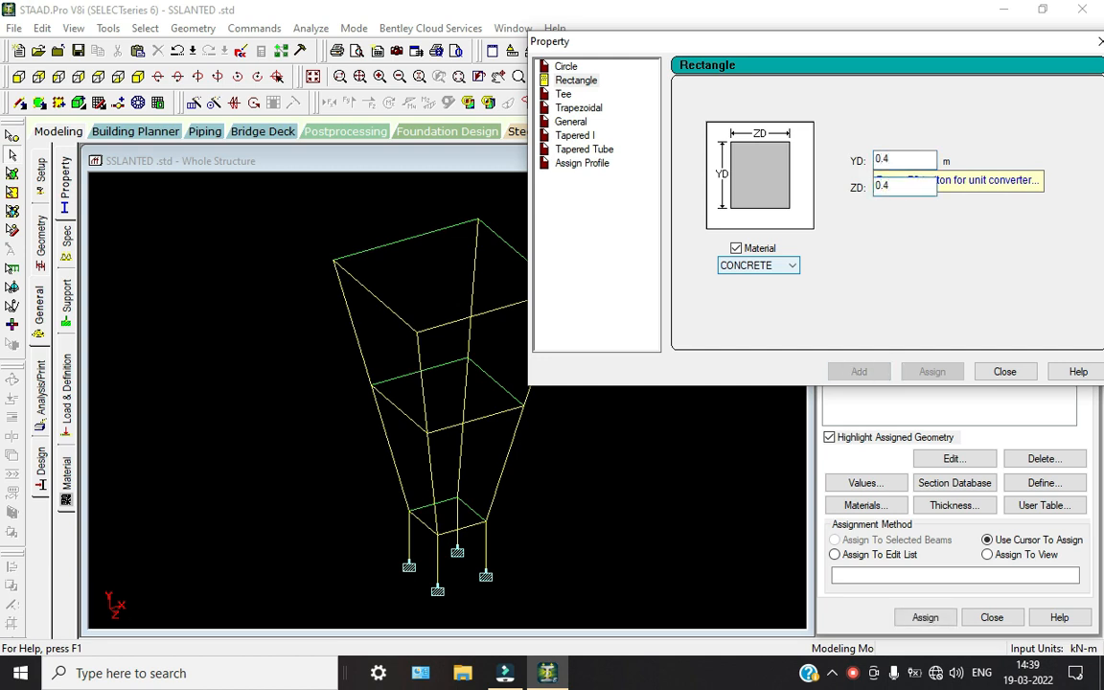
Add a second rectangular concrete section with YD 0.23 m and ZD 0.23 m
click(896, 162)
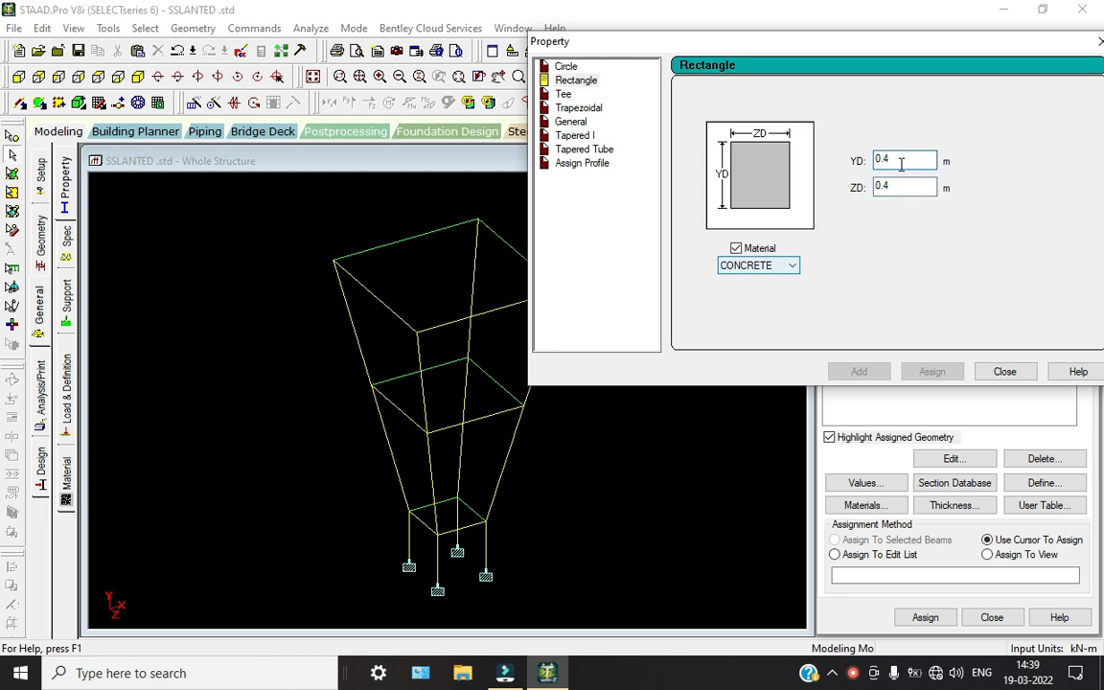
text(.)
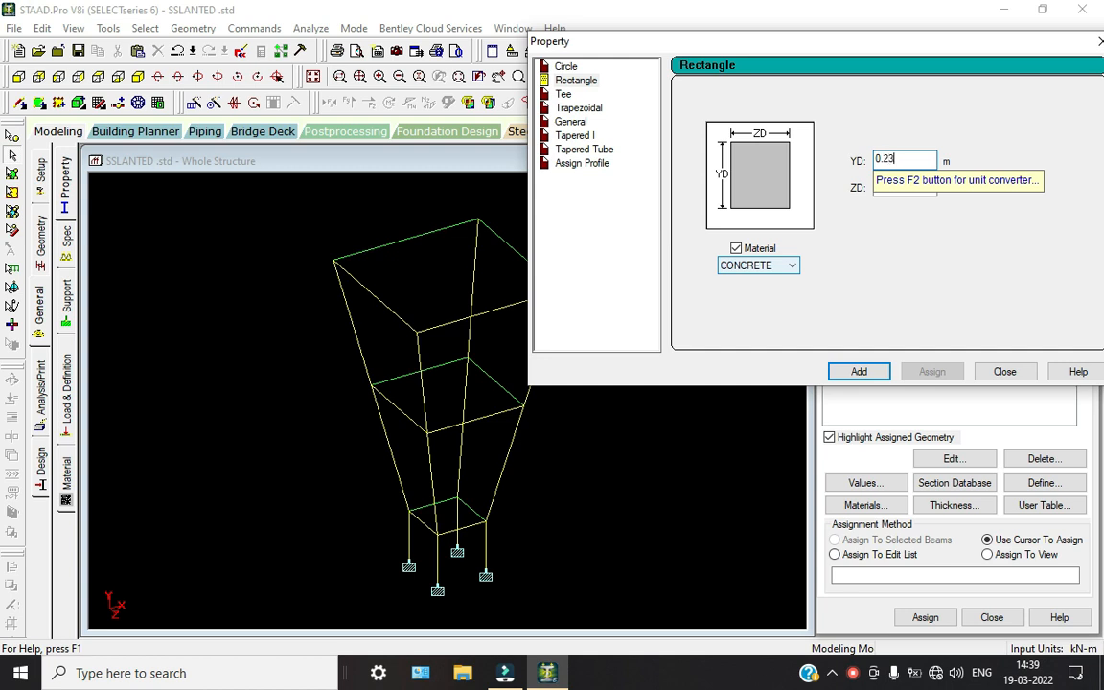
key(Tab)
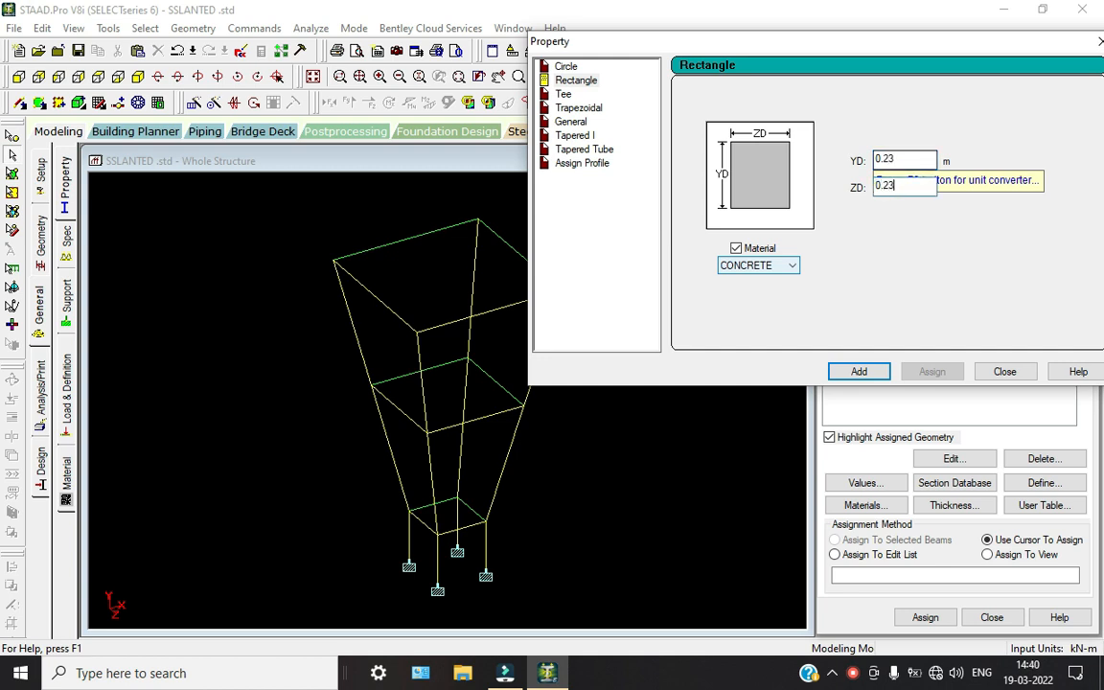
key(Return)
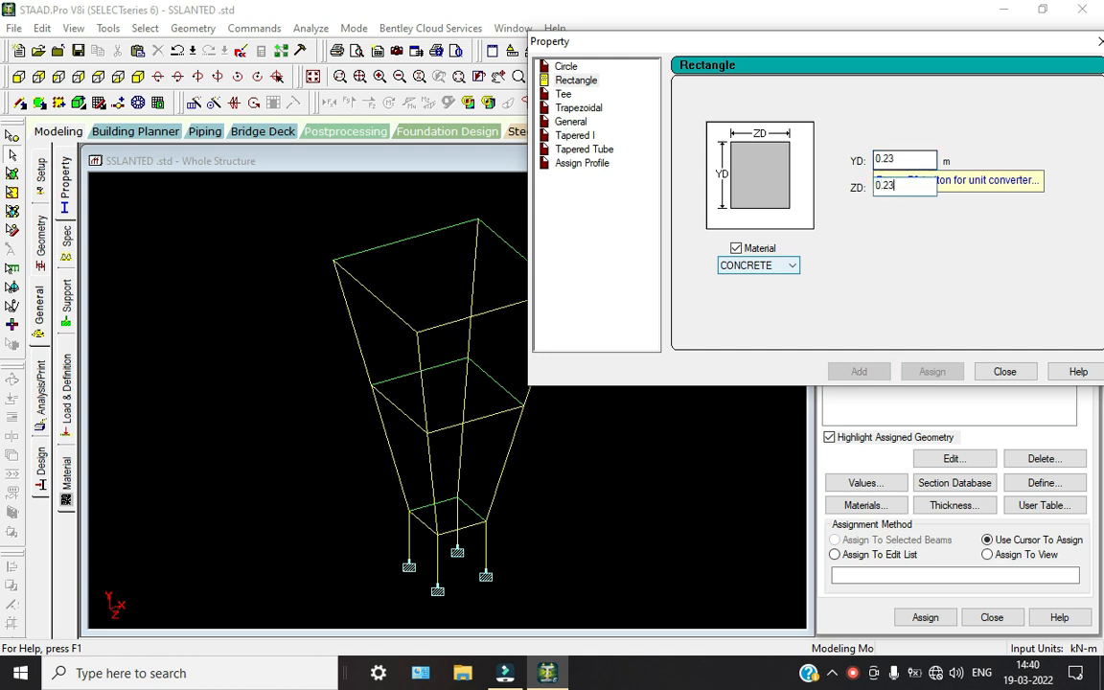
Add a third rectangular concrete section with YD 0.45 m and ZD 0.45 m, and finish defining sections
double_click(898, 159)
text(0)
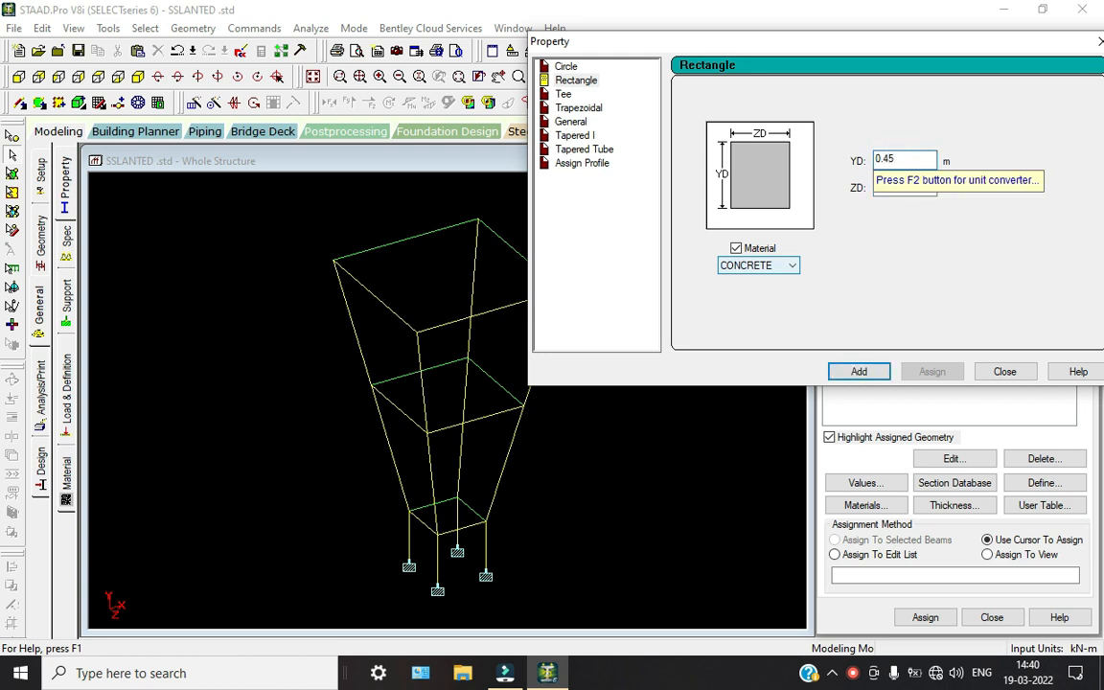
key(Tab)
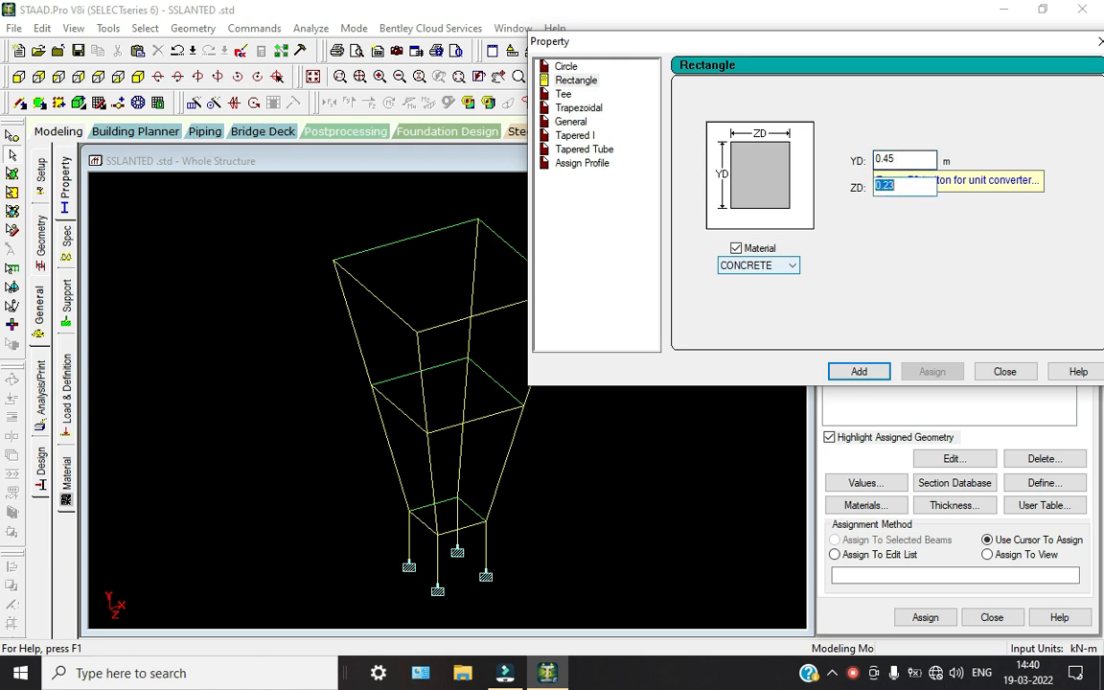
key(Return)
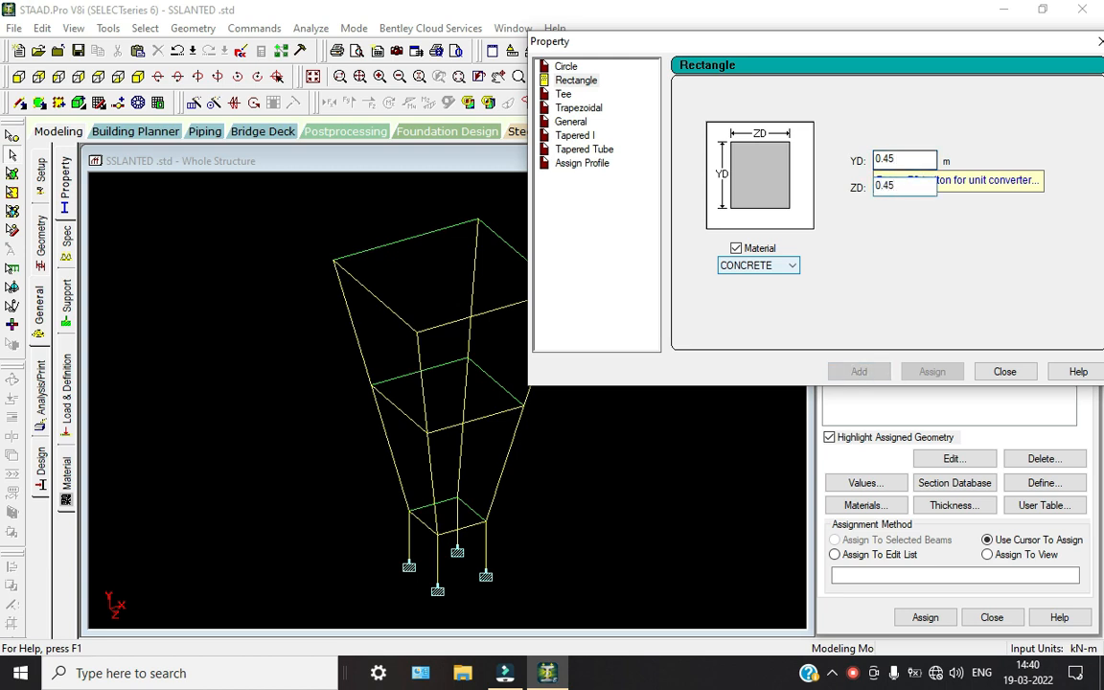
click(1000, 375)
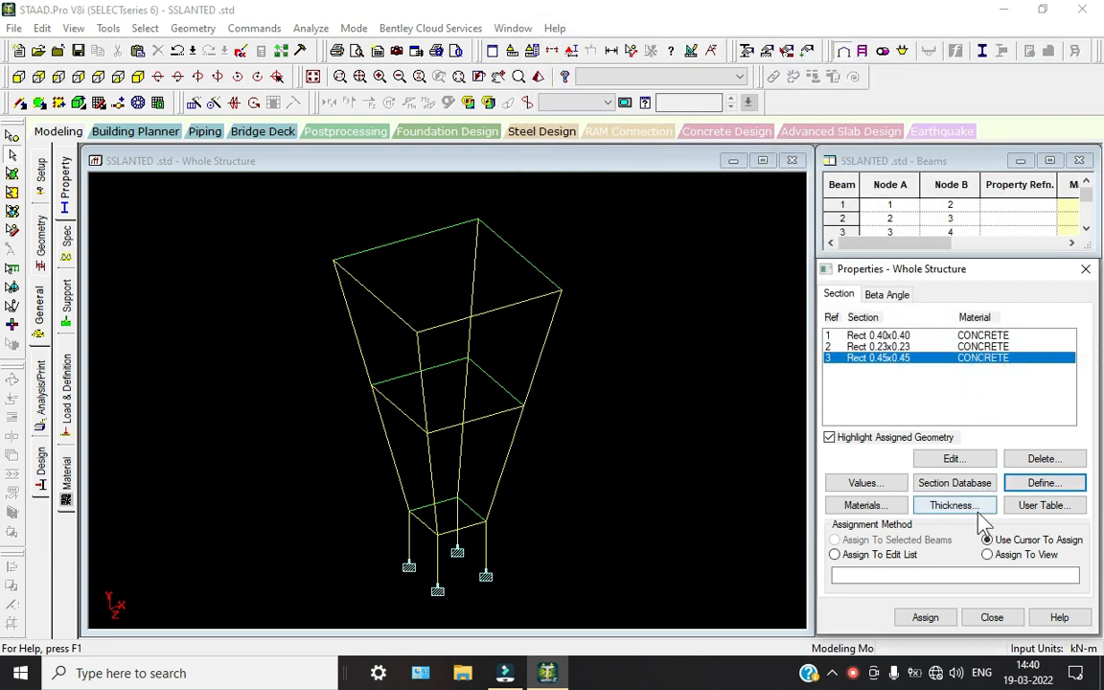
Define a concrete plate element thickness of 0.125 m at all four nodes
click(972, 506)
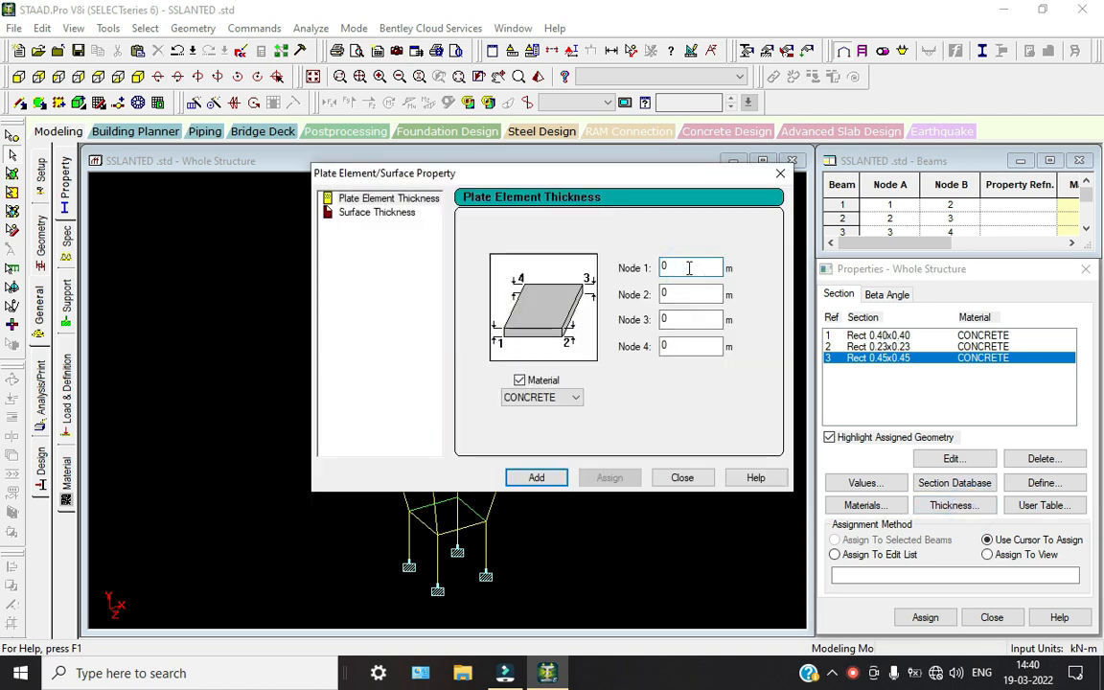
text(125)
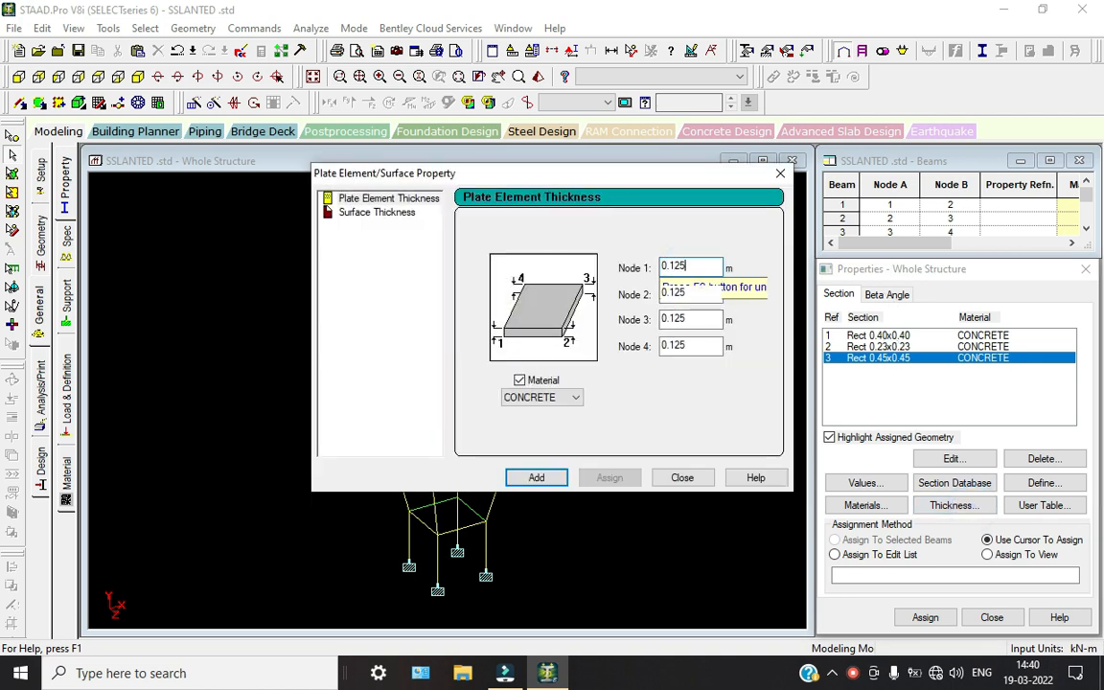
key(Return)
click(682, 479)
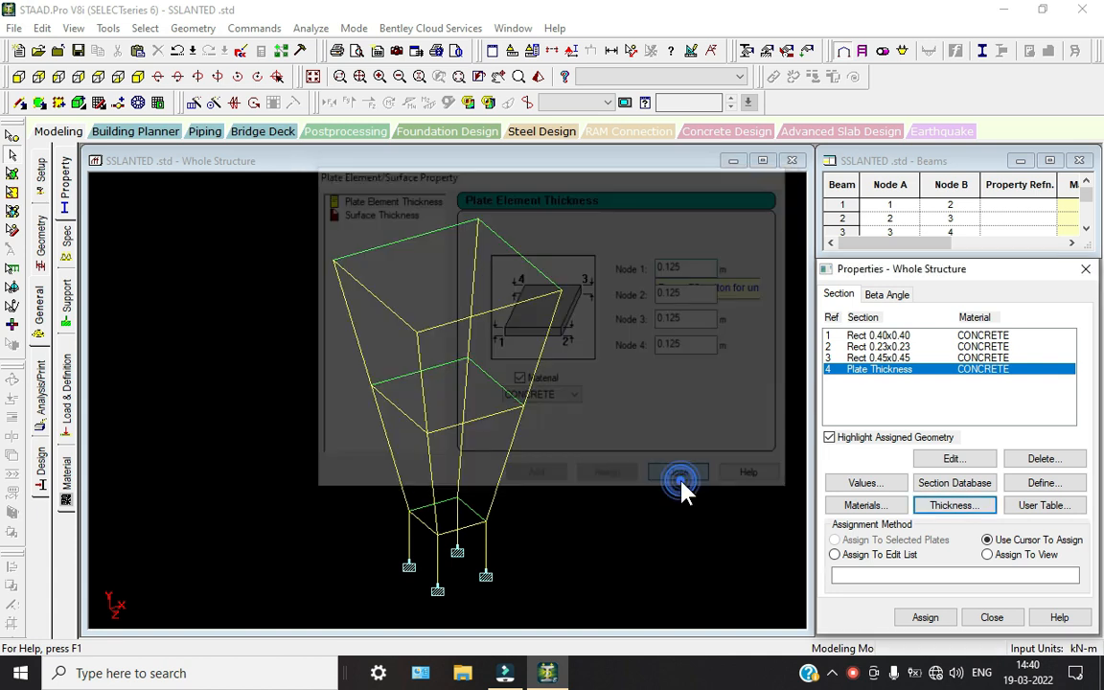
Assign the Rect 0.45x0.45 section to all slanted beams and vertical legs, then clear the selection and return to the isometric view
click(900, 359)
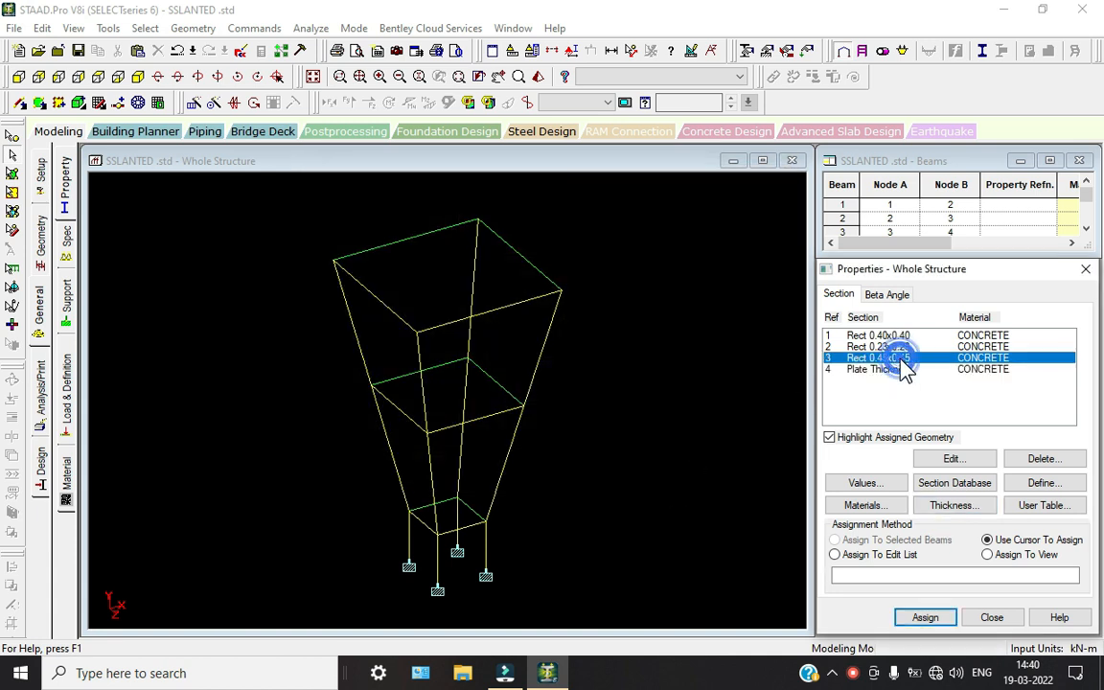
click(19, 77)
drag(315, 271, 596, 365)
ctrl+drag(322, 433, 598, 466)
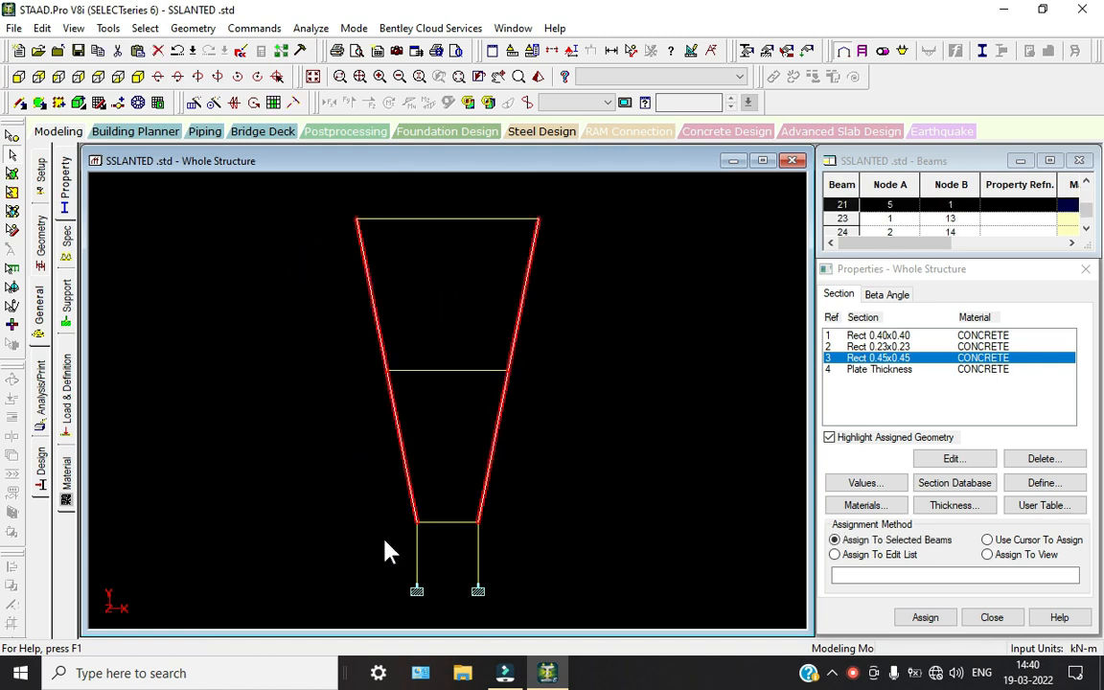
ctrl+drag(384, 540, 552, 574)
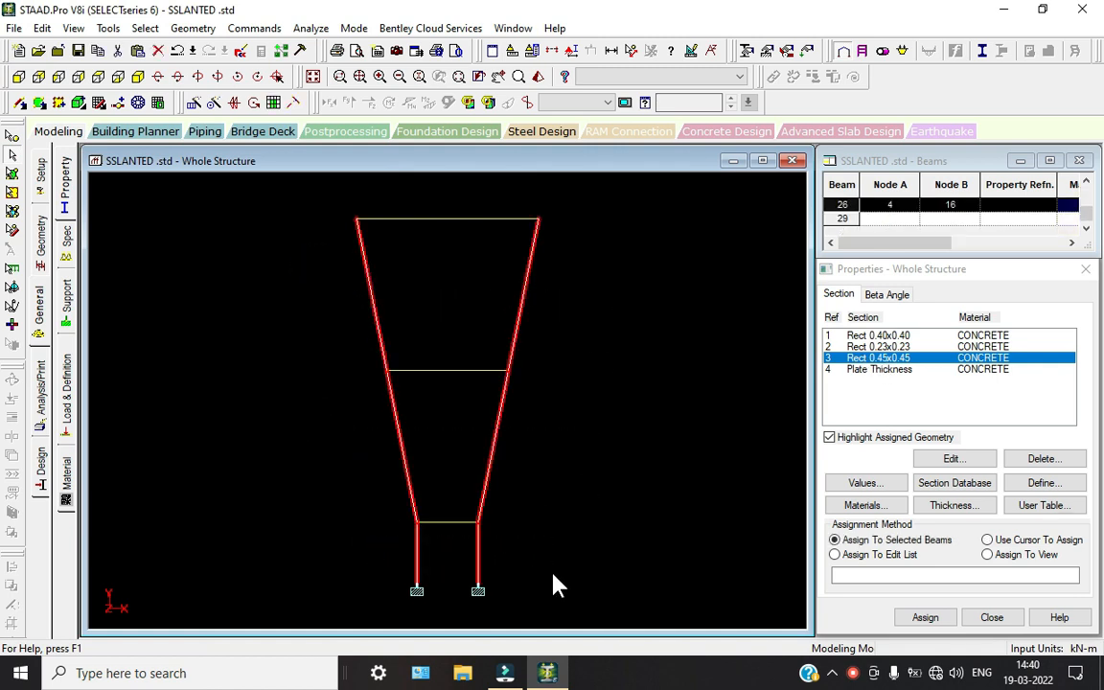
click(925, 618)
click(986, 491)
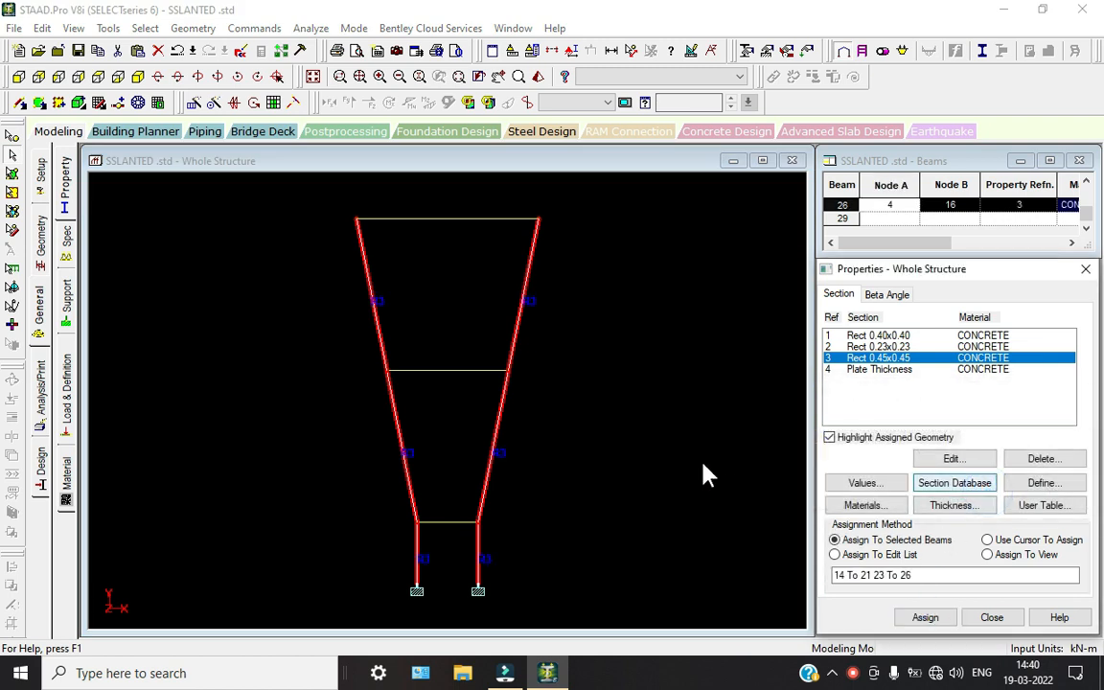
click(686, 458)
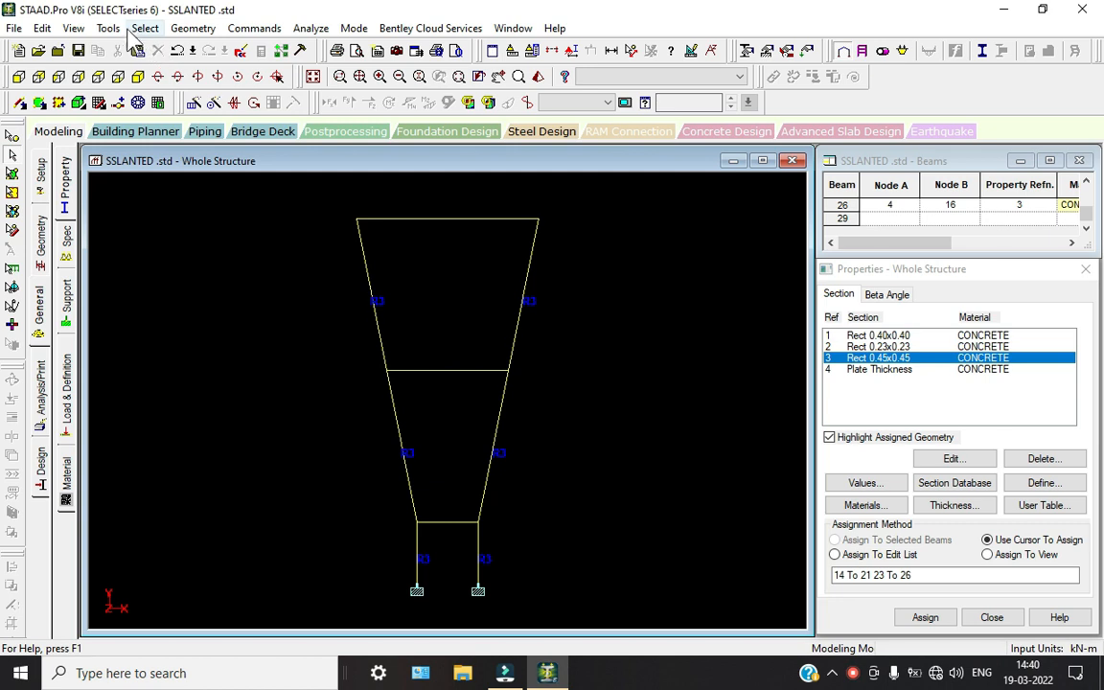
click(138, 76)
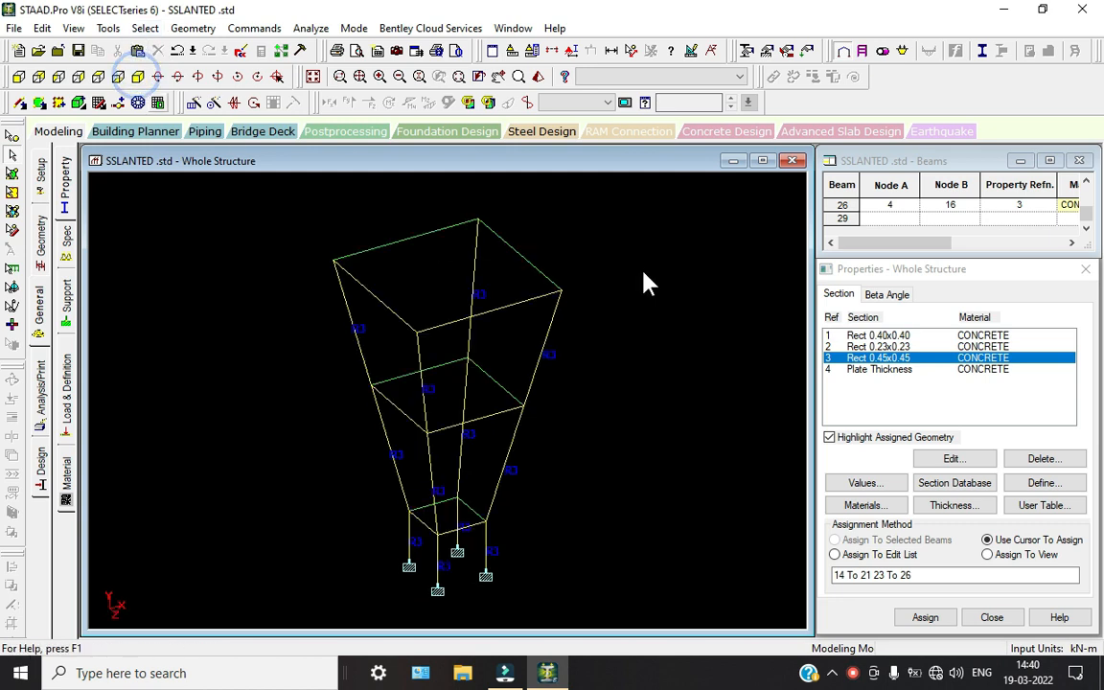
Assign the Rect 0.40x0.40 section to the four beams of the lowest square
click(862, 336)
click(38, 77)
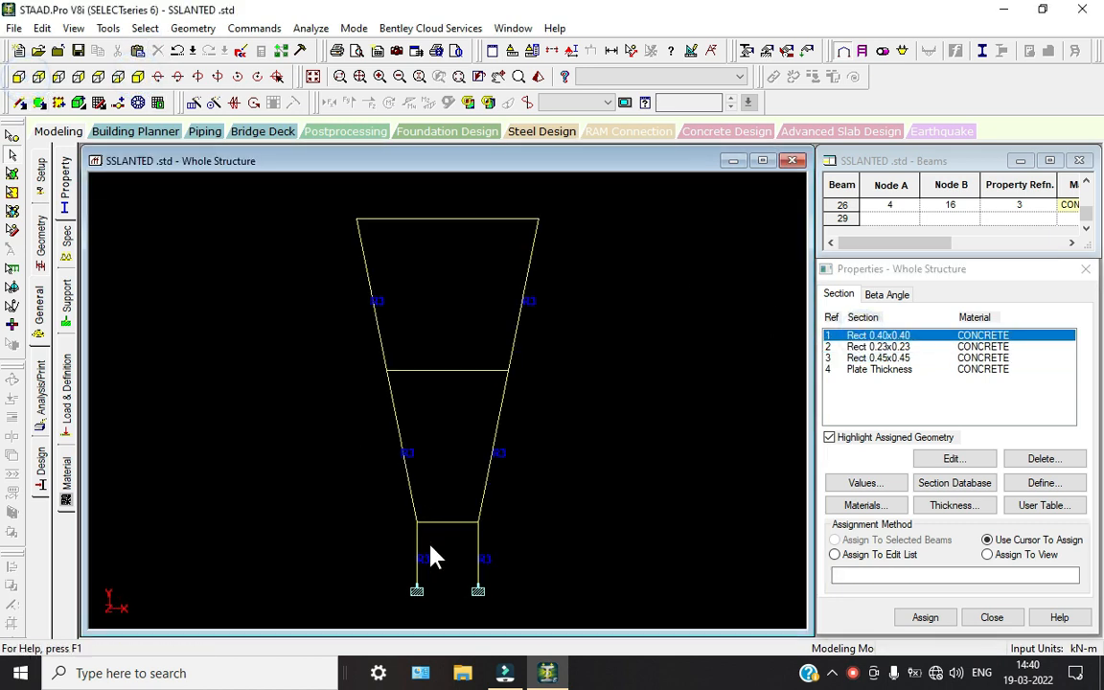
drag(367, 507, 532, 548)
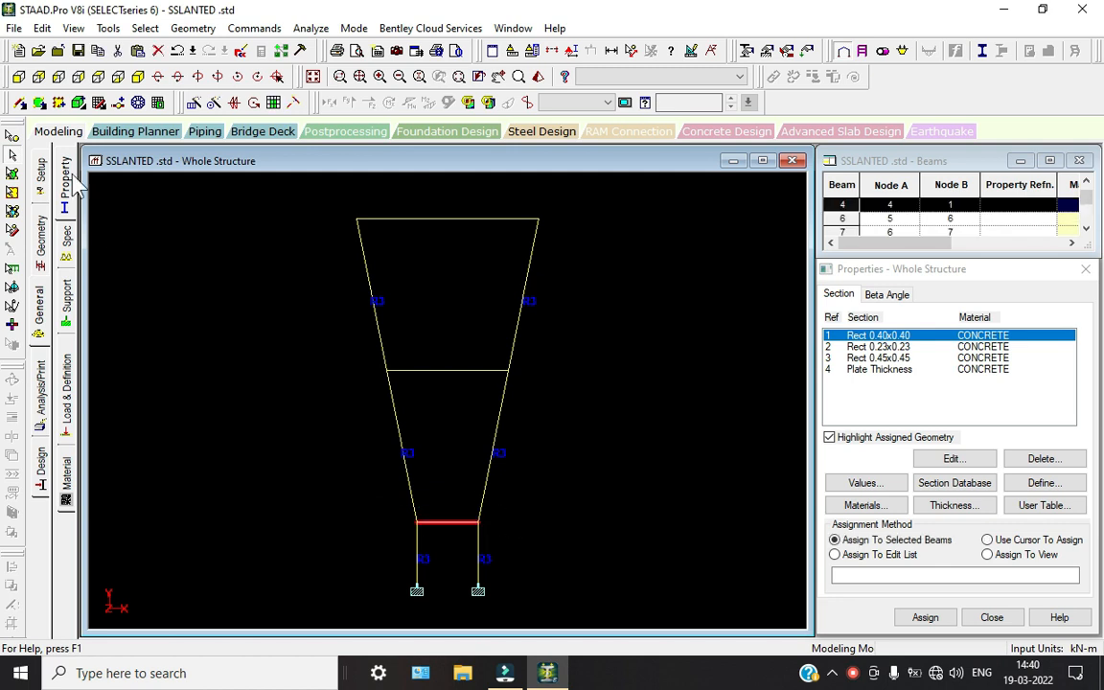
click(118, 78)
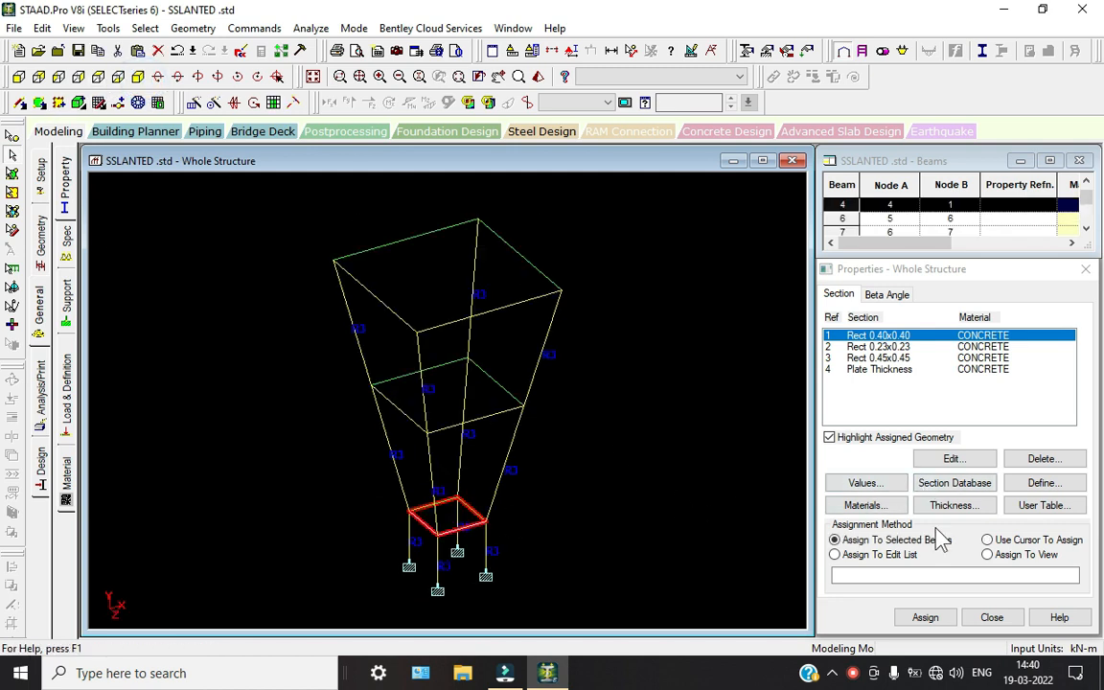
click(926, 618)
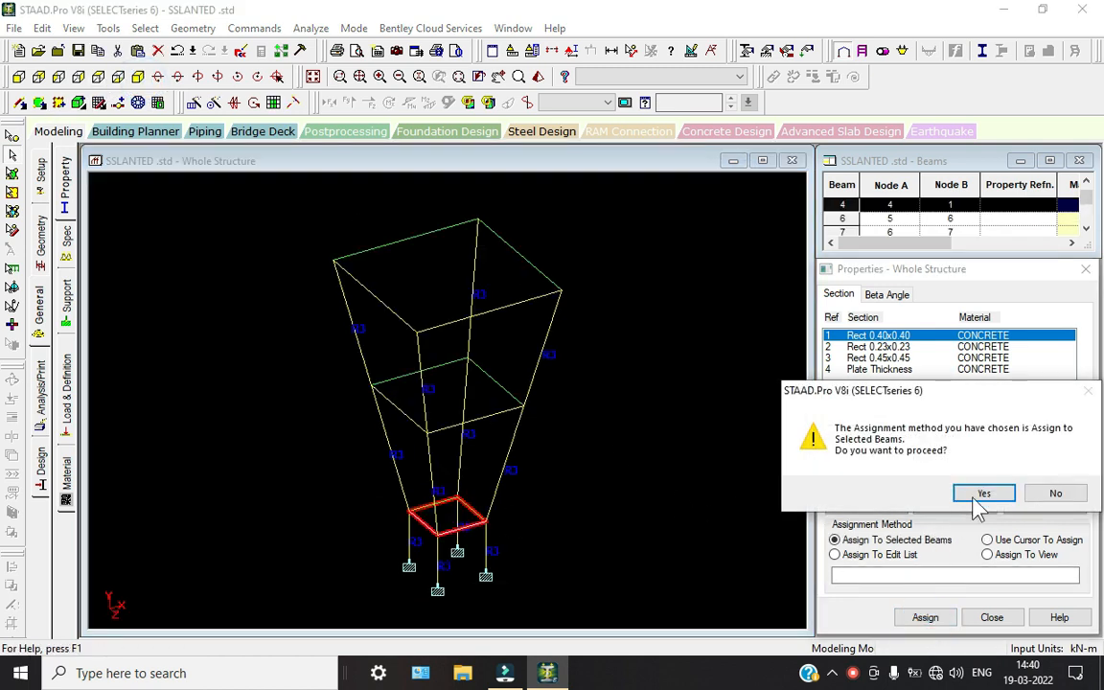
click(970, 492)
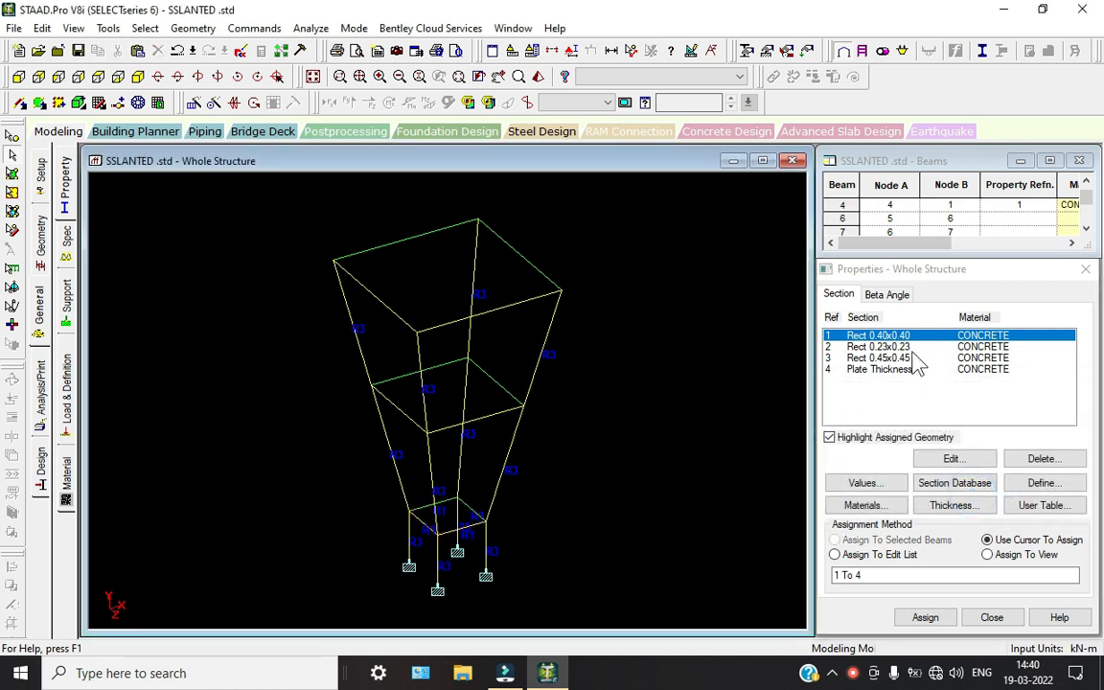
Assign the plate thickness property to all plates in the view
click(907, 368)
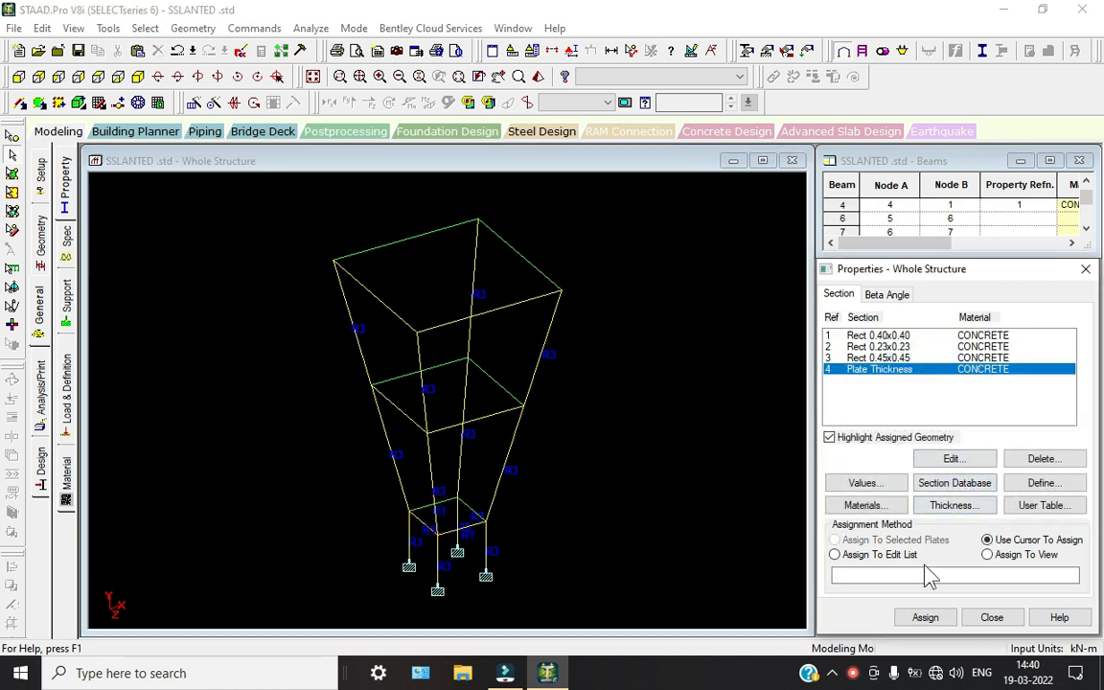
click(987, 555)
click(925, 617)
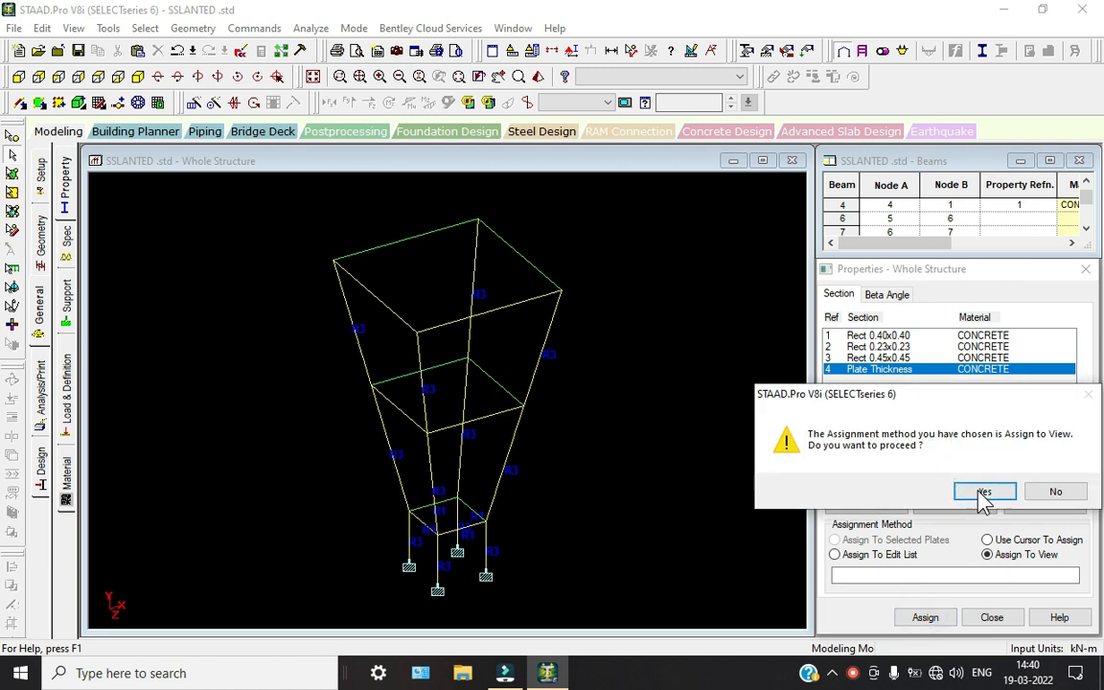
click(979, 491)
click(566, 418)
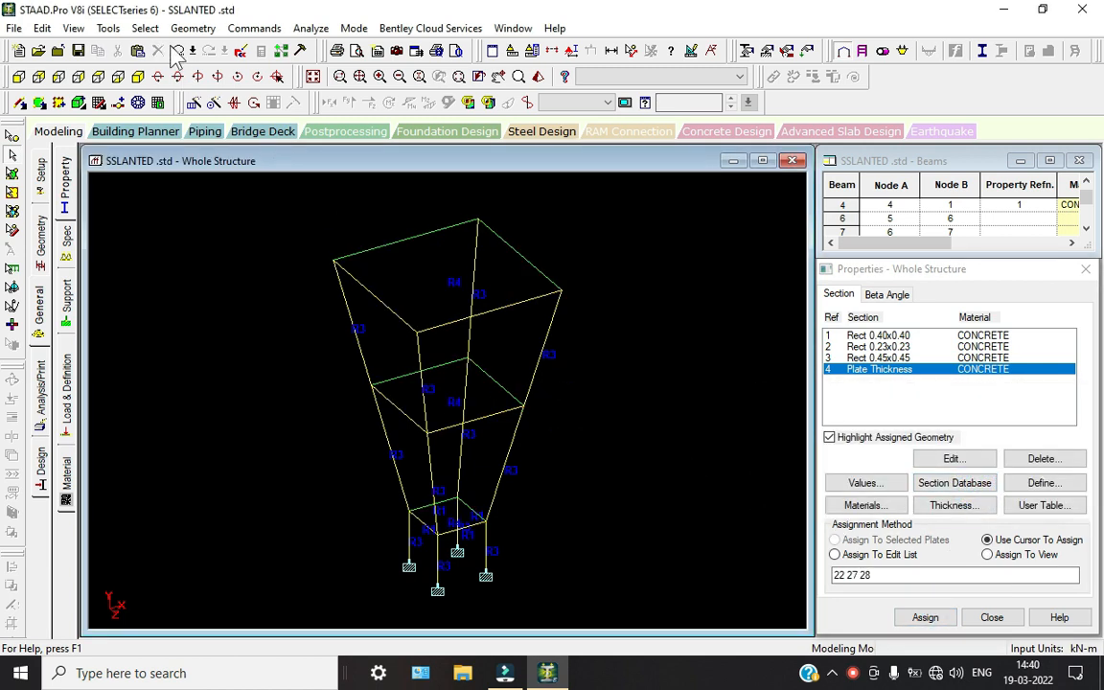
Assign the Rect 0.23x0.23 section to all beams that are still missing a property
click(876, 346)
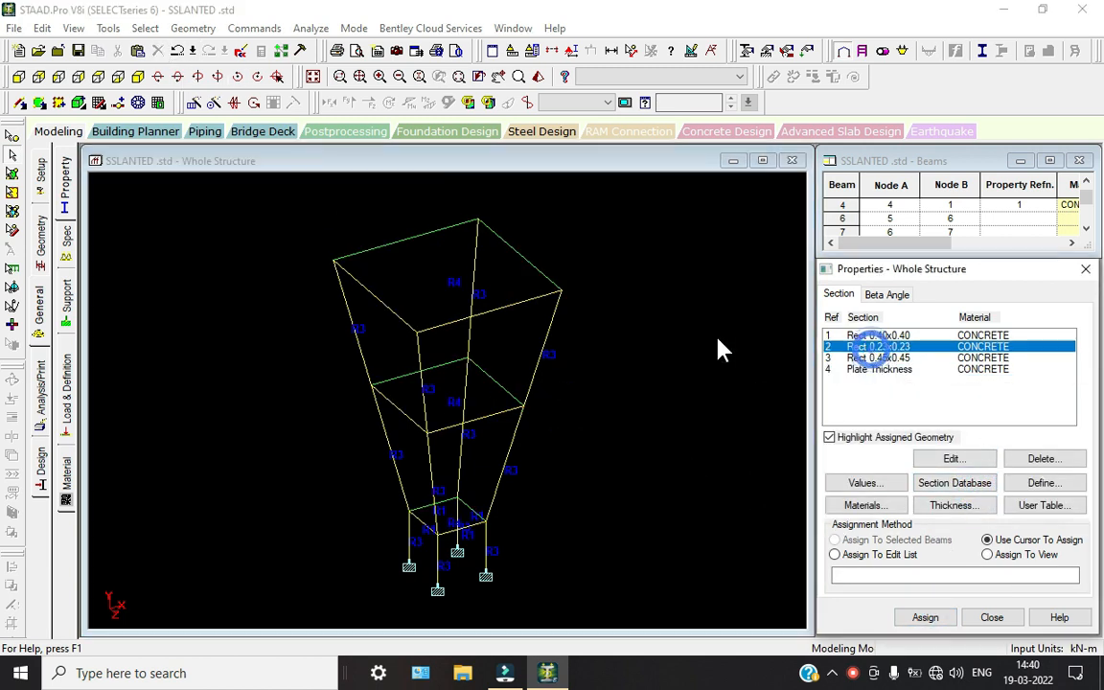
click(145, 27)
mouse_move(320, 598)
click(359, 592)
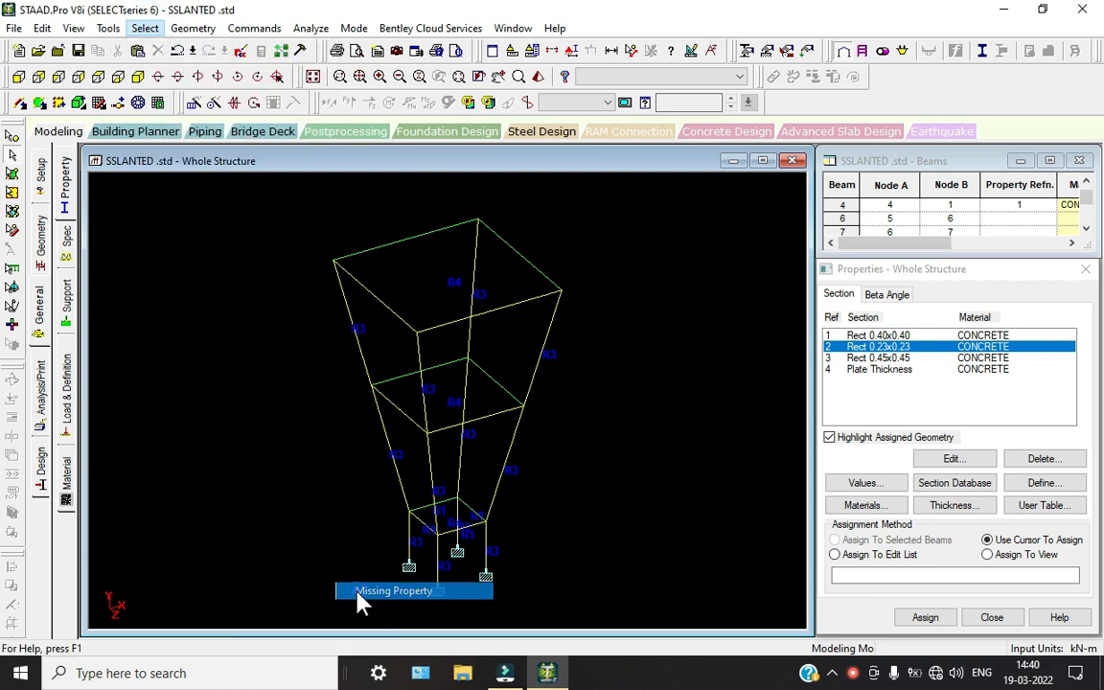
click(929, 619)
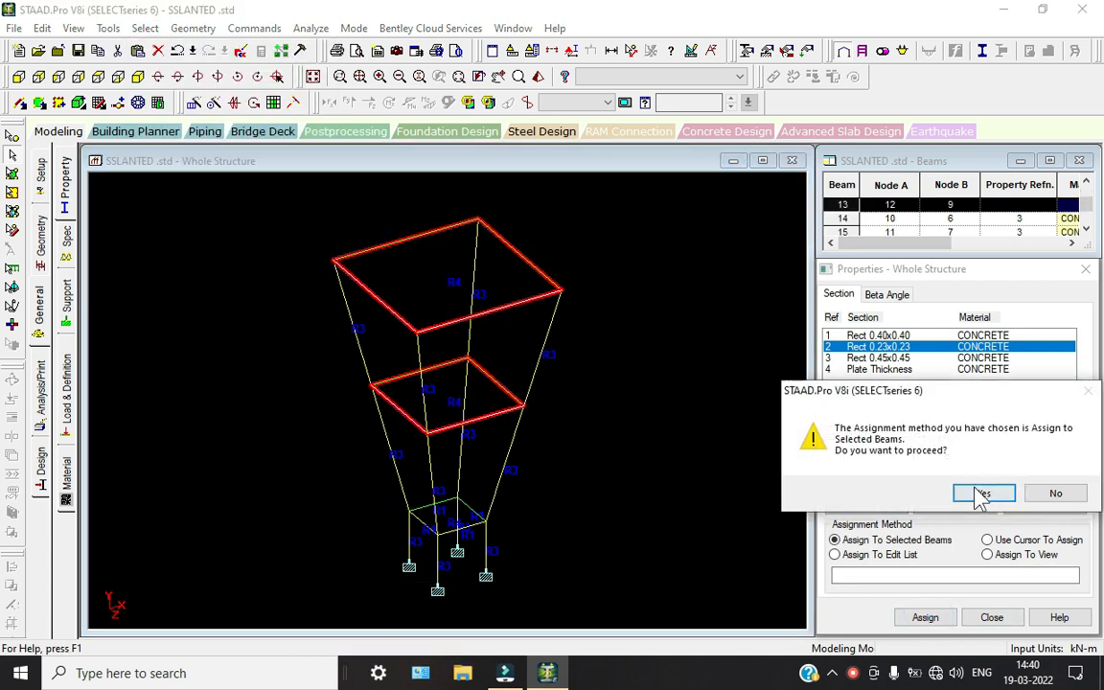
click(980, 494)
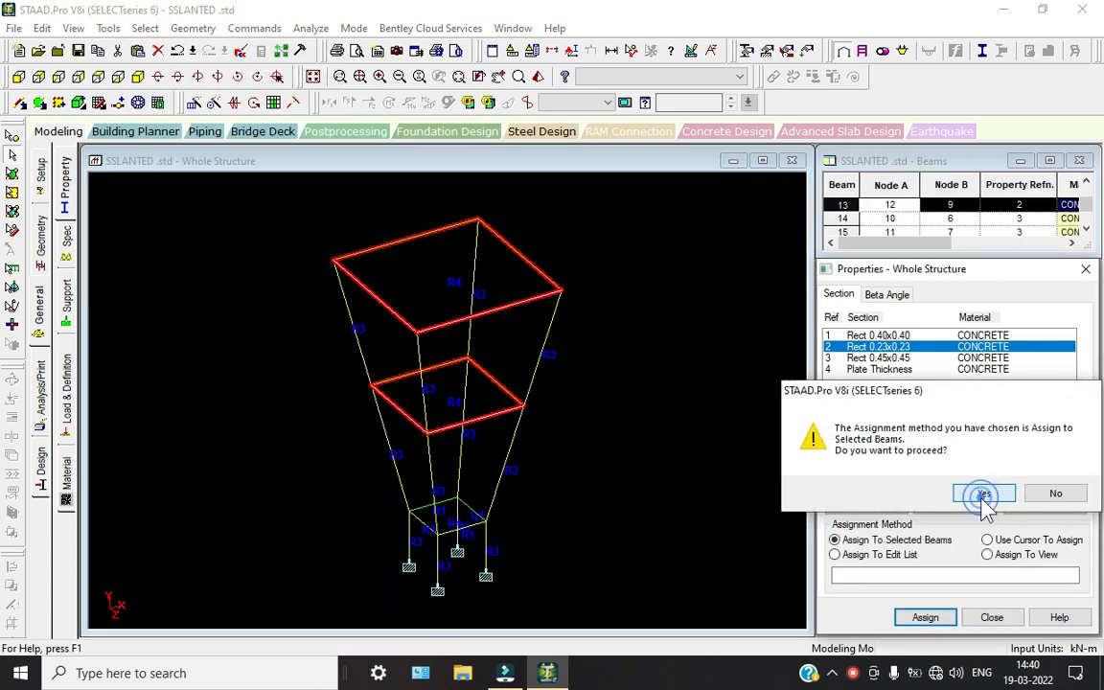
Inspect the structure in a maximized 3D rendered view, checking the beams, plates and legs, and return to the modeling view
click(537, 75)
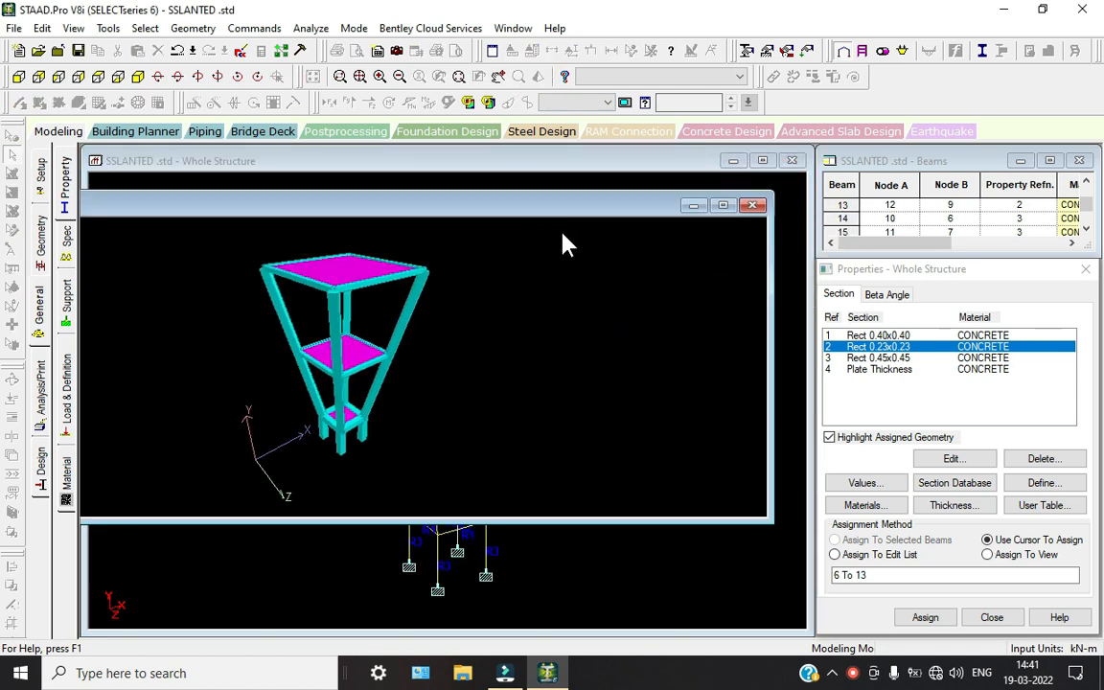
click(723, 205)
scroll(478, 473, up, 5)
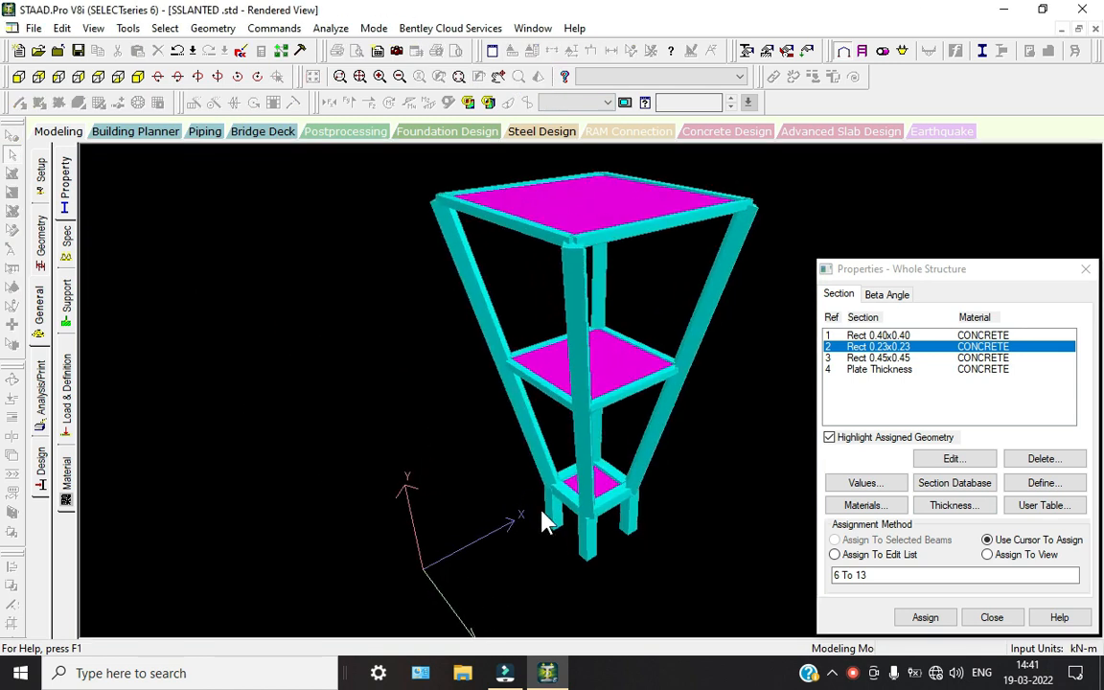
drag(560, 529, 533, 484)
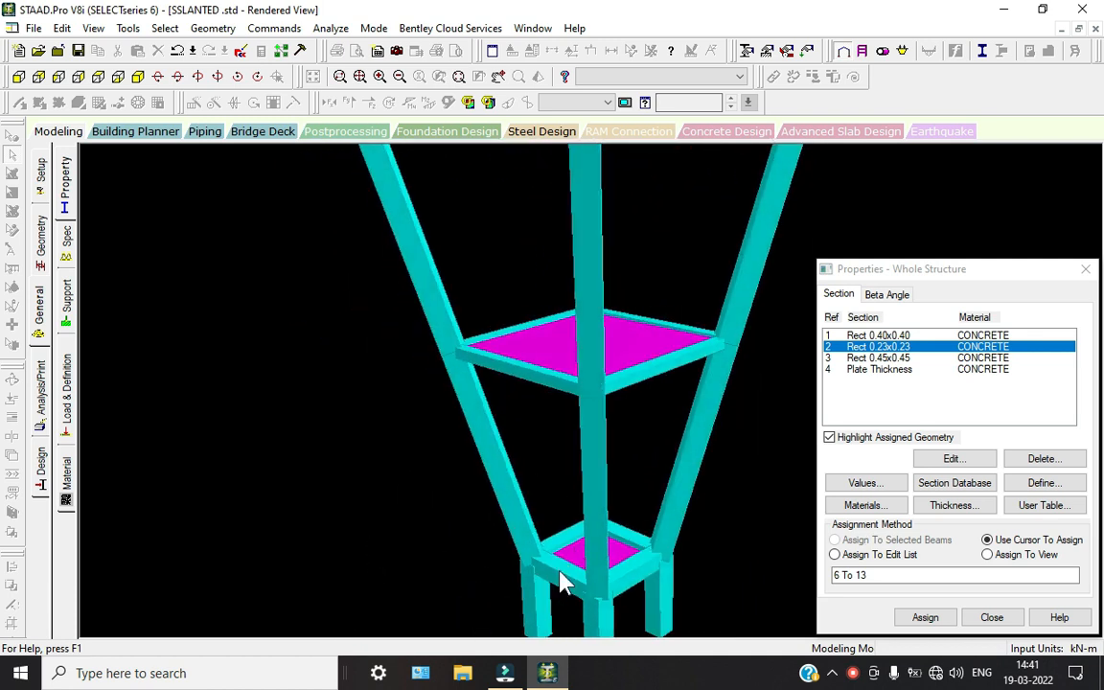
drag(559, 575, 622, 426)
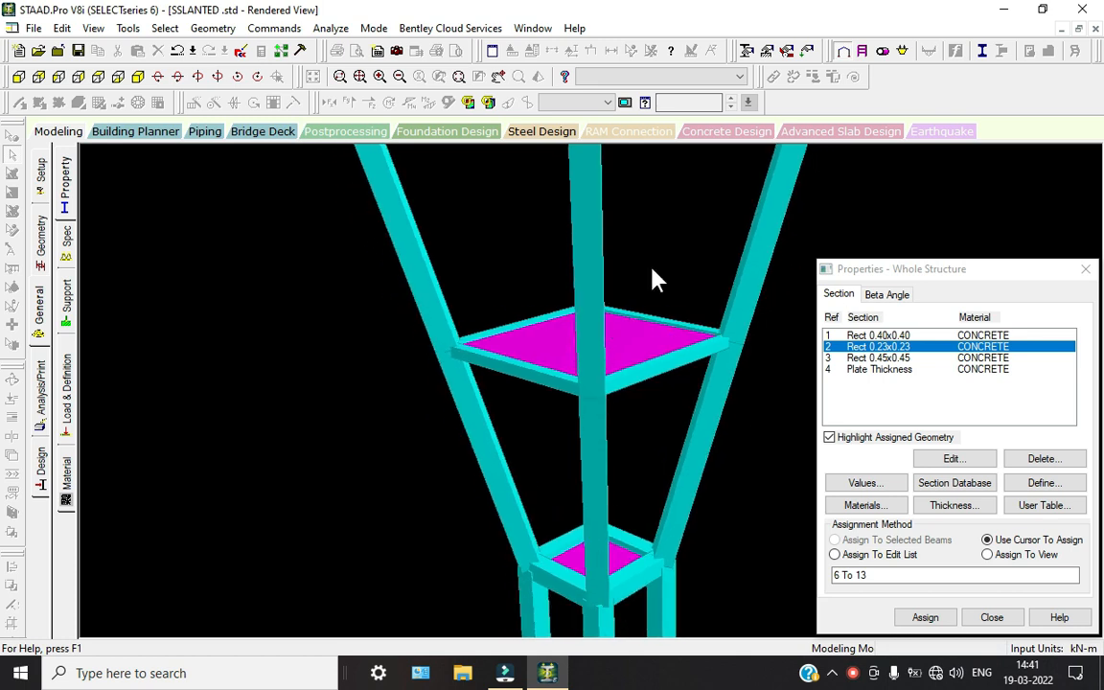
click(67, 133)
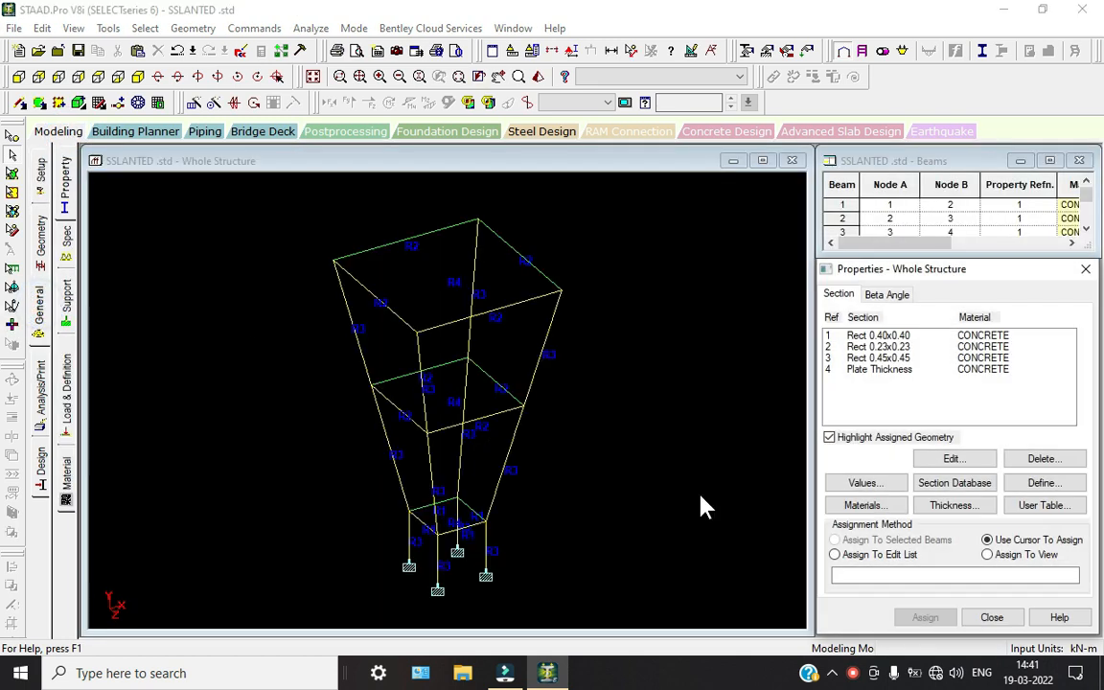
Assign the CONCRETE material to the whole structure in view and clear the selection
click(69, 484)
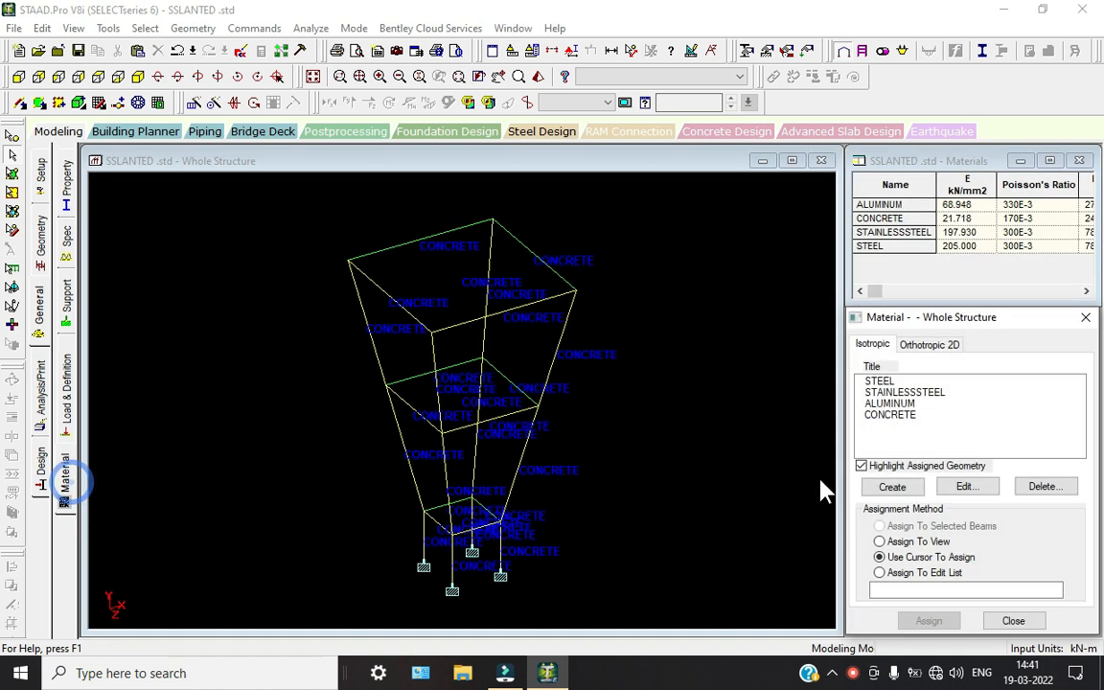
click(899, 417)
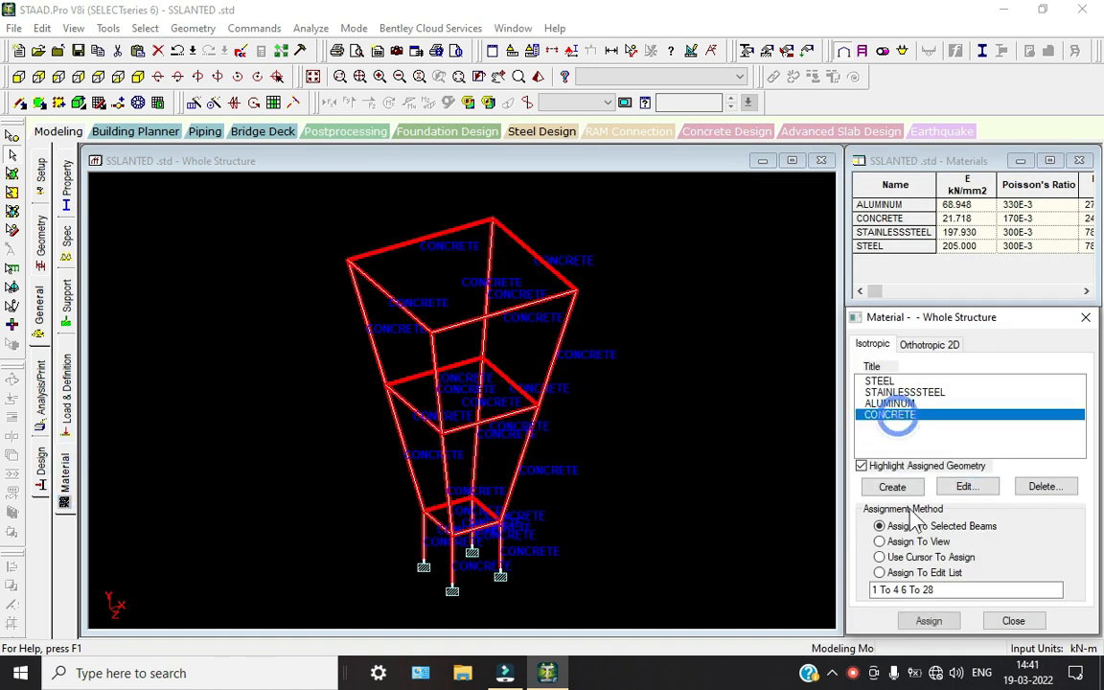
click(929, 622)
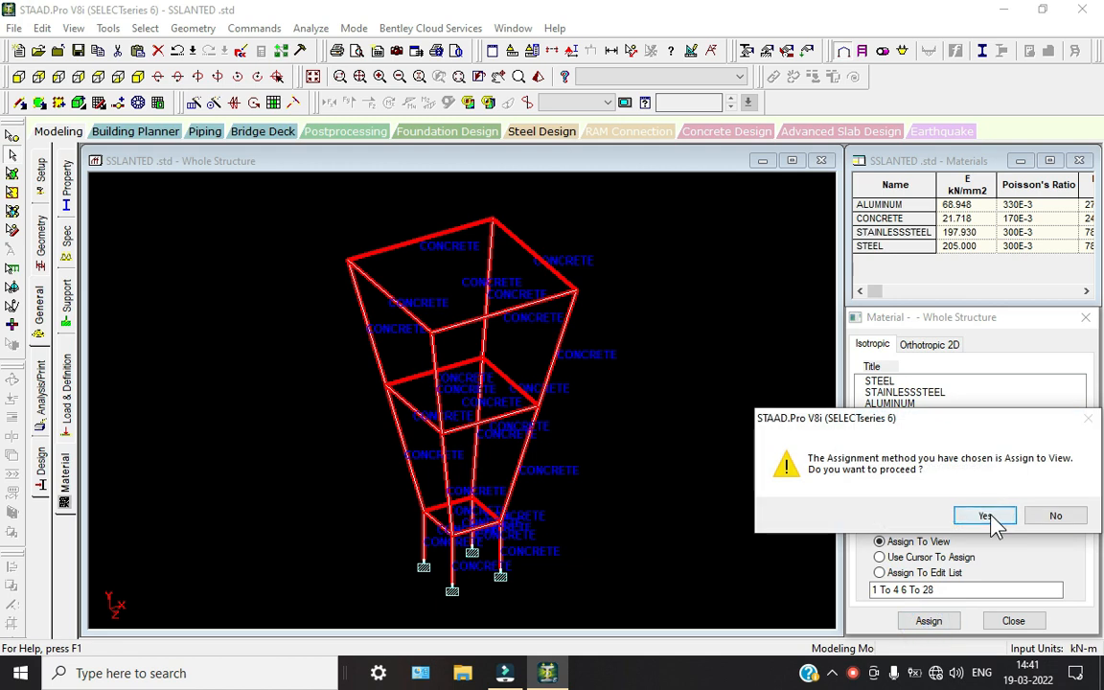
click(991, 518)
click(723, 441)
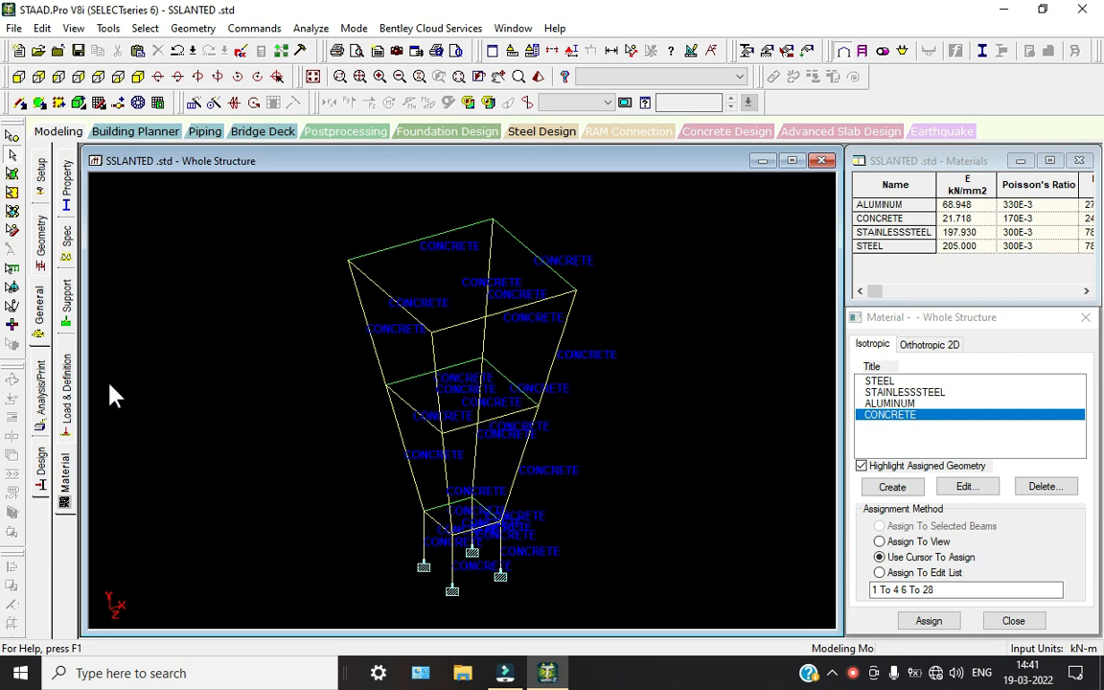
Add primary load case 1 with loading type Dead and the title DL
click(67, 388)
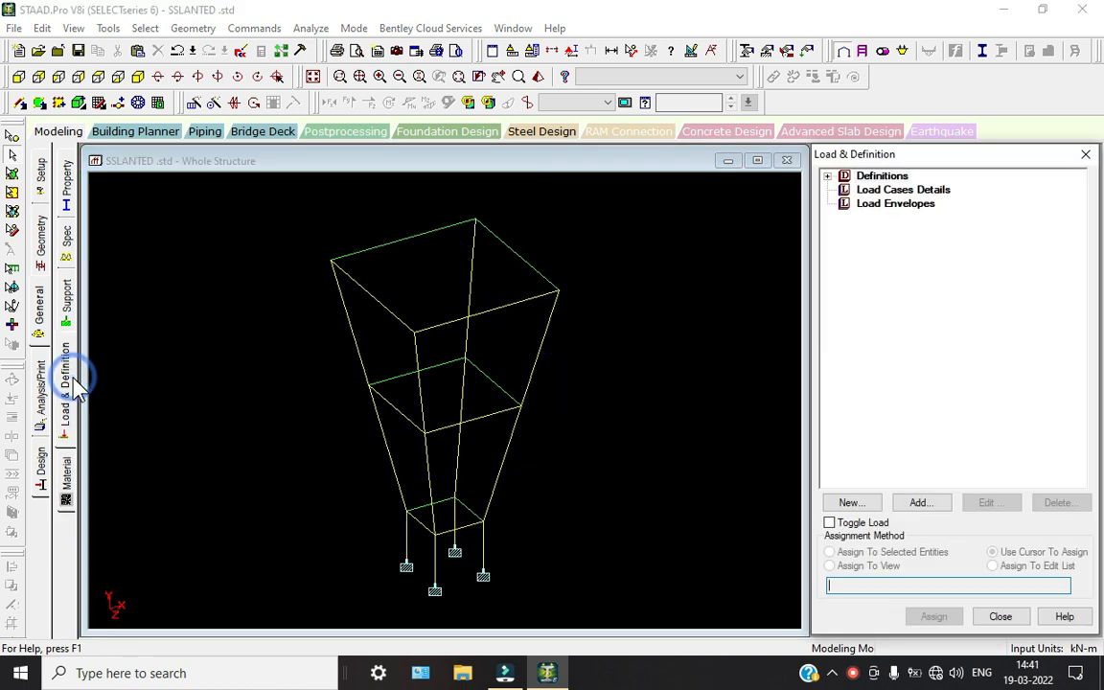
click(872, 190)
click(918, 502)
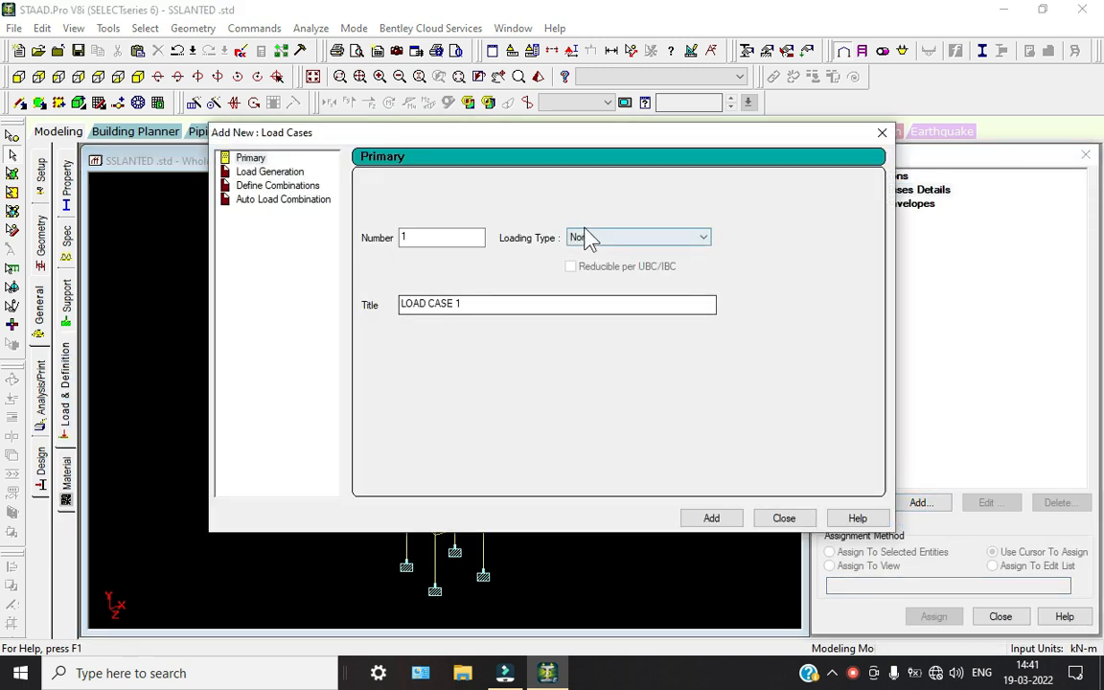
click(596, 237)
click(594, 252)
drag(477, 303, 350, 314)
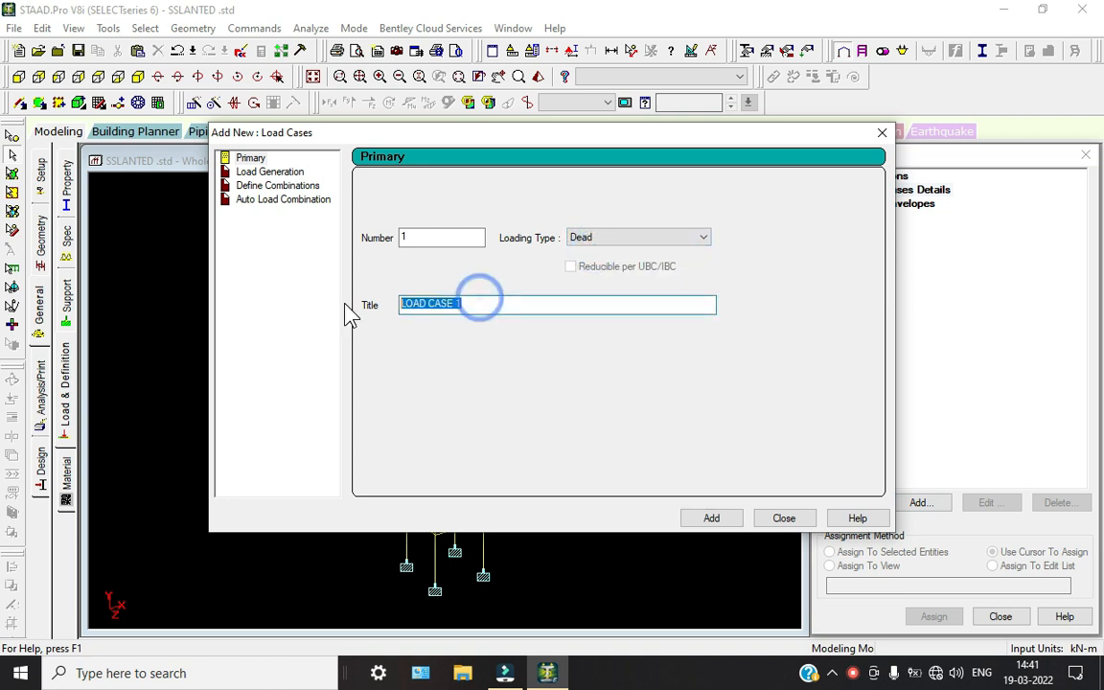
text(DL)
key(Return)
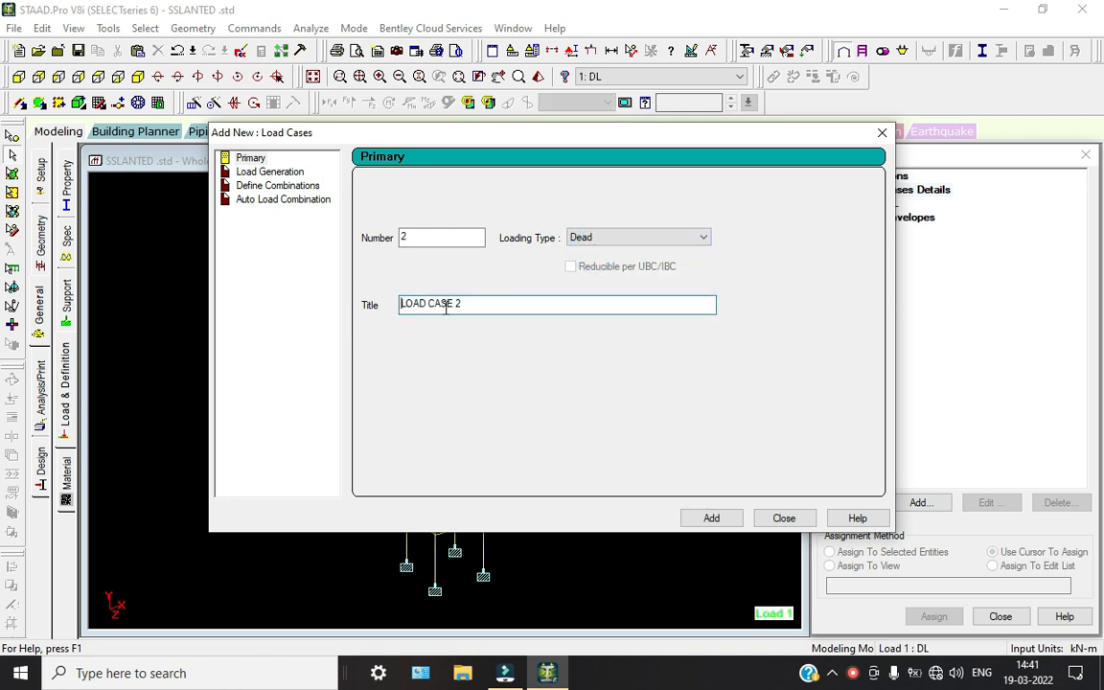
Add primary load case 2 with loading type Live and the title LL, and finish adding load cases
click(637, 237)
click(594, 249)
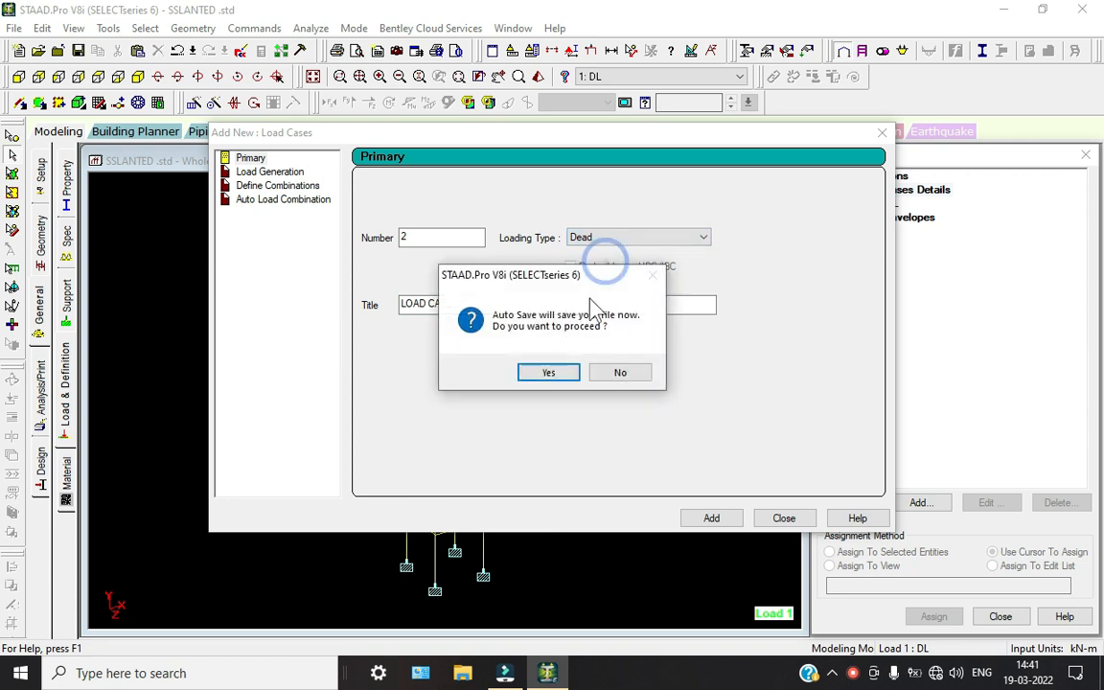
click(548, 374)
click(458, 359)
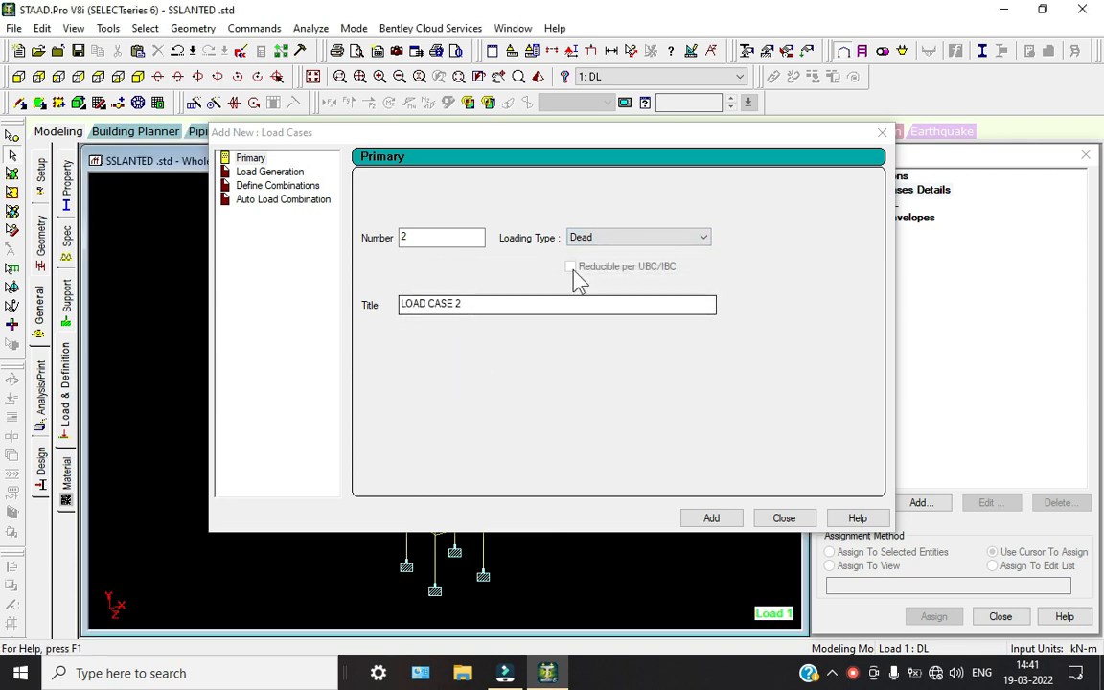
click(586, 240)
click(596, 262)
drag(500, 306, 322, 312)
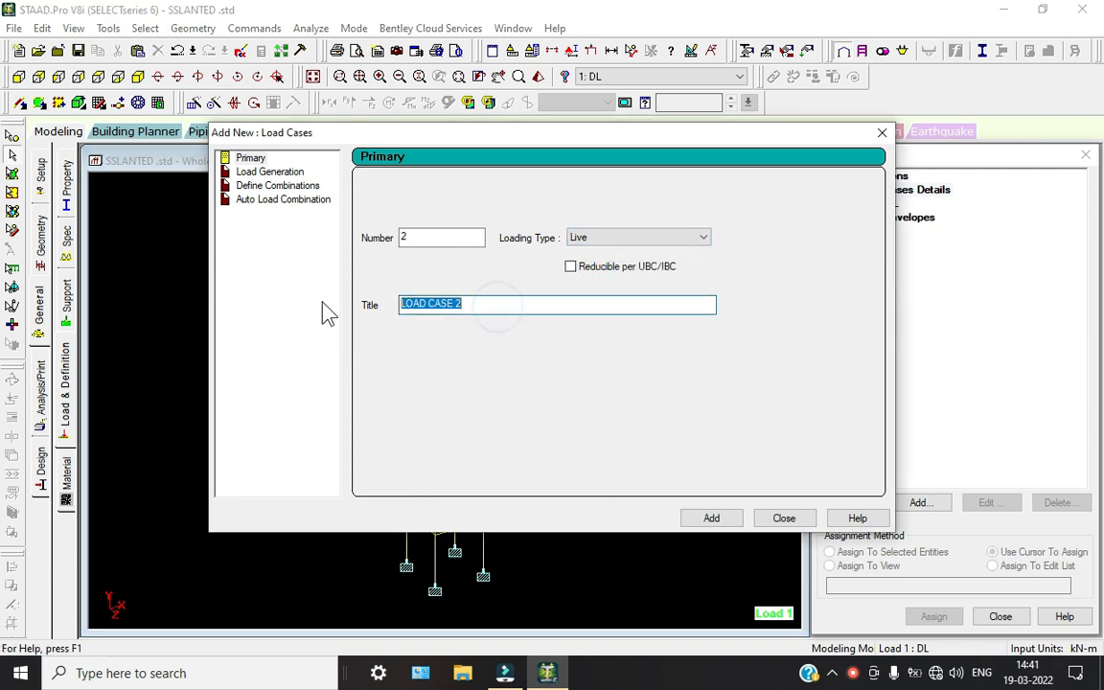
text(LL)
key(Return)
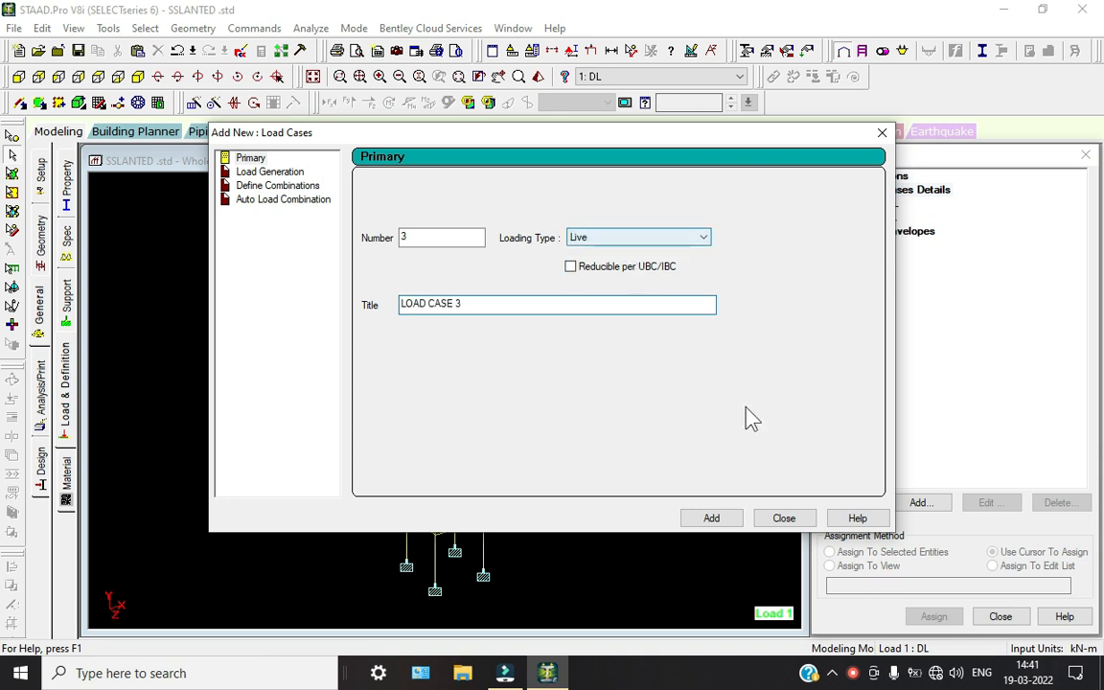
click(784, 518)
Add a selfweight load in the Y direction with factor -1 to the DL load case
click(887, 205)
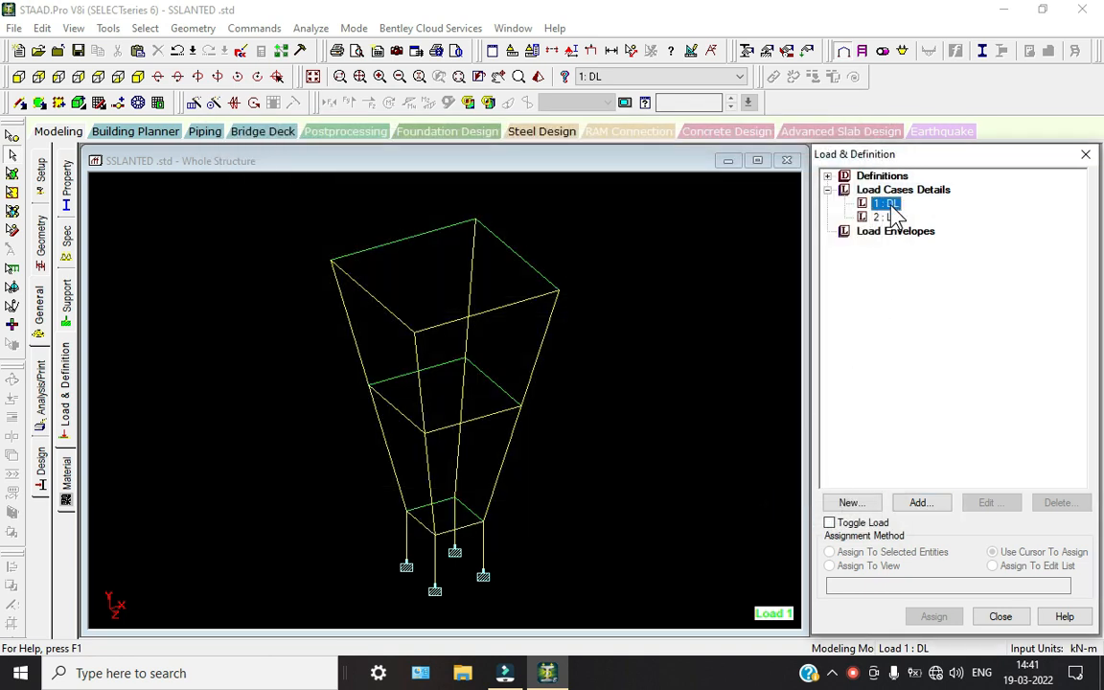
click(934, 508)
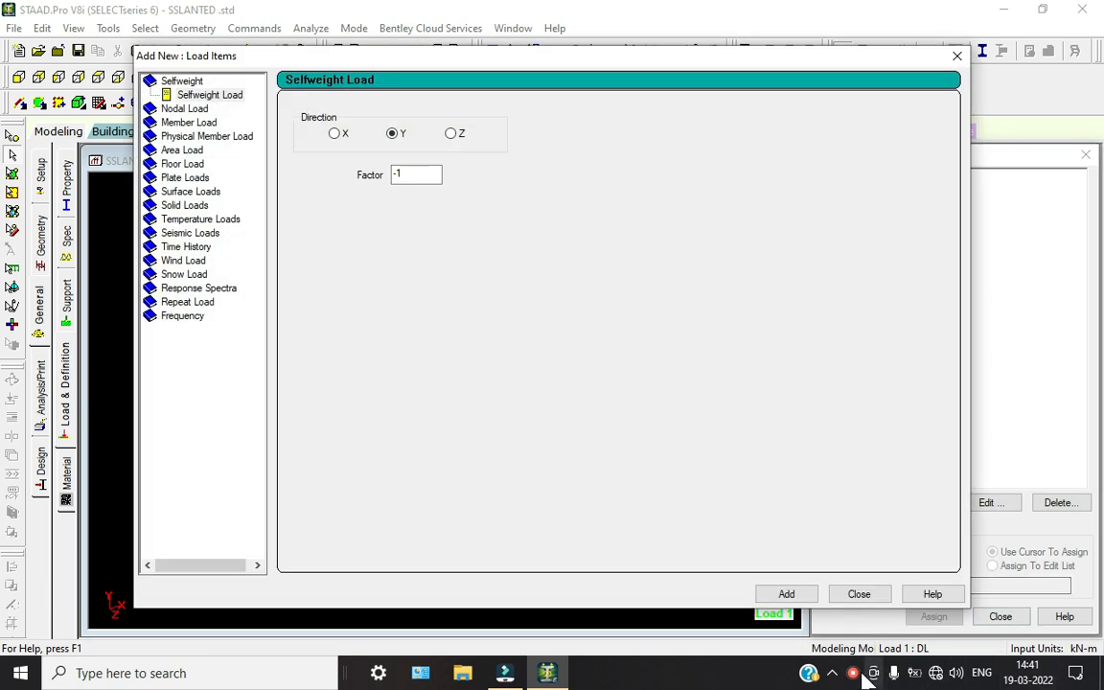
click(857, 673)
click(888, 604)
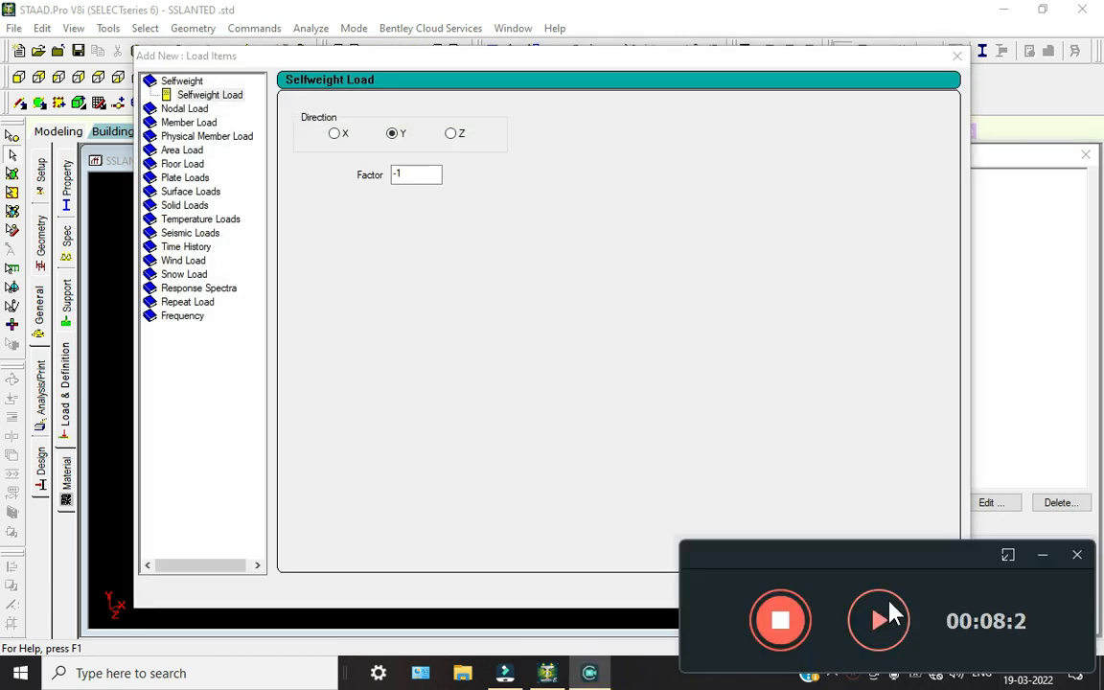
click(888, 614)
click(781, 592)
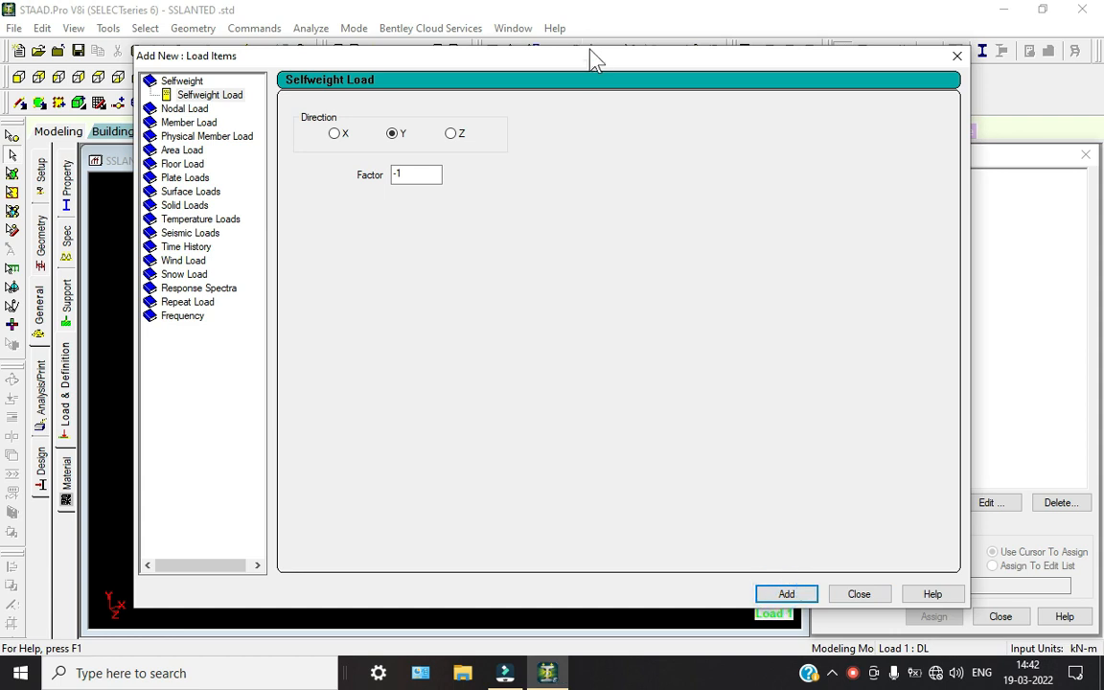
drag(594, 55, 640, 48)
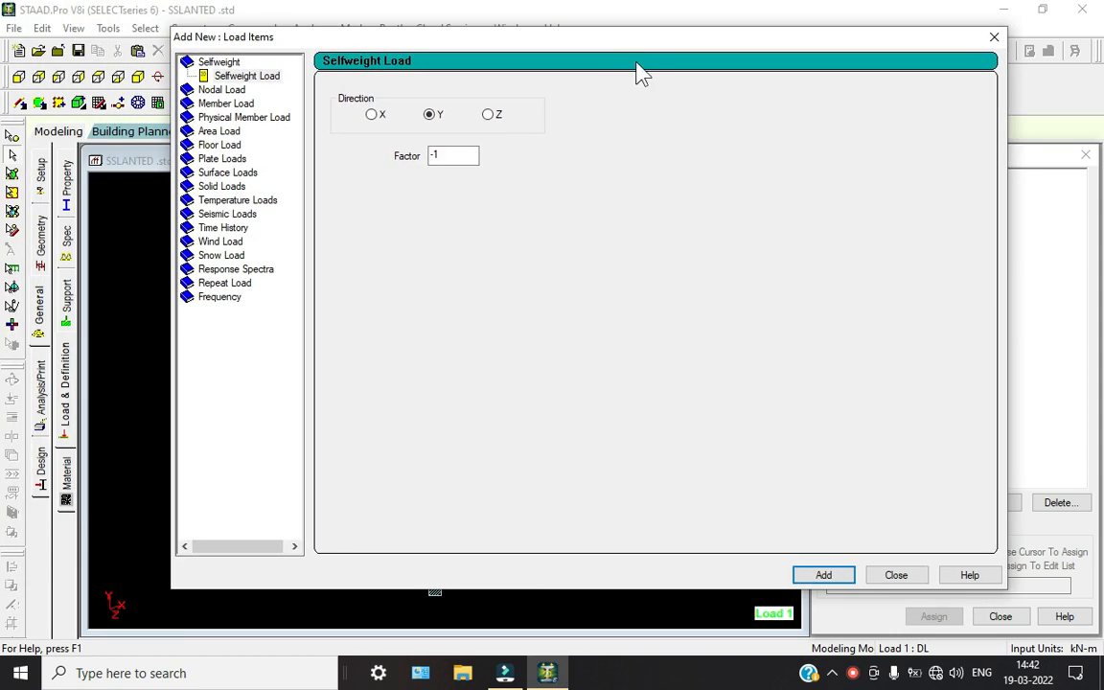
click(885, 579)
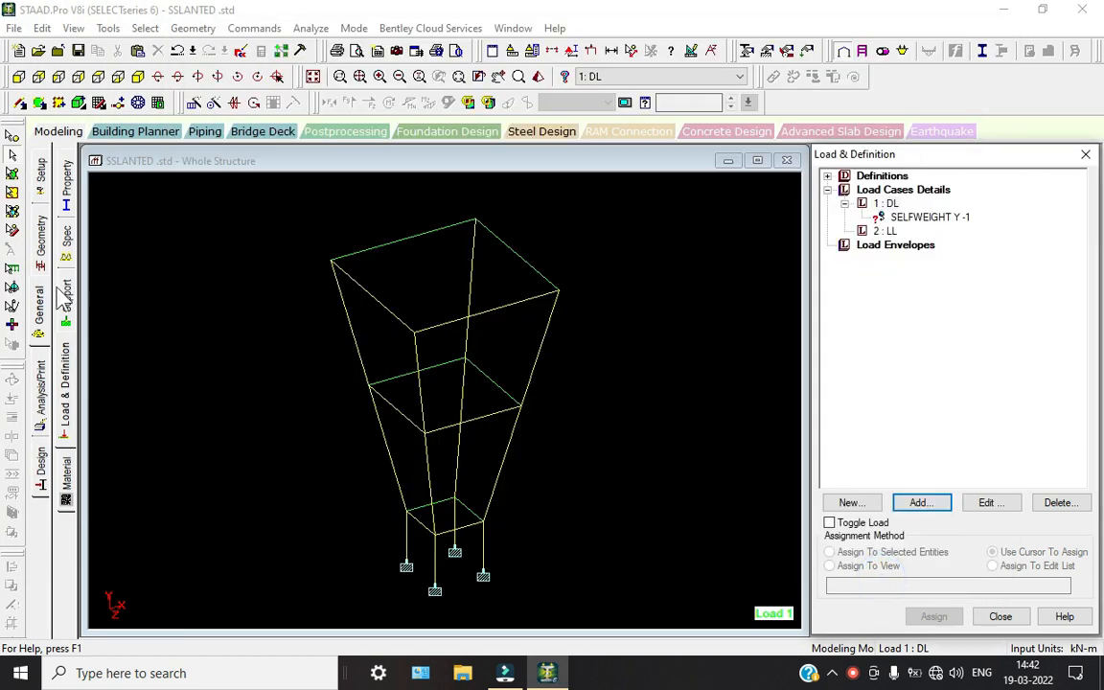
Review the defined section properties and open the Calculator app for working out the member loads
click(62, 163)
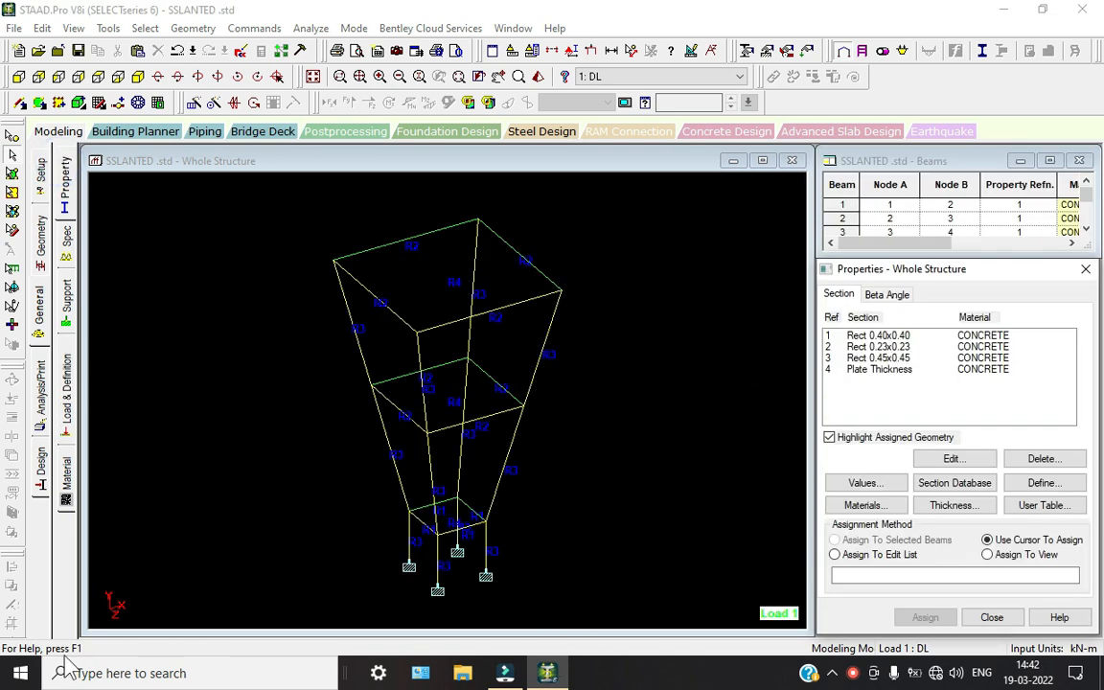
key(super)
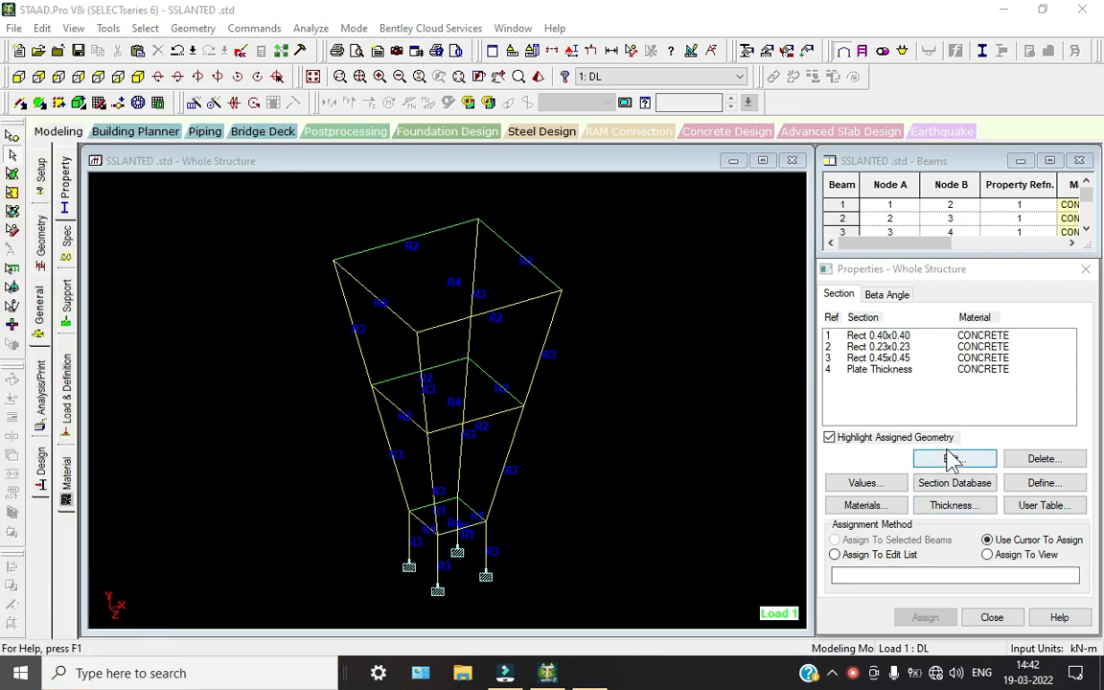
drag(729, 47, 612, 20)
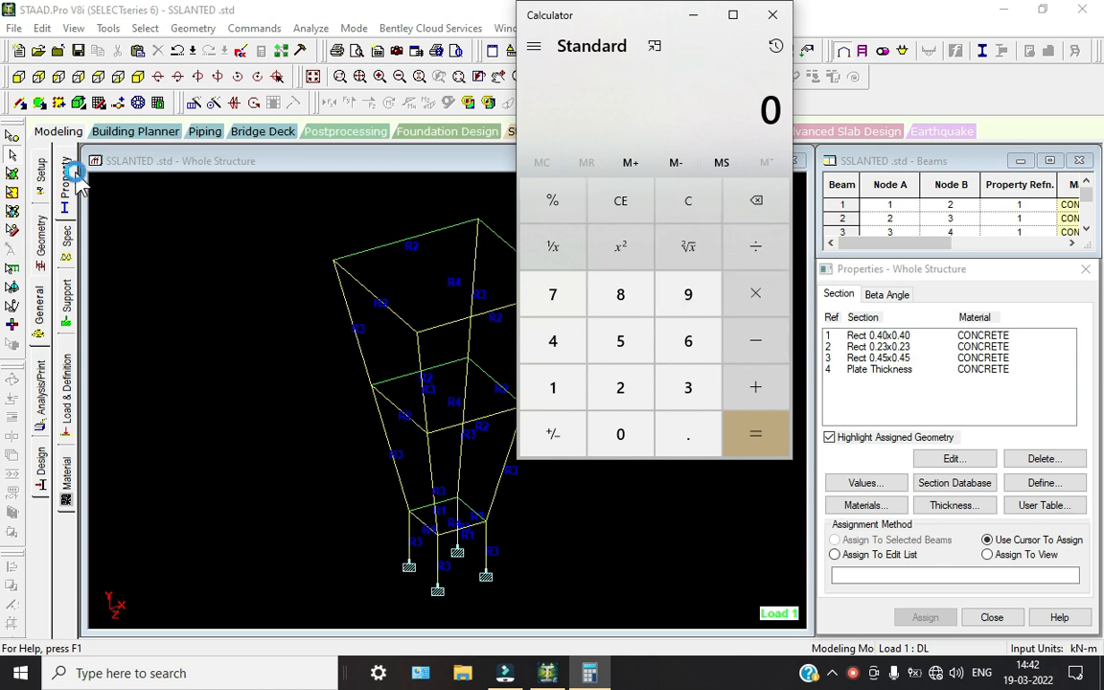
click(971, 367)
click(589, 673)
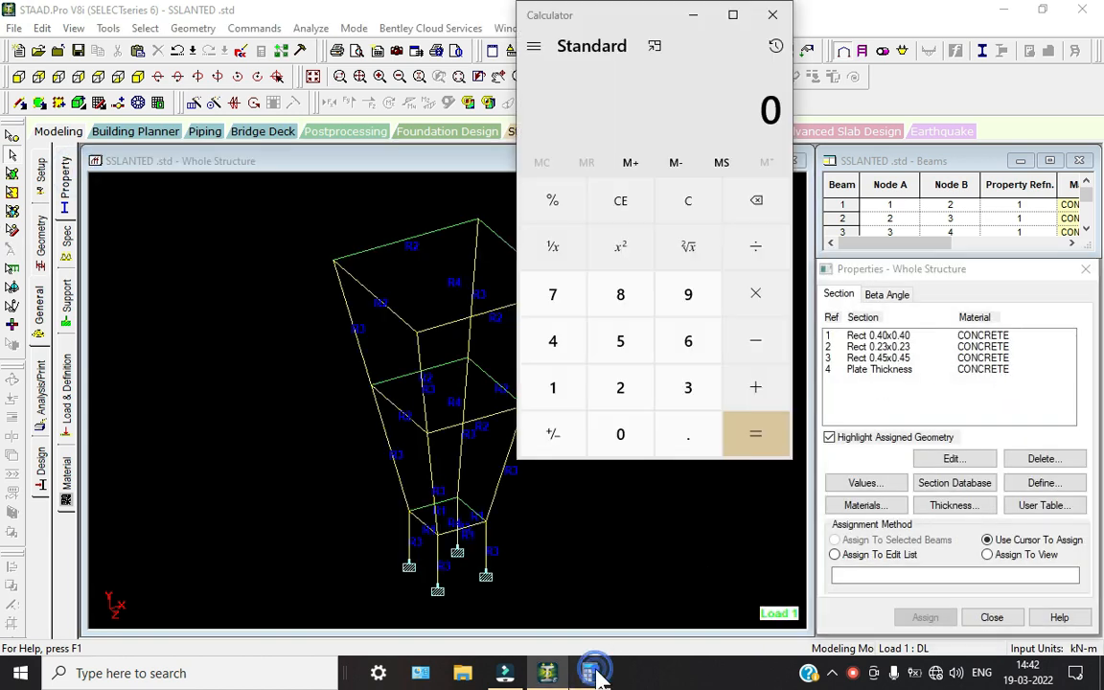
Start a new uniform force member load item for the DL load case
click(61, 378)
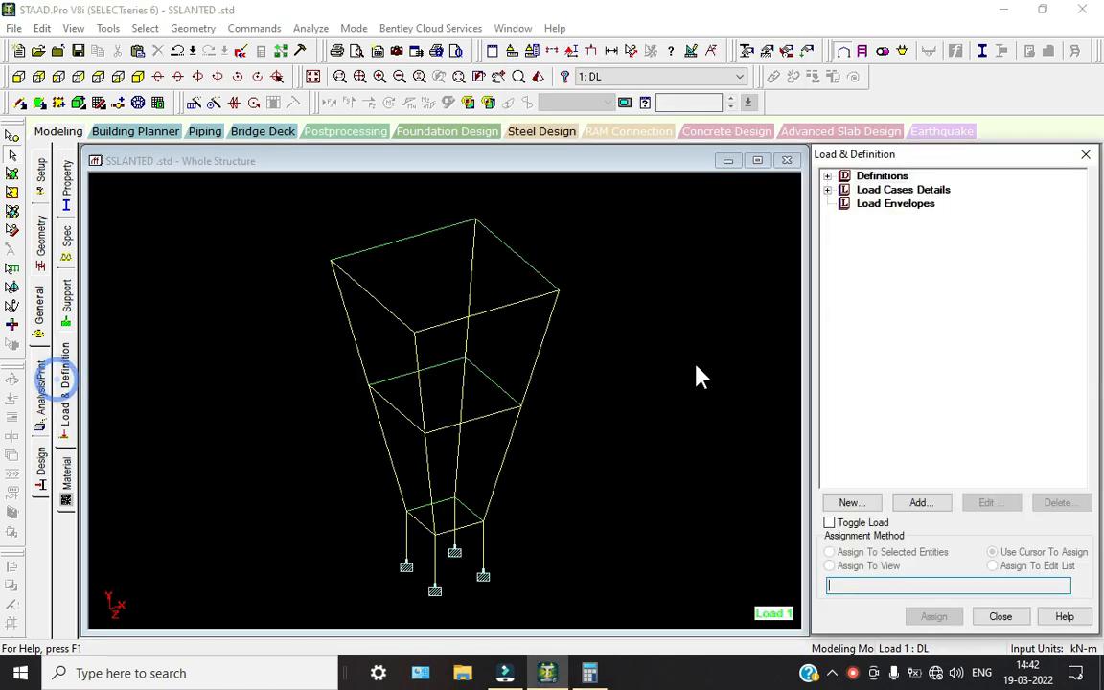
click(827, 190)
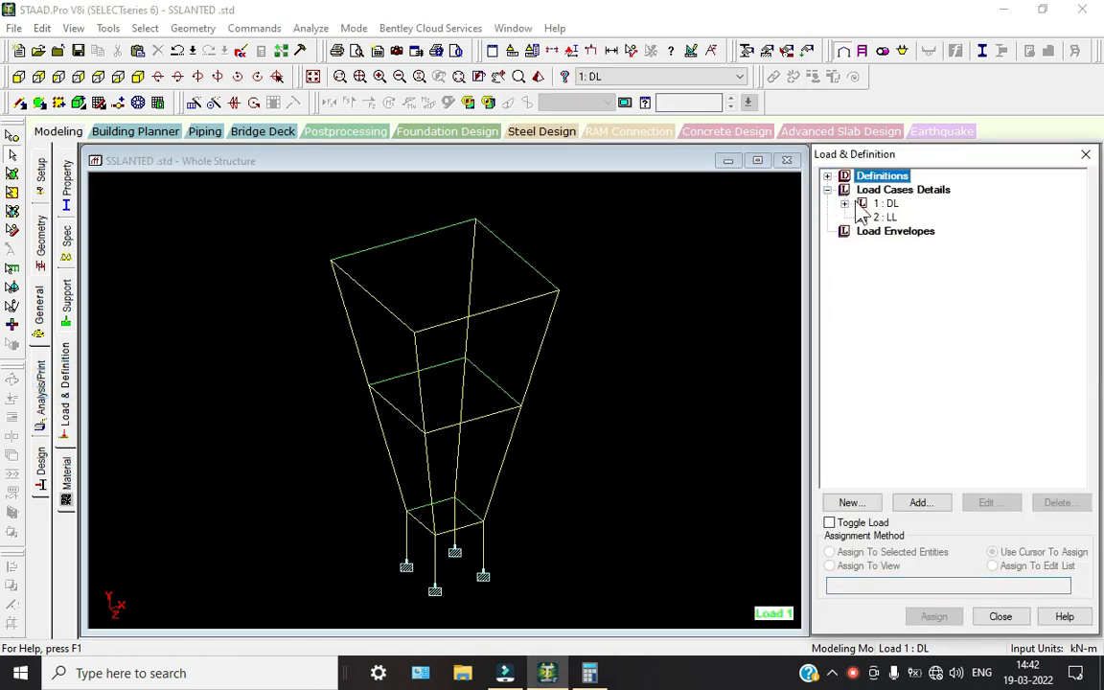
double_click(886, 203)
click(918, 502)
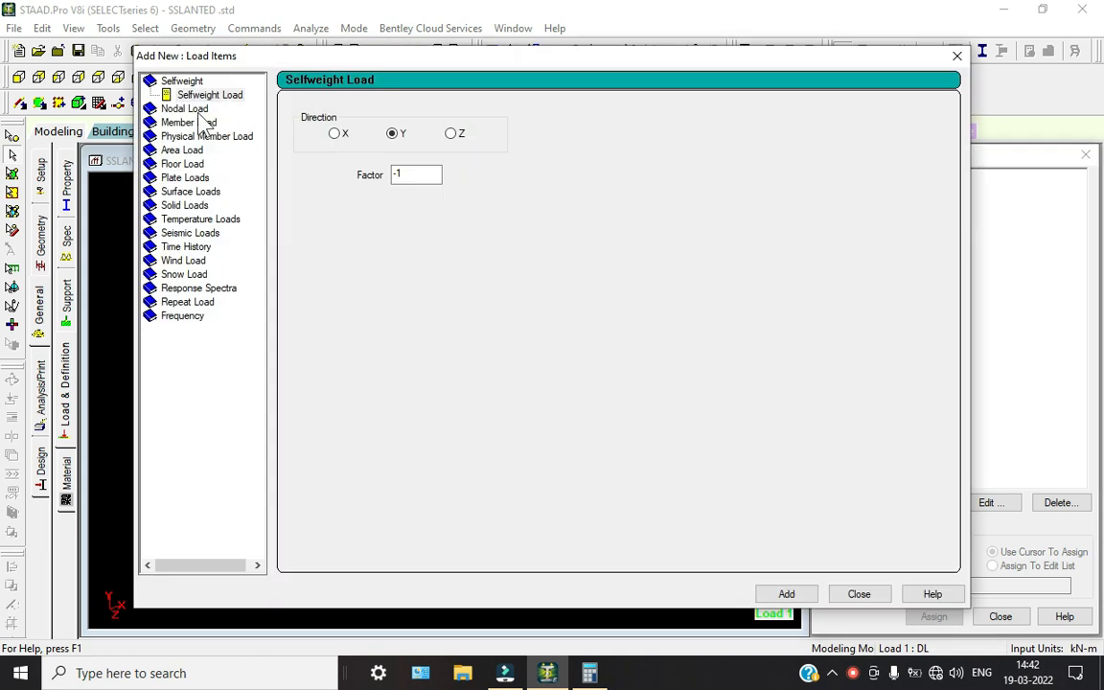
click(196, 121)
Compute 0.45 × 0.45 × 25 in Calculator and add a uniform GY member load of -5.0625 kN/m to the DL case
click(589, 673)
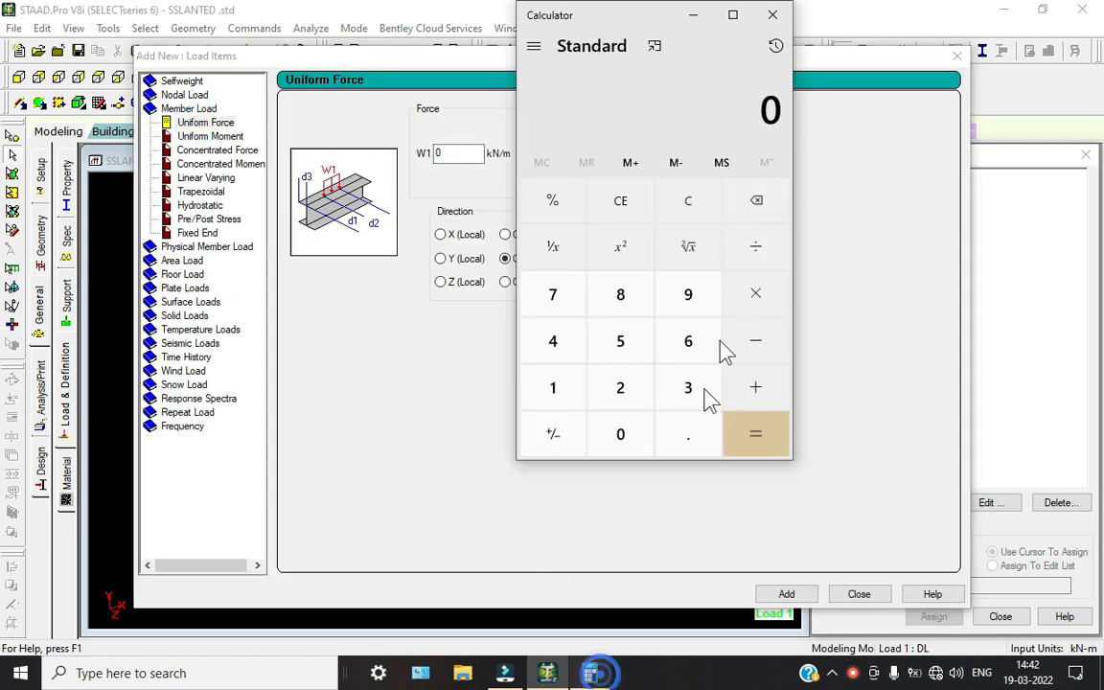
text(.45)
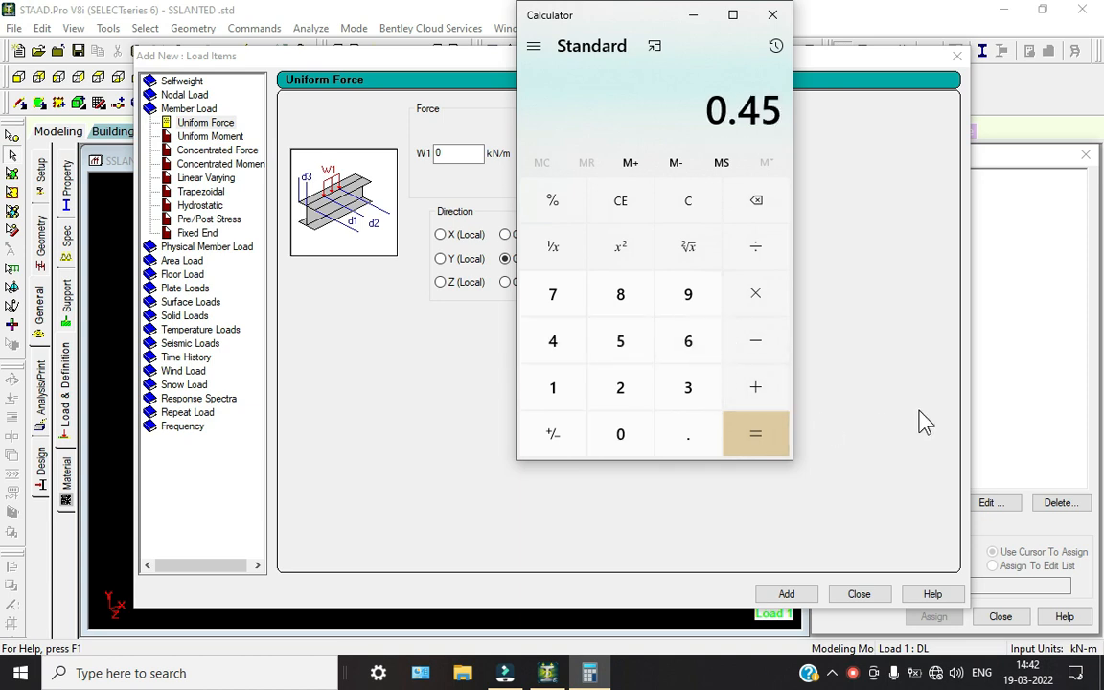
click(750, 287)
text(0.45 ×)
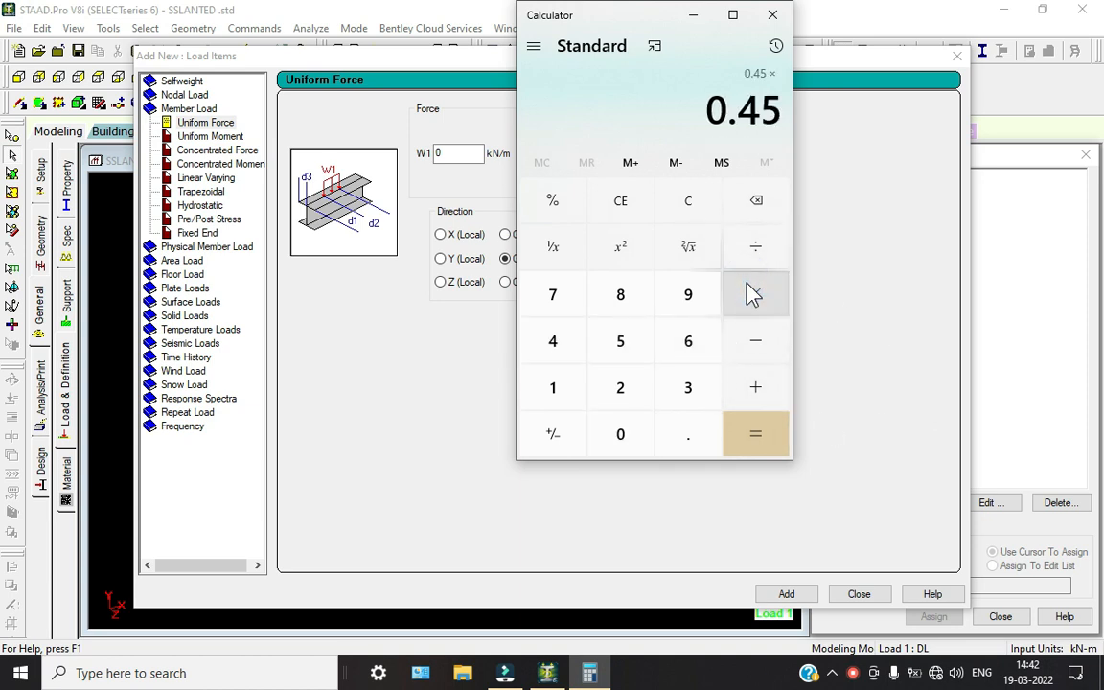
click(753, 294)
text(25)
key(Return)
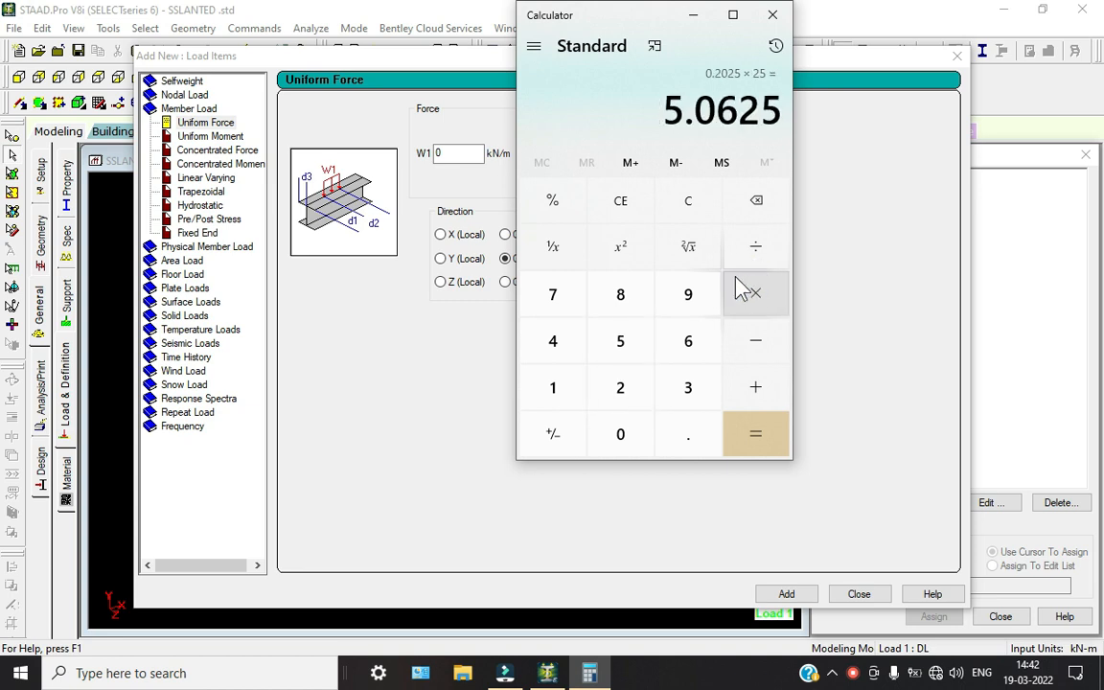
click(466, 152)
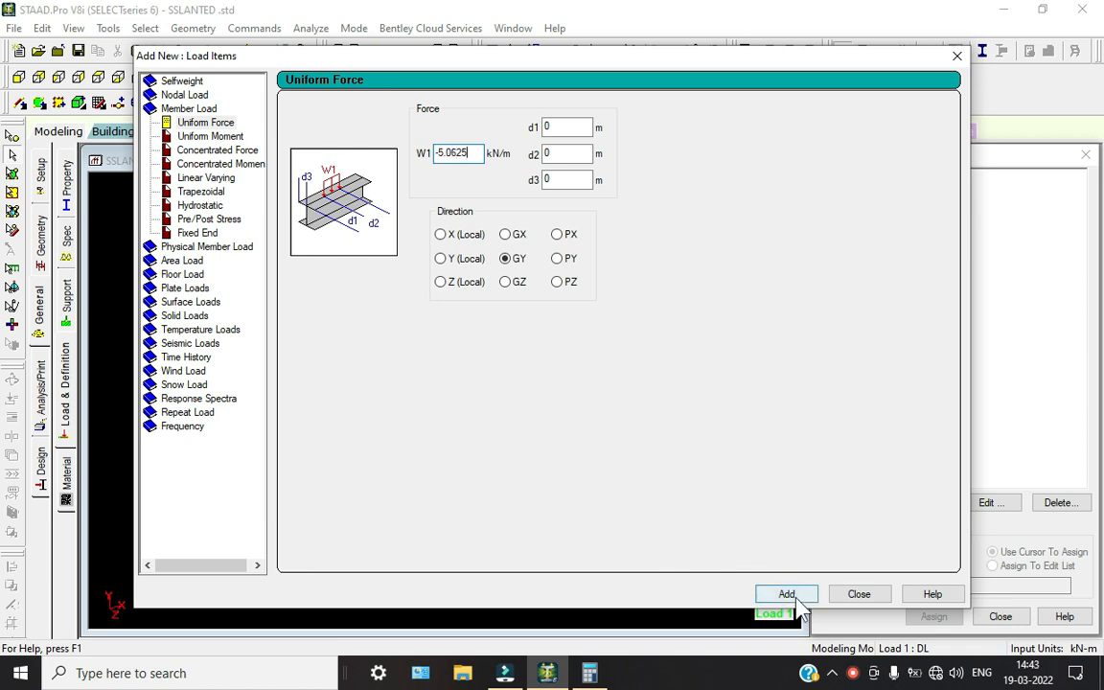
Compute 0.4 × 0.4 × 25 in Calculator and add a uniform GY member load of -4 kN/m to the DL case
key(alt+Tab)
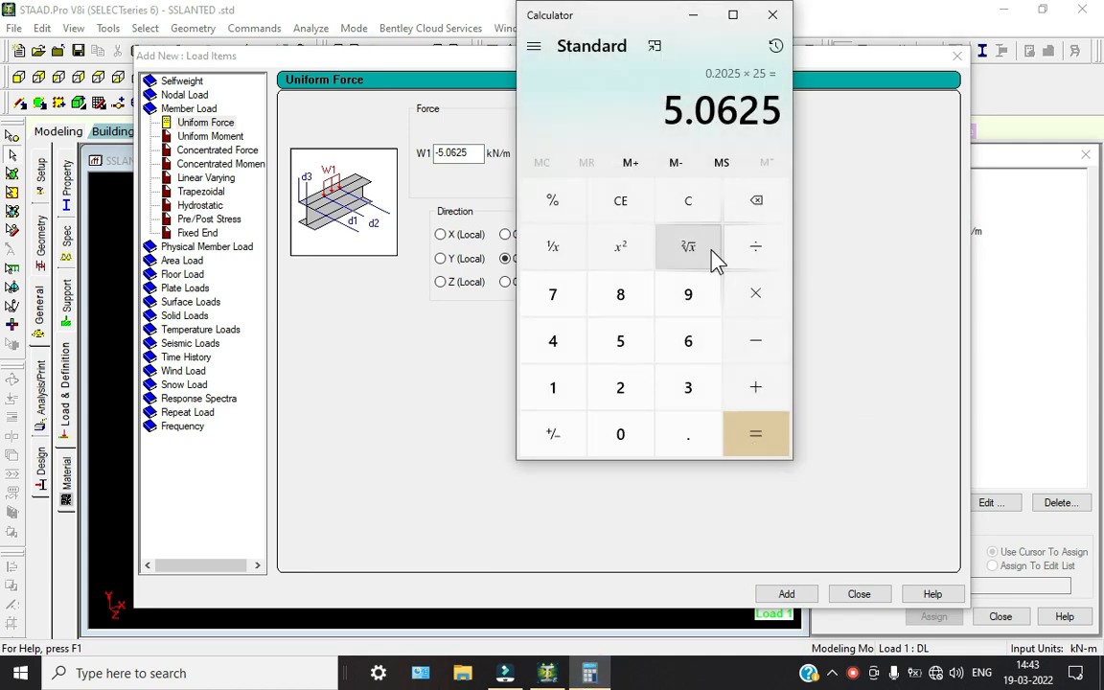
click(691, 217)
text(4)
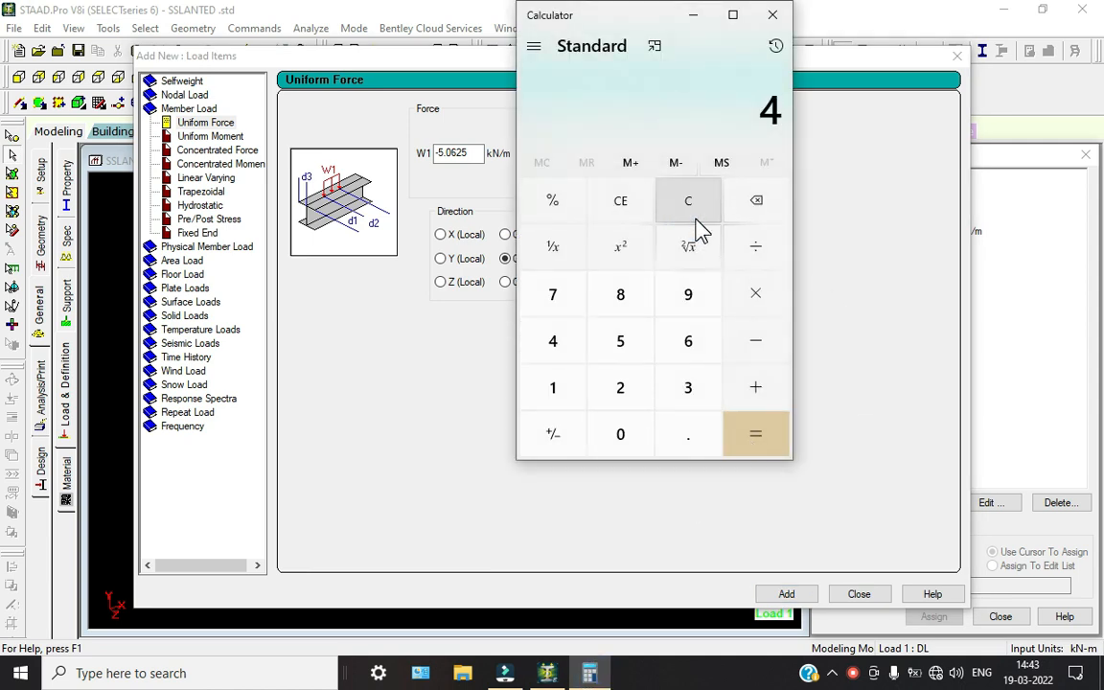
click(696, 222)
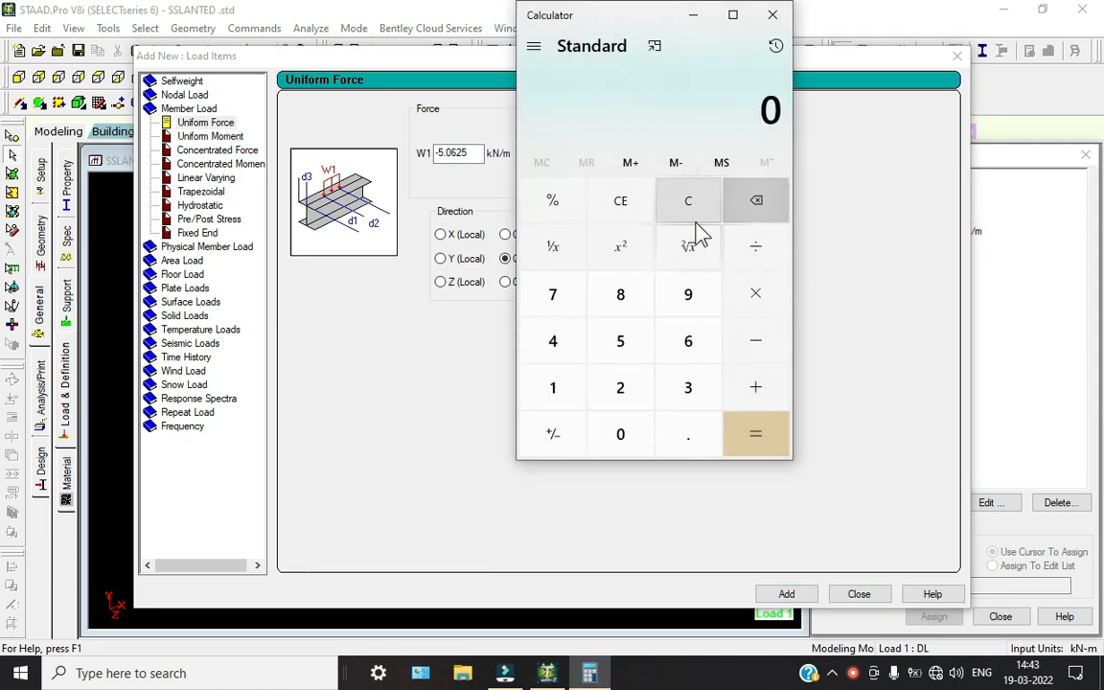
text(.4)
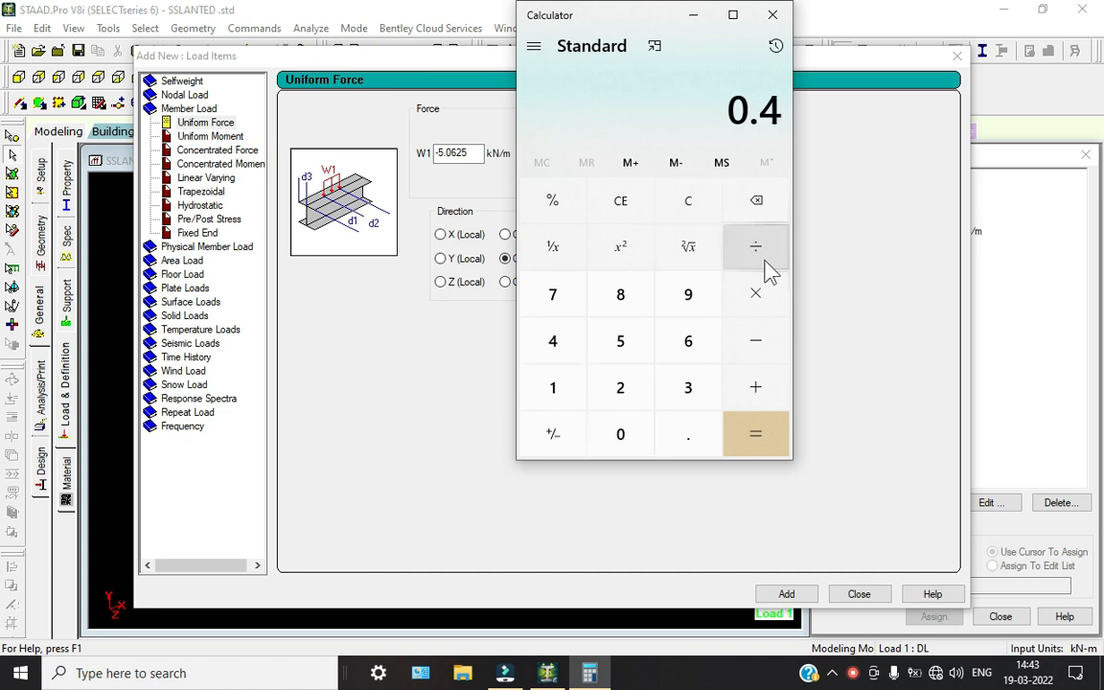
click(757, 300)
text(0.4)
click(757, 300)
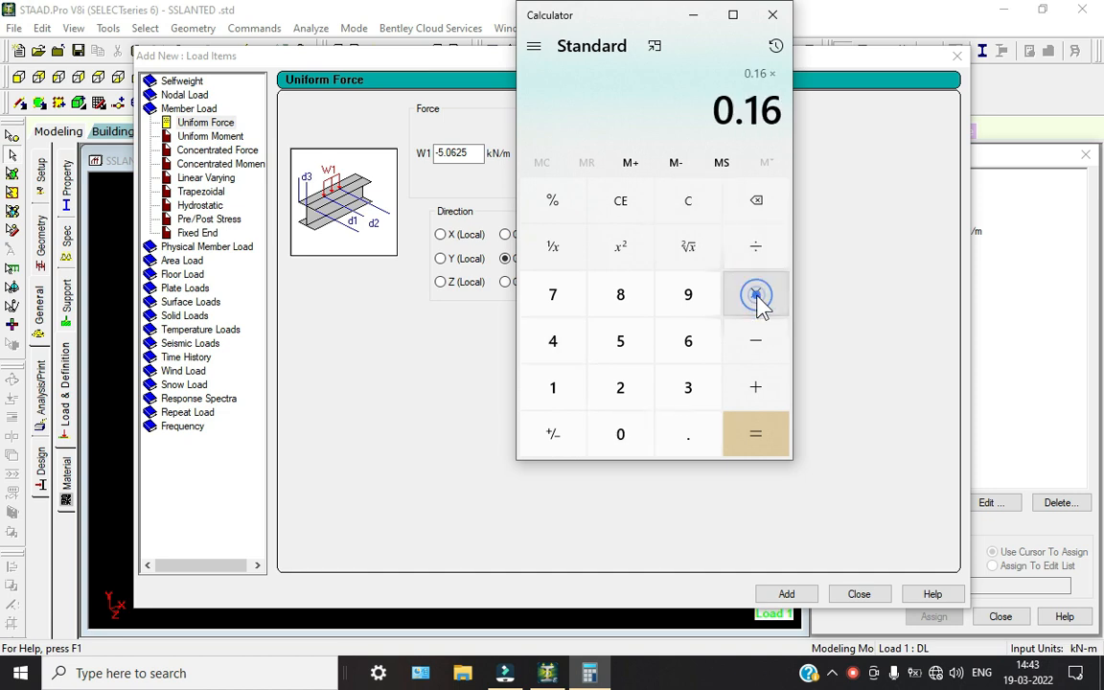
text(25)
key(Return)
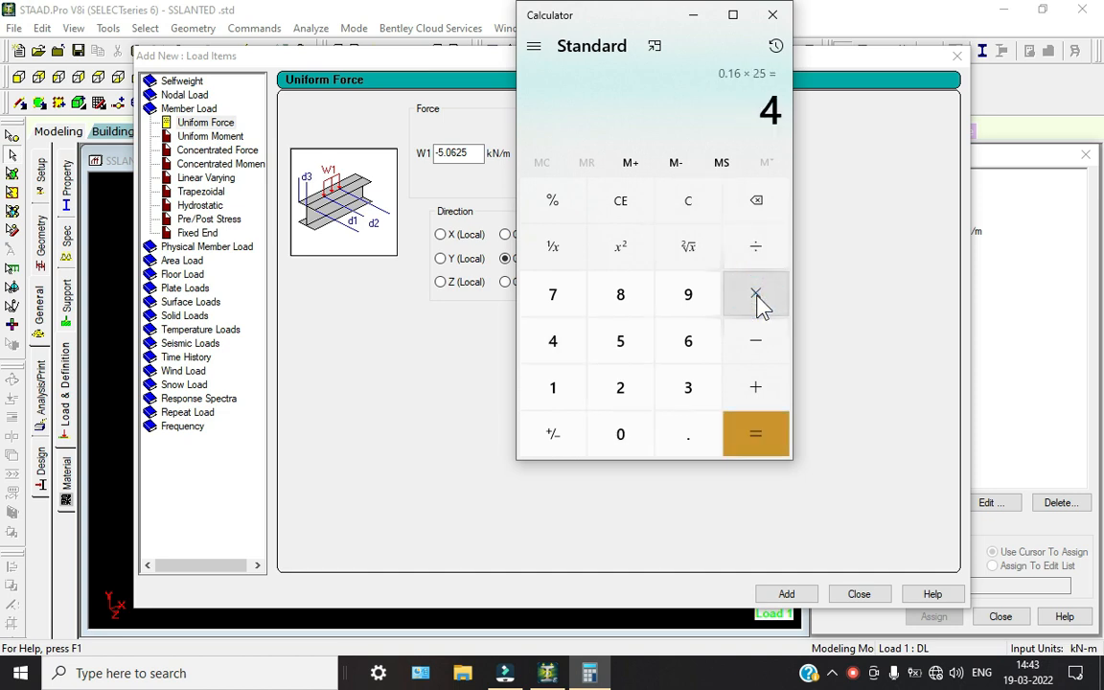
click(480, 152)
text(-4)
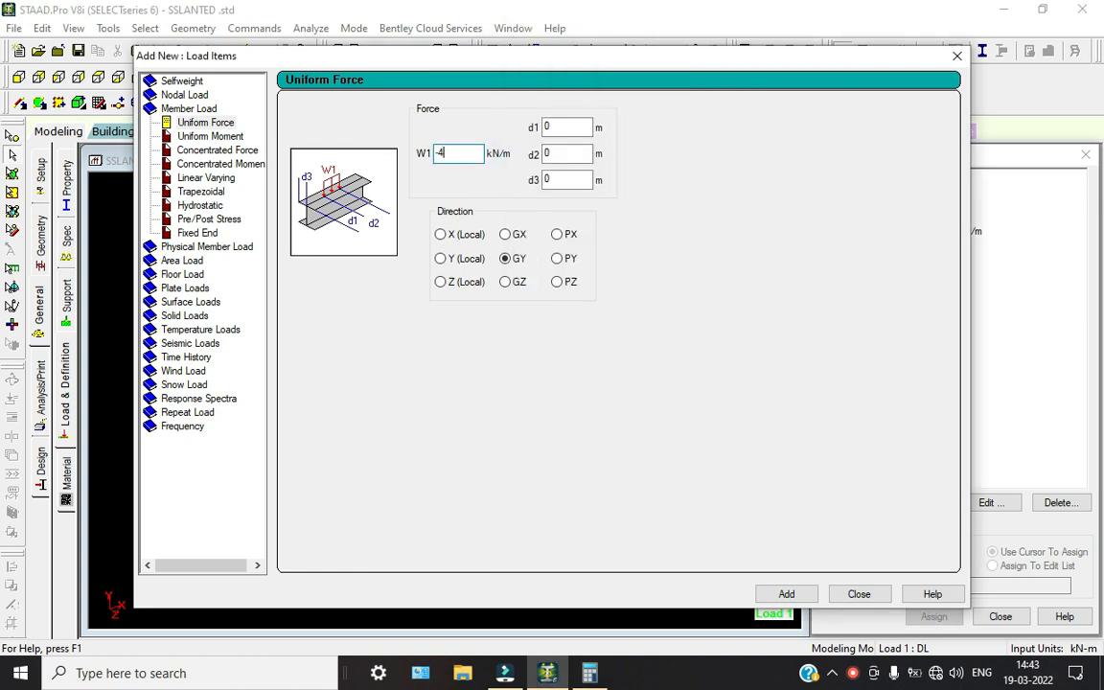
click(783, 593)
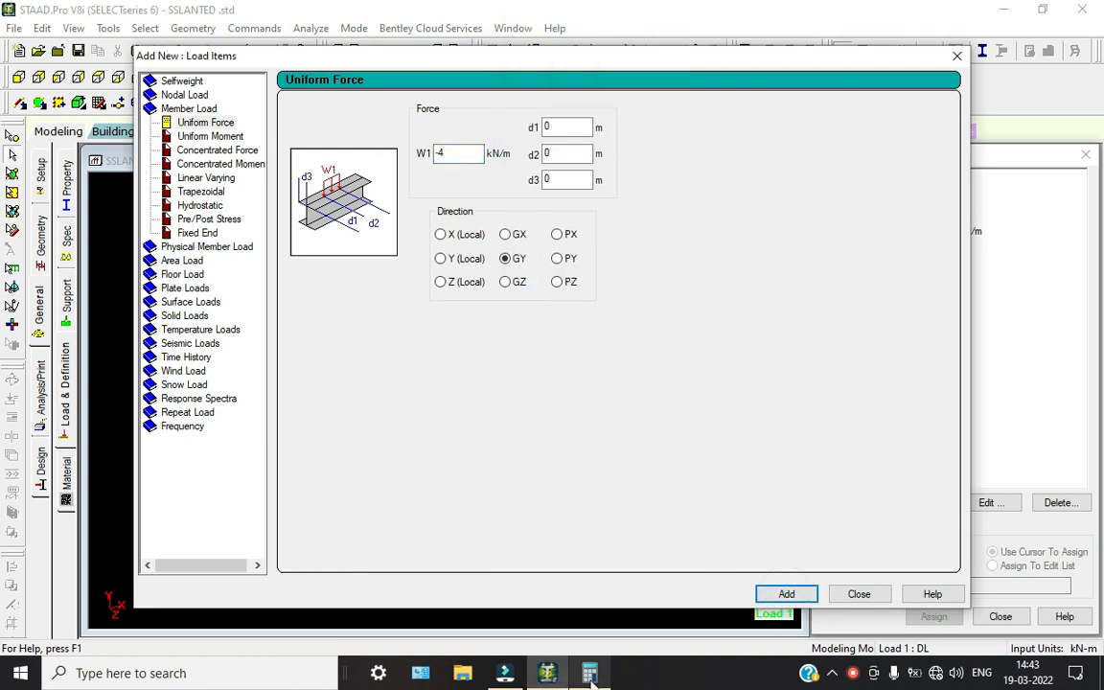
Compute 0.23 × 0.23 × 25 in Calculator and add a uniform GY member load of -1.3225 kN/m to the DL case
click(589, 672)
click(690, 221)
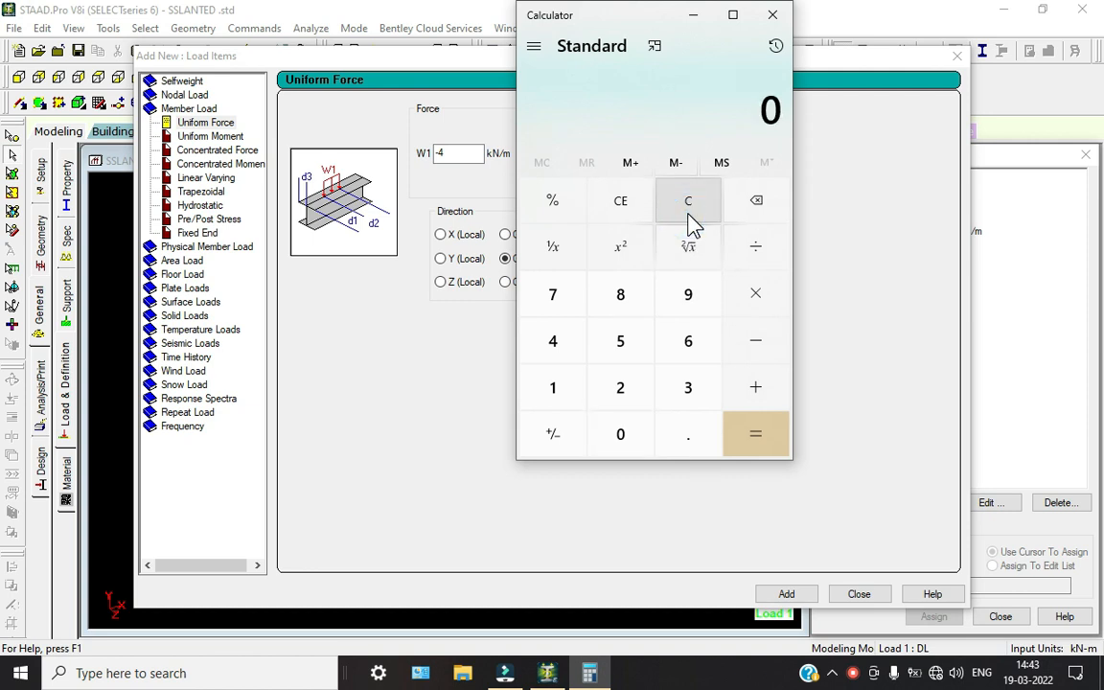
text(0.23)
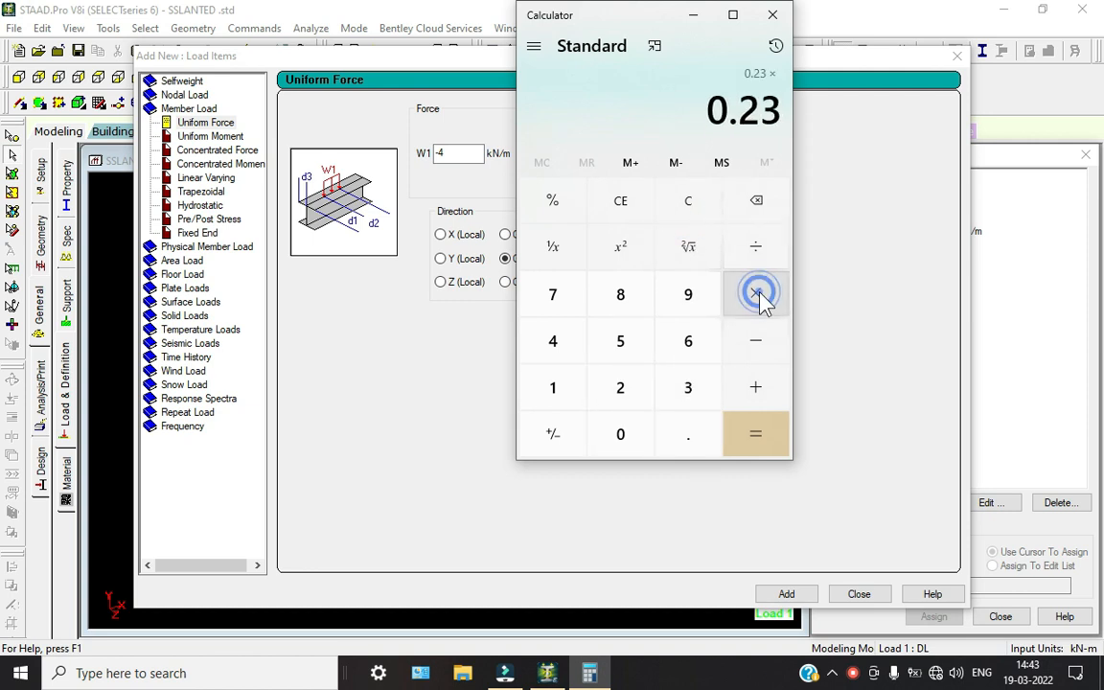
text(0.23)
click(757, 295)
text(25)
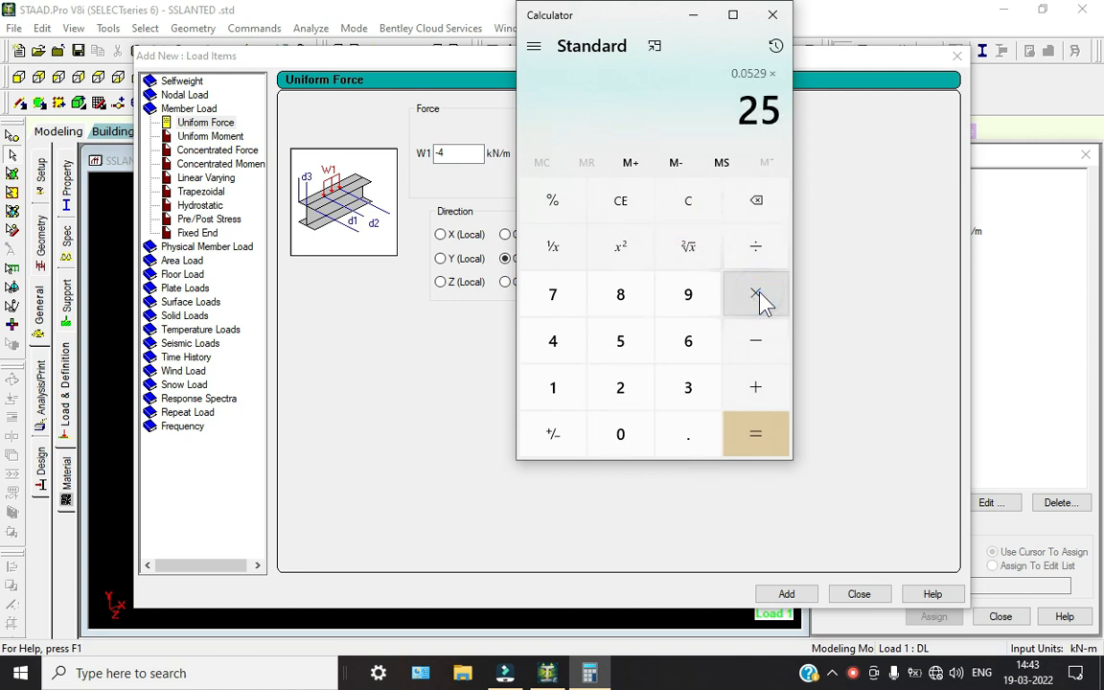
key(Return)
double_click(459, 153)
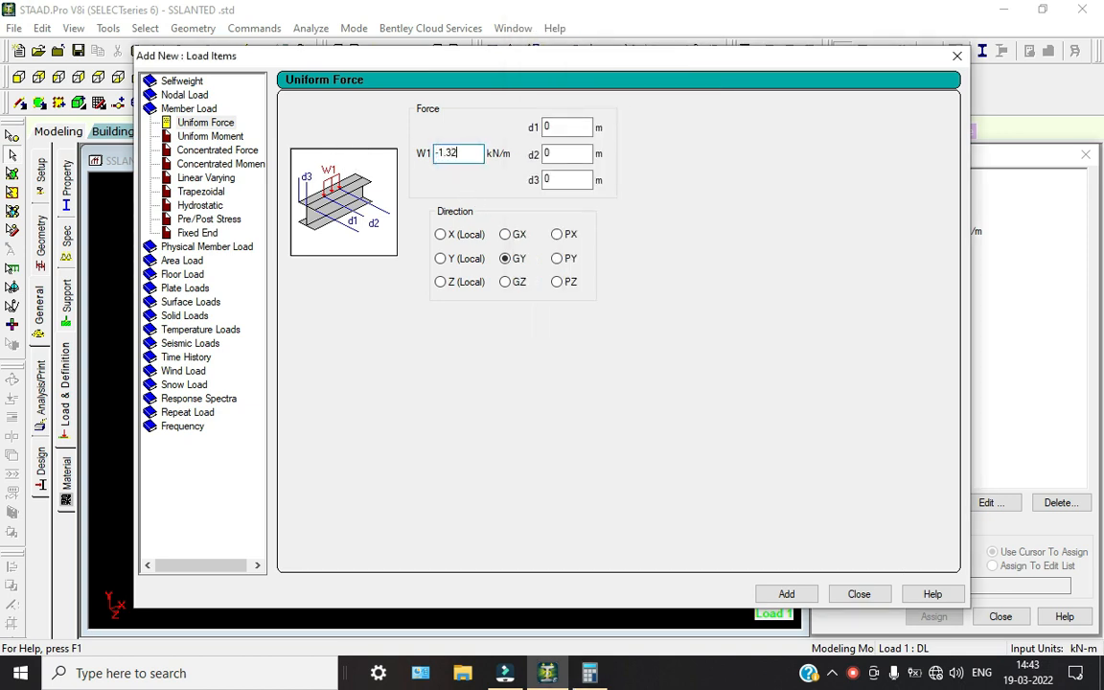
click(764, 593)
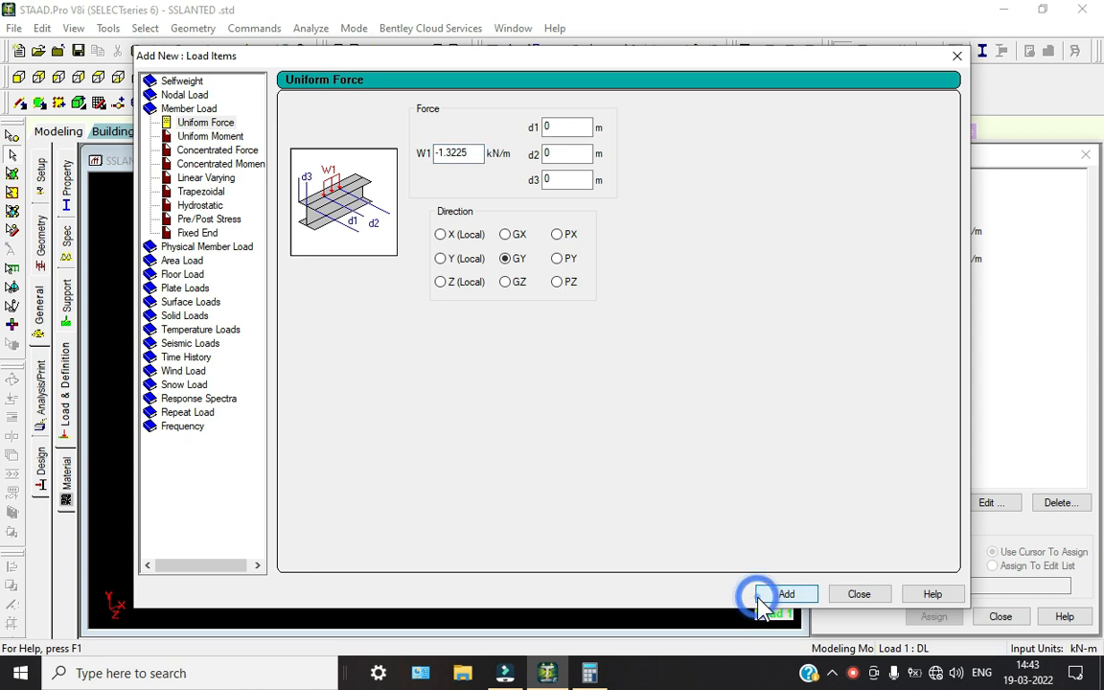
Compute 0.125 × 25 in Calculator, add a uniform GY load of -3.125 kN/m to DL, and finish adding load items
click(589, 672)
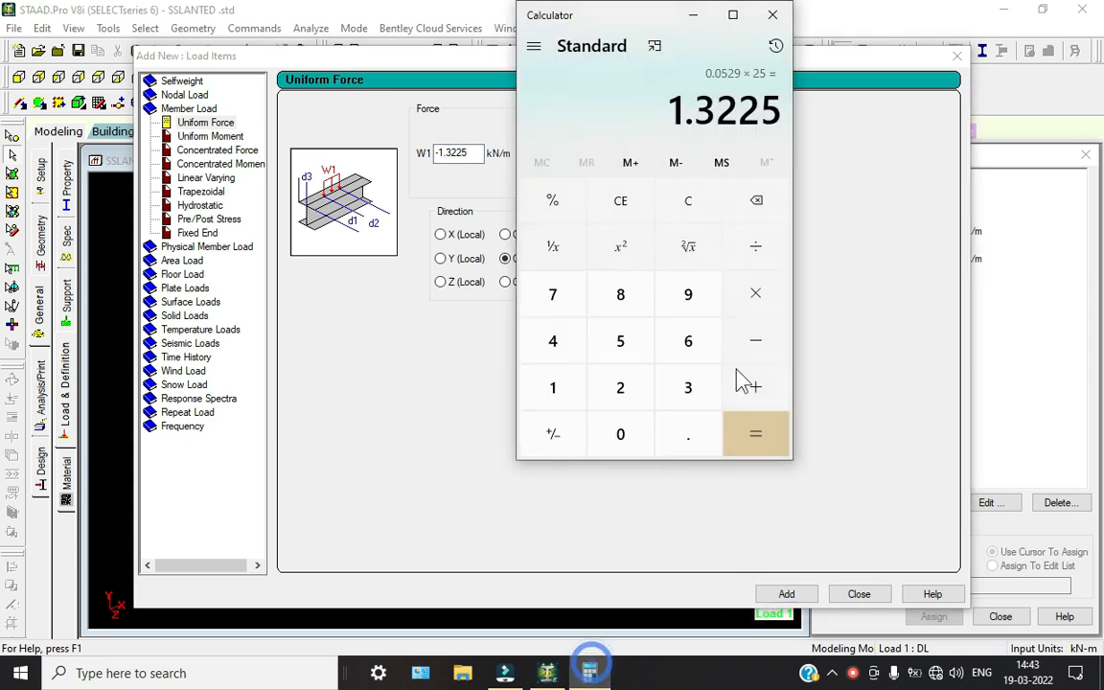
click(705, 216)
text(.125)
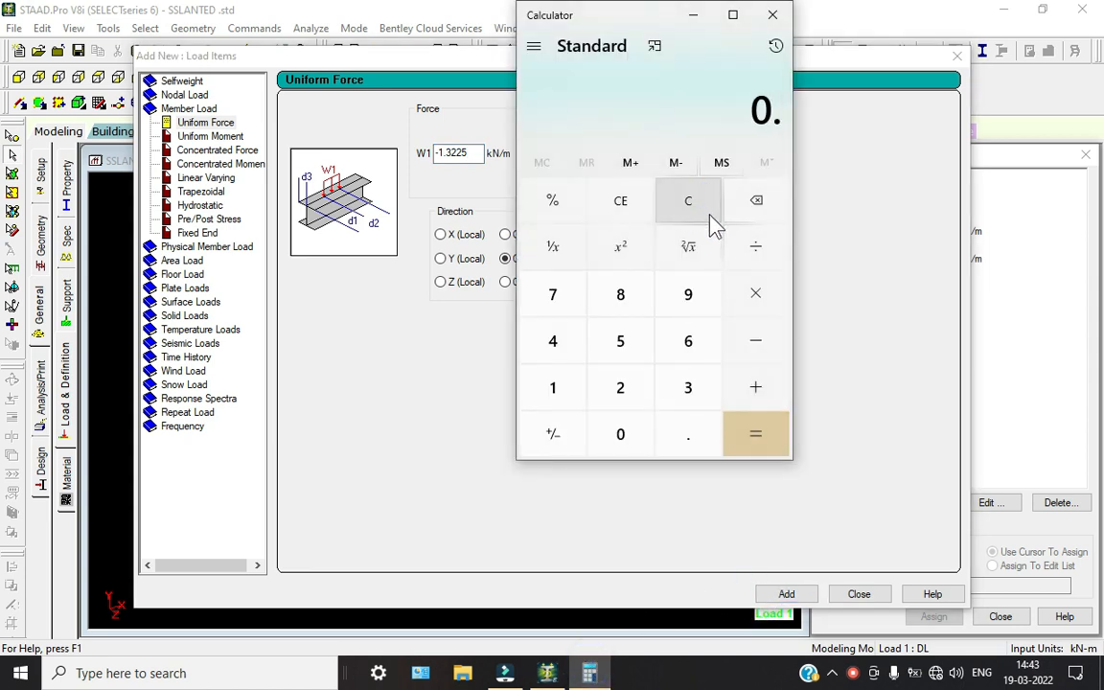
click(756, 295)
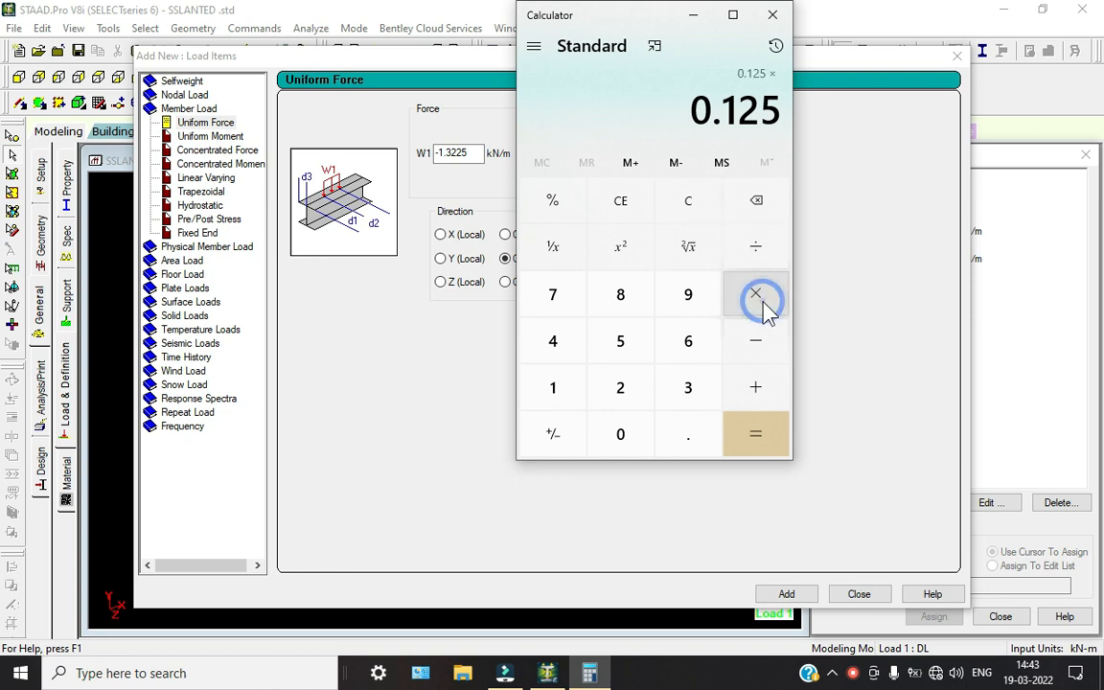
text(25)
key(Return)
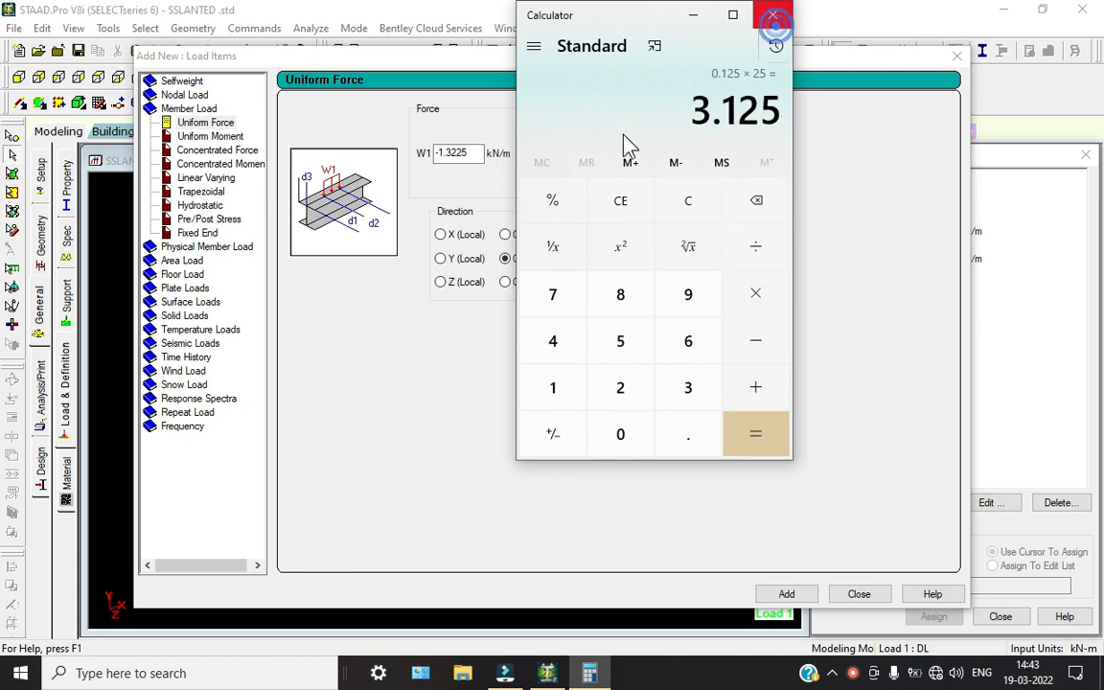
click(772, 14)
double_click(470, 152)
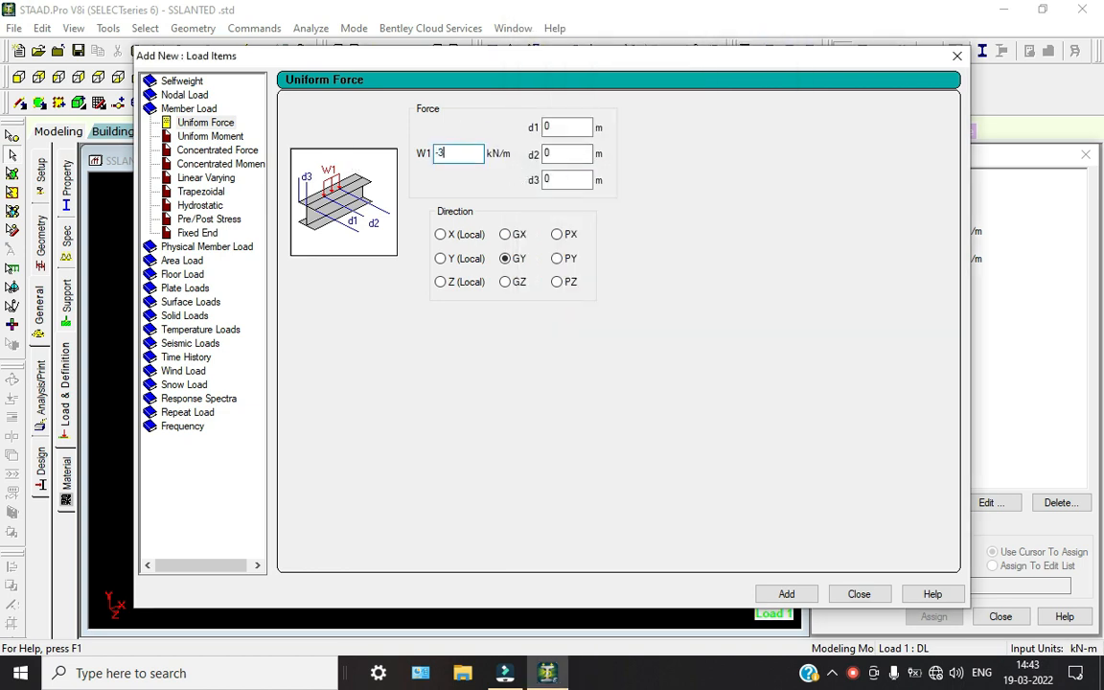
click(781, 595)
click(855, 594)
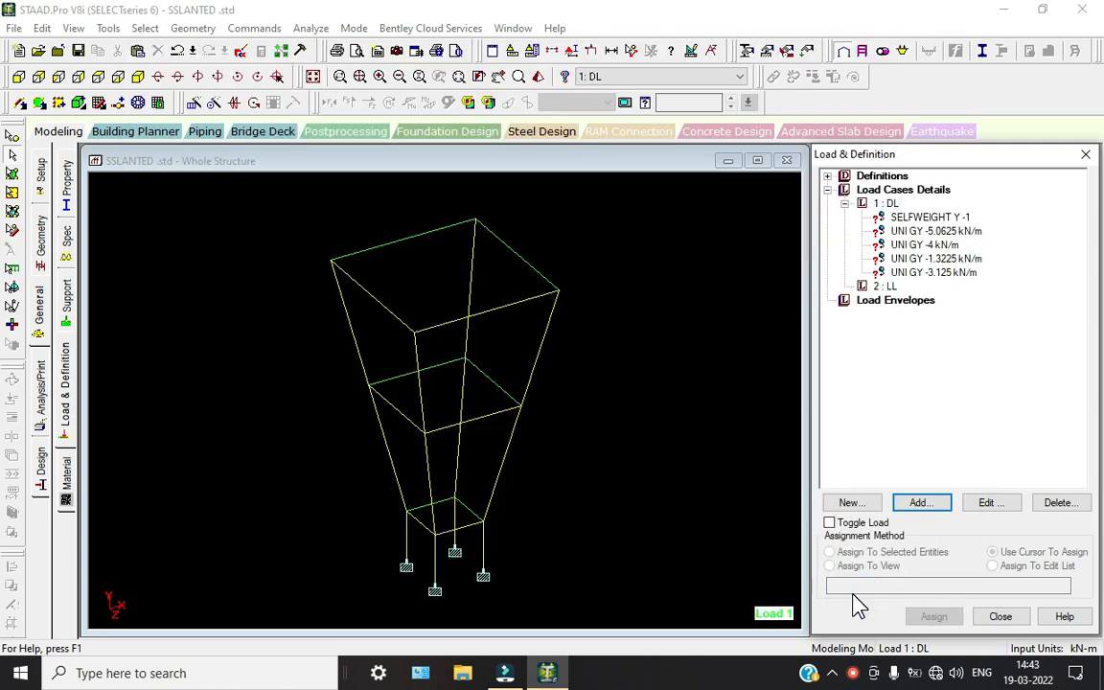
Assign the DL case's selfweight load to the whole structure in view
click(927, 218)
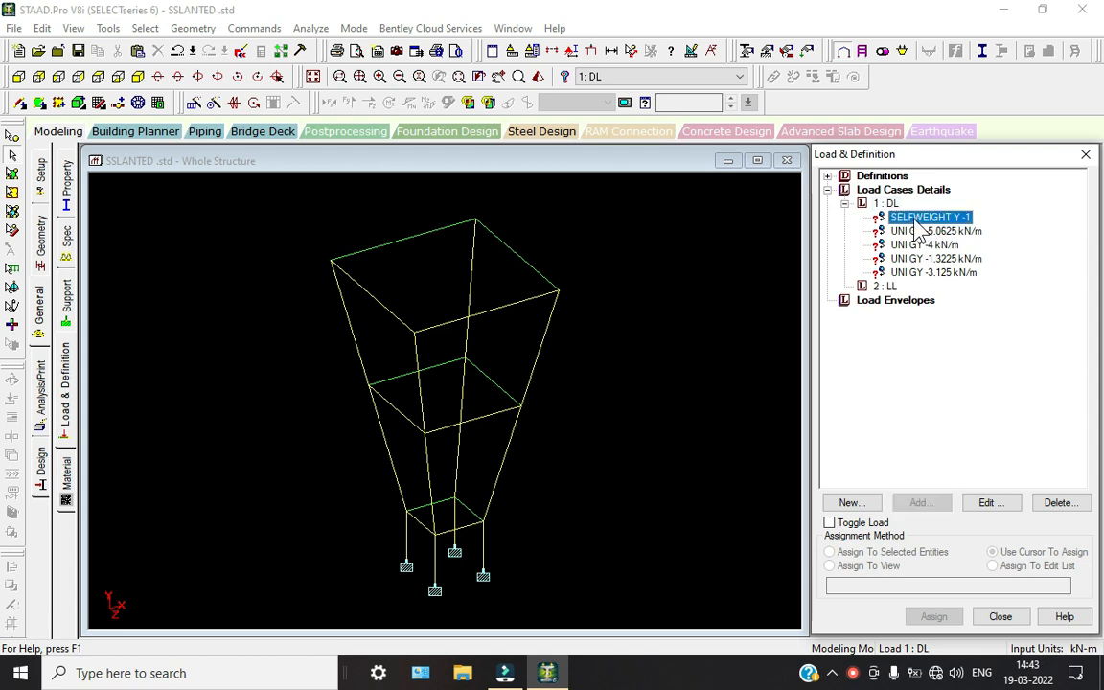
click(851, 565)
click(933, 616)
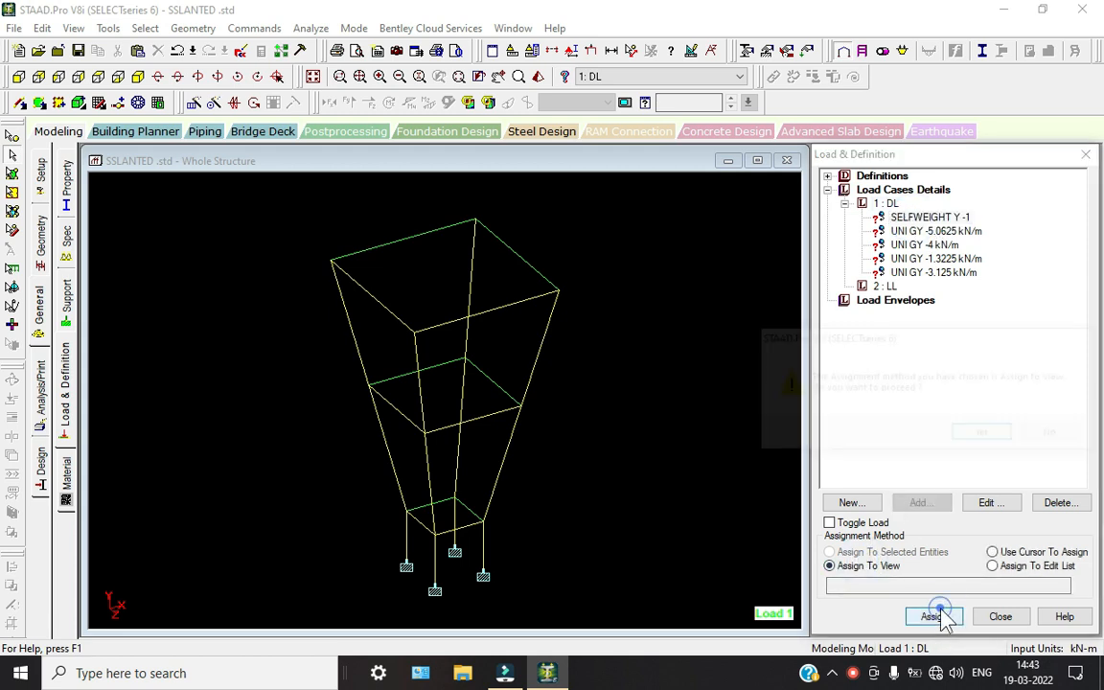
click(977, 436)
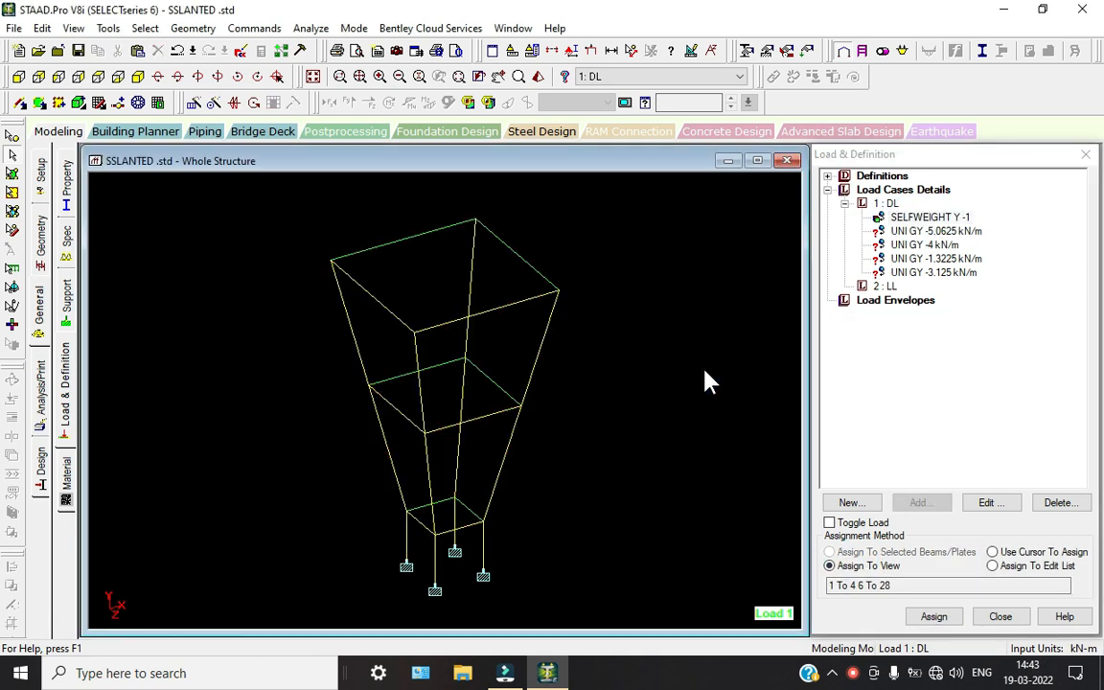
Assign the uniform GY -5.0625 kN/m load to all slanted and vertical columns, selected in the front view
click(931, 230)
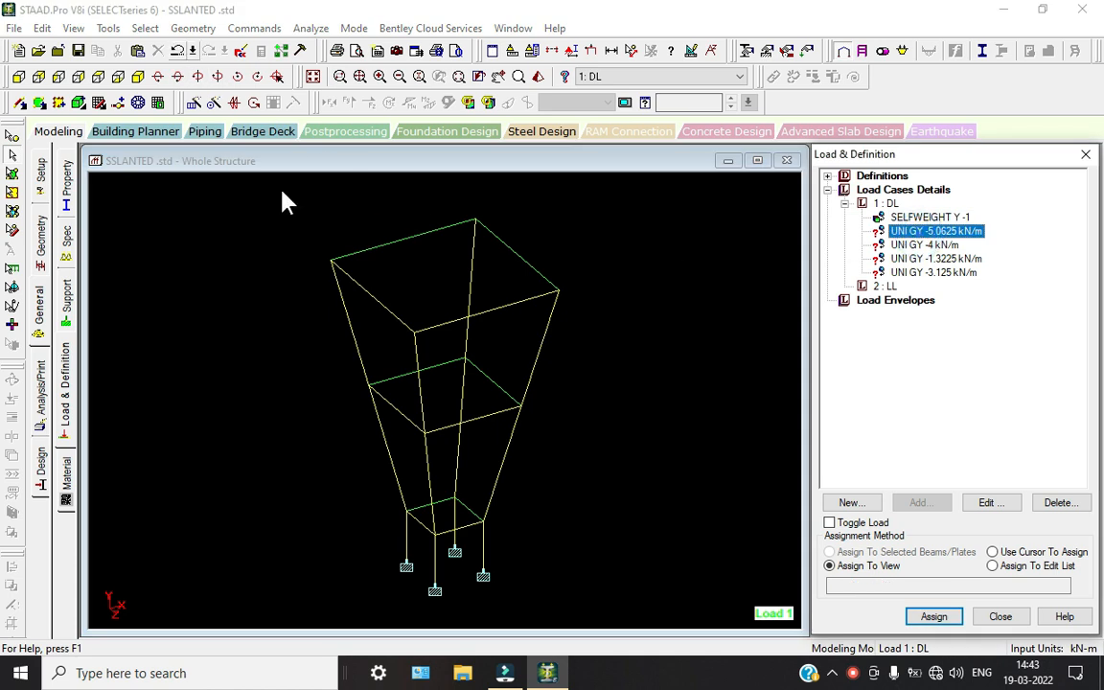
click(21, 81)
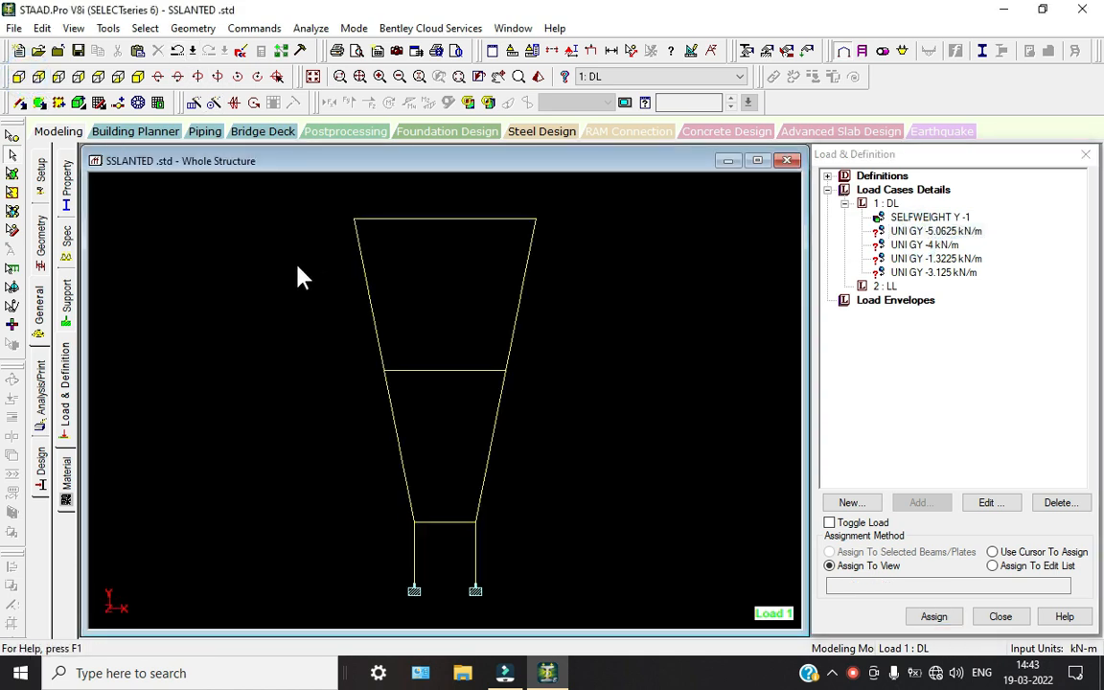
drag(297, 268, 751, 323)
ctrl+drag(360, 433, 548, 461)
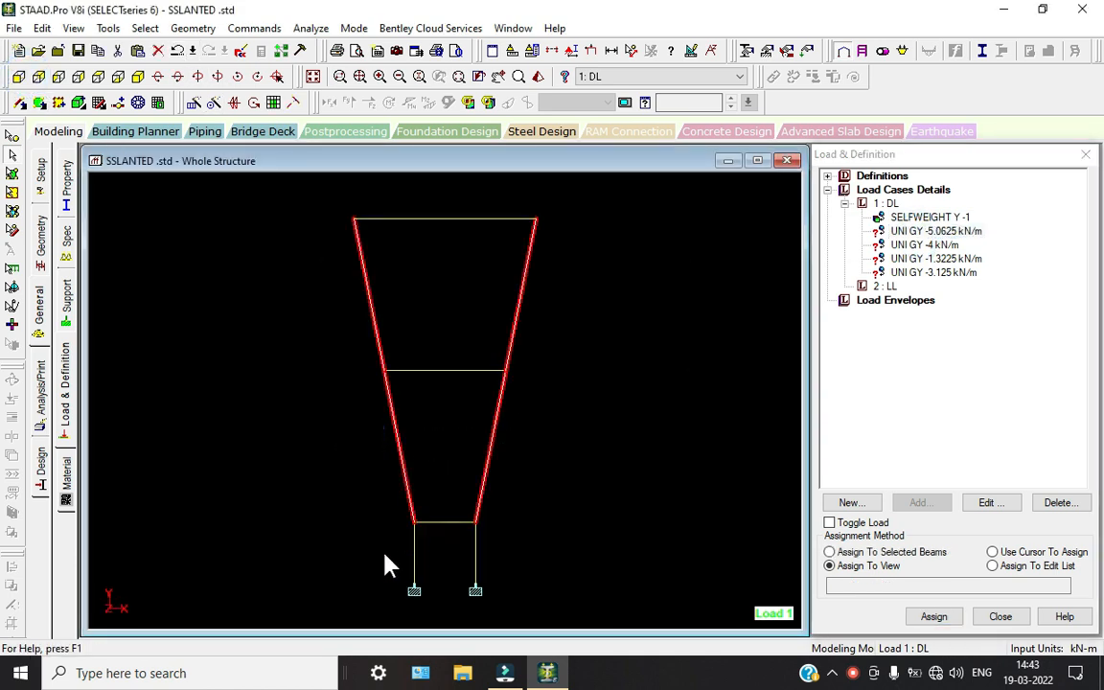
ctrl+drag(385, 554, 543, 563)
ctrl+drag(433, 554, 397, 567)
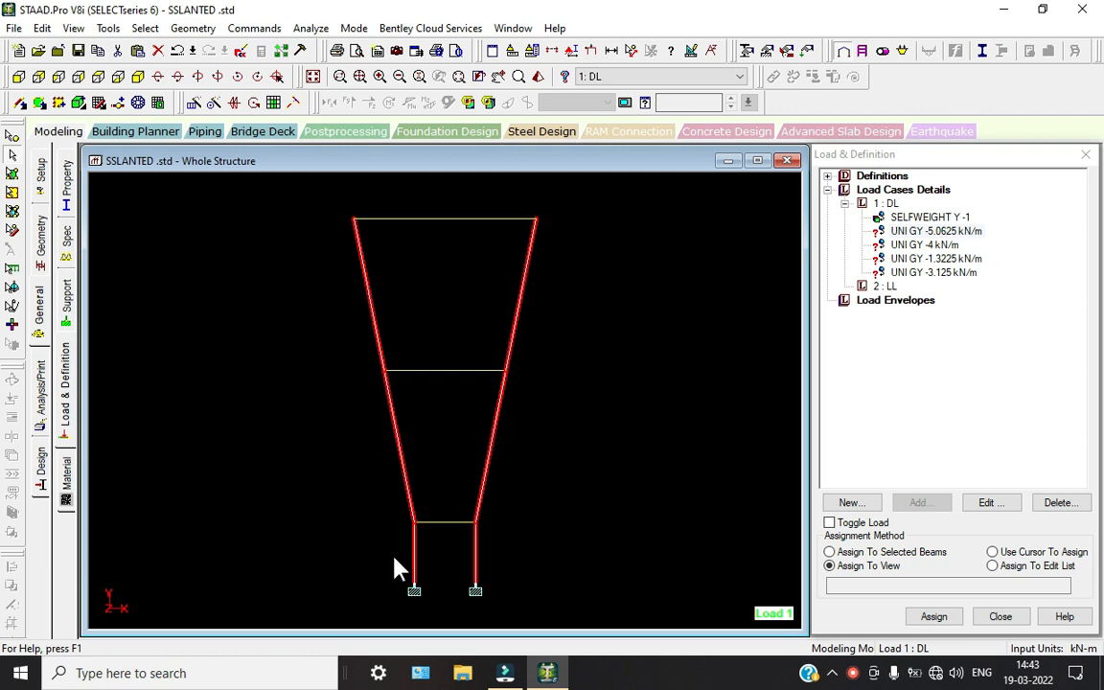
click(874, 553)
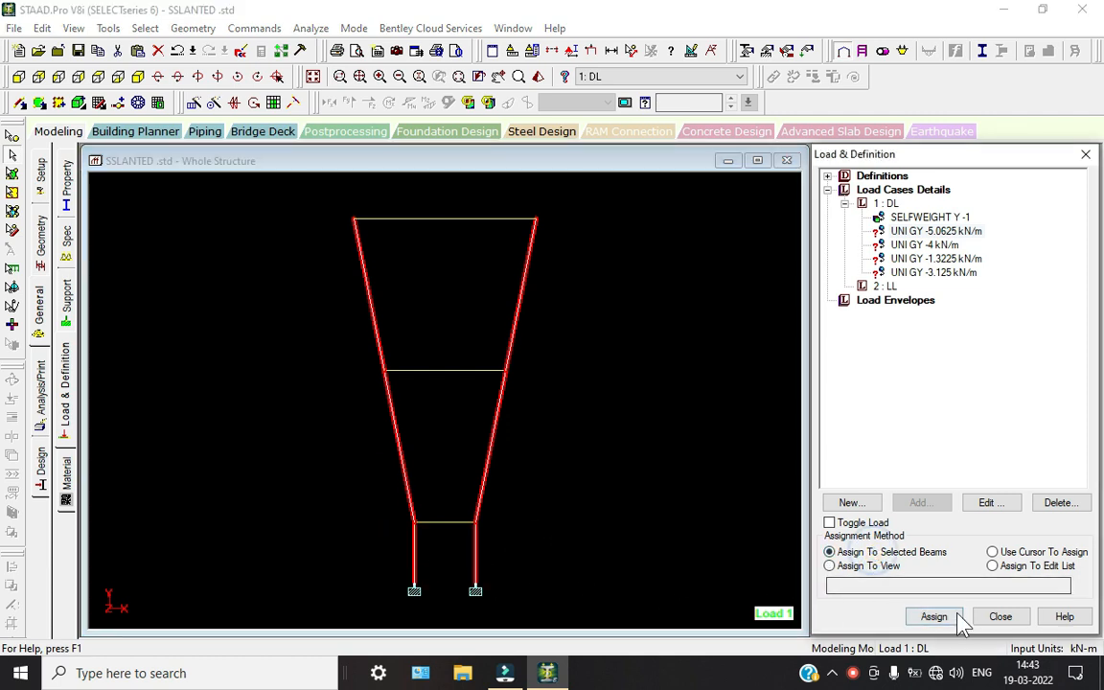
click(940, 616)
click(979, 438)
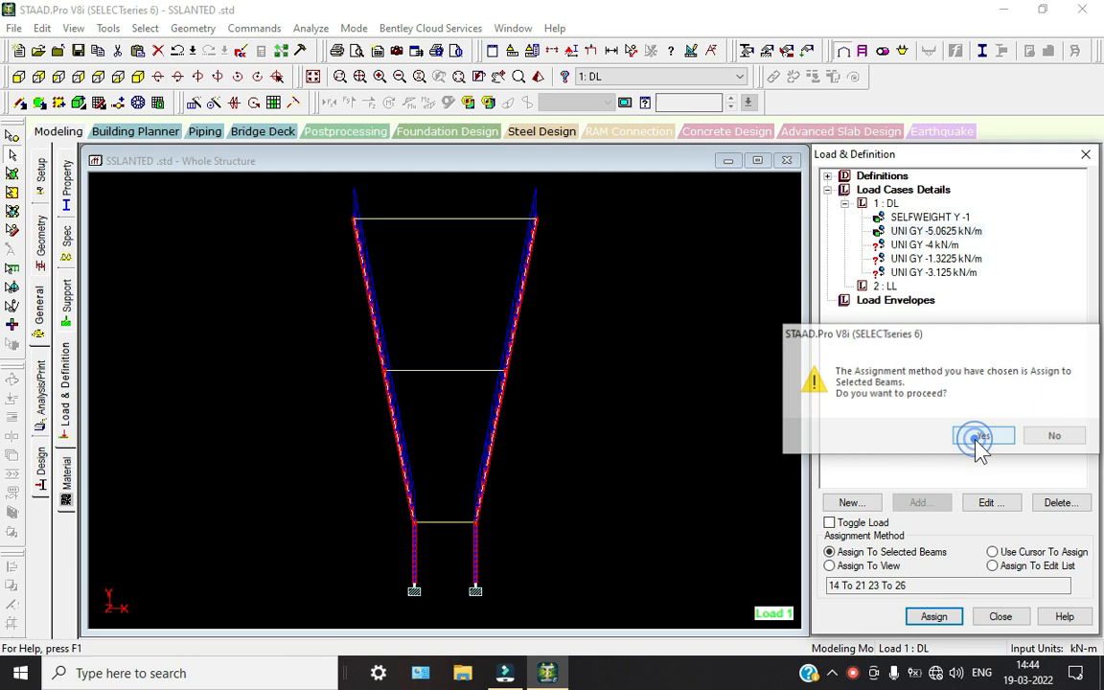
click(705, 444)
Assign the uniform GY -4 kN/m load to the beams of the lowest level
click(922, 245)
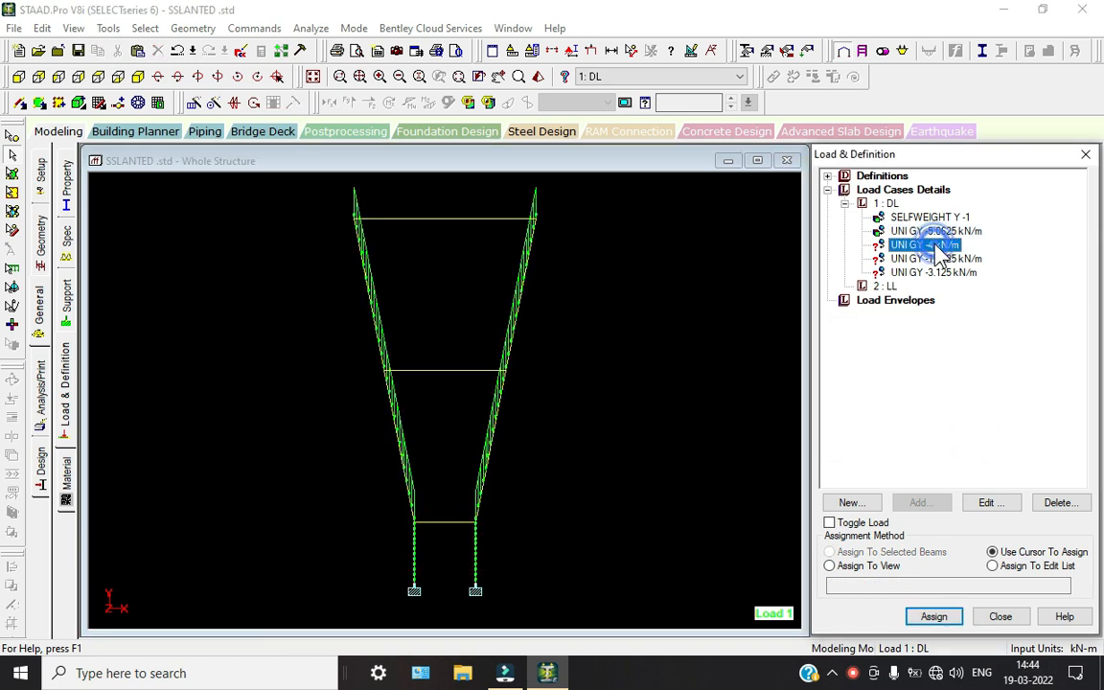
click(410, 516)
click(446, 522)
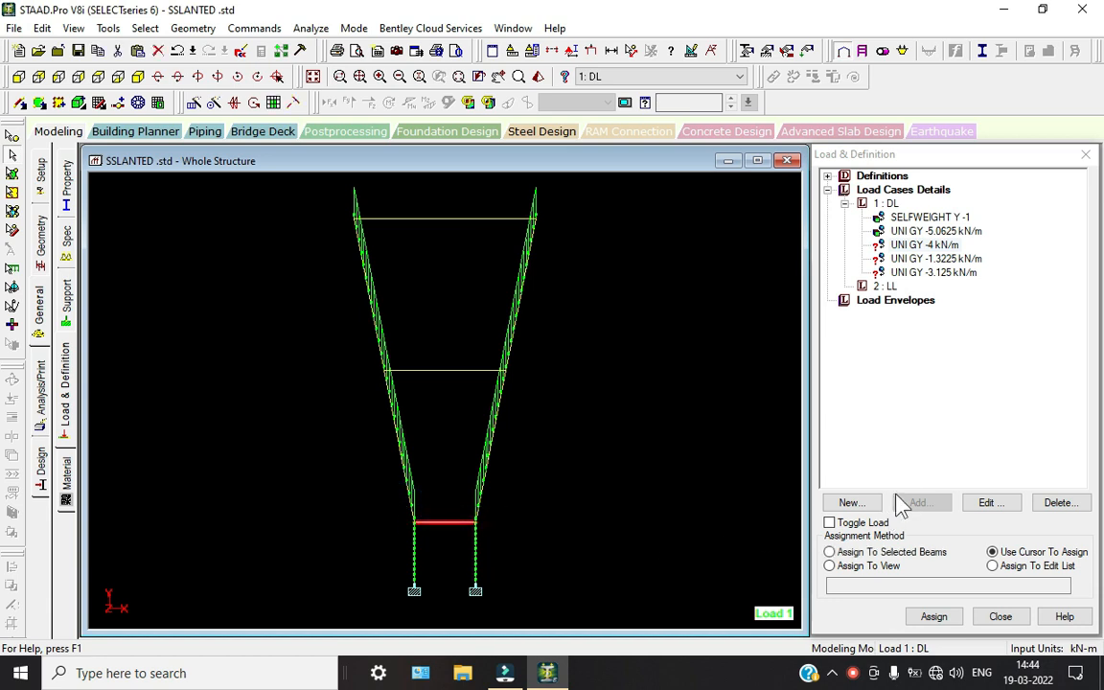
click(862, 553)
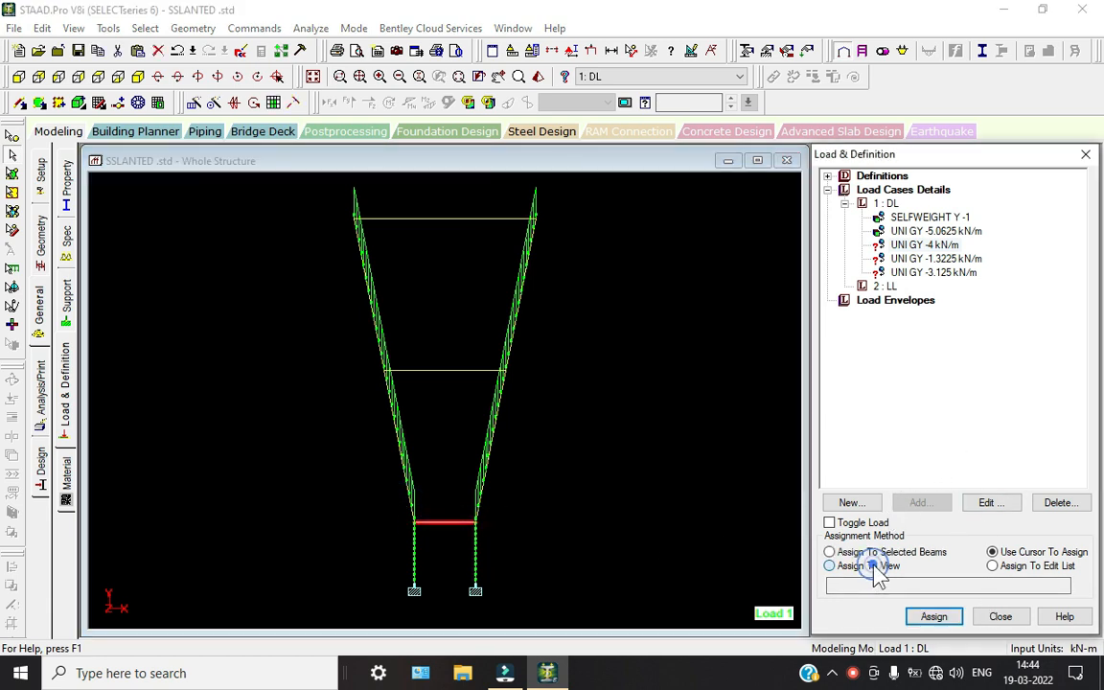
click(934, 616)
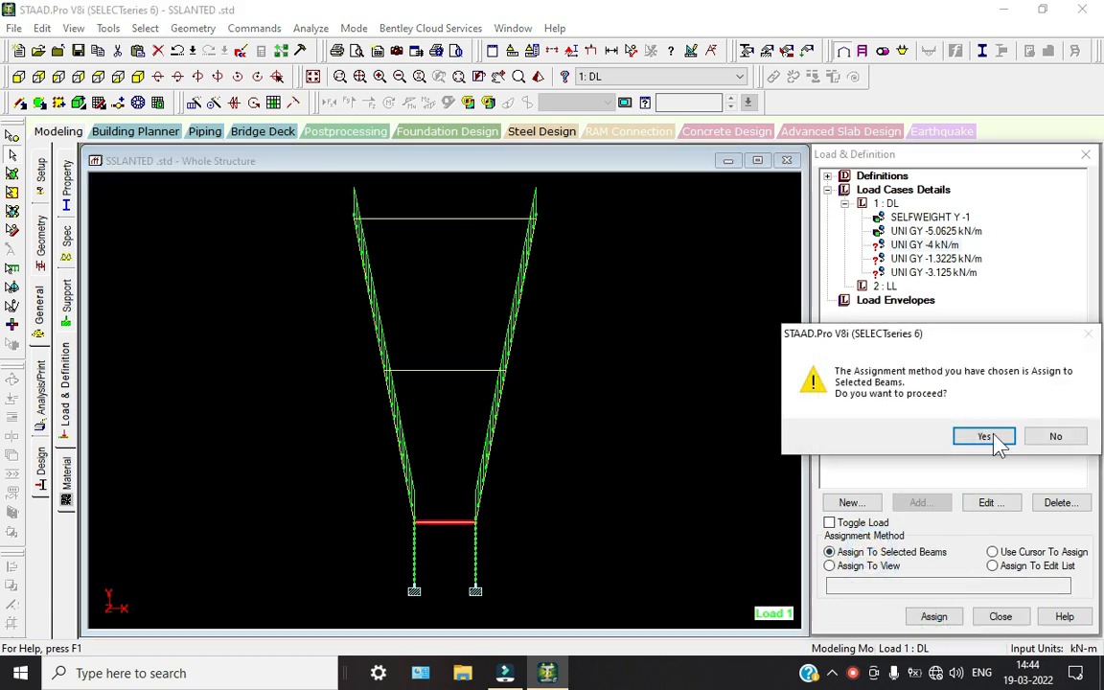
click(983, 436)
click(637, 479)
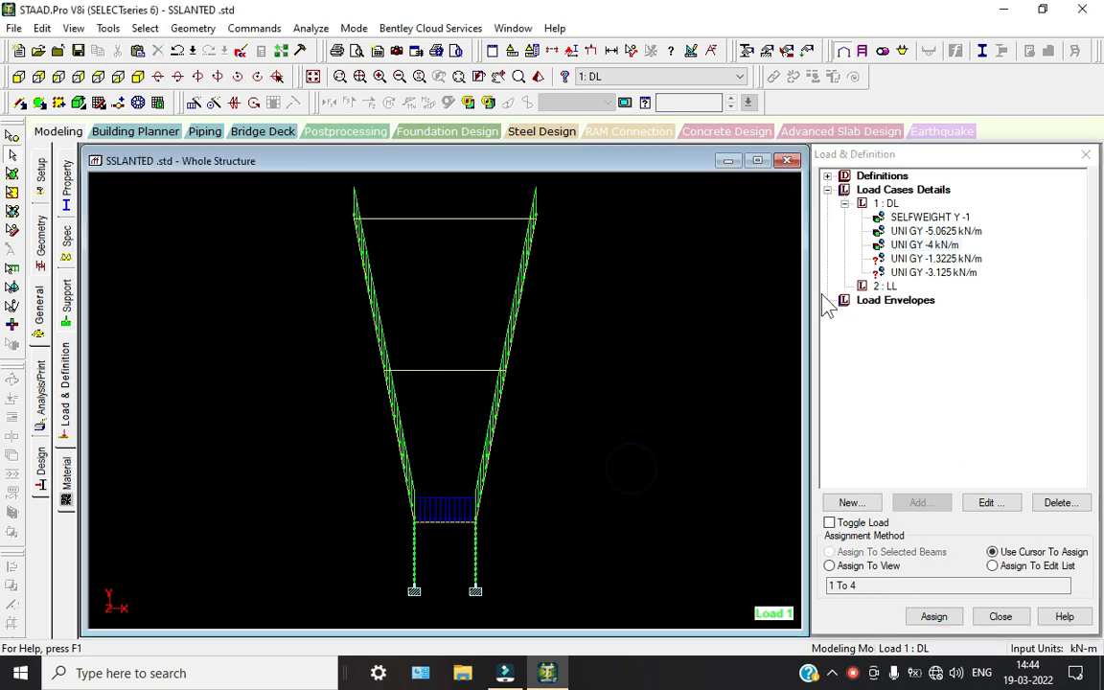
Assign the uniform GY -1.3225 kN/m load to the beams of the middle and top levels
click(958, 260)
drag(307, 202, 618, 241)
click(440, 370)
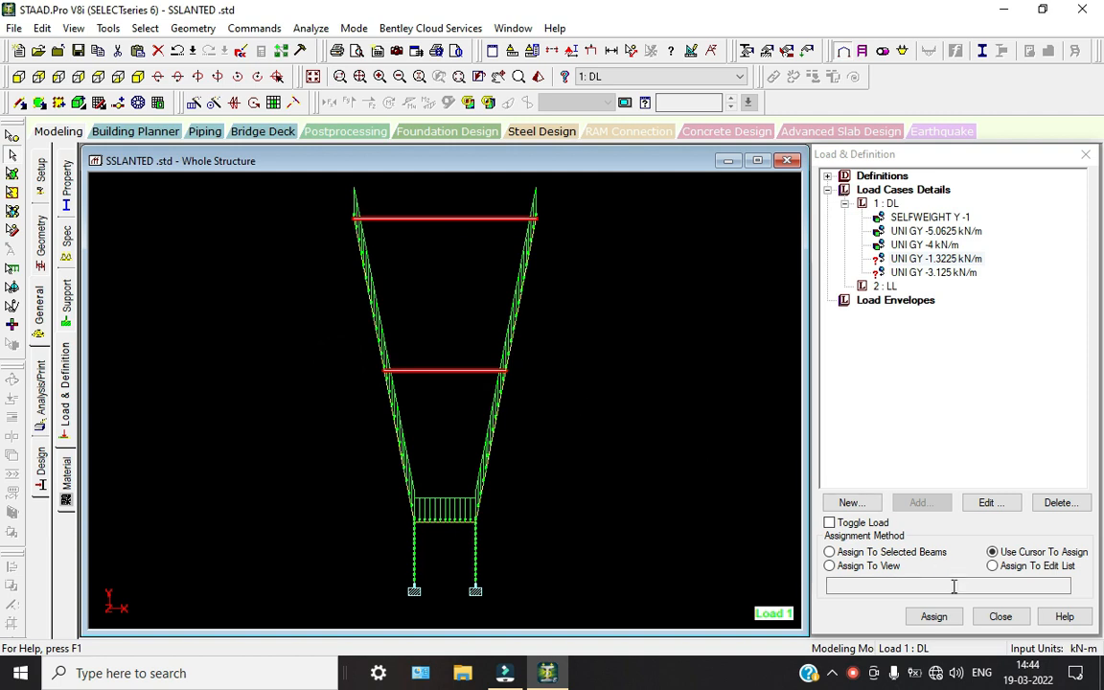
click(934, 616)
click(934, 616)
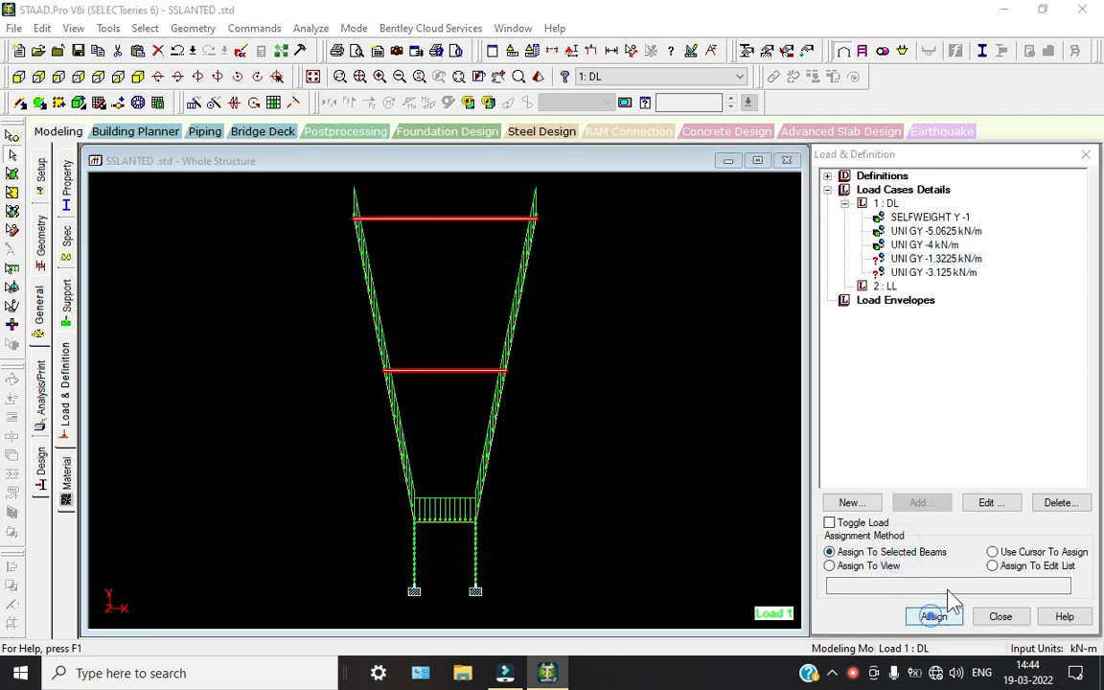
click(980, 434)
click(621, 362)
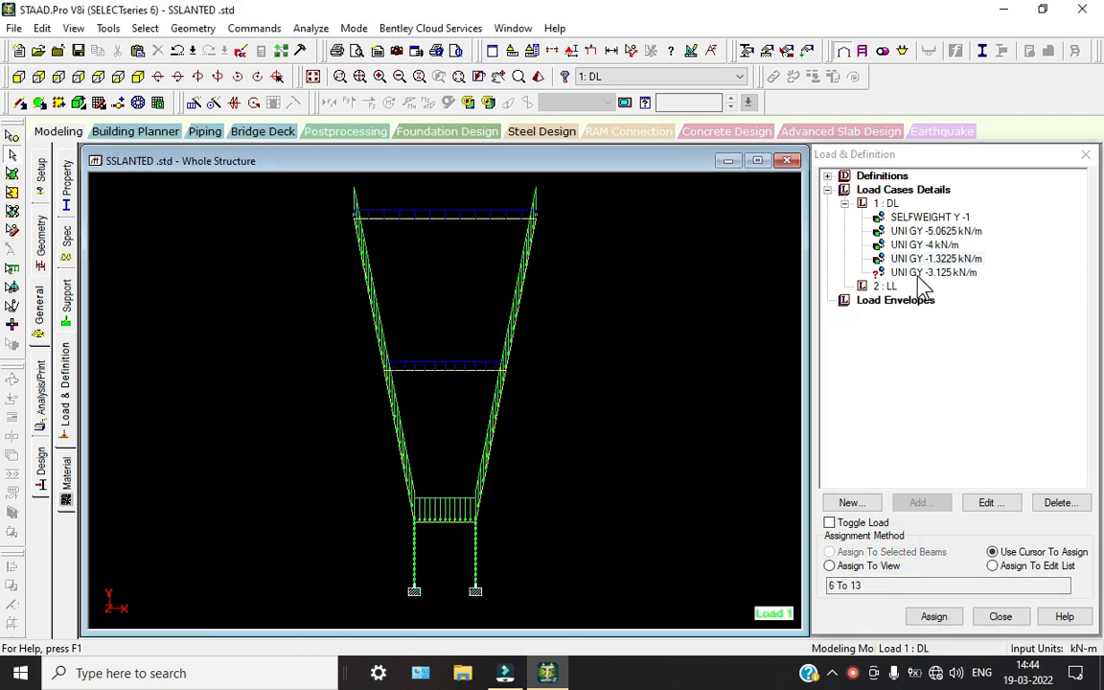
Assign the uniform GY -3.125 kN/m load to all members in view and return to the isometric view
click(927, 273)
click(830, 565)
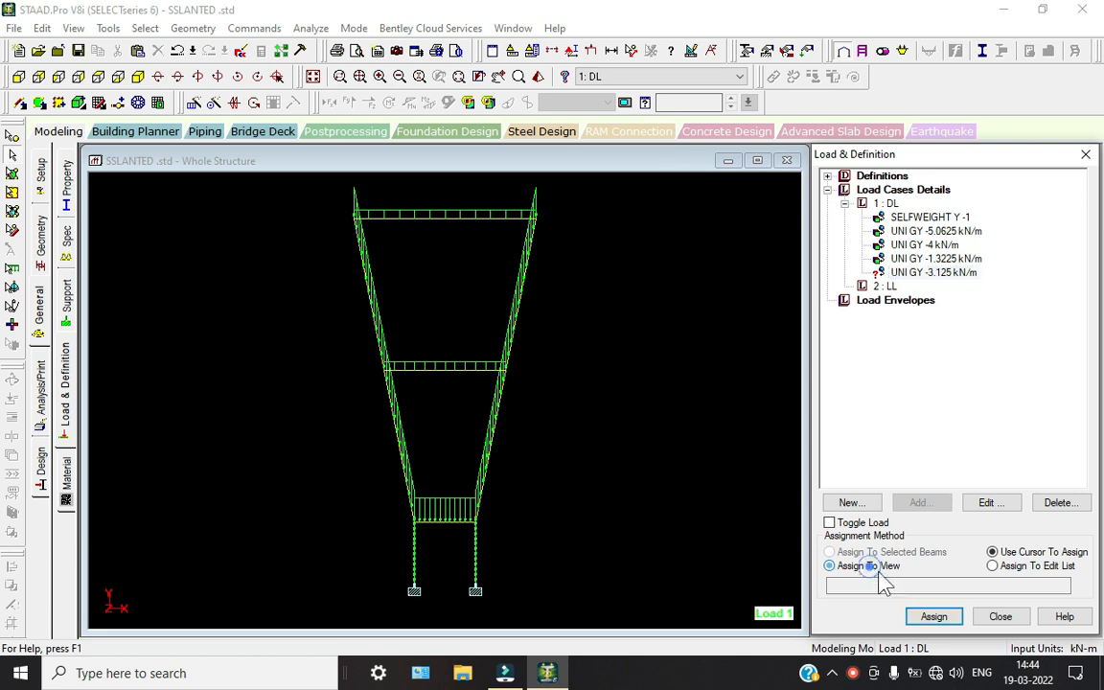
click(934, 616)
click(985, 435)
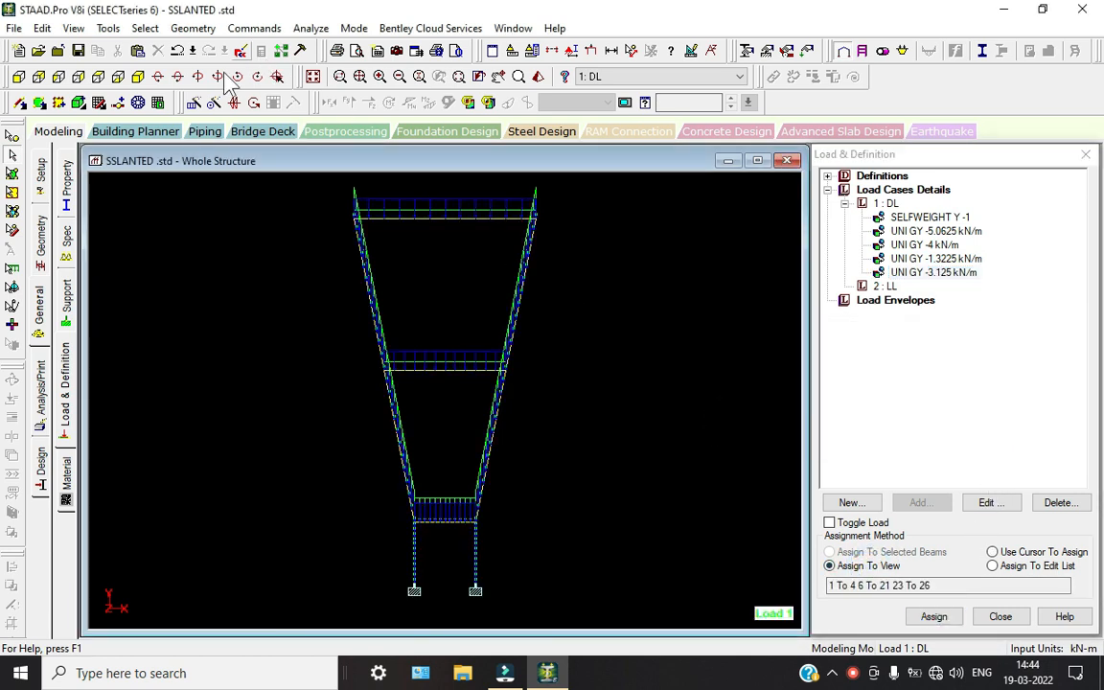
click(138, 76)
scroll(566, 435, up, 1)
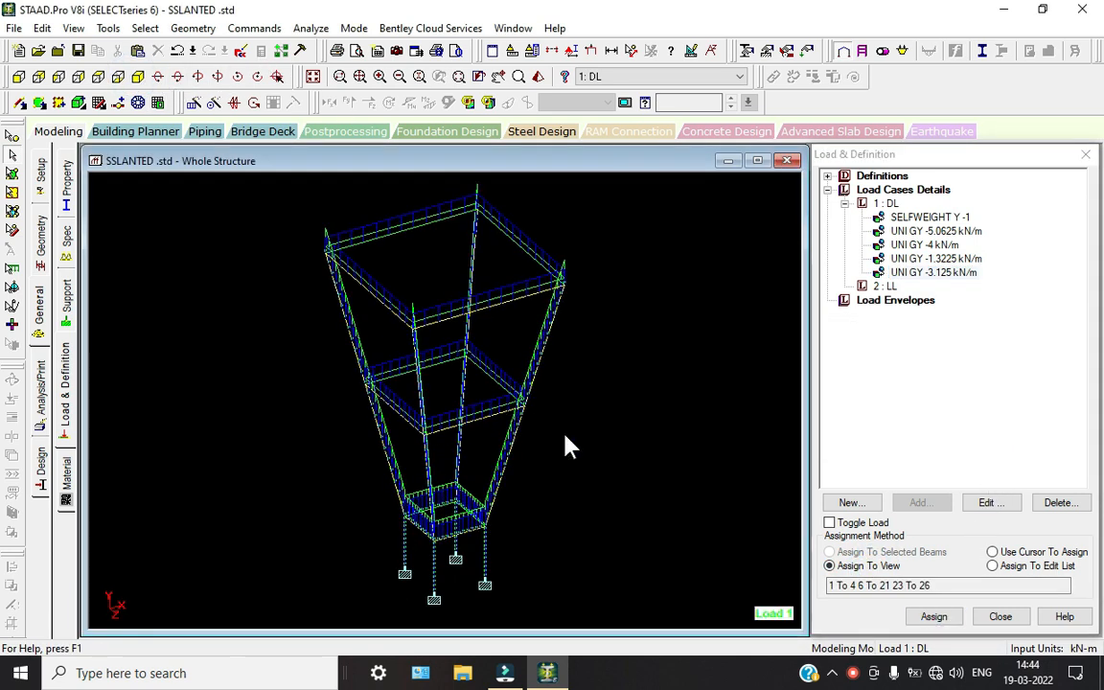
Add a floor load of -3 kN/m2 in global Y over the Y range 0 to 15 m to the LL case and display it
click(884, 285)
click(917, 503)
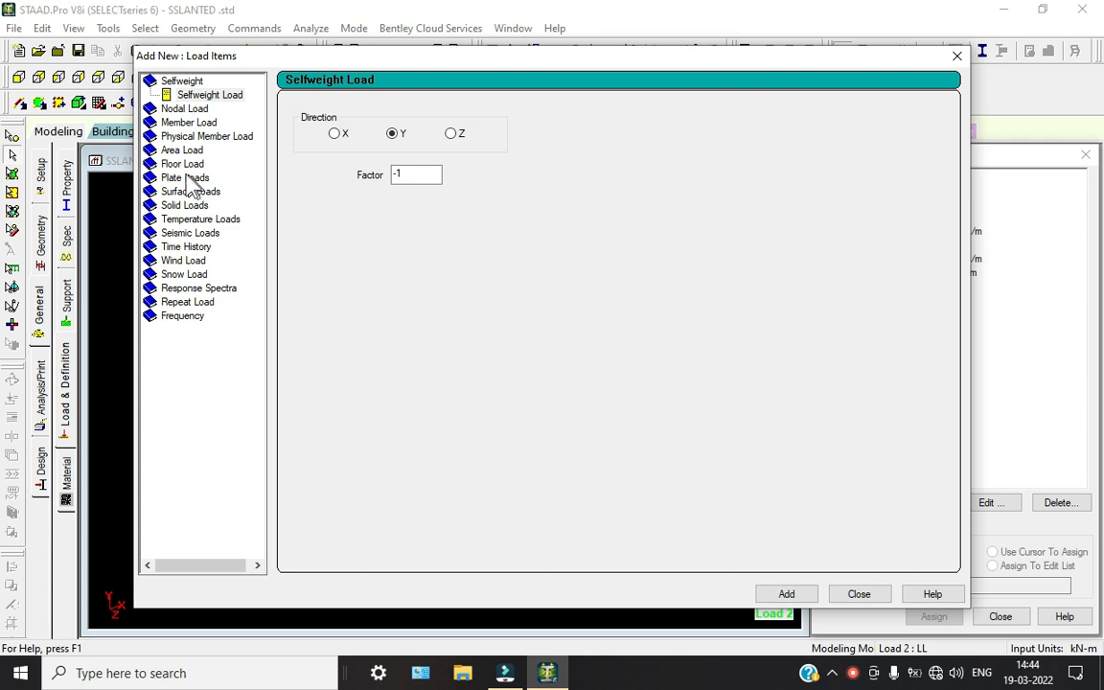
click(177, 165)
double_click(360, 188)
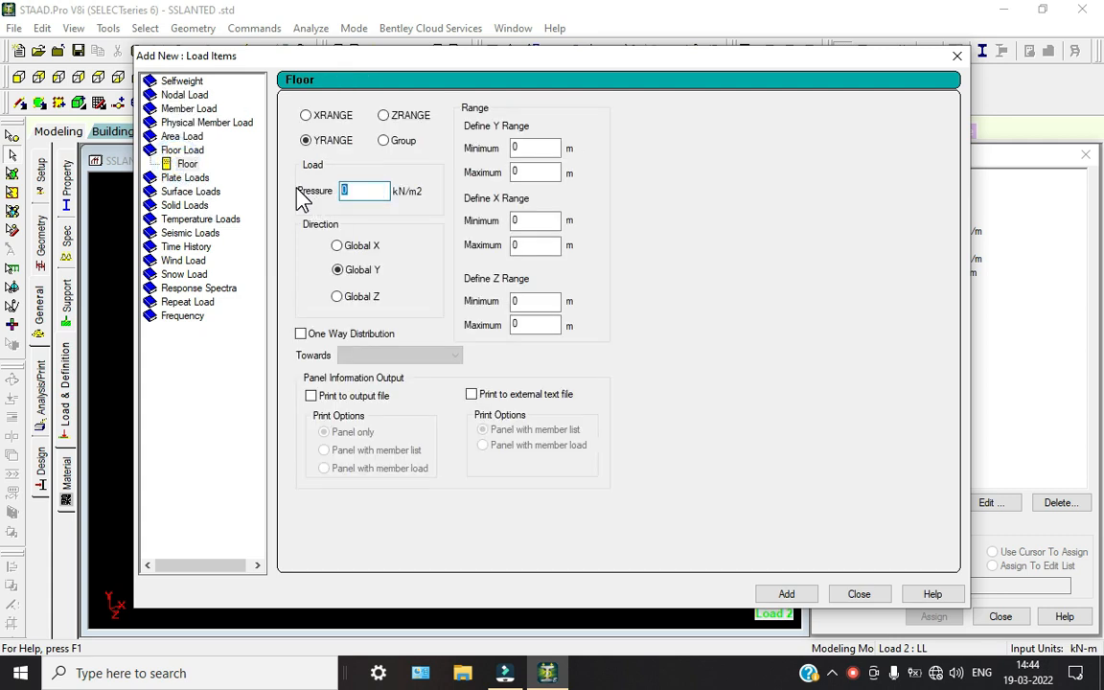
double_click(518, 170)
text(15)
click(772, 593)
click(855, 594)
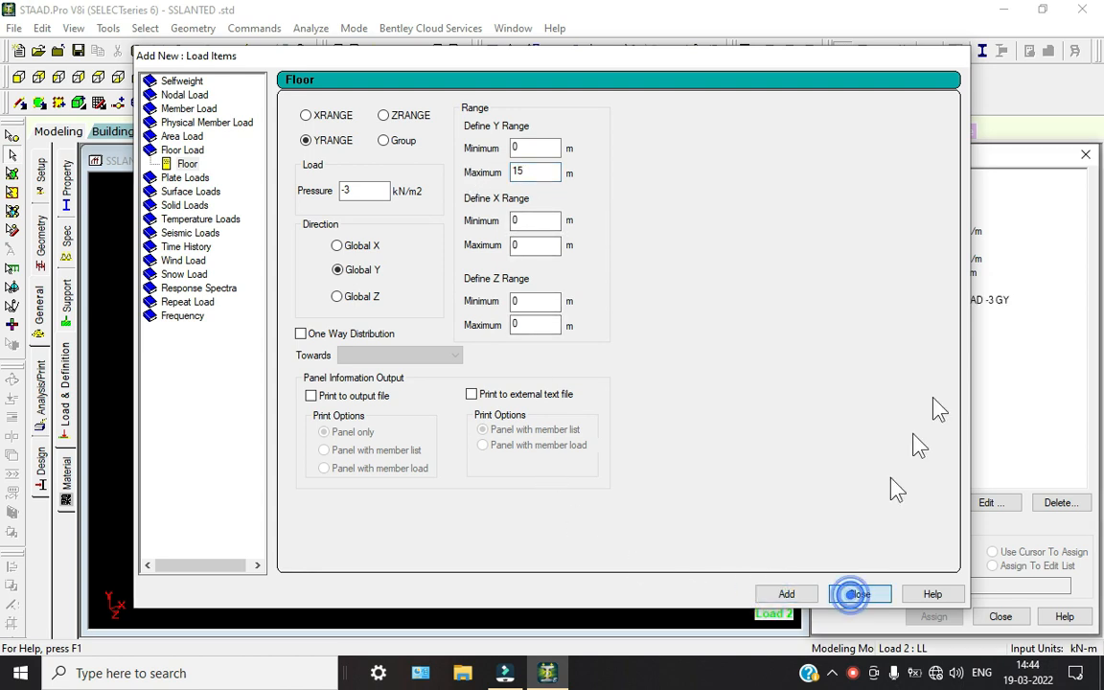
click(935, 303)
click(522, 498)
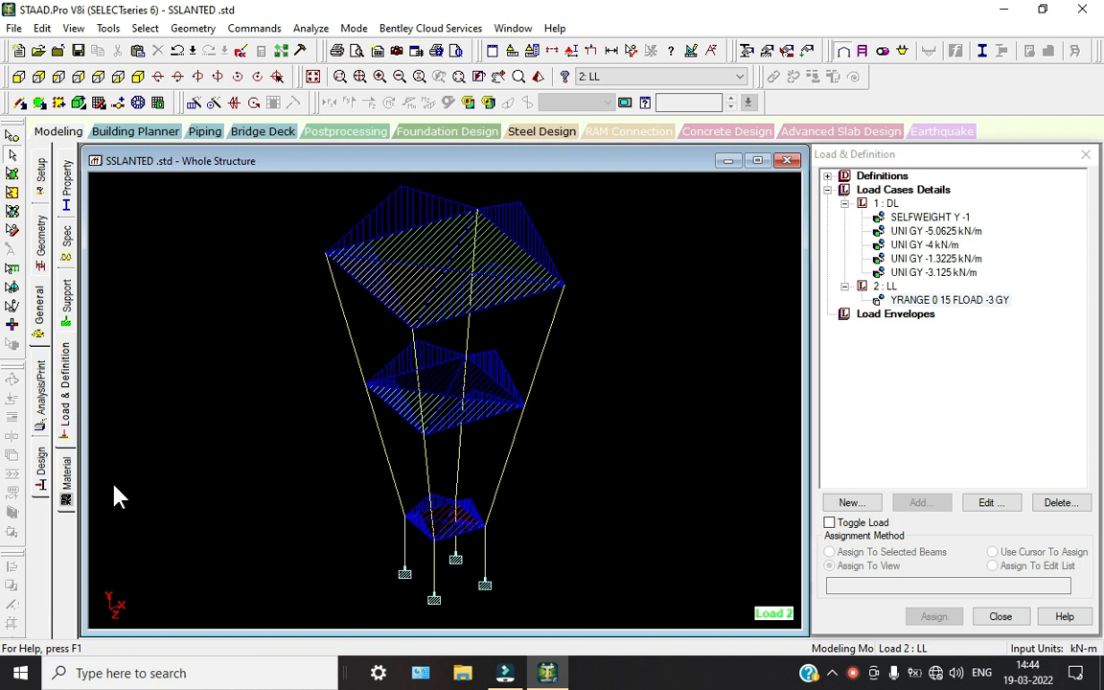
Add a Perform Analysis command with the No Print option
click(40, 393)
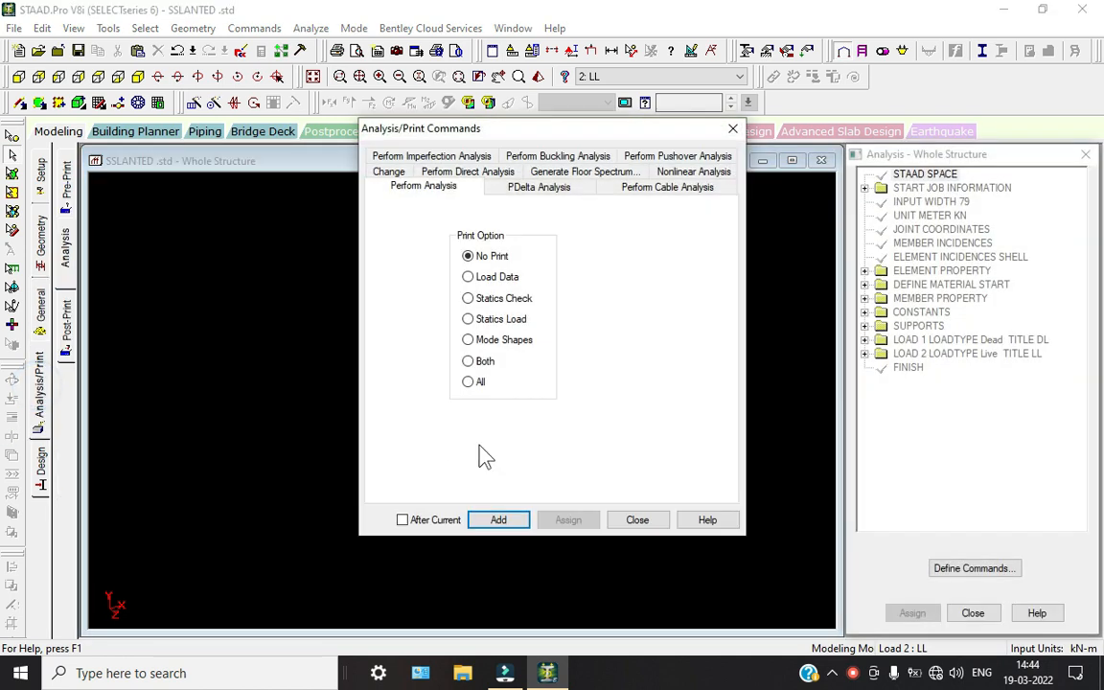
click(494, 520)
click(637, 521)
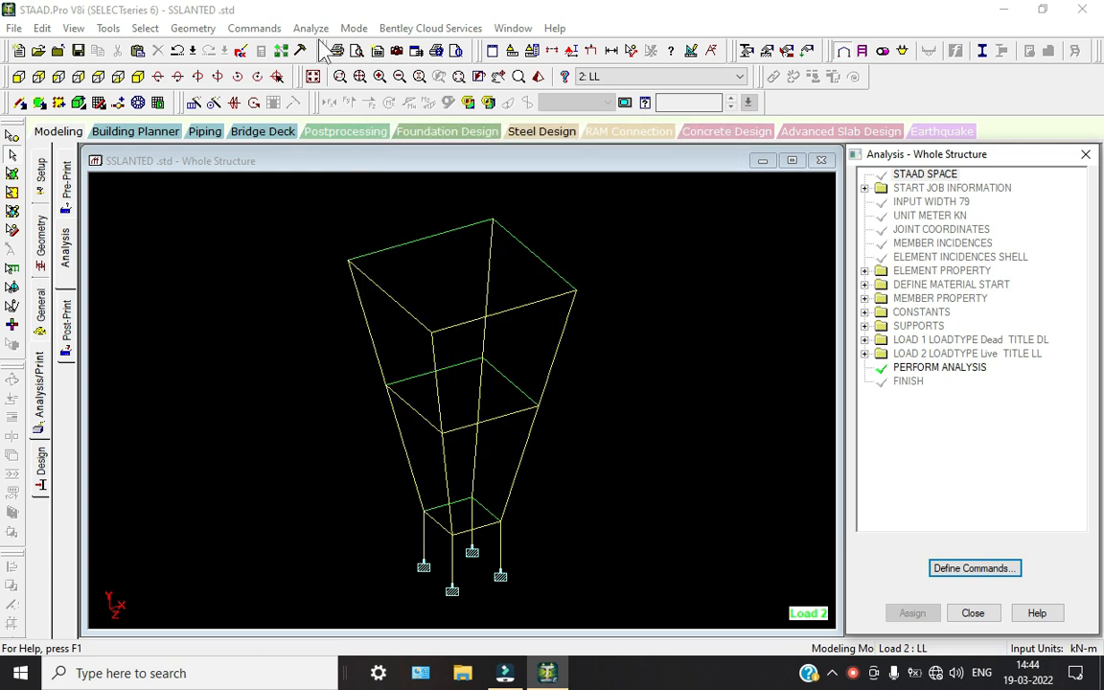
Run the analysis, saving the modified structure, and enter post-processing mode with load cases DL and LL selected
click(311, 28)
click(345, 46)
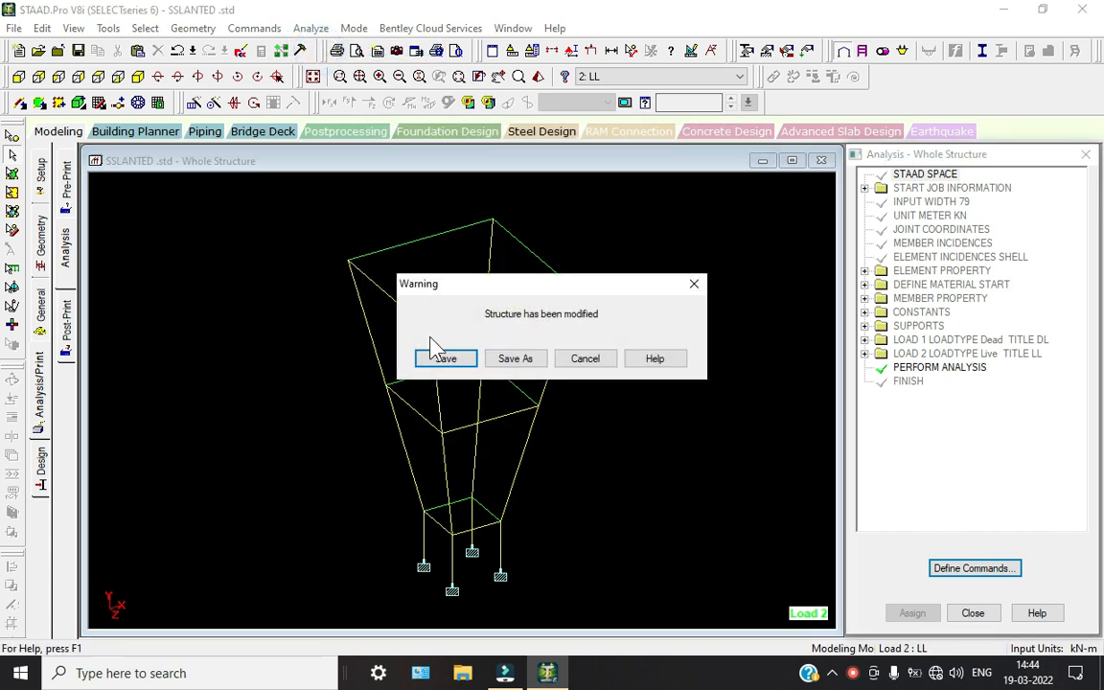
click(436, 357)
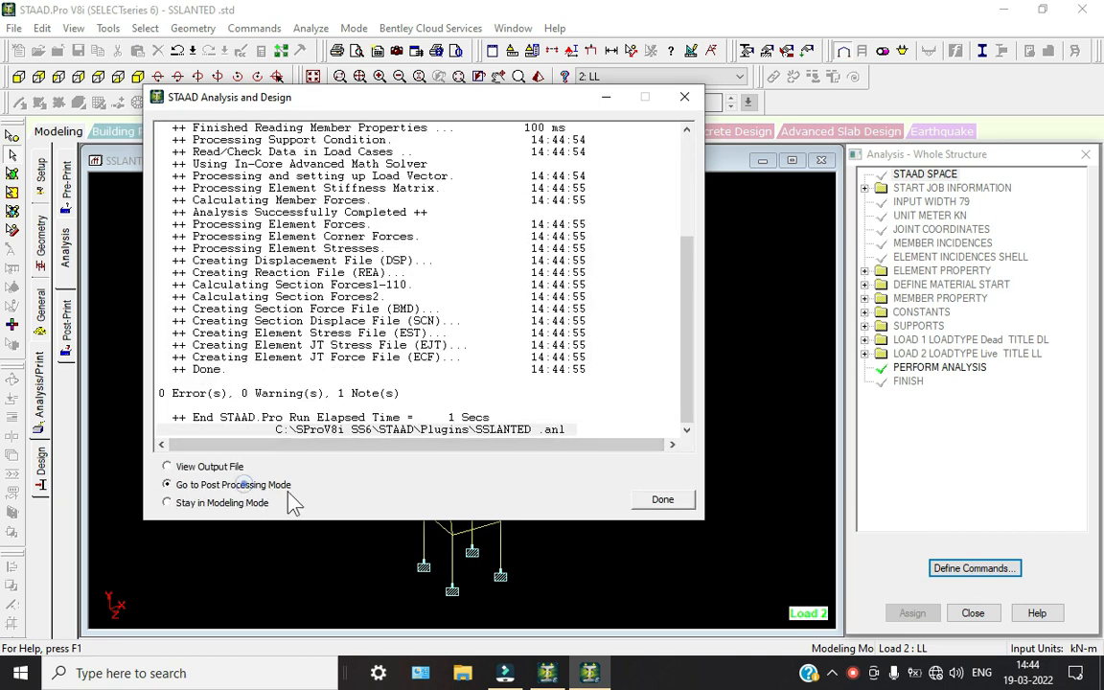
click(661, 499)
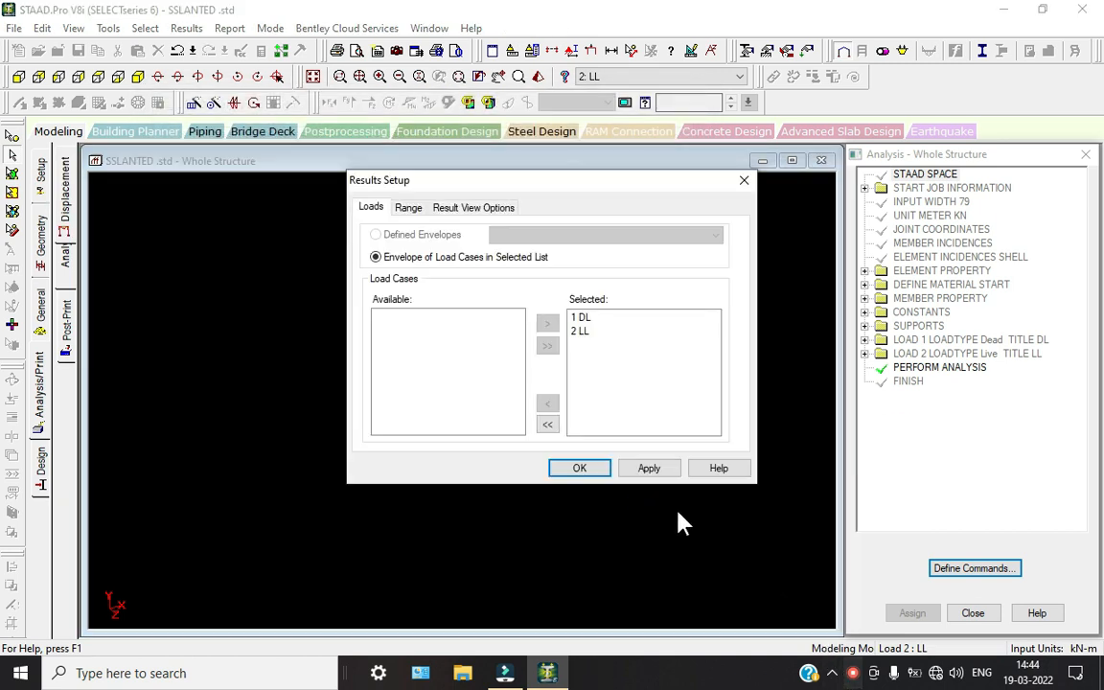
click(579, 468)
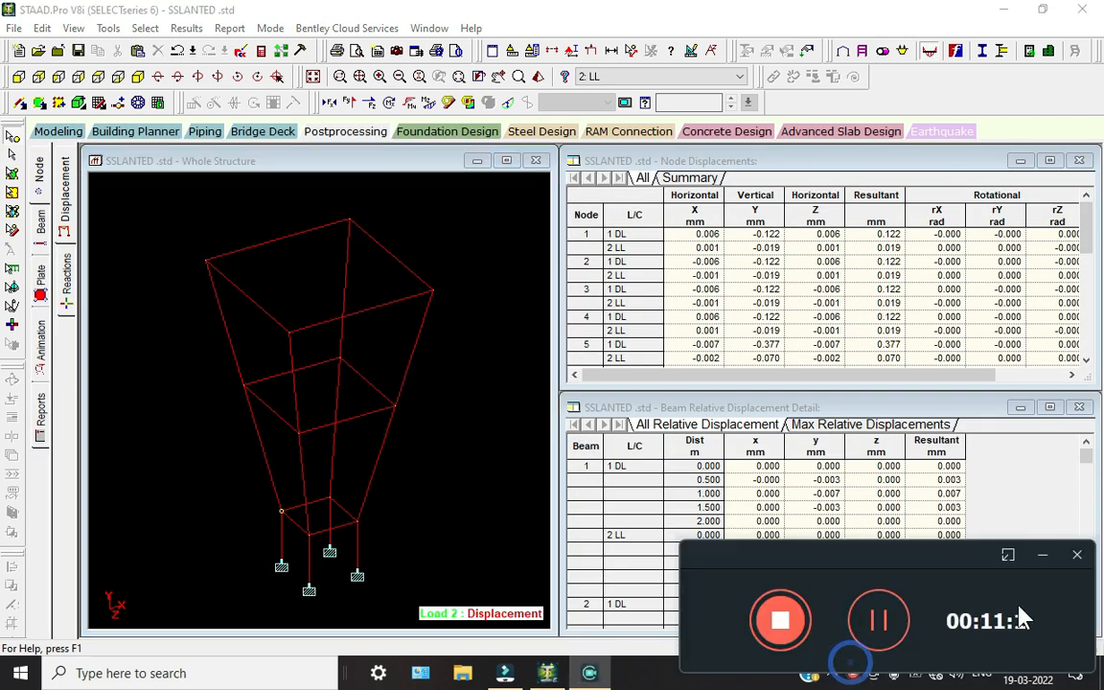
click(1044, 555)
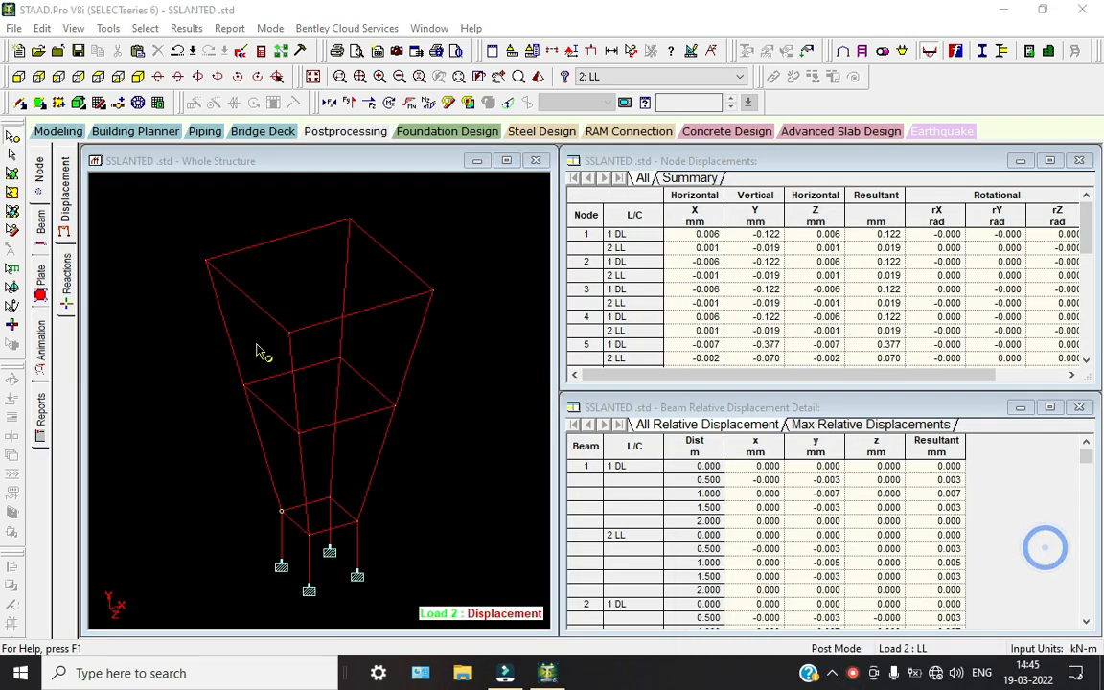
Review the beam force results and animate the structure's deflection for load case LL
click(40, 226)
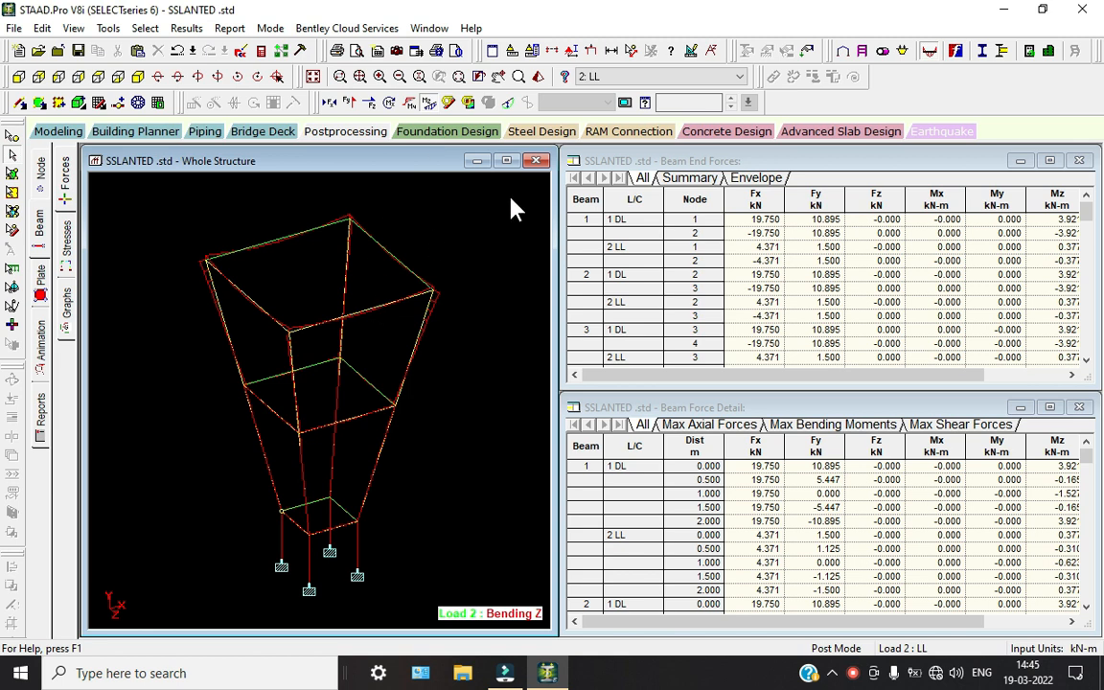
click(506, 103)
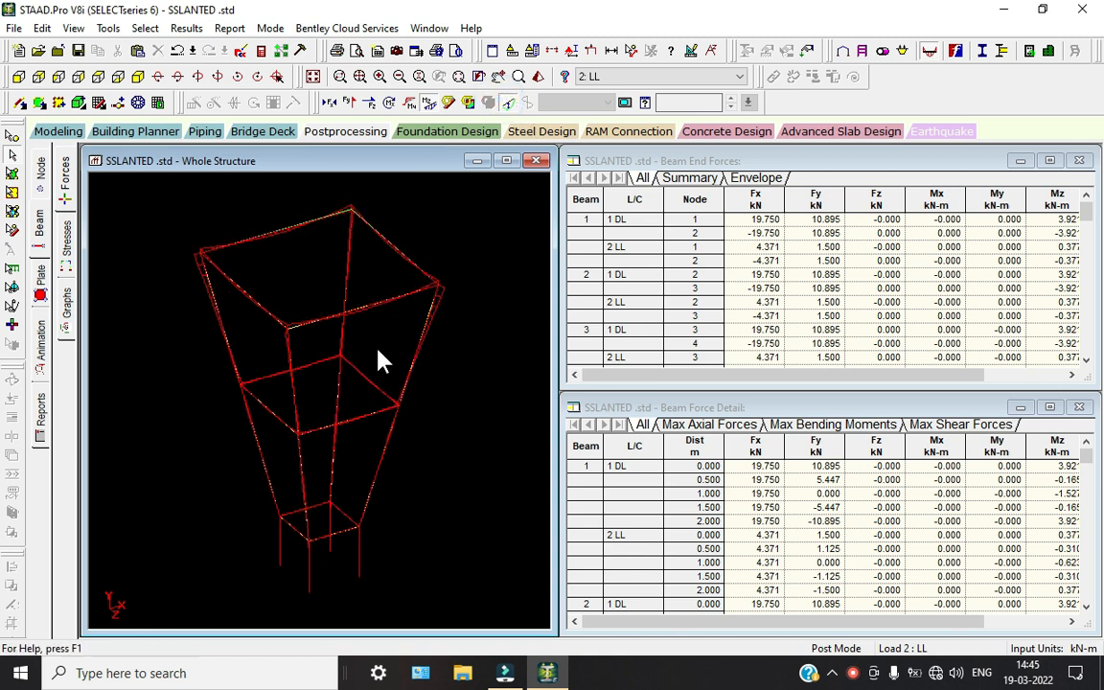
click(40, 337)
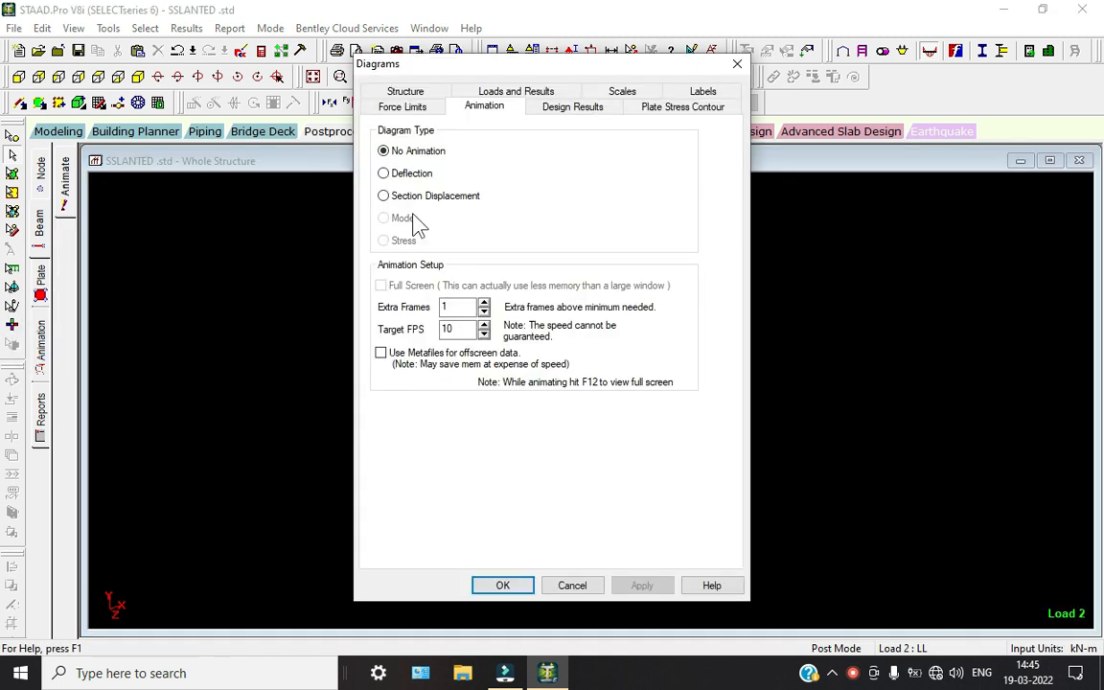
click(384, 173)
click(502, 586)
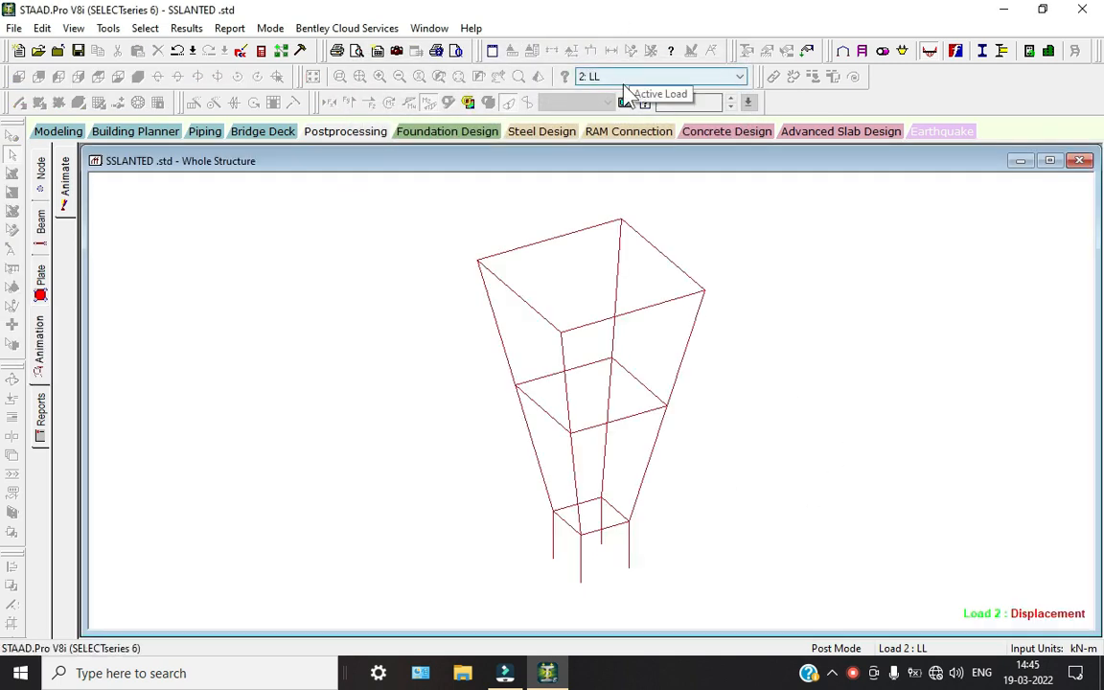
Switch the deflection animation to load case 1: DL
click(621, 75)
click(616, 88)
click(617, 82)
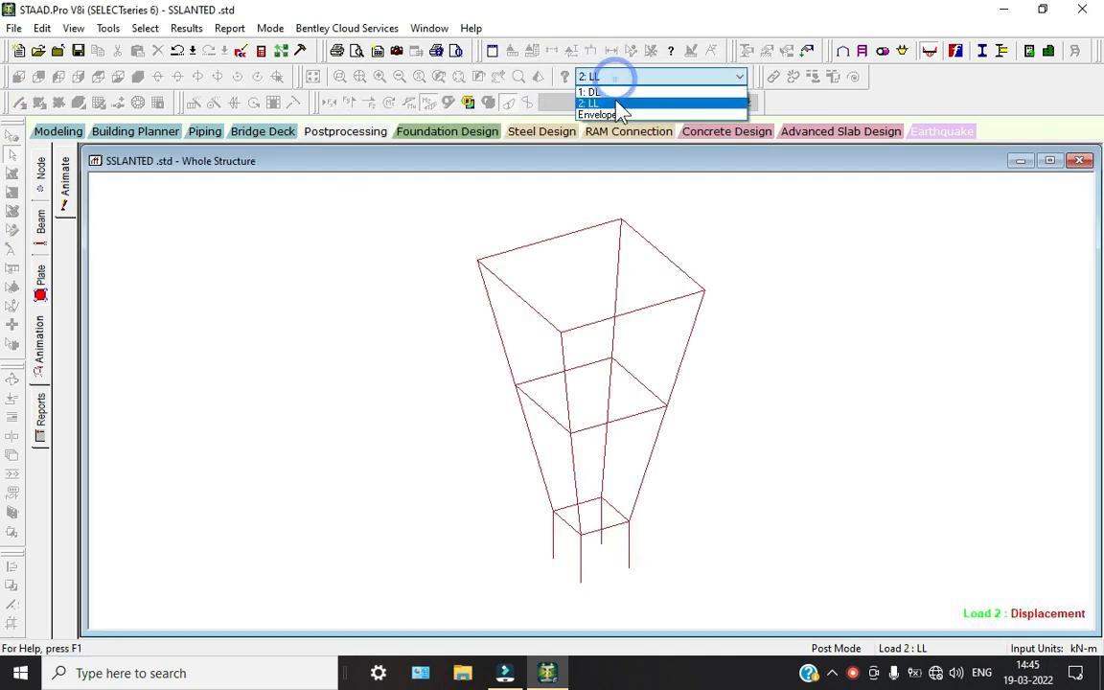
click(594, 91)
click(613, 78)
click(381, 266)
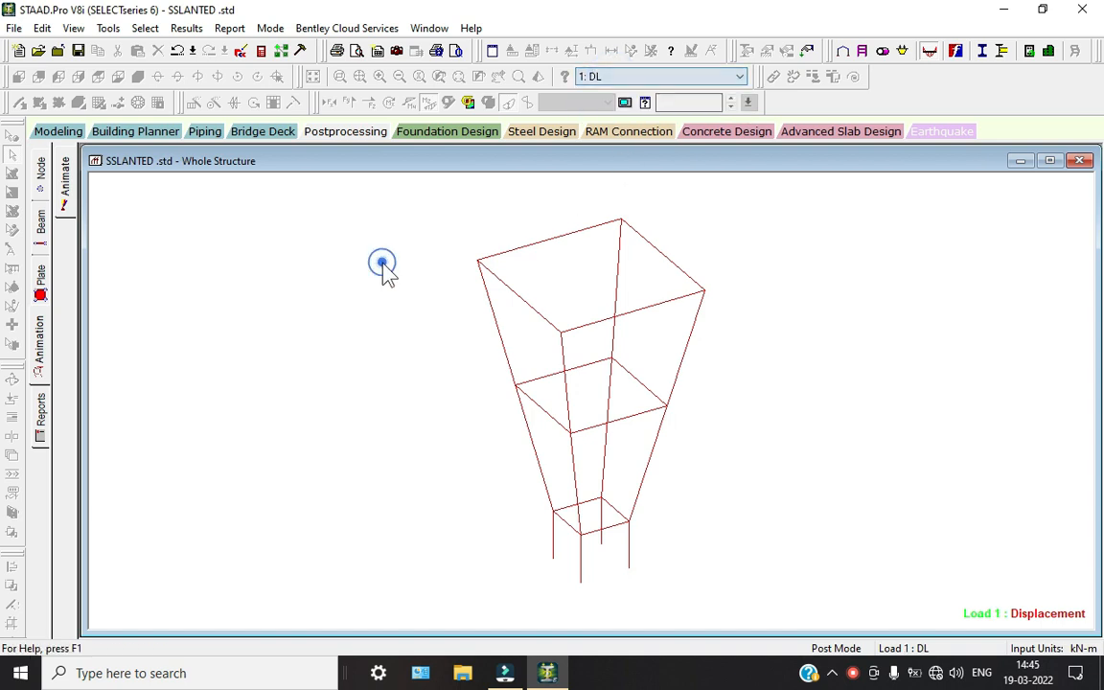
Return to modeling mode and set the concrete design code to IS456
click(56, 131)
click(40, 455)
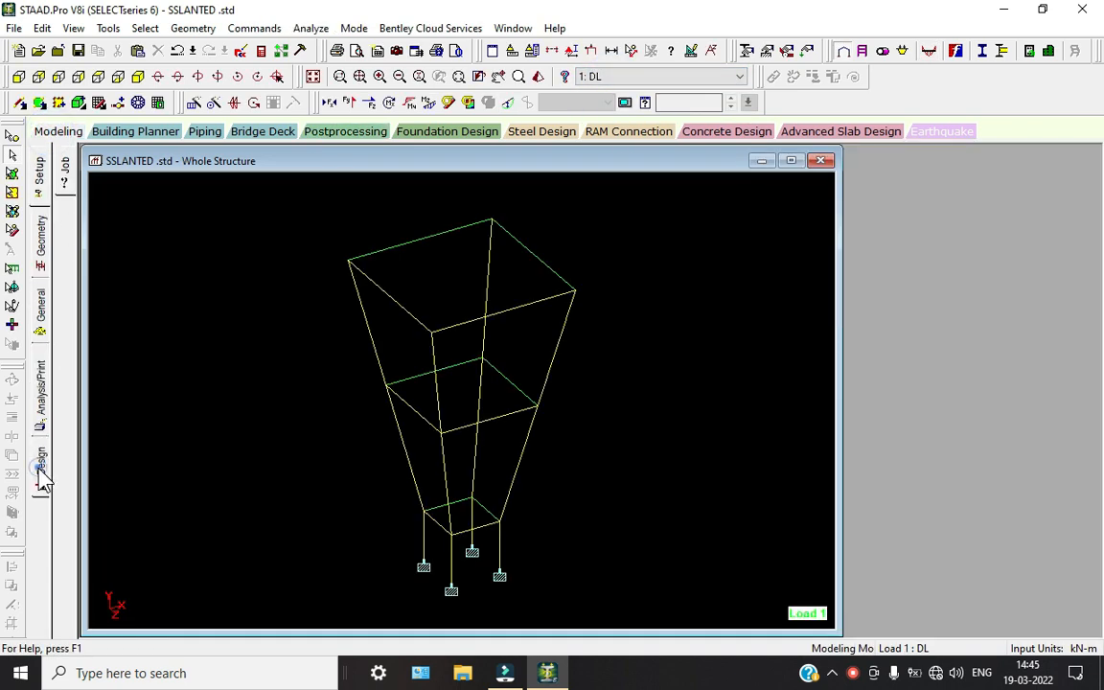
click(64, 231)
click(1042, 177)
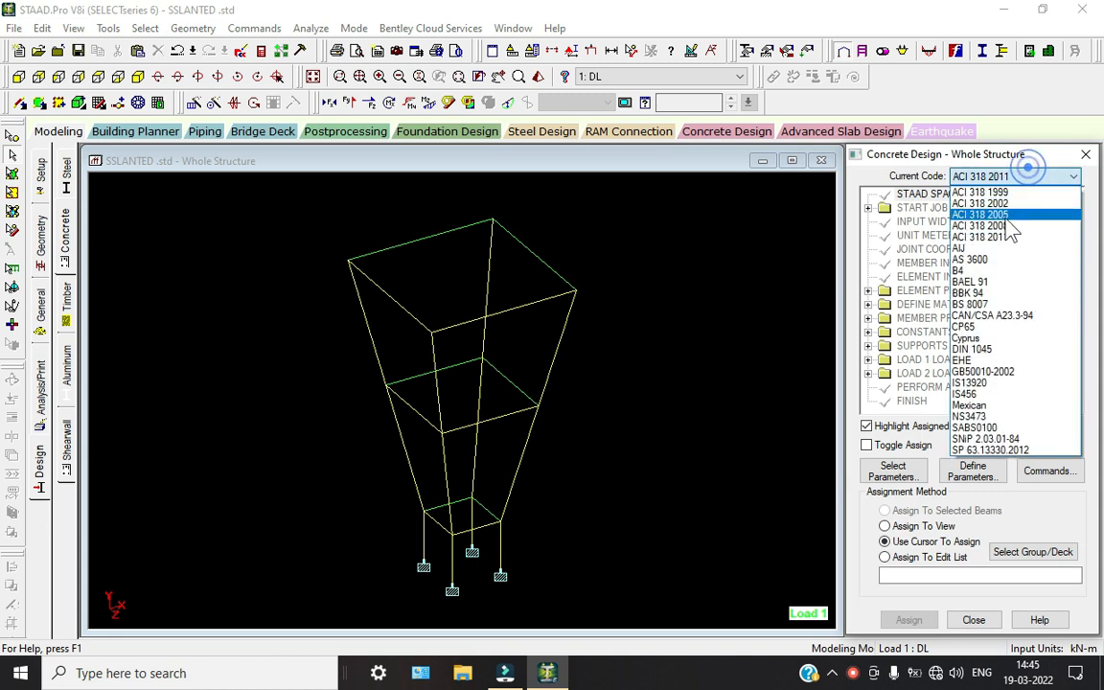
click(972, 383)
Clear the selected concrete design parameters and keep only Fc, Fymain and Fysec
click(893, 471)
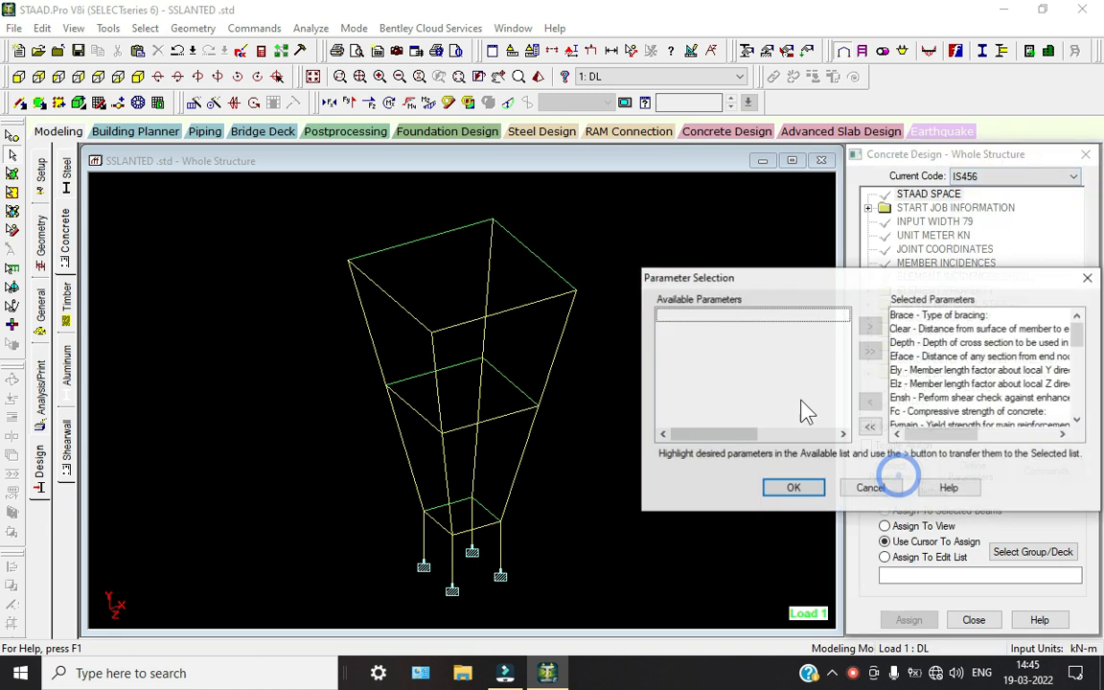
click(869, 425)
scroll(752, 402, down, 1)
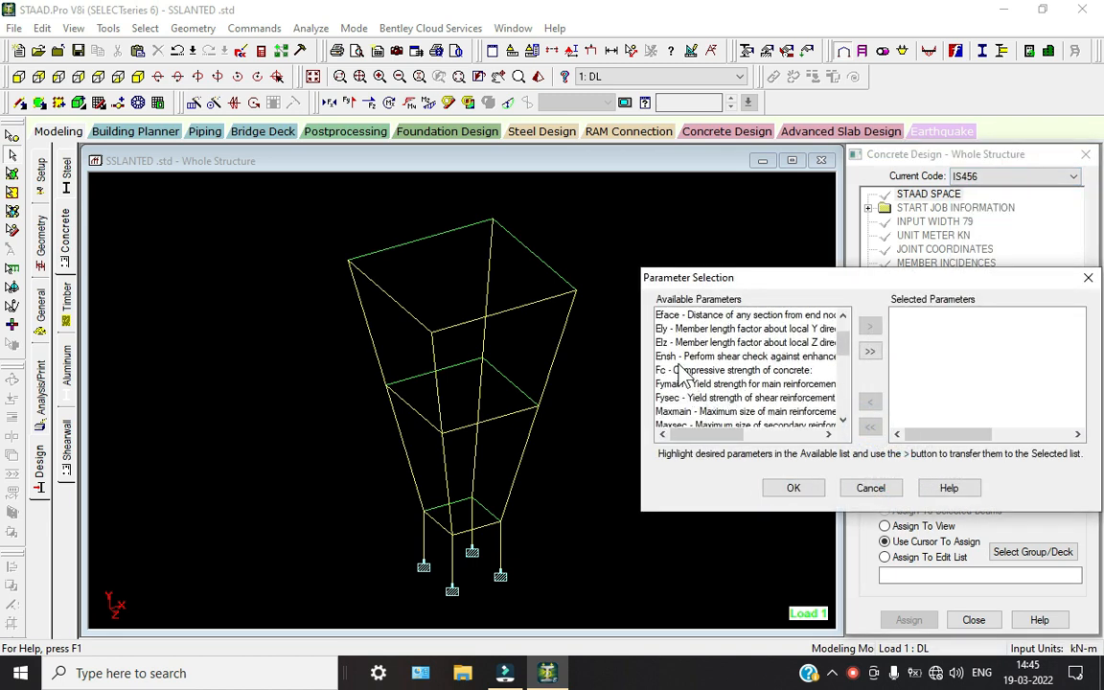
double_click(684, 371)
double_click(685, 370)
double_click(685, 371)
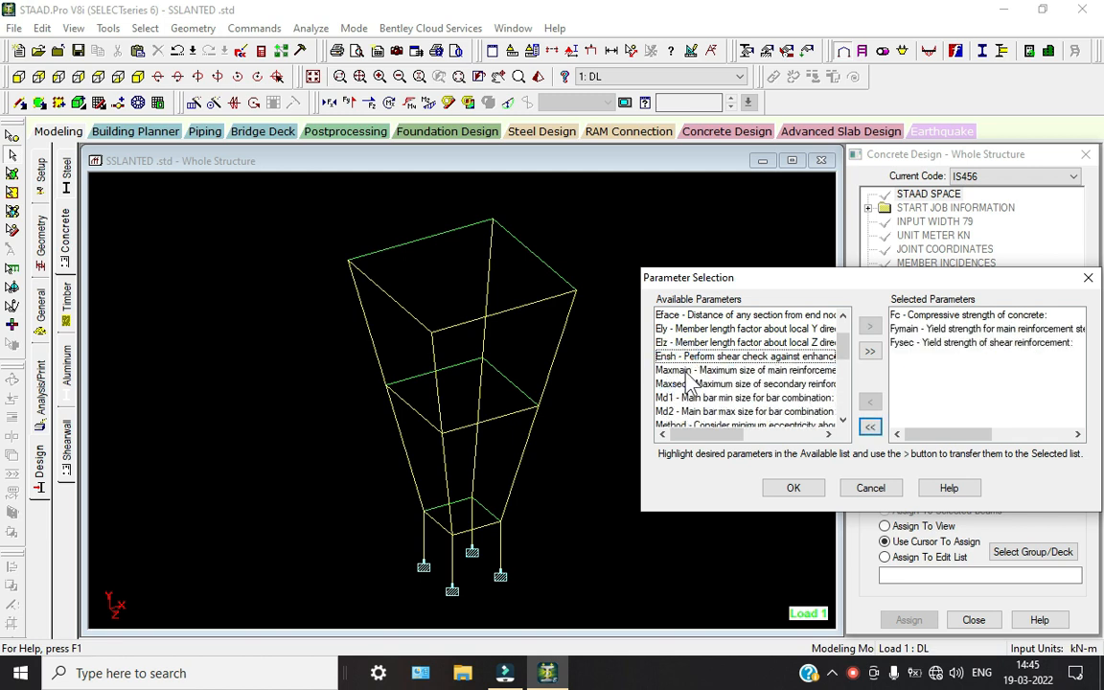
click(794, 487)
Define the design parameters FC as 25000 kN/m2 and both FYMAIN and FYSEC as 500000 kN/m2
click(987, 470)
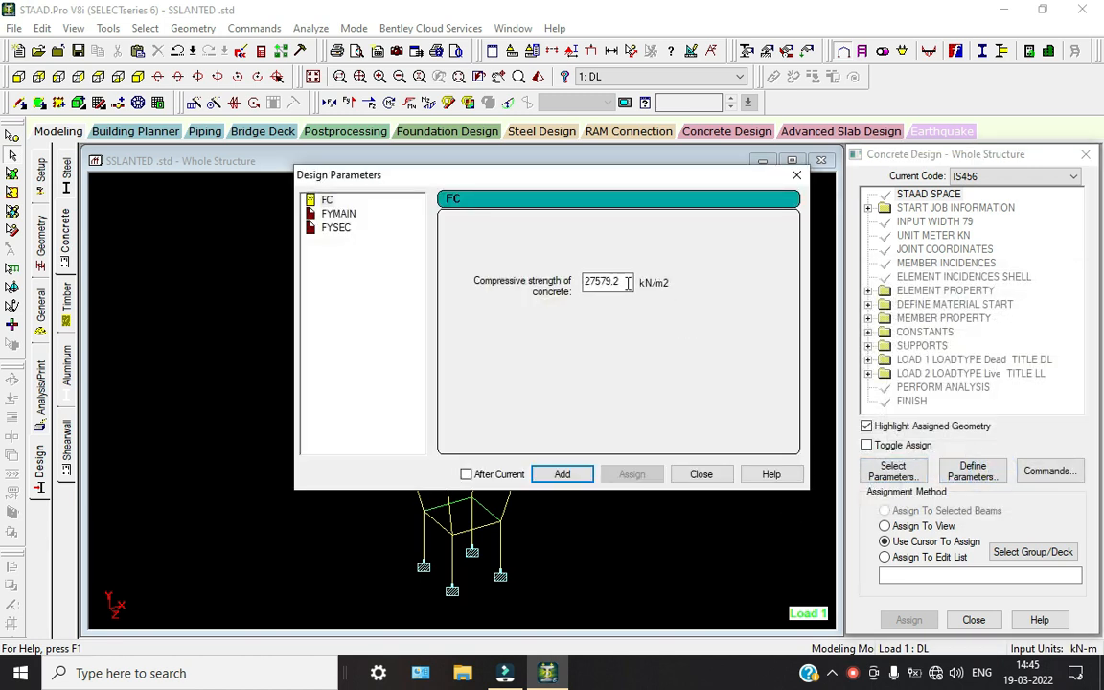
double_click(618, 281)
key(Return)
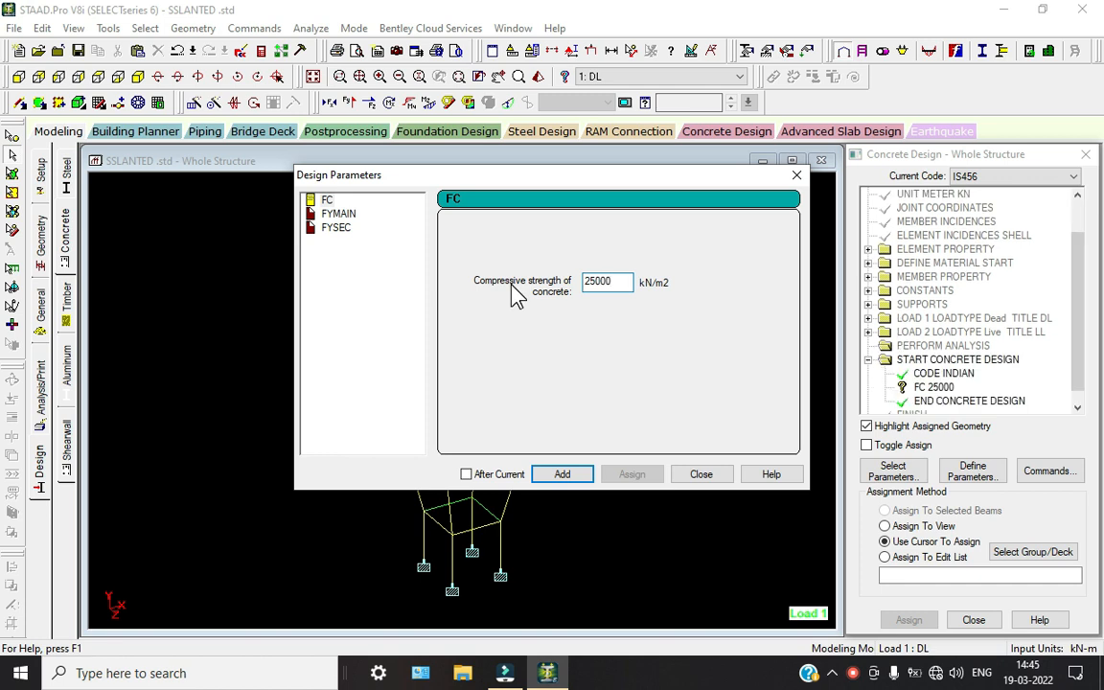
click(347, 215)
double_click(618, 282)
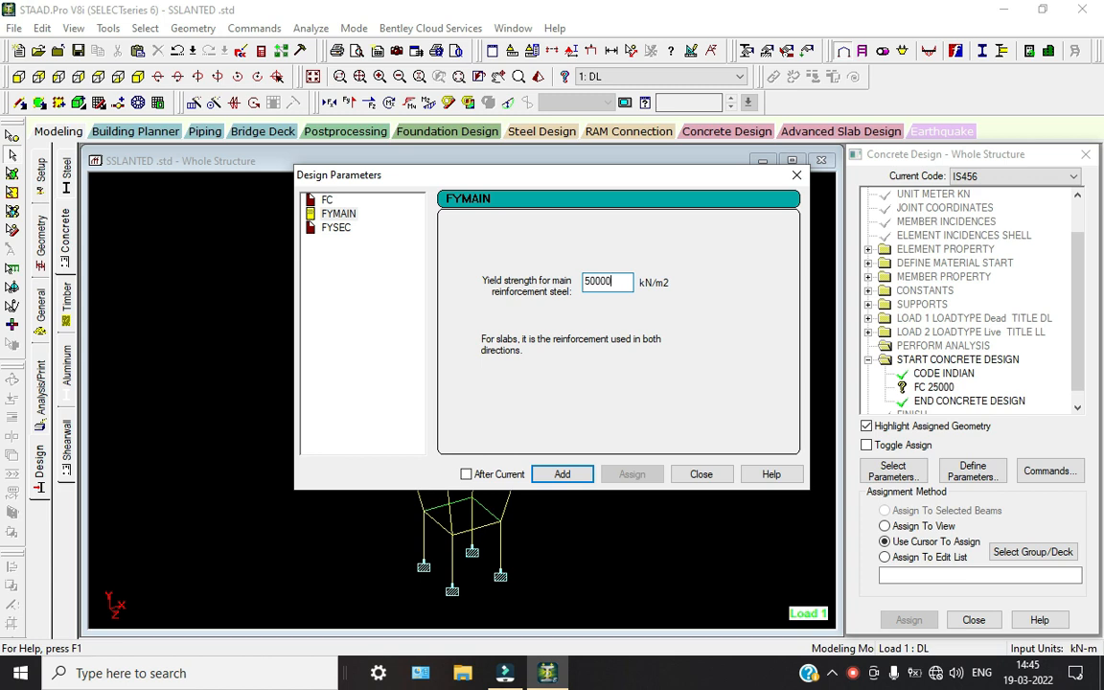
key(Return)
click(335, 227)
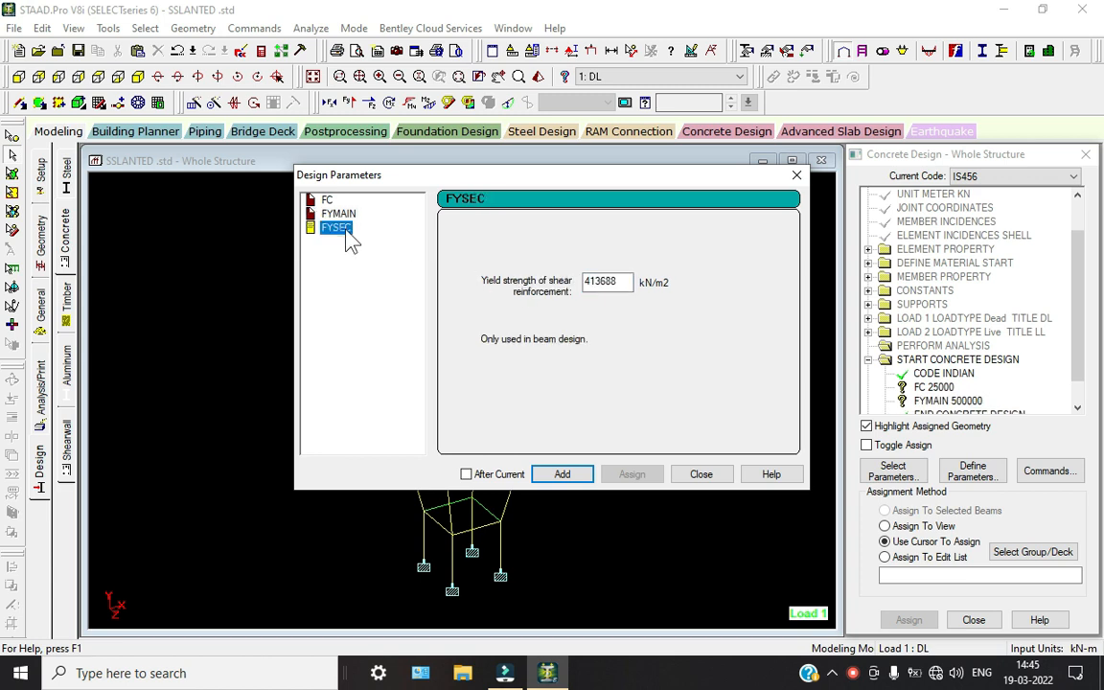
double_click(619, 281)
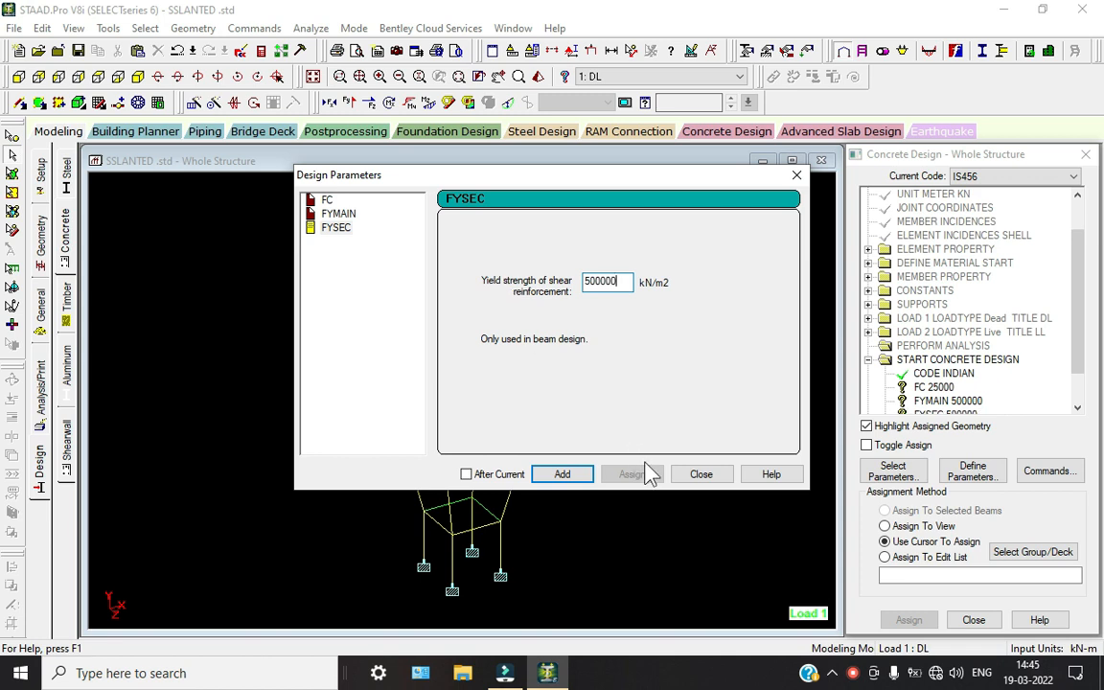
click(700, 473)
scroll(1035, 360, down, 1)
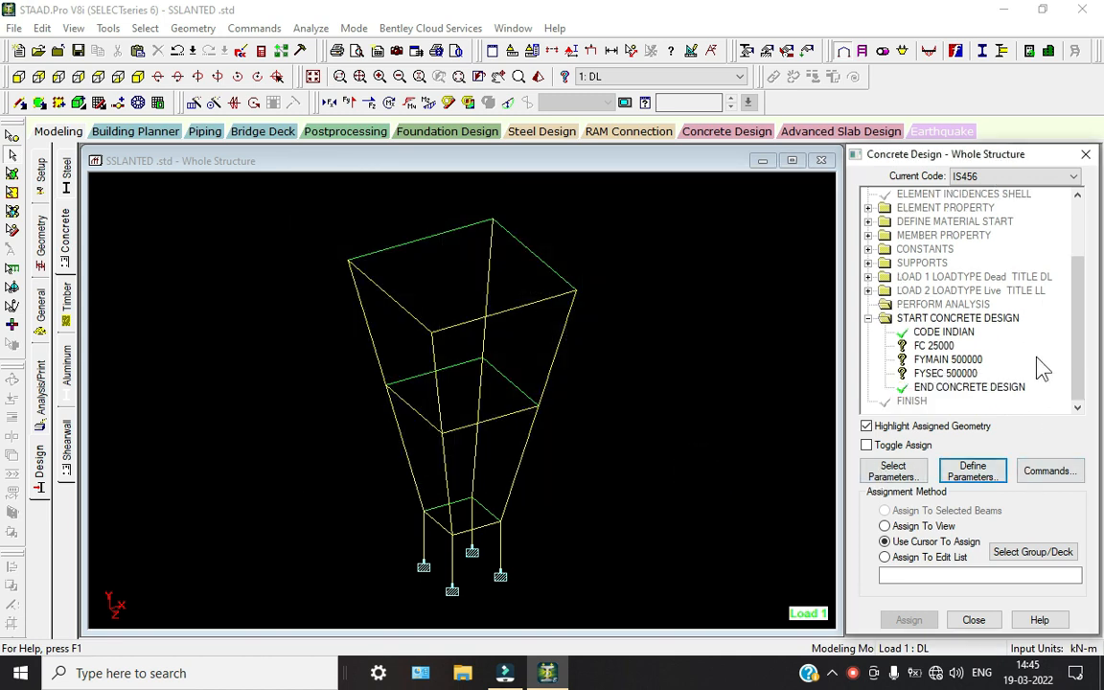
Add the DESIGN BEAM, DESIGN COLUMN, DESIGN SLAB/ELEMENT and TAKE OFF commands to the concrete design
click(1054, 469)
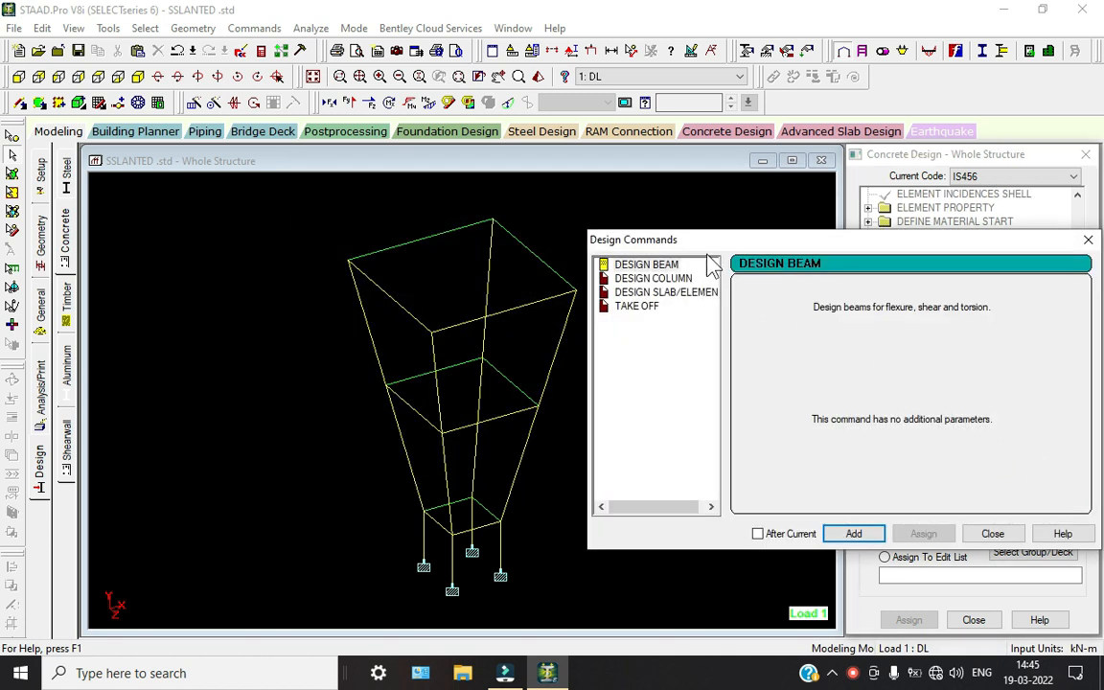
drag(710, 239, 494, 224)
click(422, 247)
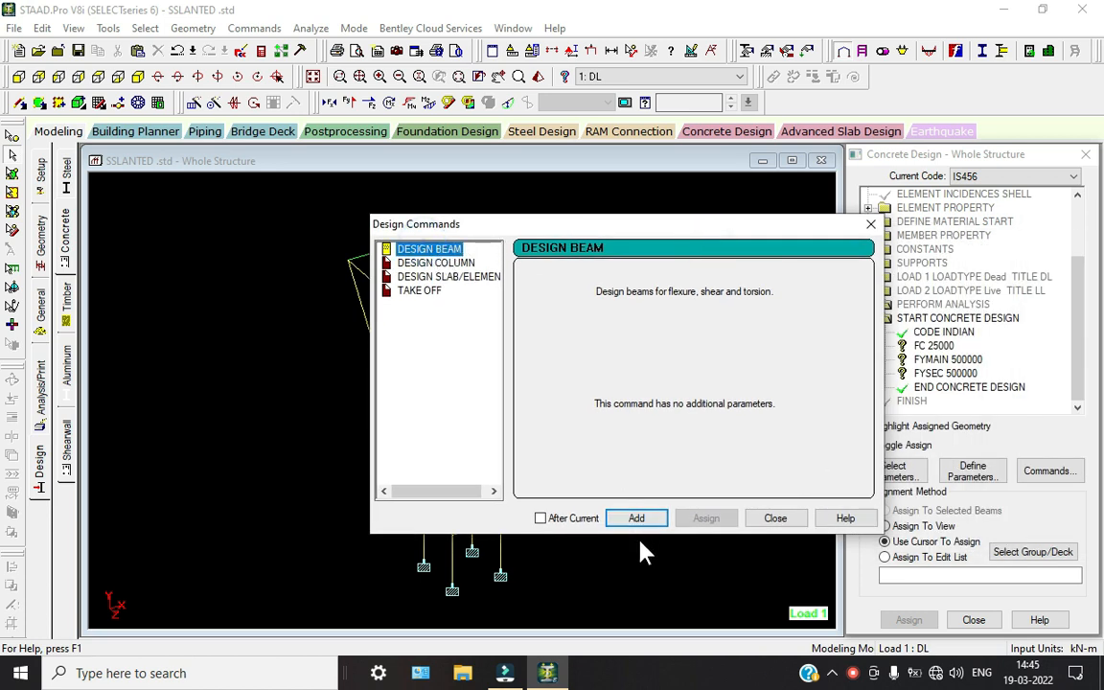
click(636, 517)
click(436, 262)
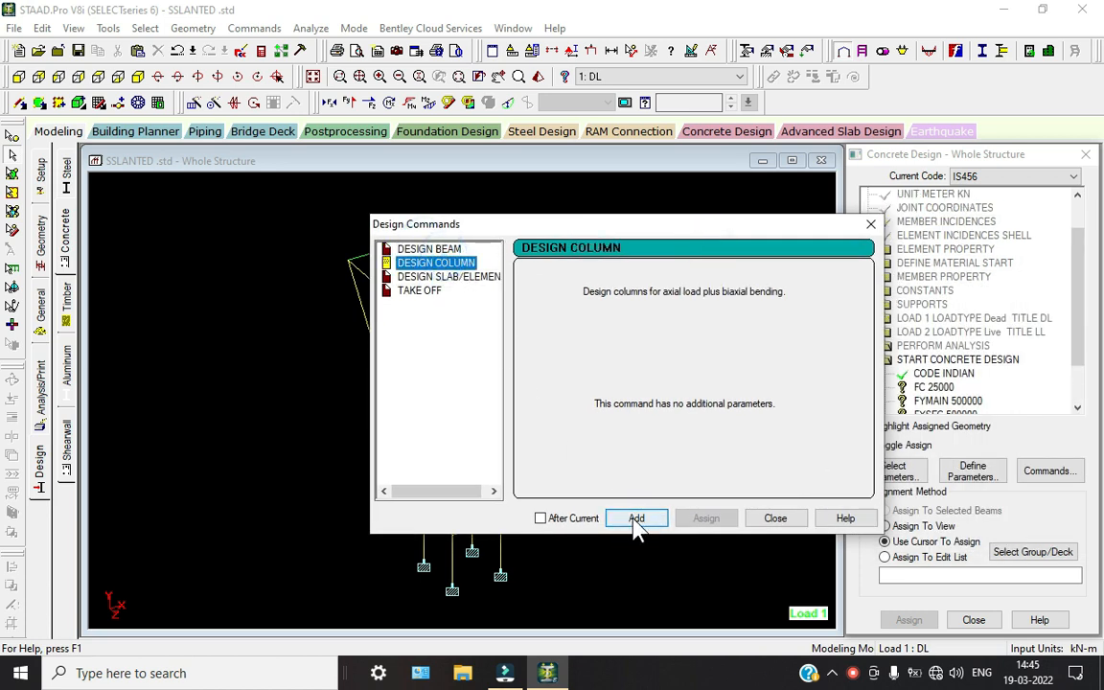
click(443, 276)
click(639, 518)
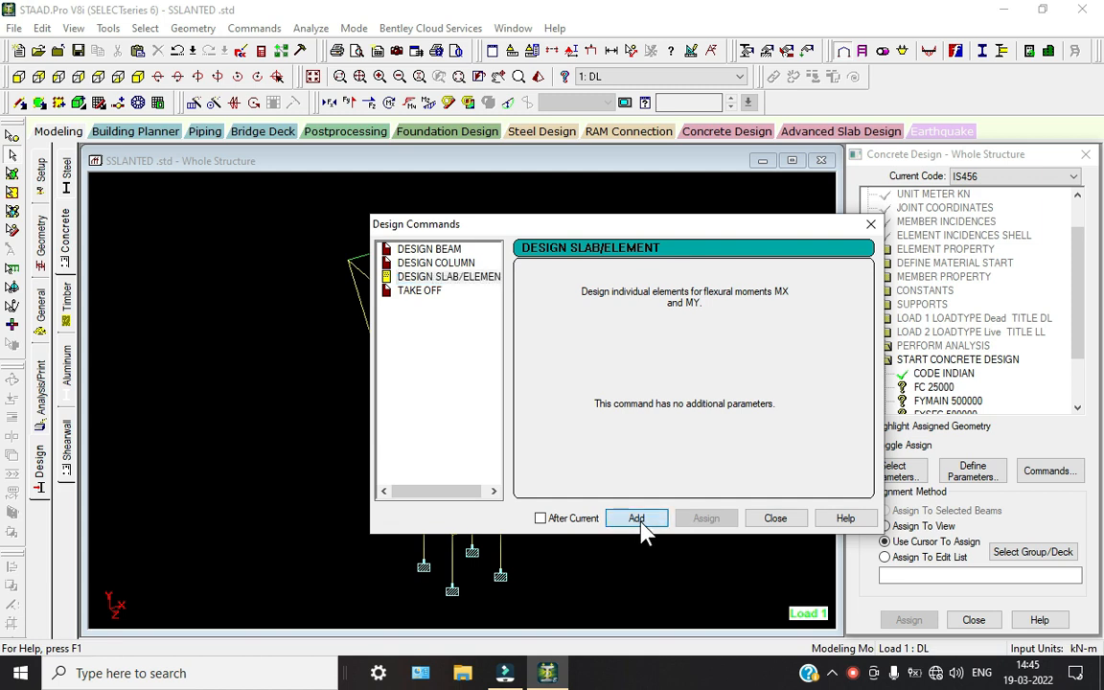
click(419, 290)
click(636, 517)
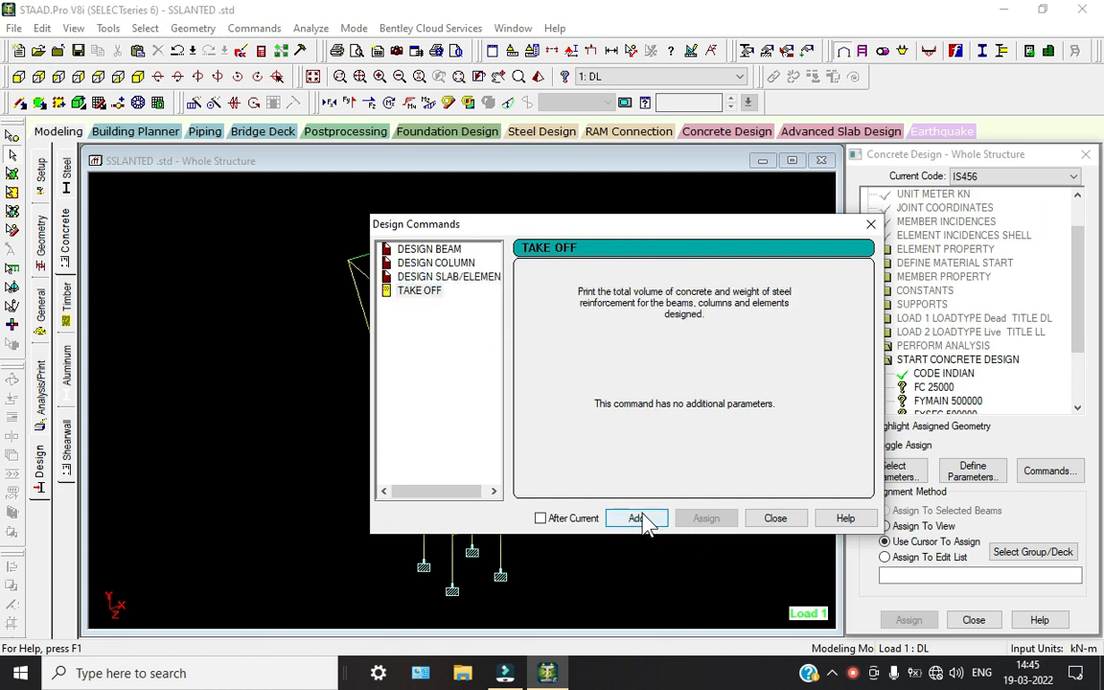
click(772, 518)
Assign the FC 25000 parameter to the whole structure in view and check its assigned members
scroll(1044, 381, down, 3)
click(929, 290)
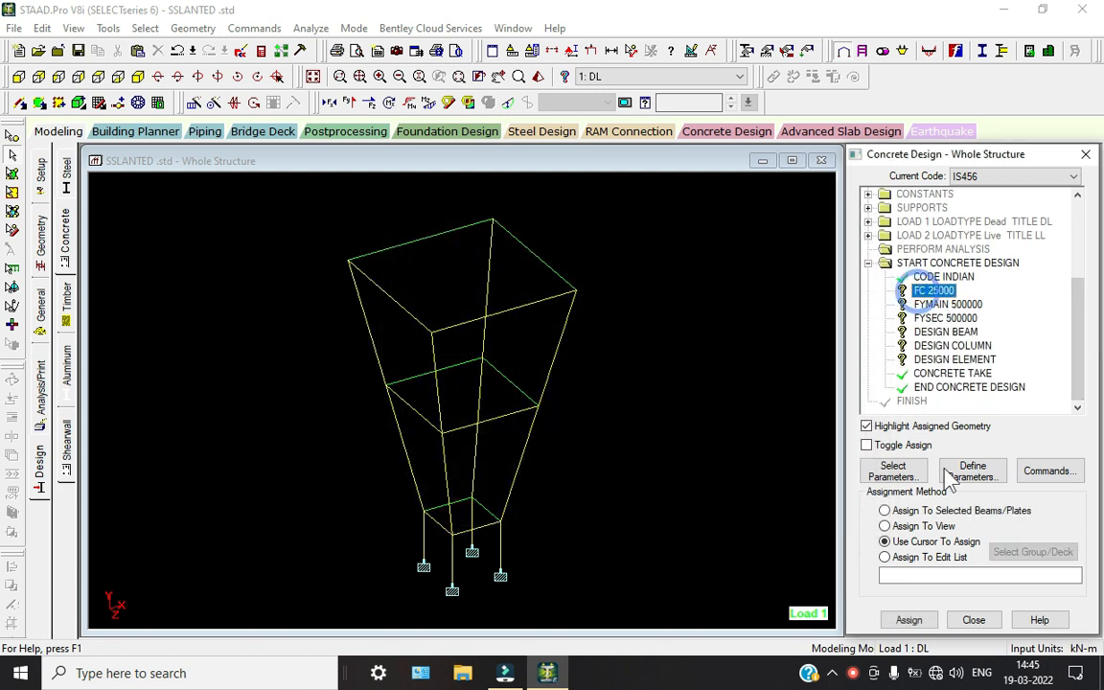
click(910, 526)
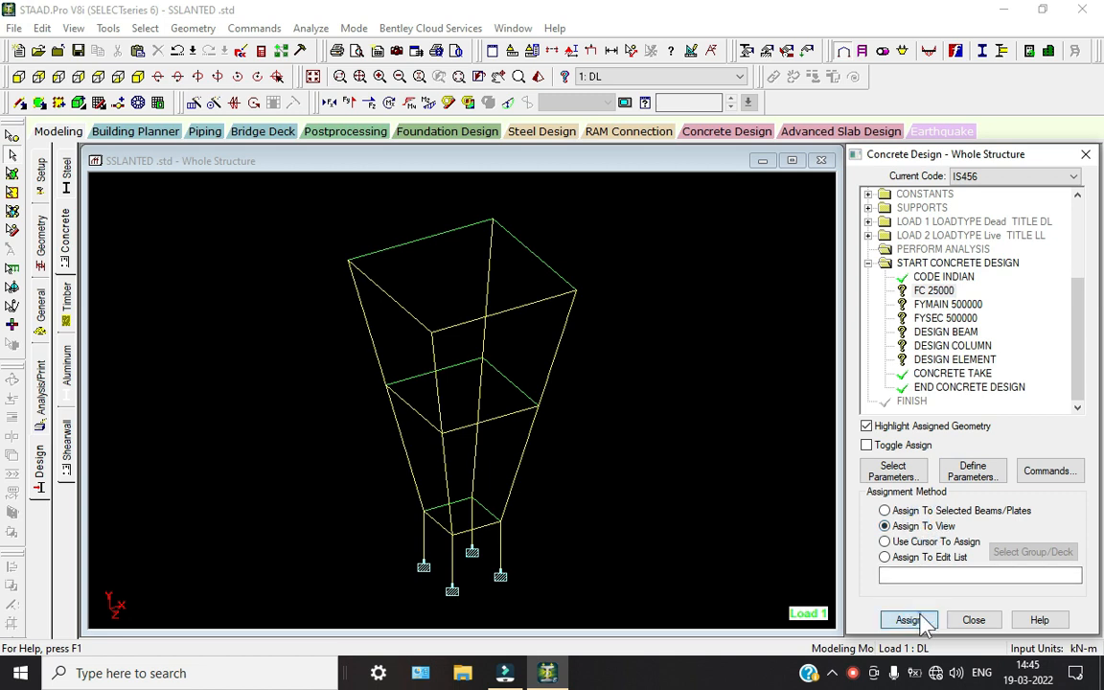
click(909, 620)
click(909, 439)
click(946, 294)
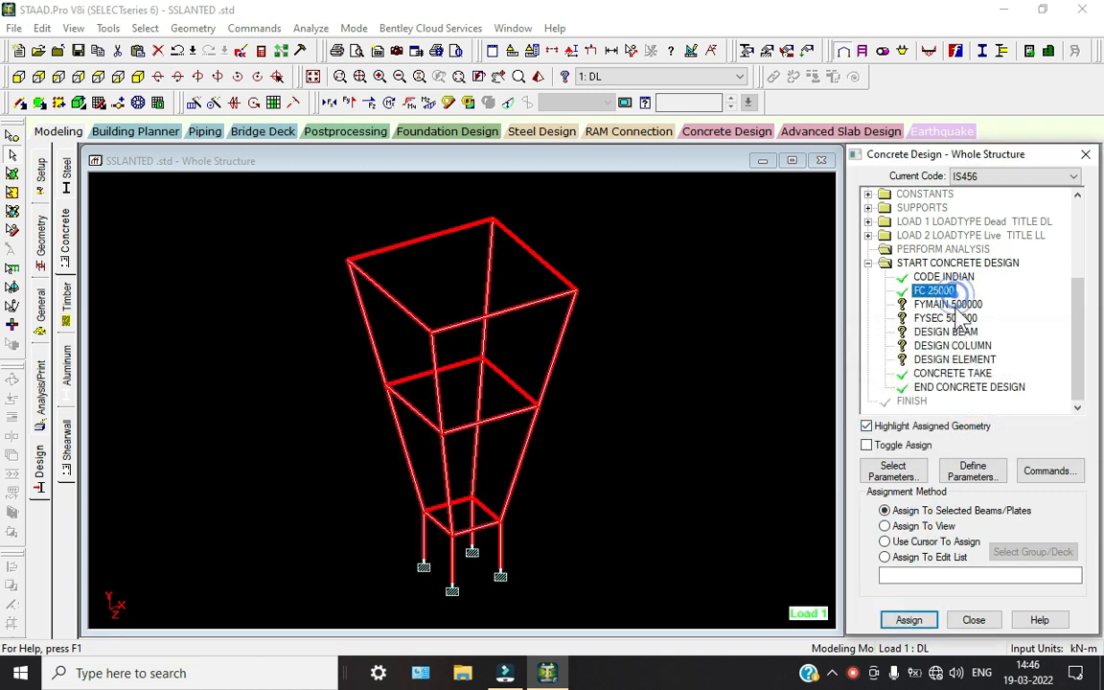
Assign the FYMAIN 500000 and FYSEC 500000 parameters to the whole structure in view
click(950, 304)
click(896, 525)
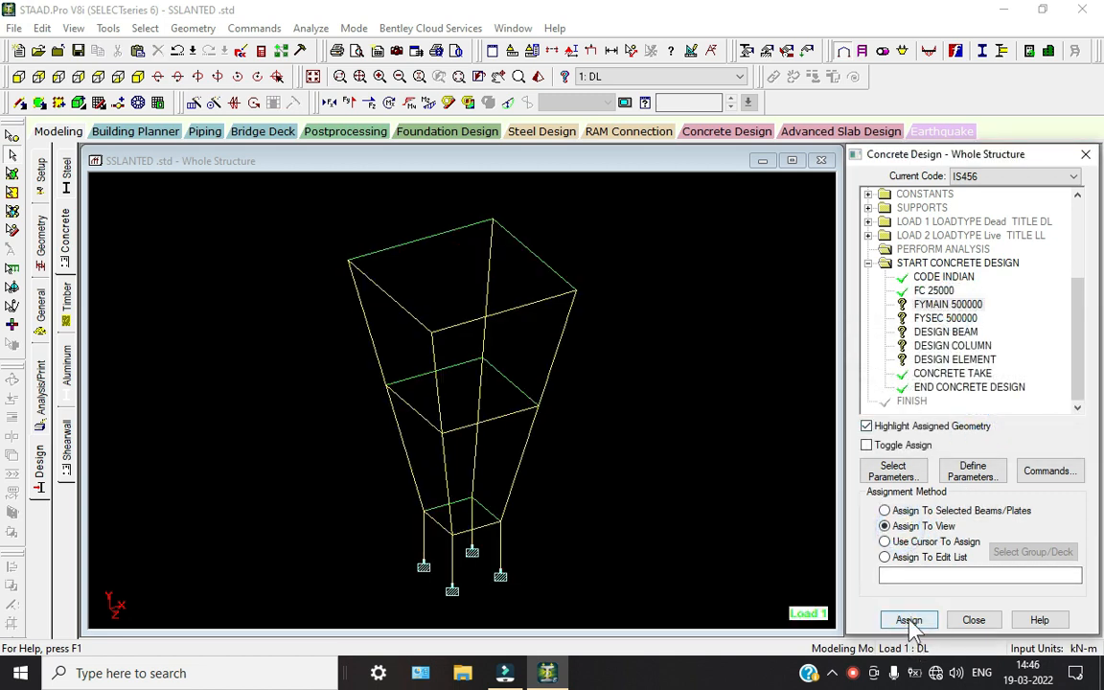
click(908, 620)
click(985, 435)
click(945, 318)
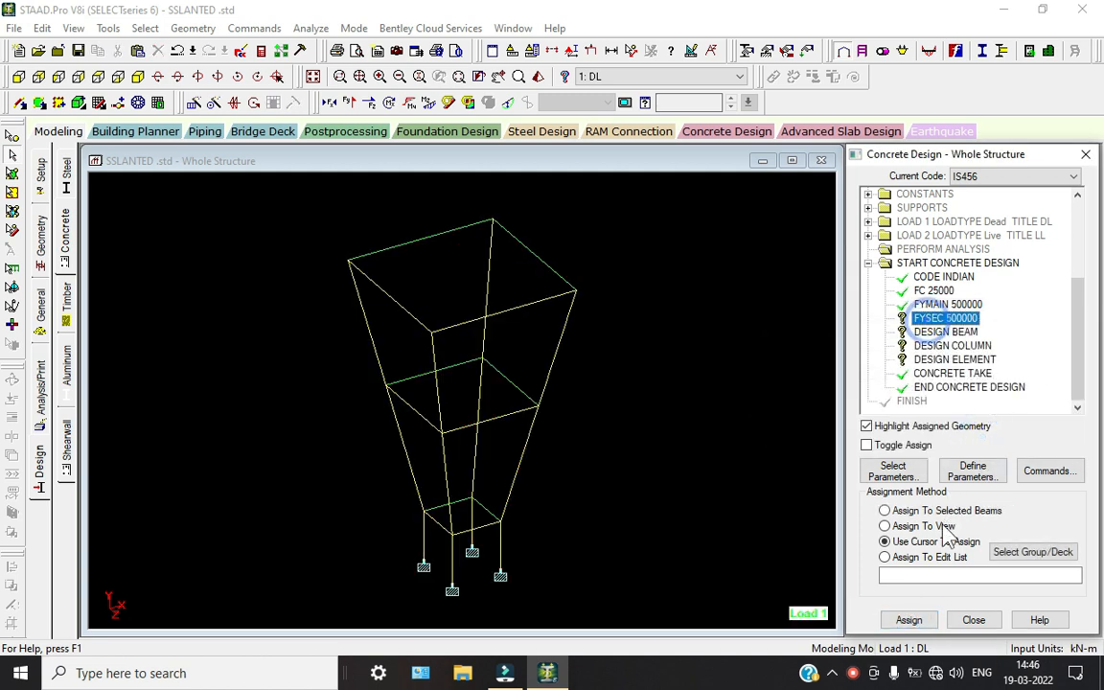
click(896, 526)
click(908, 620)
click(981, 436)
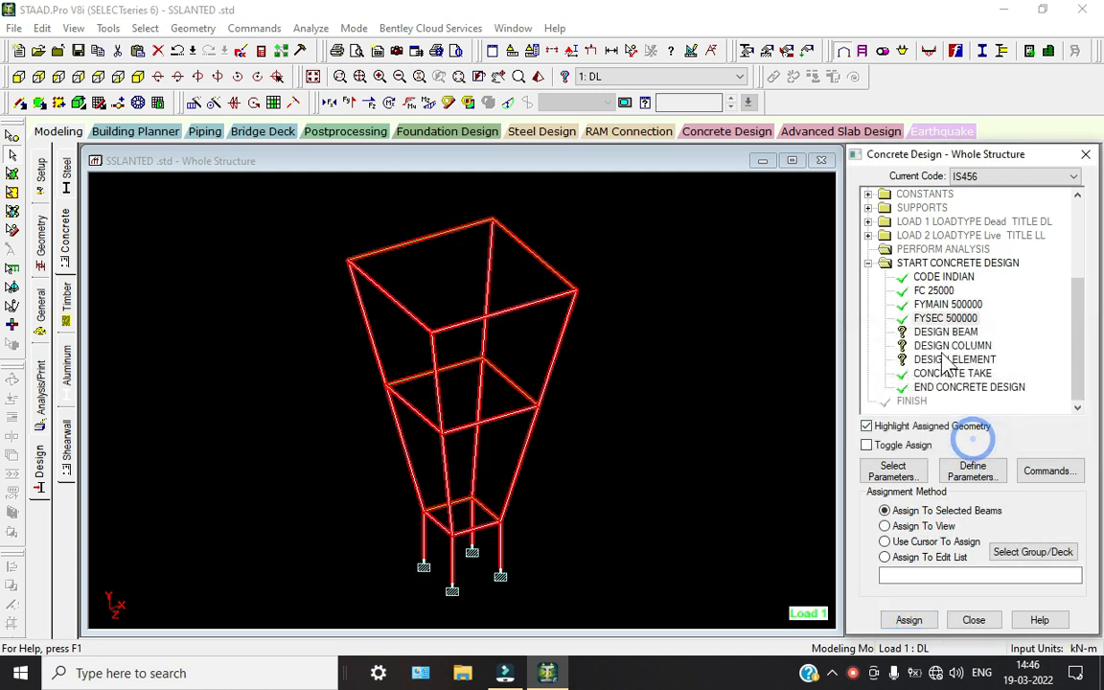
Assign the DESIGN BEAM command to the horizontal beams at all three levels, selecting them in the front view
click(945, 332)
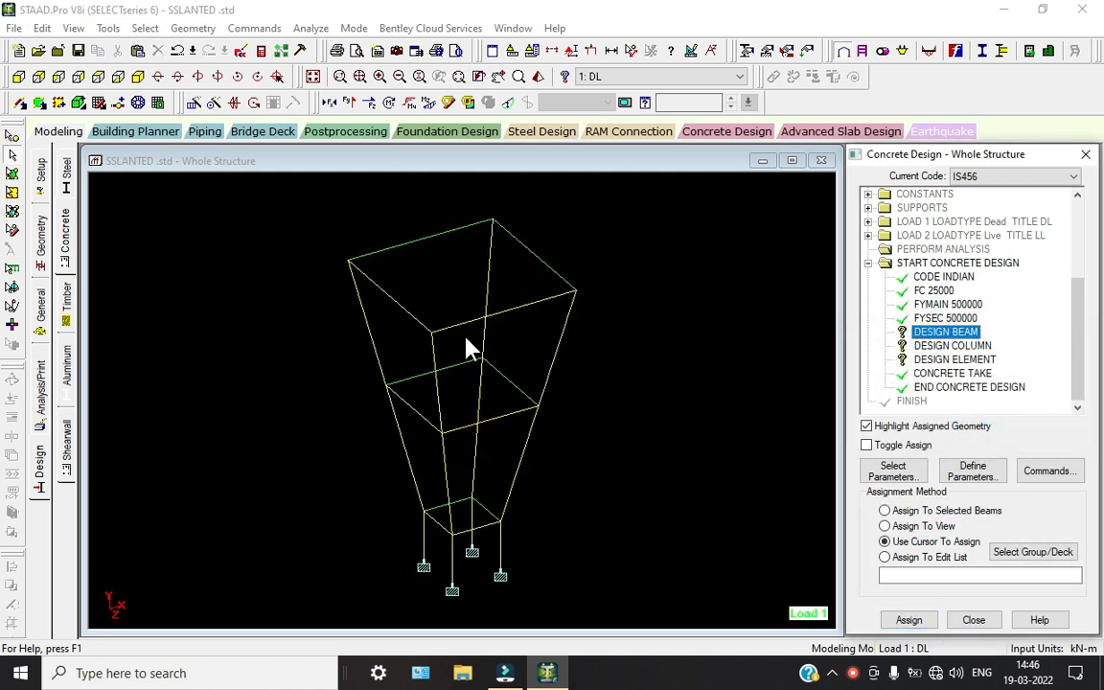
click(20, 77)
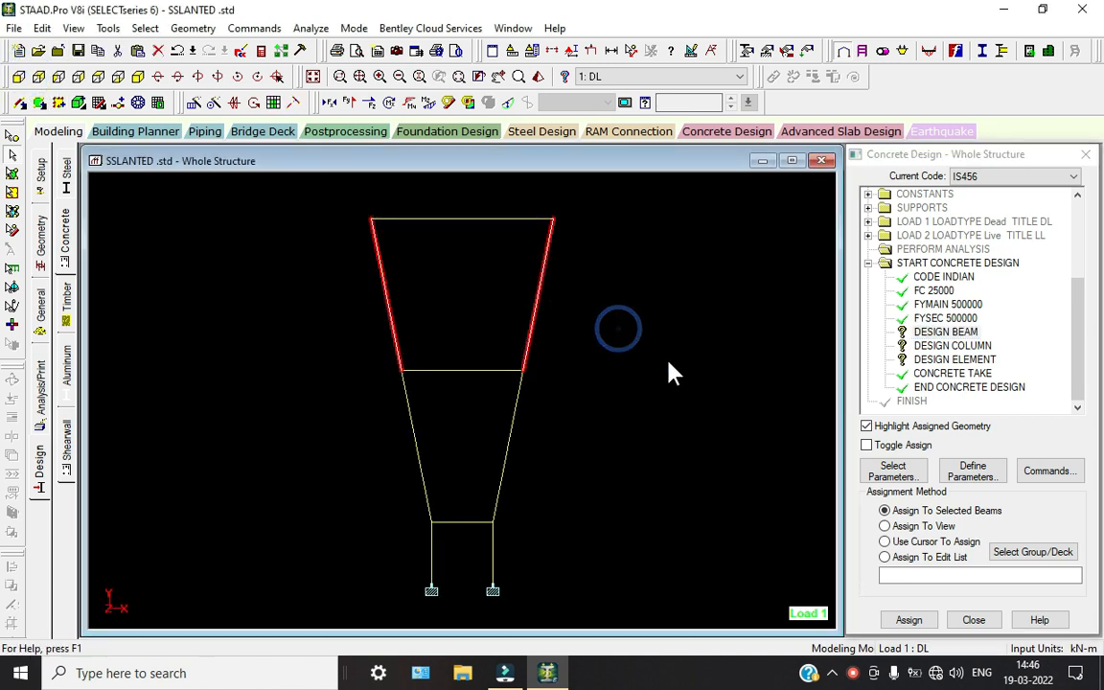
drag(359, 191, 566, 235)
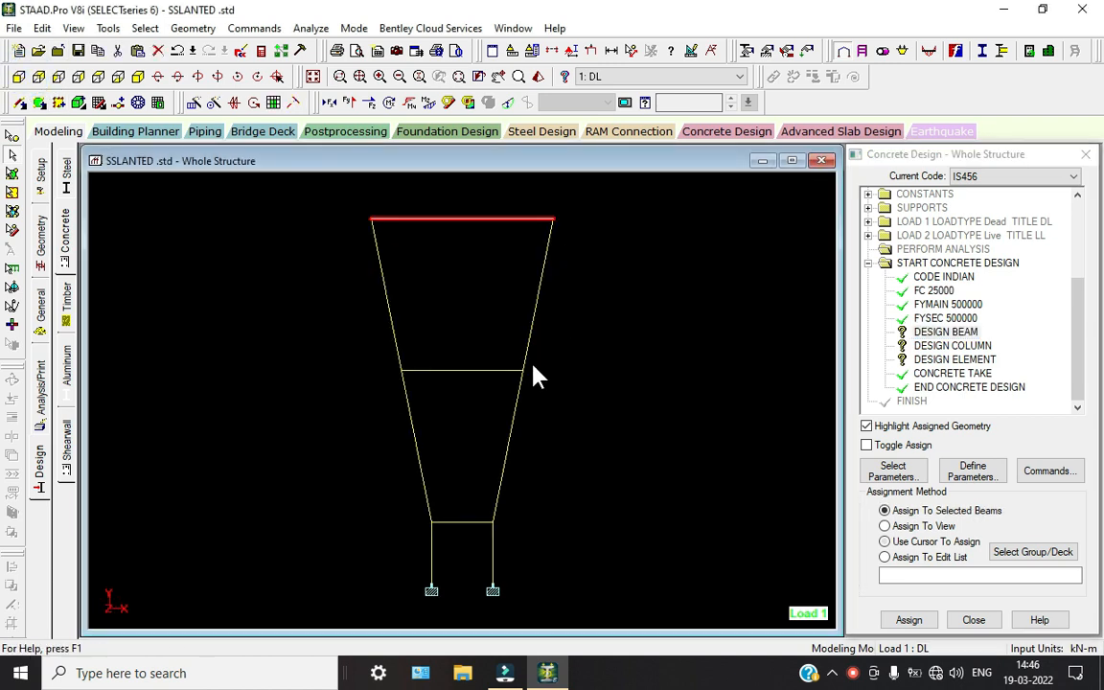
drag(383, 354, 590, 393)
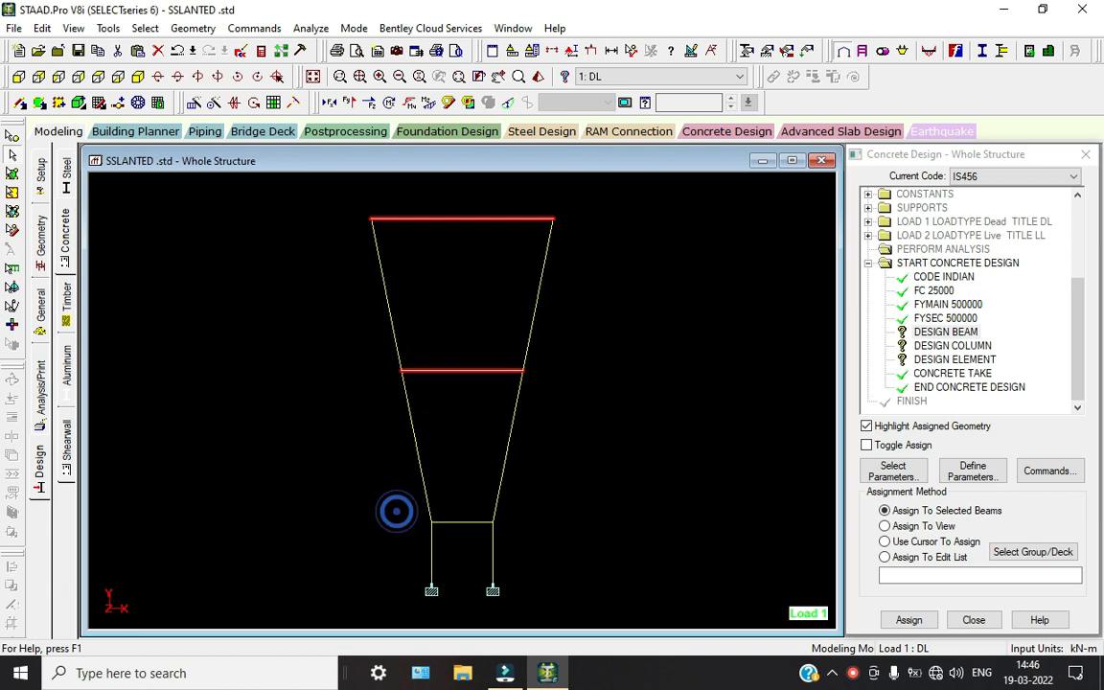
drag(396, 511, 725, 578)
click(908, 620)
click(972, 434)
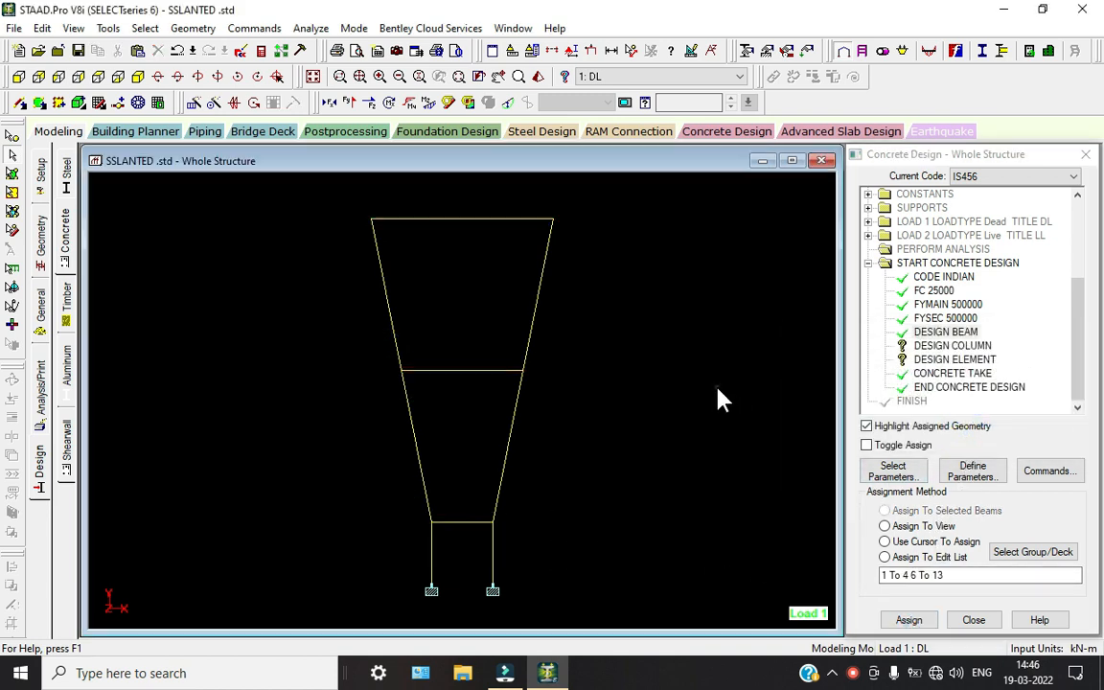
Assign the DESIGN COLUMN command to the slanted columns of both tiers and the short vertical base columns
double_click(953, 345)
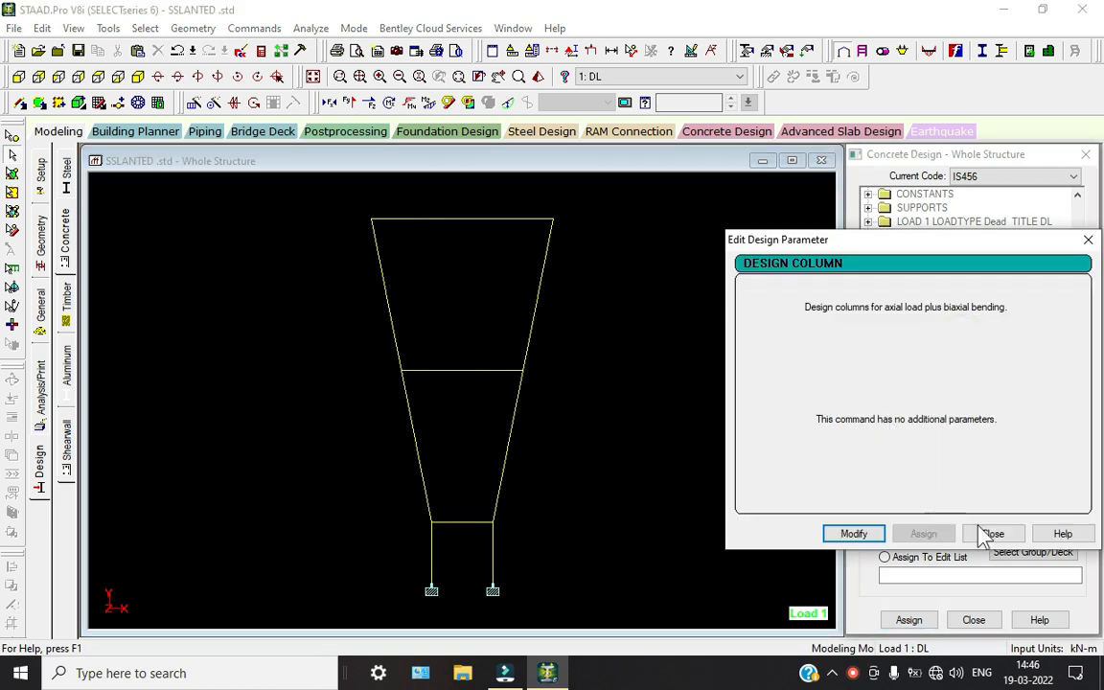
click(986, 533)
drag(296, 267, 599, 313)
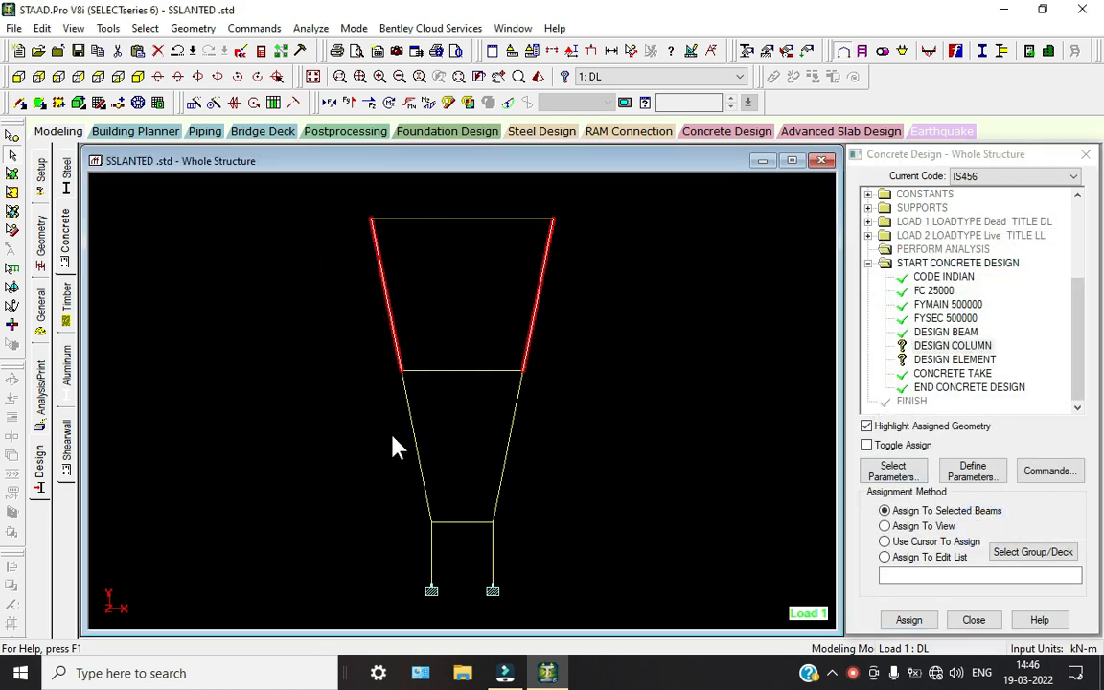
ctrl+drag(392, 438, 613, 516)
ctrl+drag(432, 553, 512, 566)
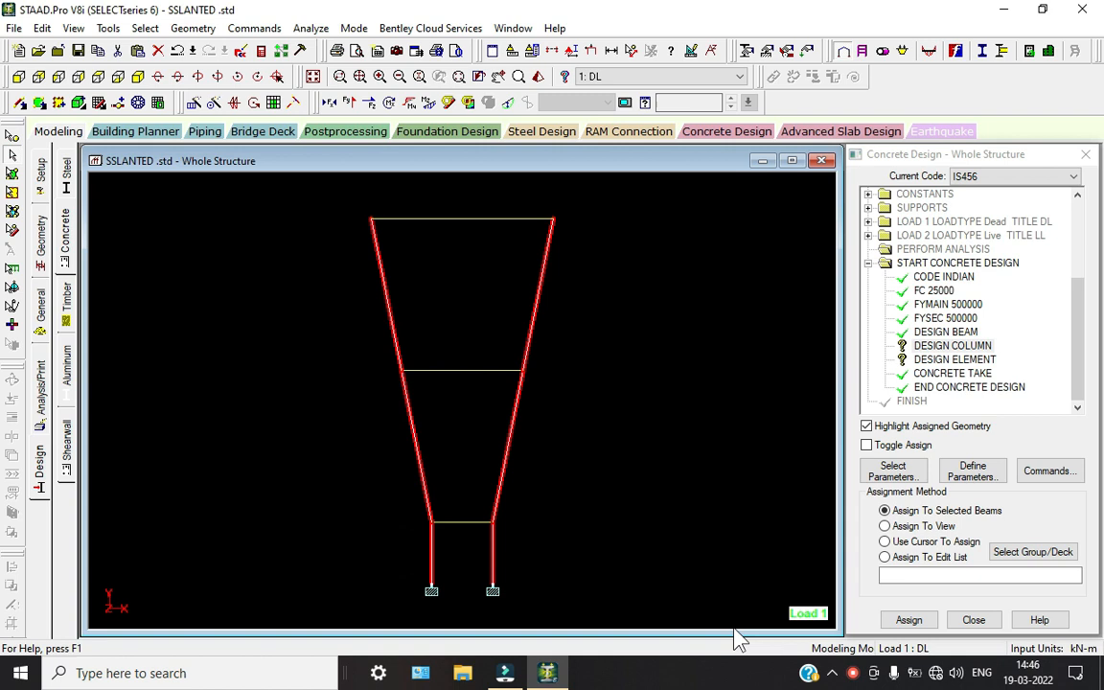
click(909, 619)
click(980, 439)
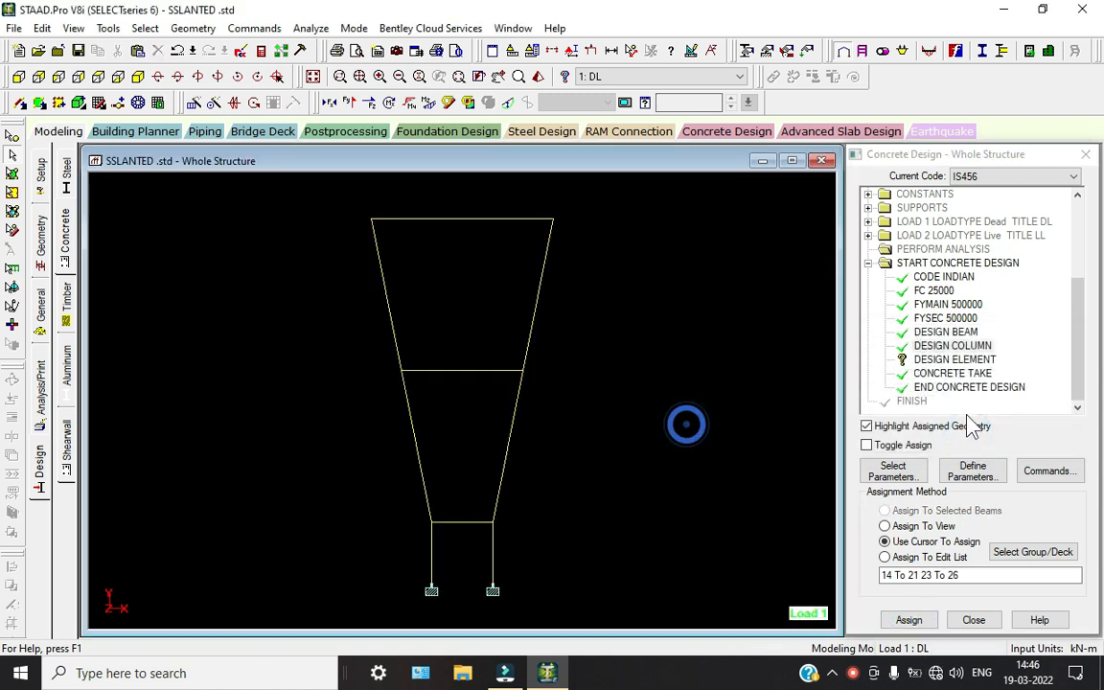
Assign the DESIGN ELEMENT command to all plates in view
click(949, 361)
click(906, 526)
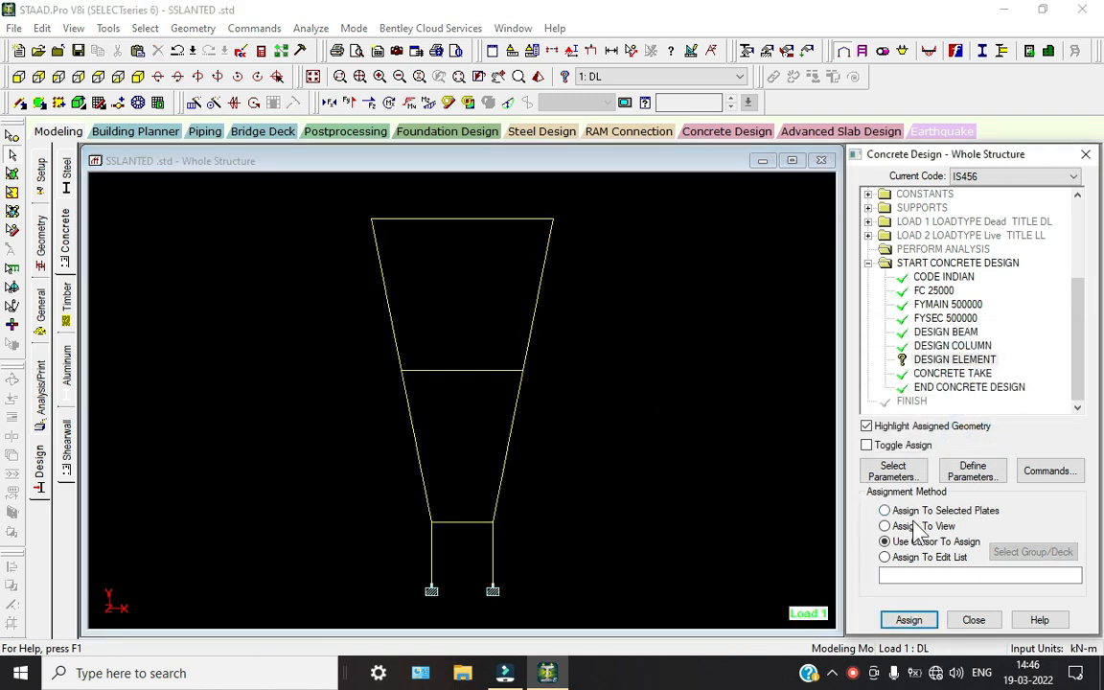
click(909, 619)
click(984, 436)
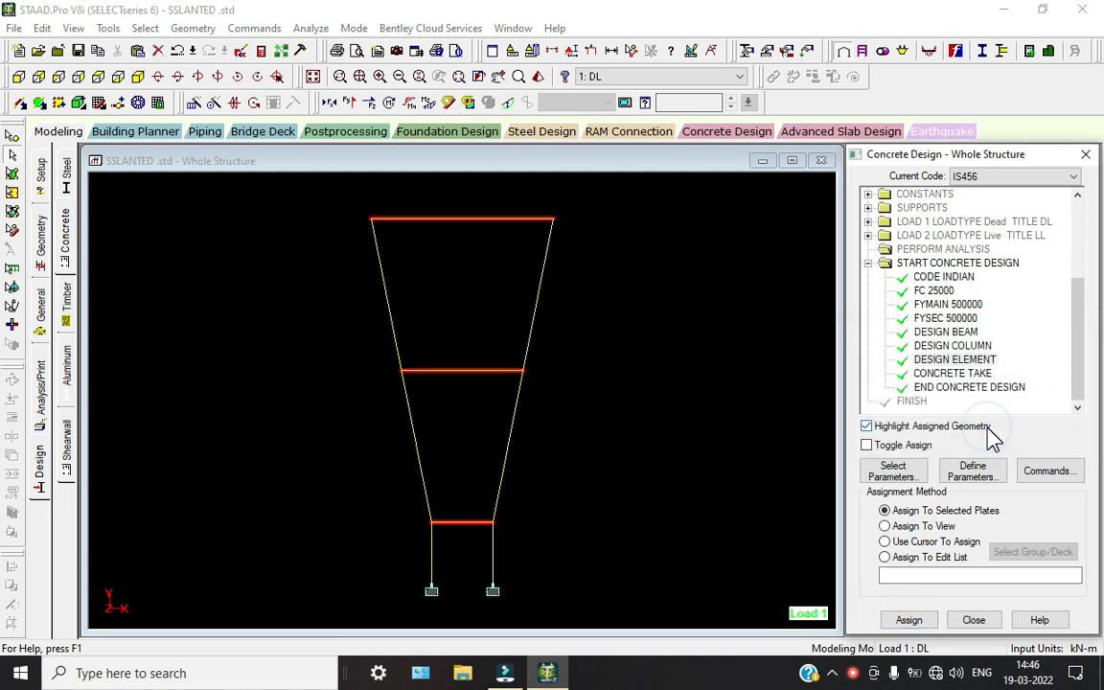
click(319, 311)
Add a second Perform Analysis command with the No Print option after the concrete design commands
click(40, 378)
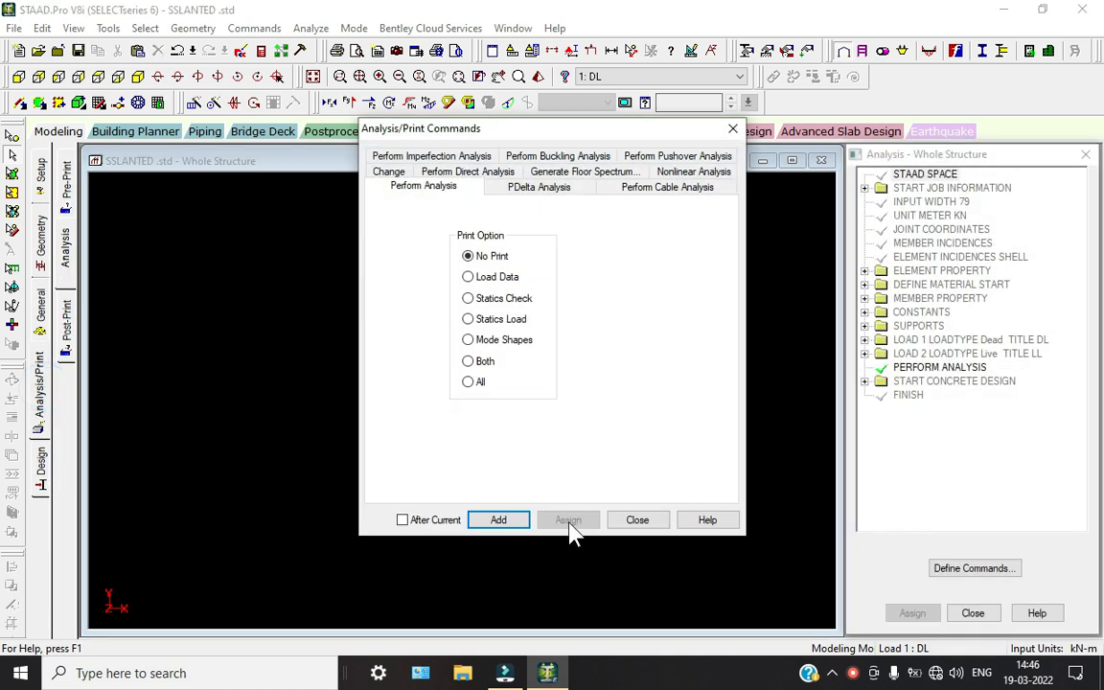
click(498, 519)
click(622, 522)
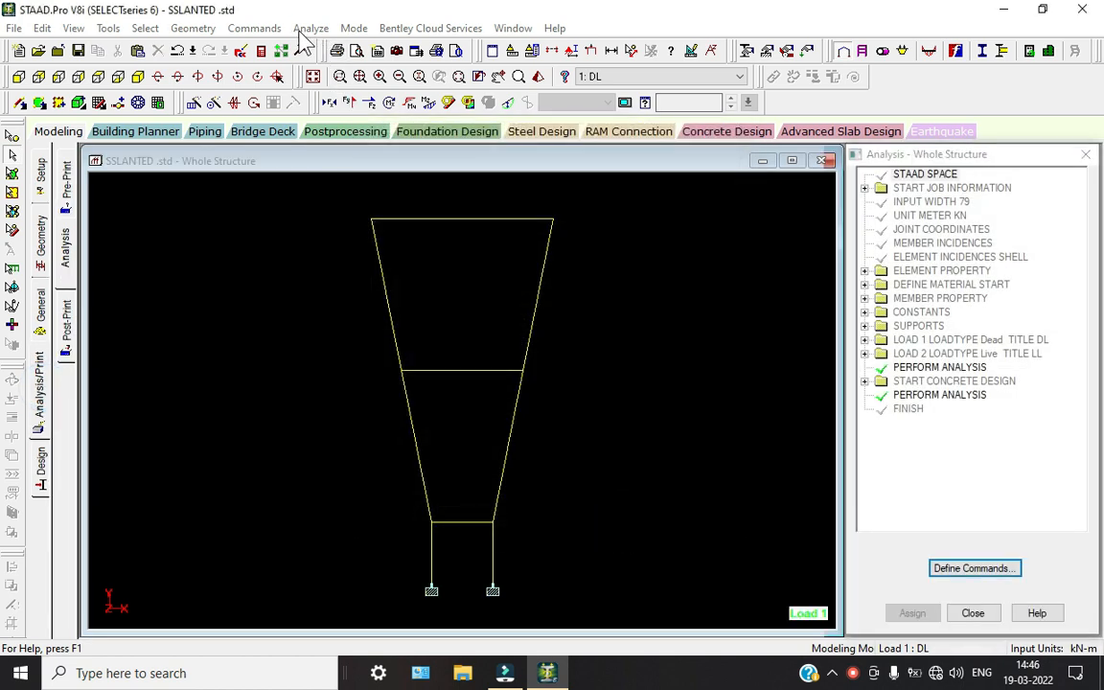
Run the analysis and concrete design, saving the modified structure, and go to post-processing mode with the results
click(312, 28)
click(312, 44)
click(445, 376)
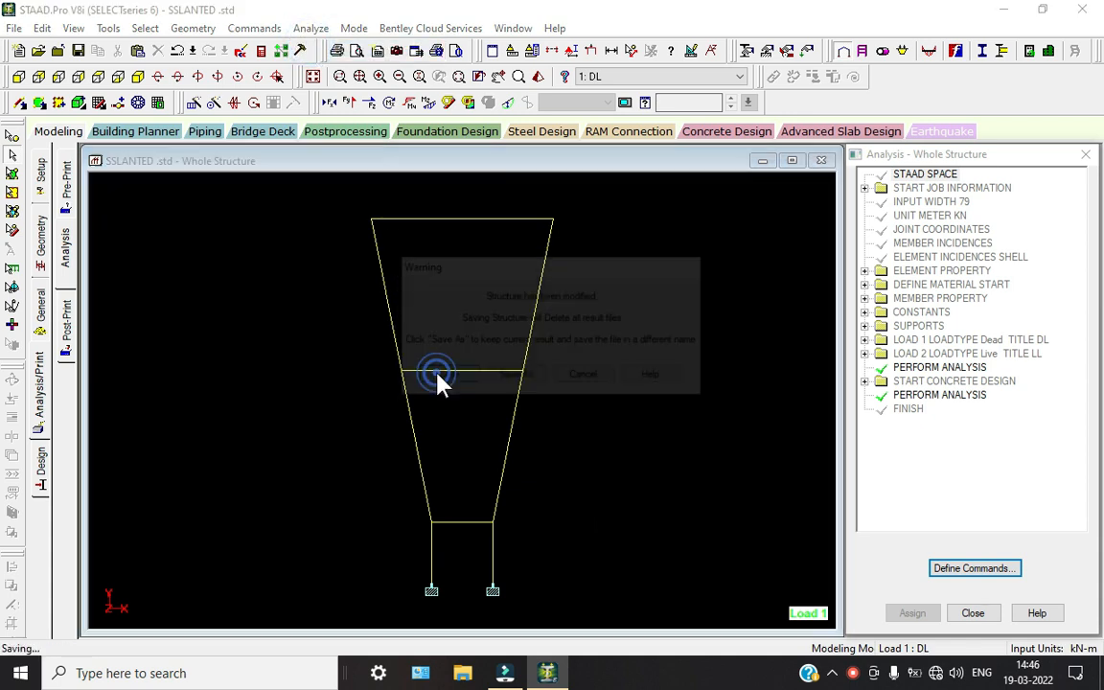
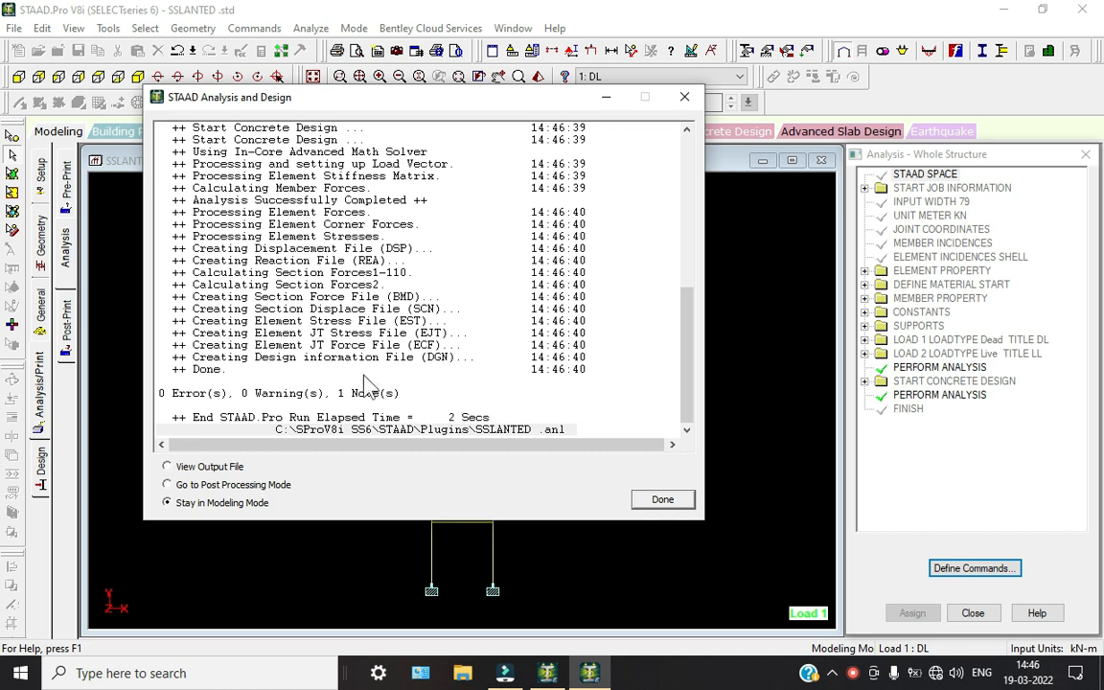
click(647, 500)
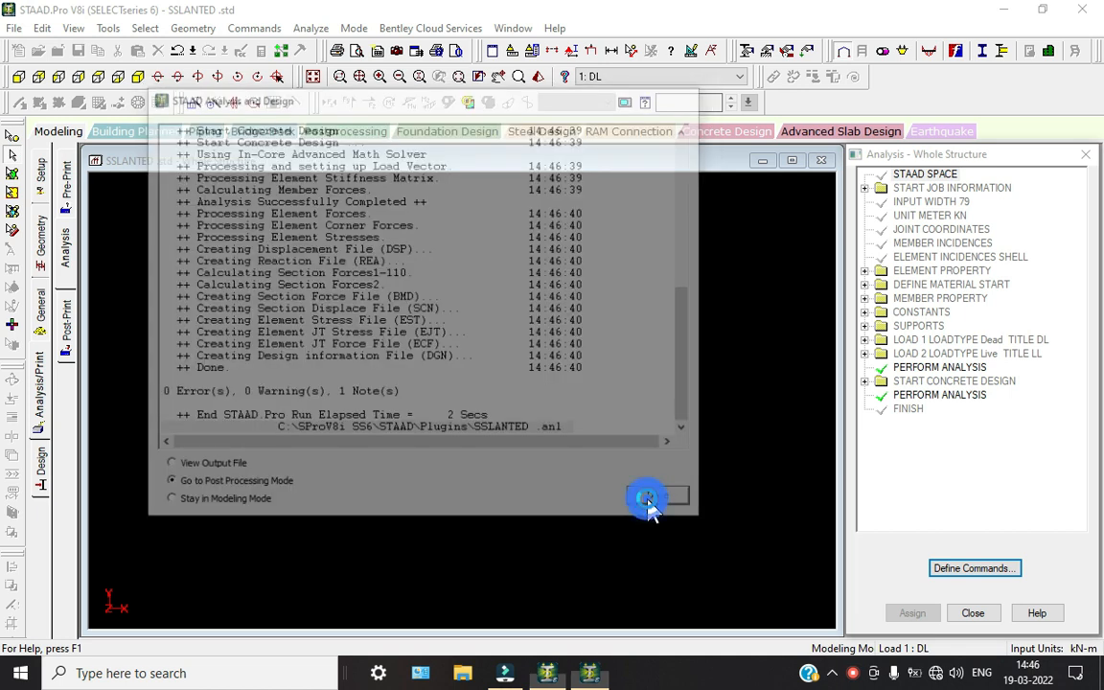
Check the concrete design reinforcement of a top-level beam from the beam force results in isometric view
click(39, 224)
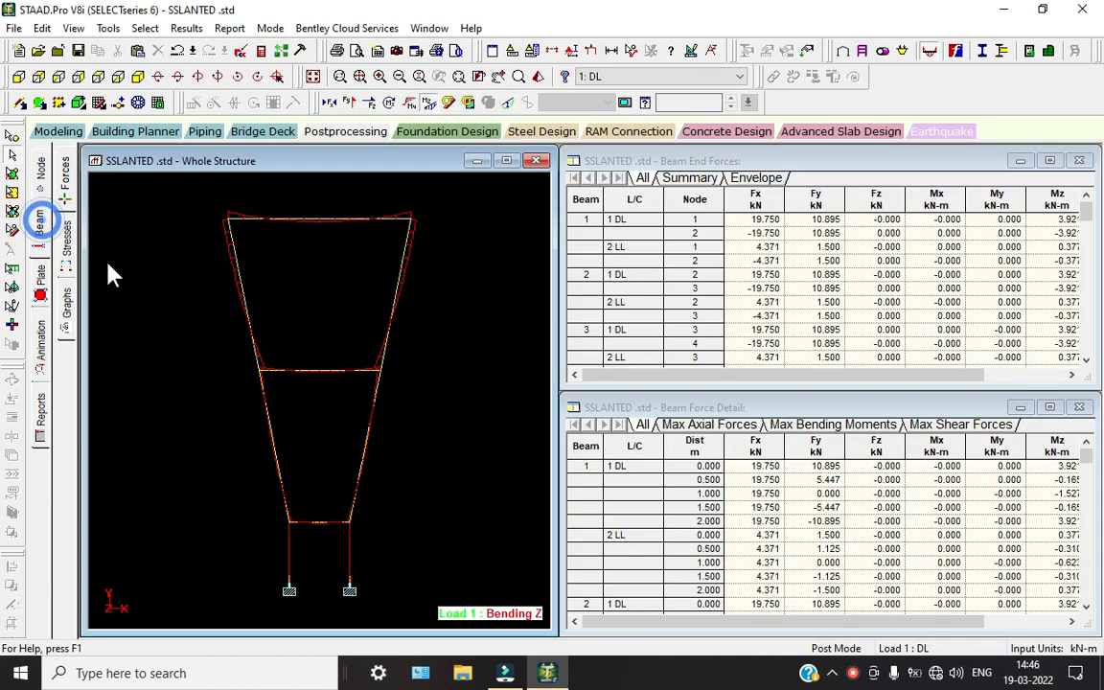
click(138, 76)
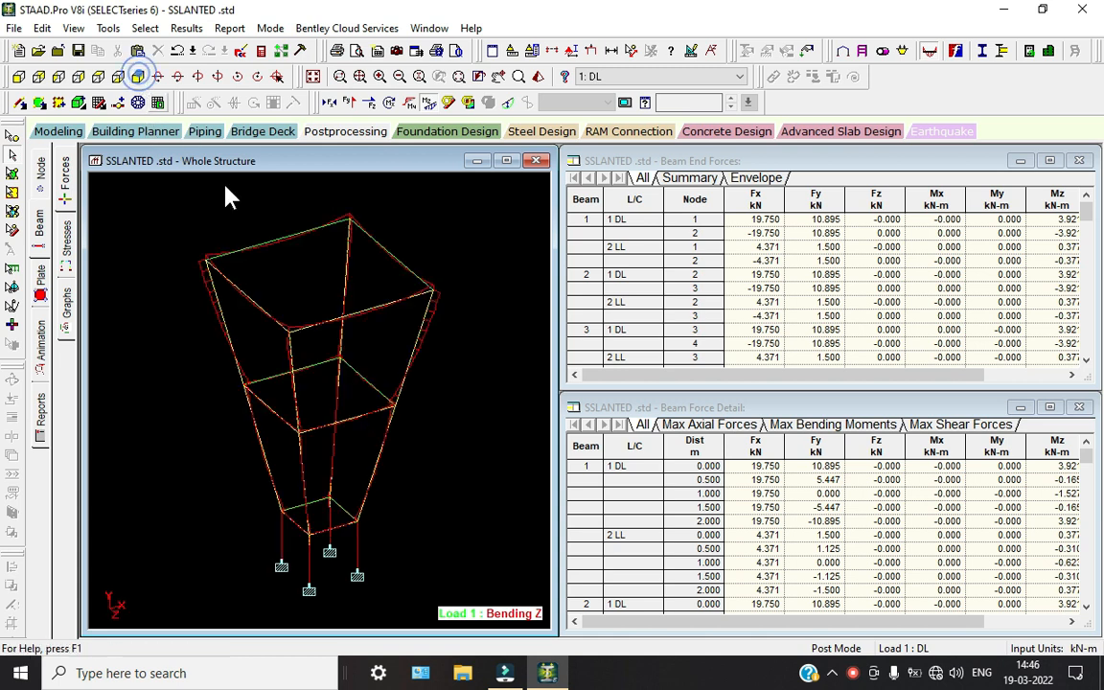
double_click(291, 240)
click(644, 162)
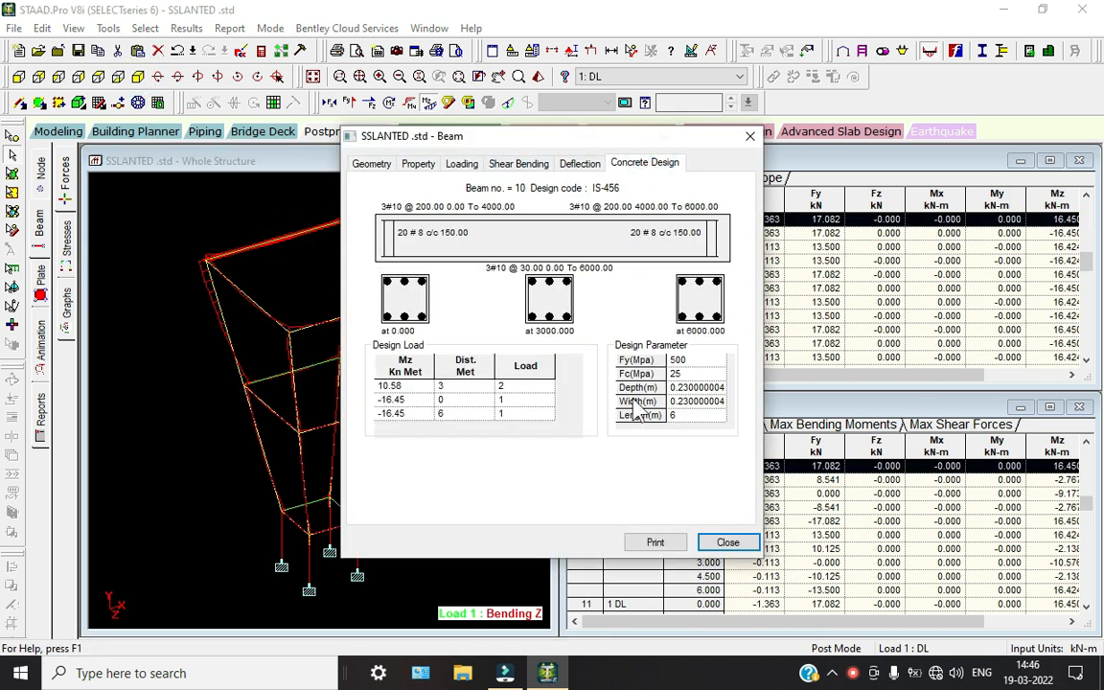
click(728, 543)
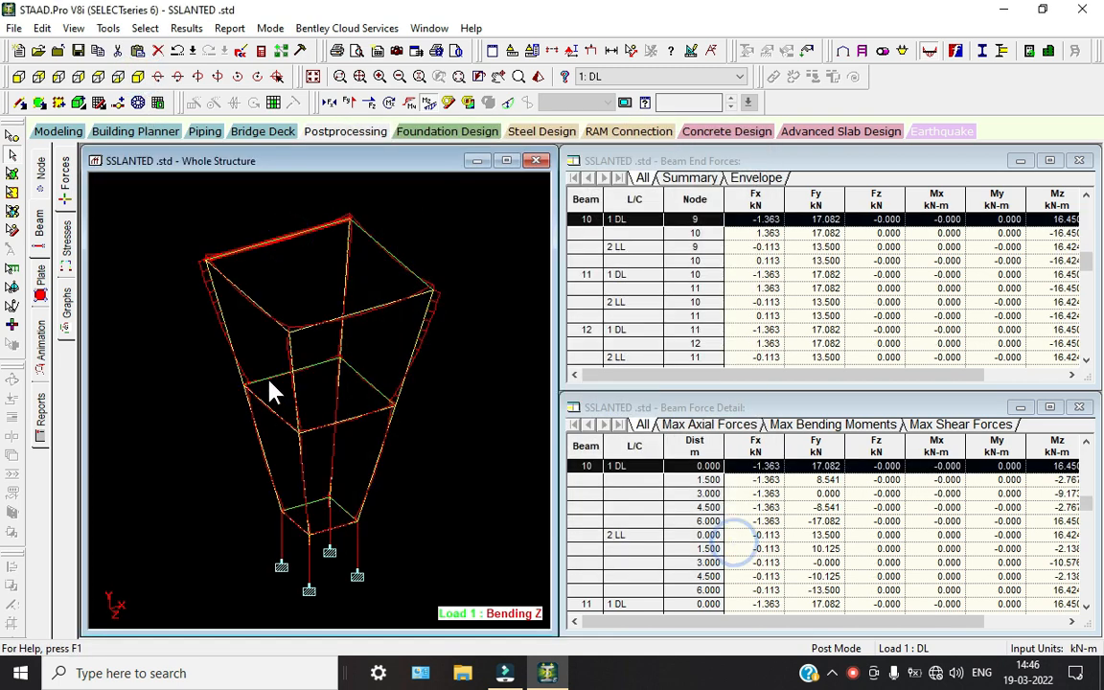
Review the concrete design, deflection and shear bending results of an upper-tier slanted column
double_click(426, 342)
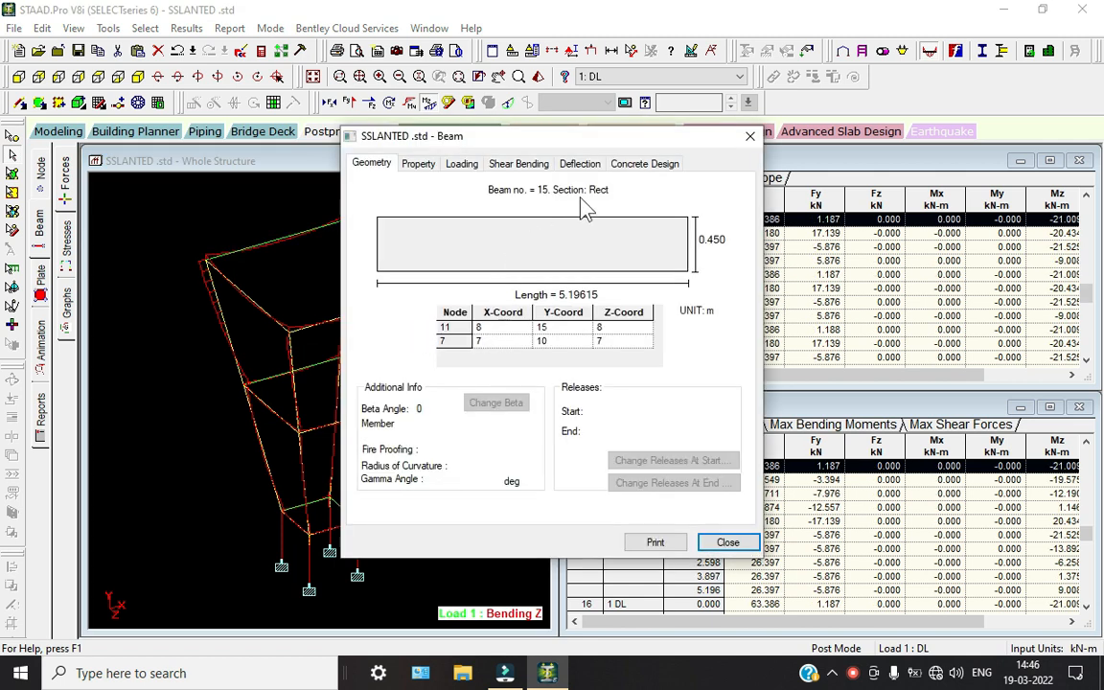
click(640, 165)
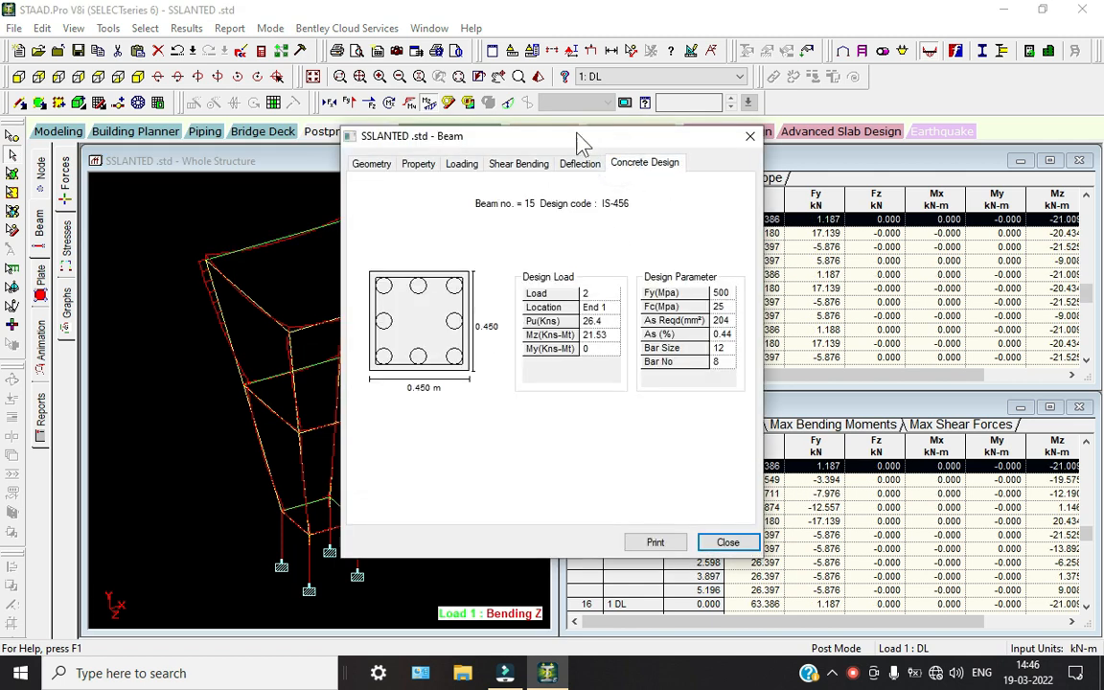
click(579, 164)
click(518, 163)
click(728, 542)
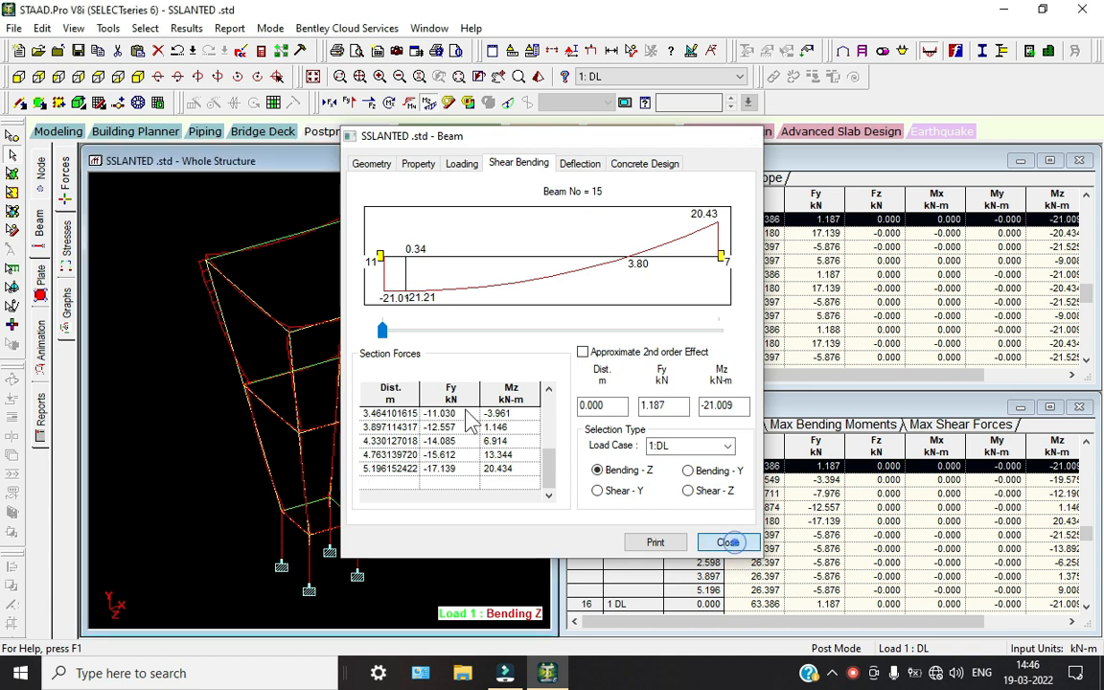
Examine the slanted column's stress contour and the moment, shear and axial force graphs of a top-level beam
click(66, 239)
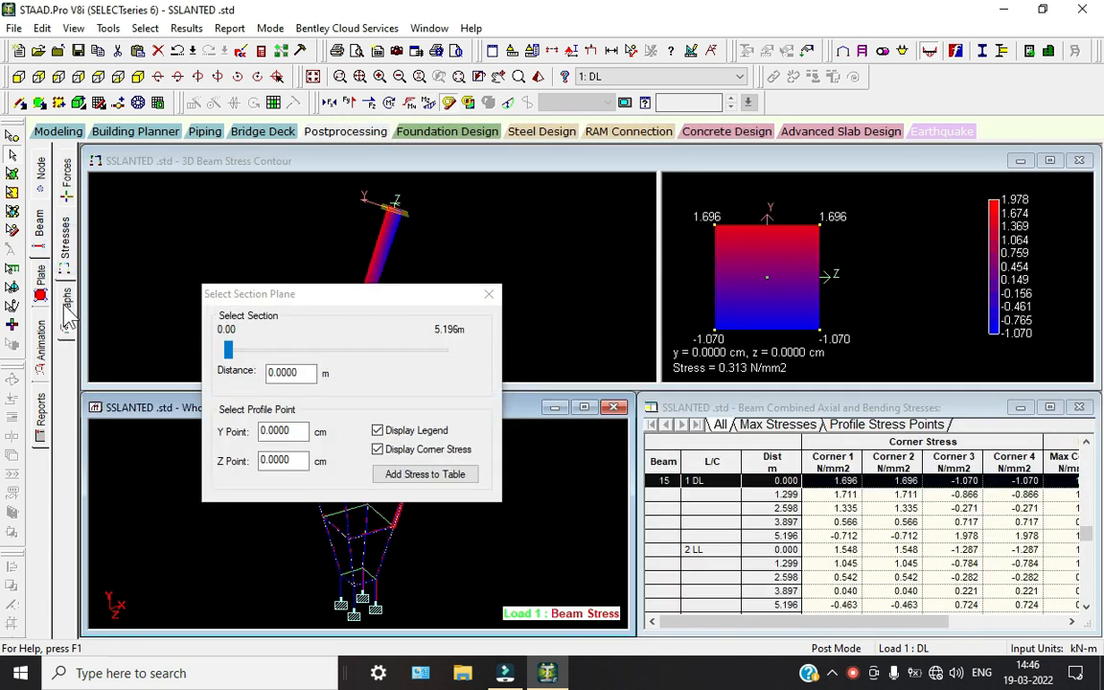
click(67, 301)
click(434, 320)
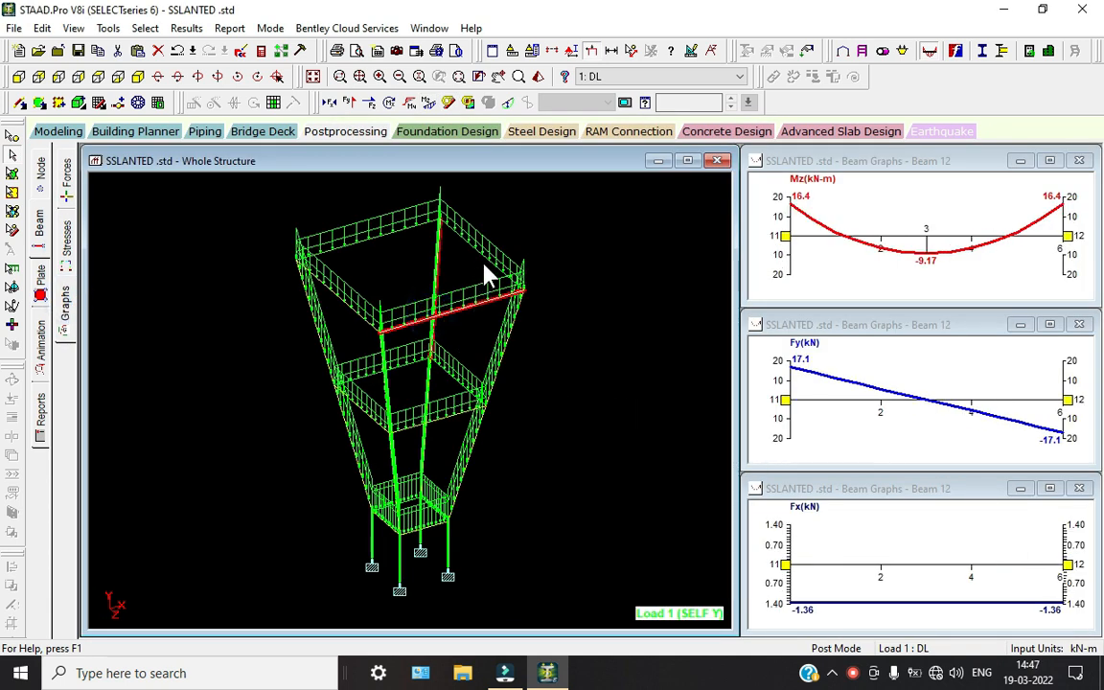
click(483, 264)
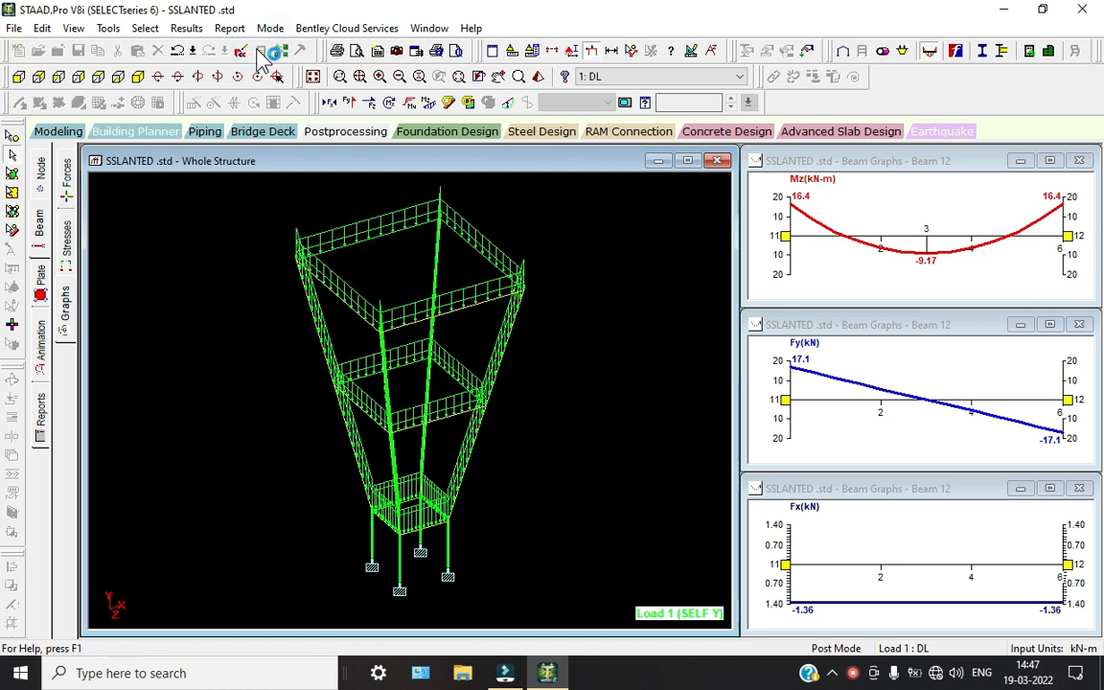
Read through the concrete design results for the beams and columns in the analysis output file
click(371, 262)
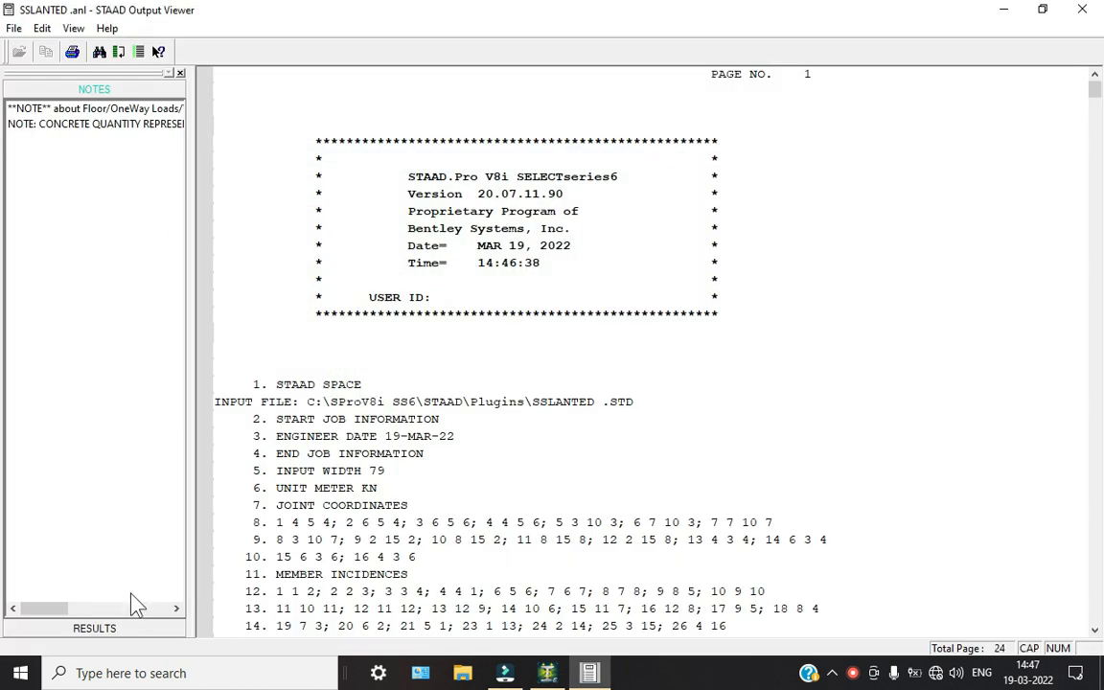
click(113, 628)
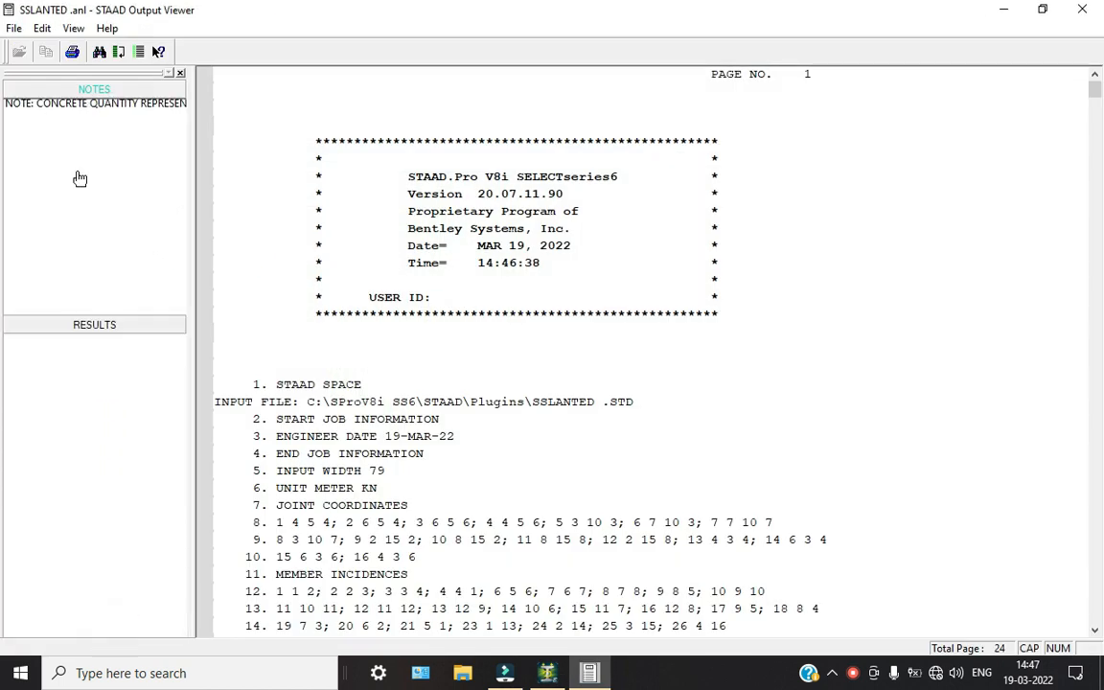
click(59, 132)
scroll(542, 362, down, 5)
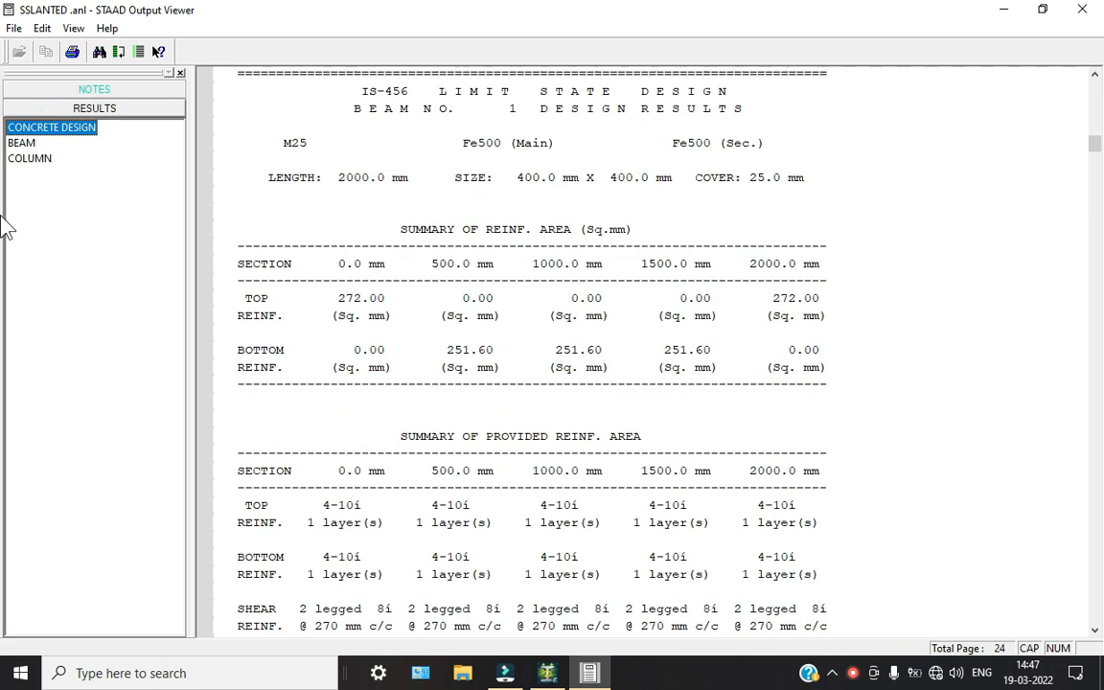
click(37, 159)
scroll(635, 355, down, 5)
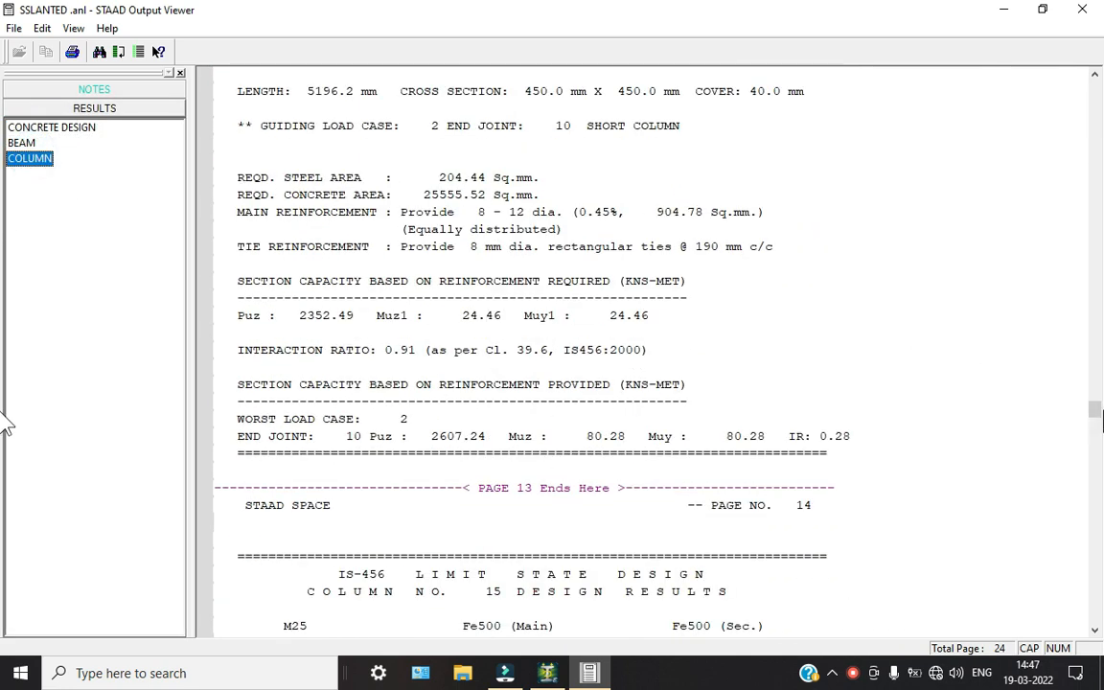
drag(1096, 426, 1101, 548)
click(30, 159)
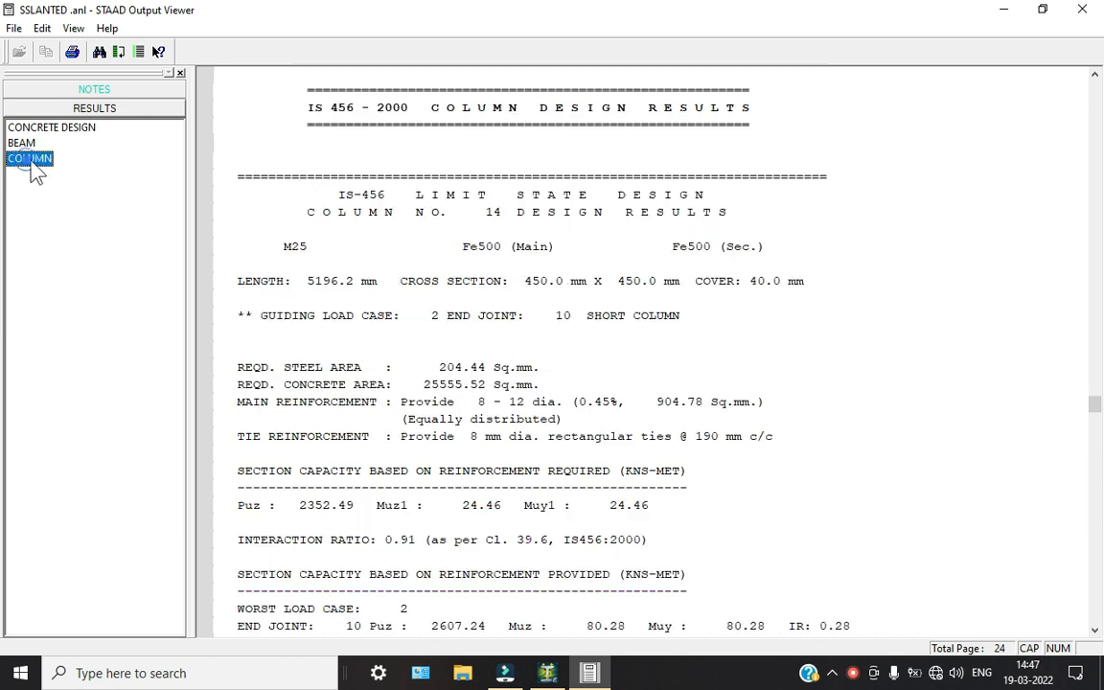
scroll(525, 345, down, 20)
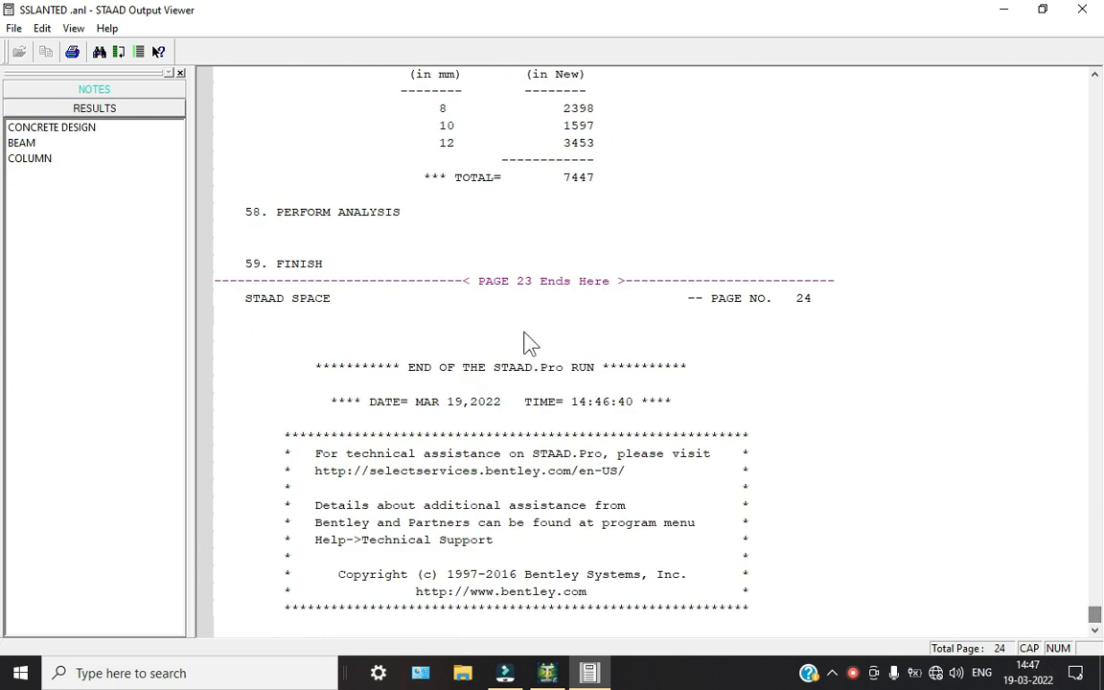
Check the total concrete volume and reinforcement weights in the concrete take-off, and close the output file
scroll(486, 278, up, 2)
scroll(486, 278, up, 1)
click(580, 211)
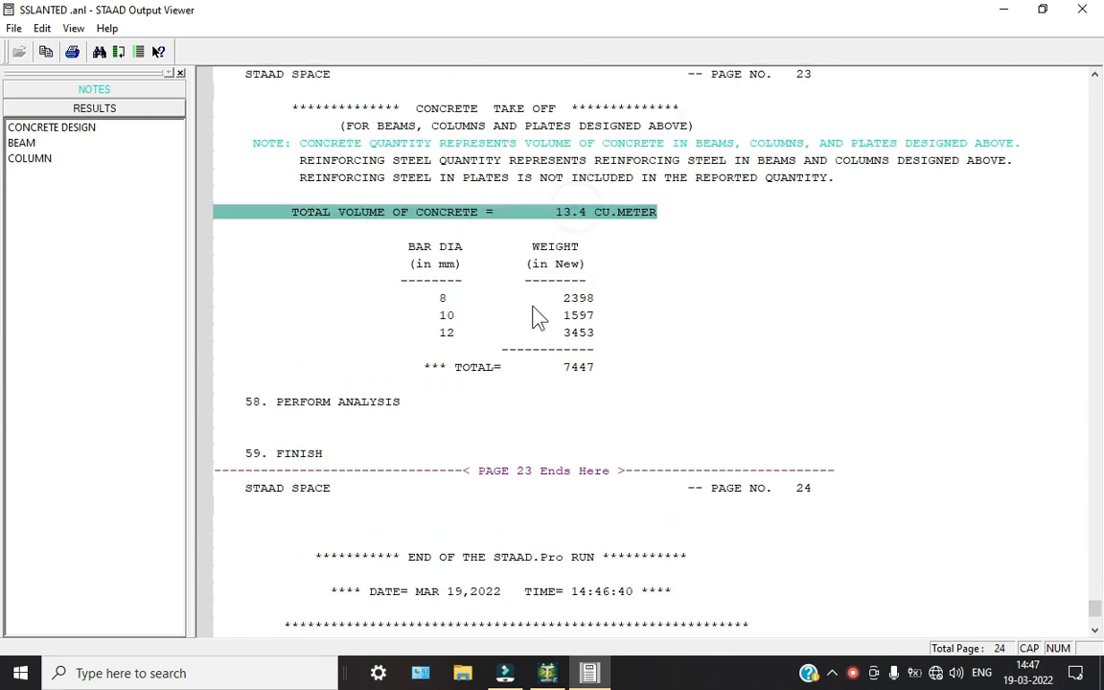
click(538, 298)
click(565, 369)
click(55, 129)
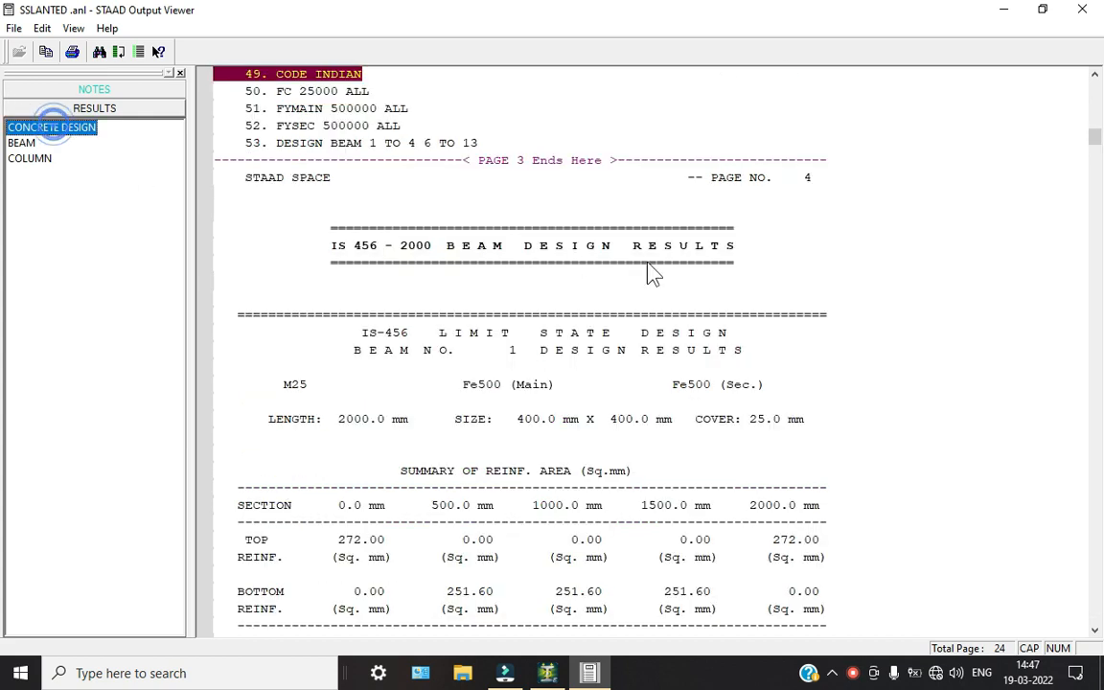
click(1082, 9)
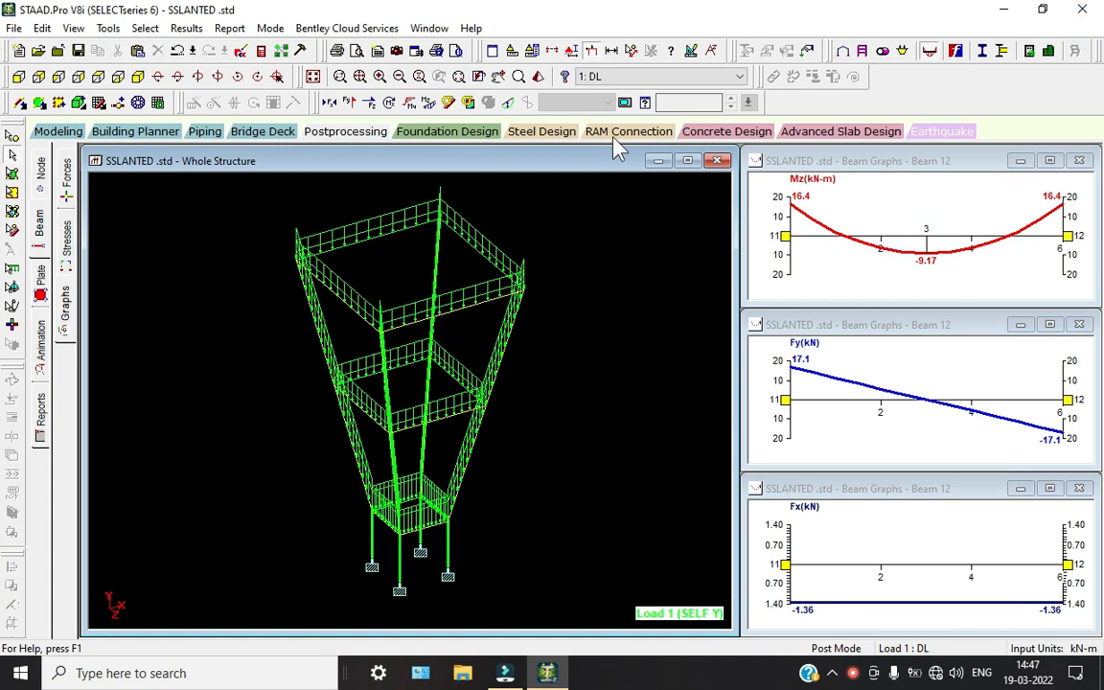
Open a maximized 3D rendered view of the structure and rotate it to inspect the slanted frame and slabs
click(537, 76)
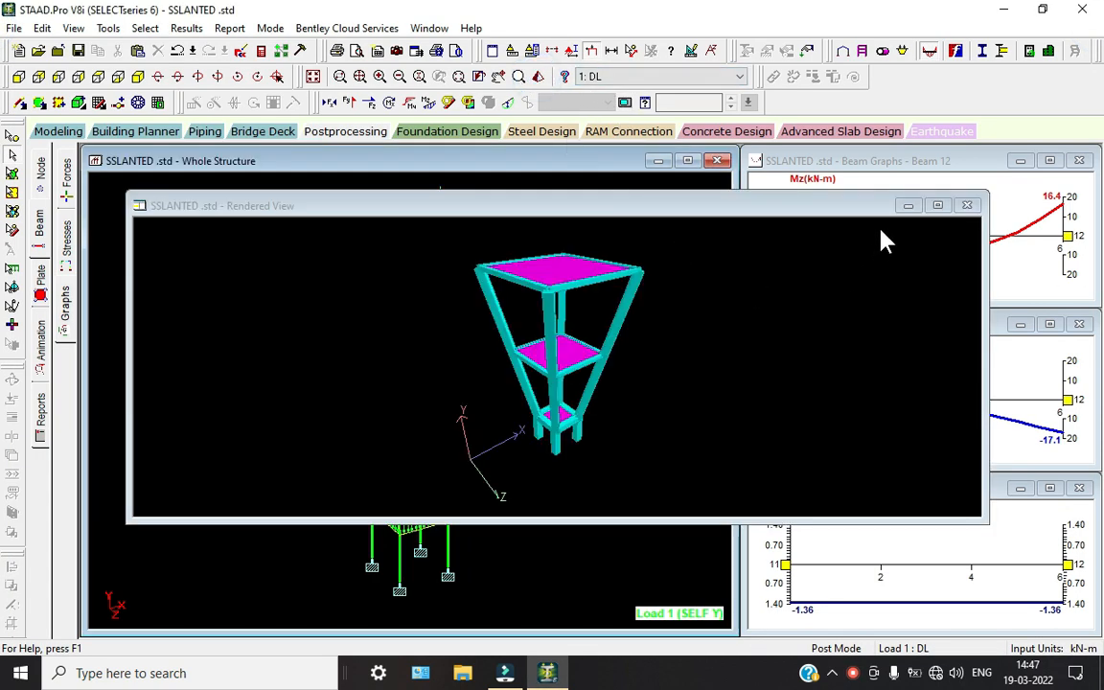
click(936, 206)
click(852, 672)
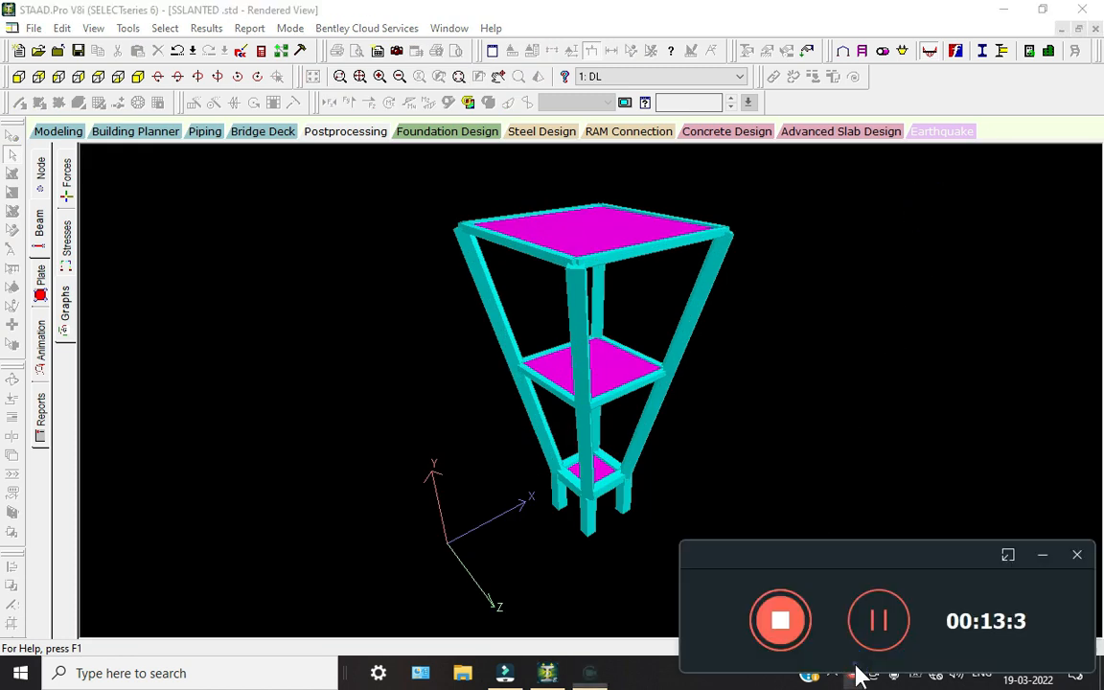
click(1044, 566)
drag(574, 422, 676, 458)
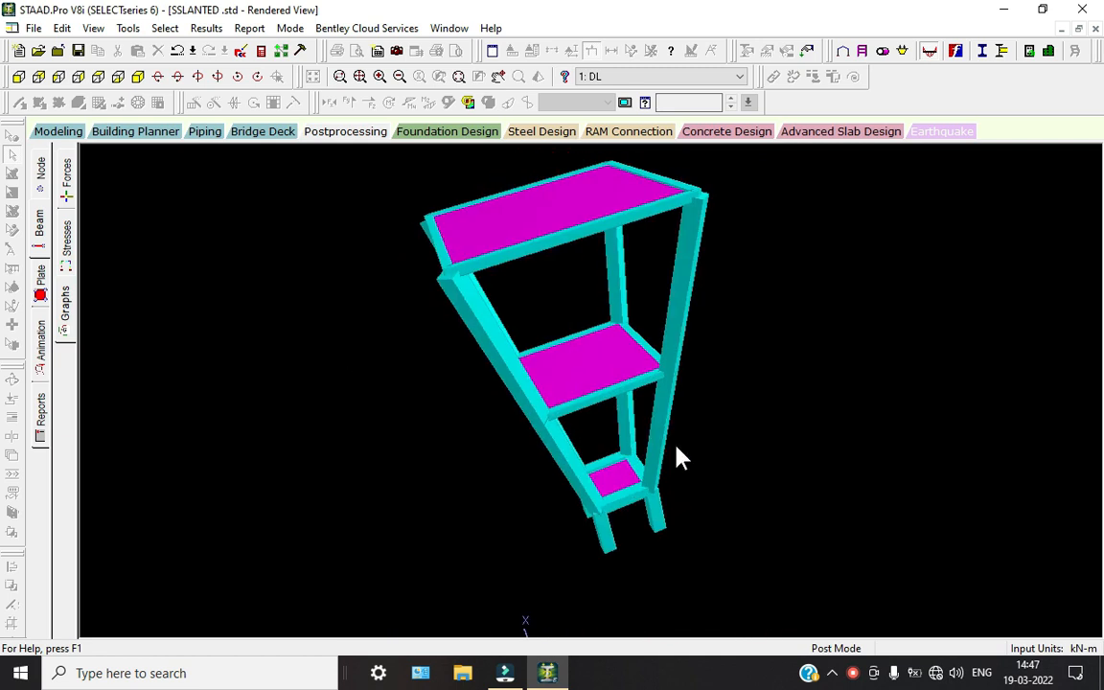
Animate the structure's section displacement in post-processing and show it for load case 2: LL
click(53, 134)
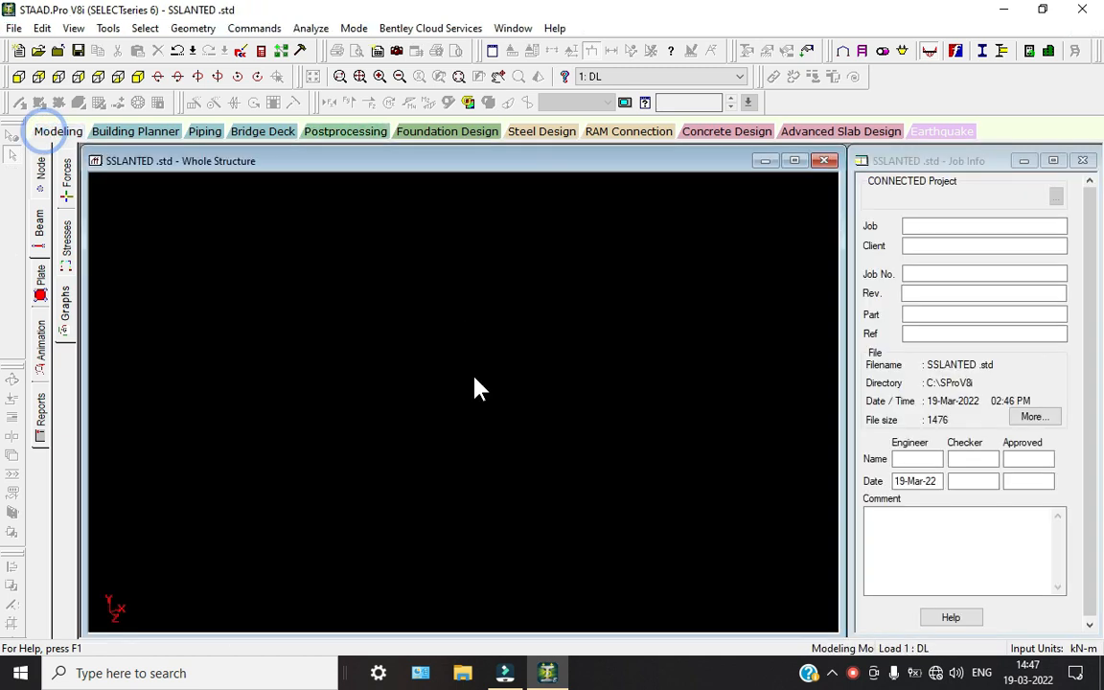
click(311, 134)
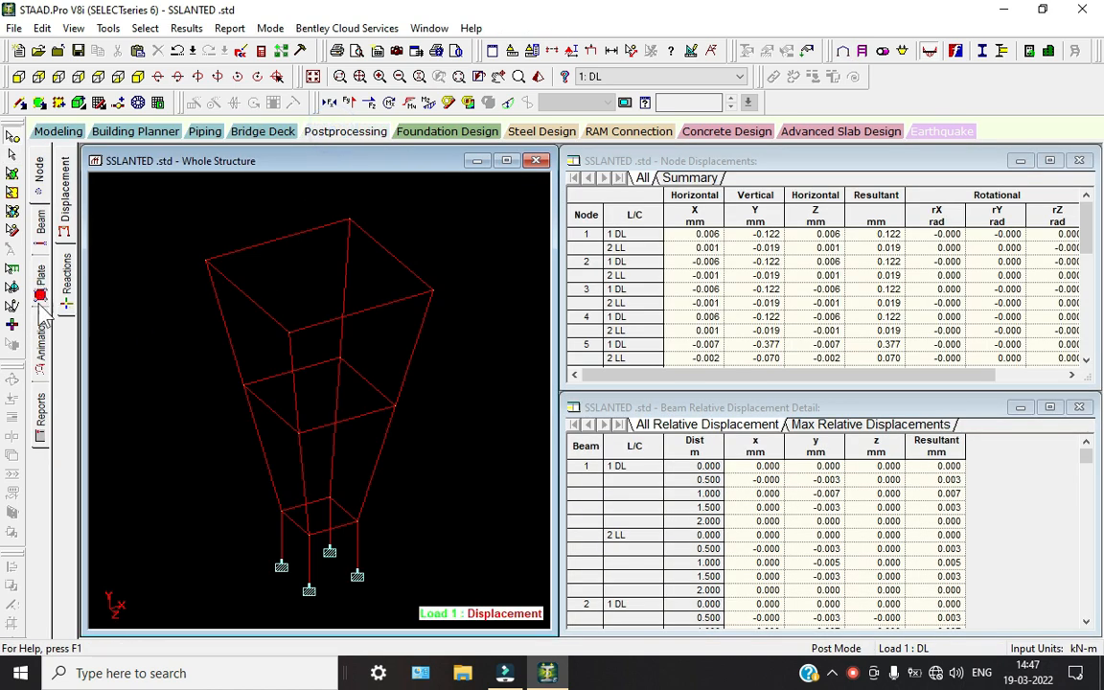
click(41, 321)
click(410, 196)
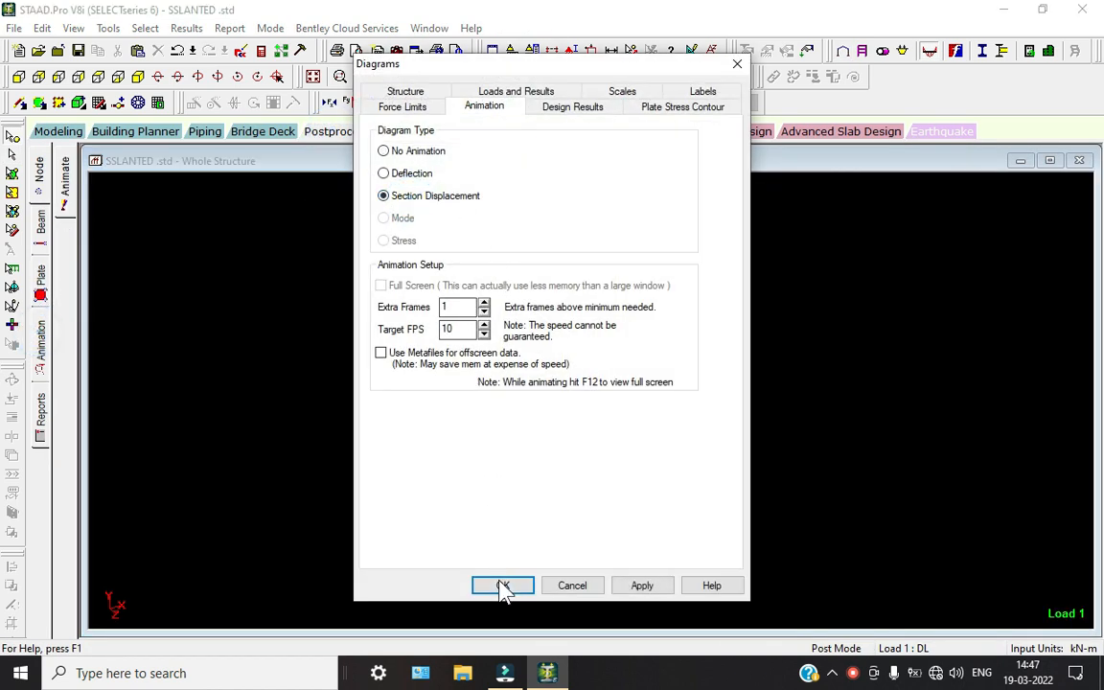
click(500, 585)
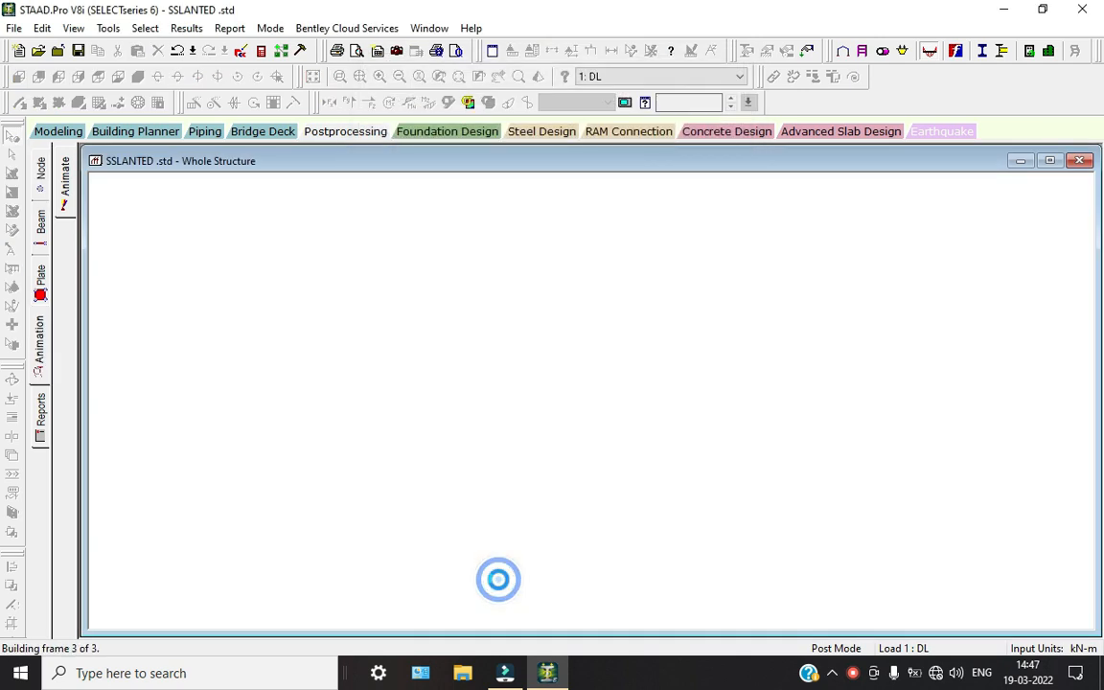
click(634, 77)
click(631, 102)
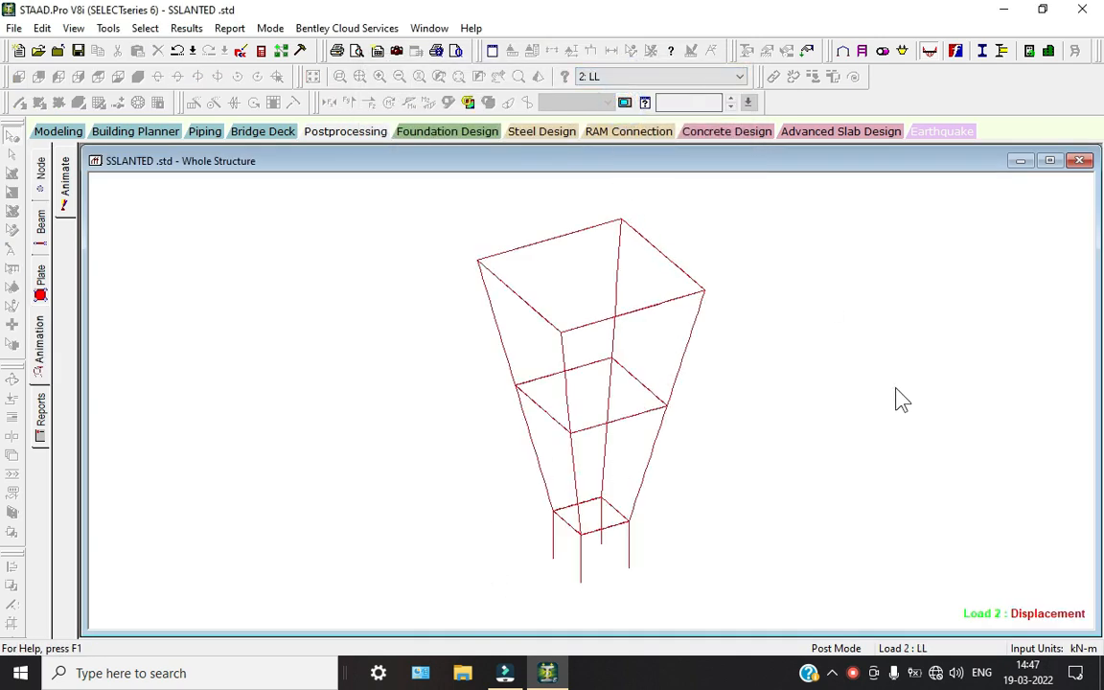
Display the Max Absolute plate stress contour and animate it with the Stress diagram type
click(48, 282)
click(503, 164)
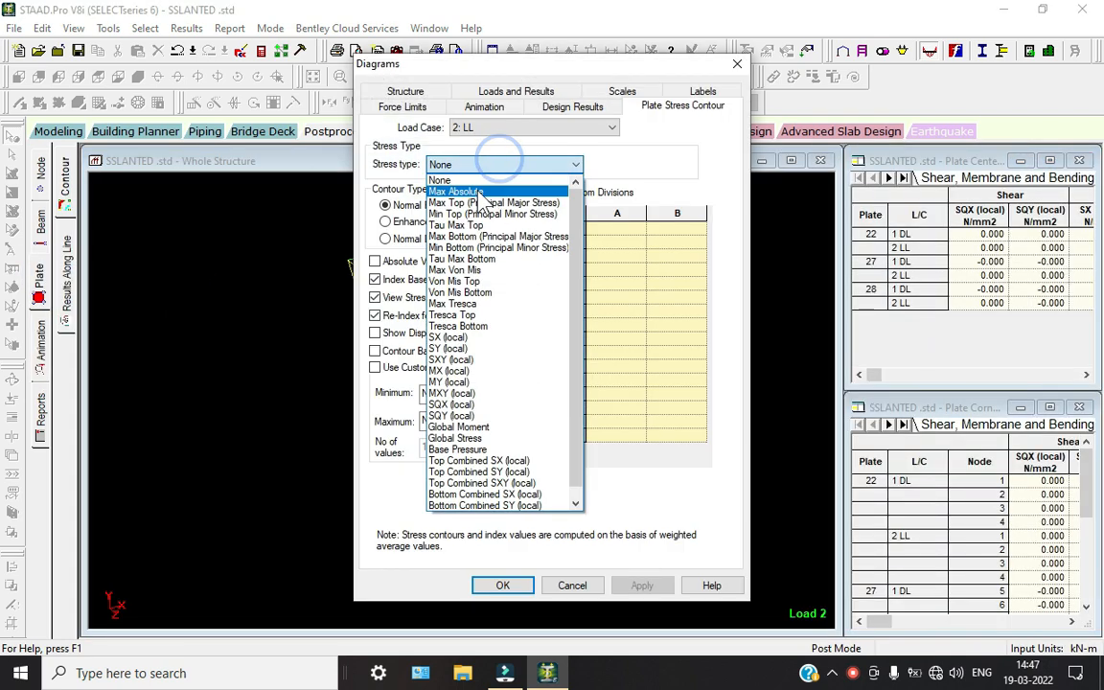
click(475, 193)
click(470, 107)
click(385, 240)
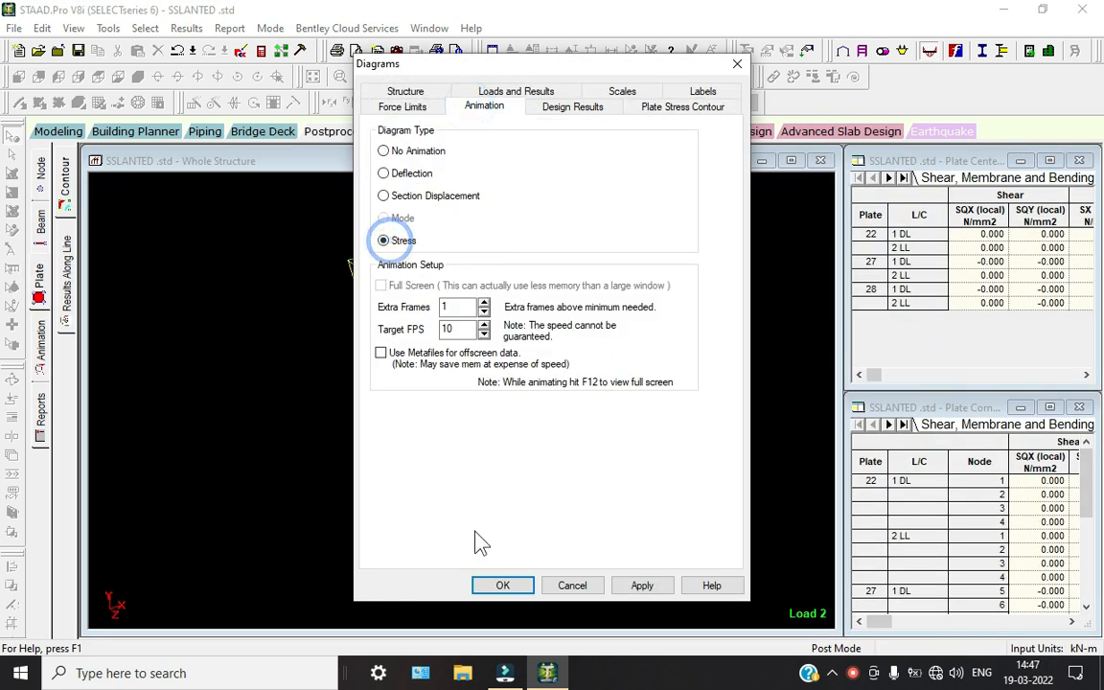
click(502, 585)
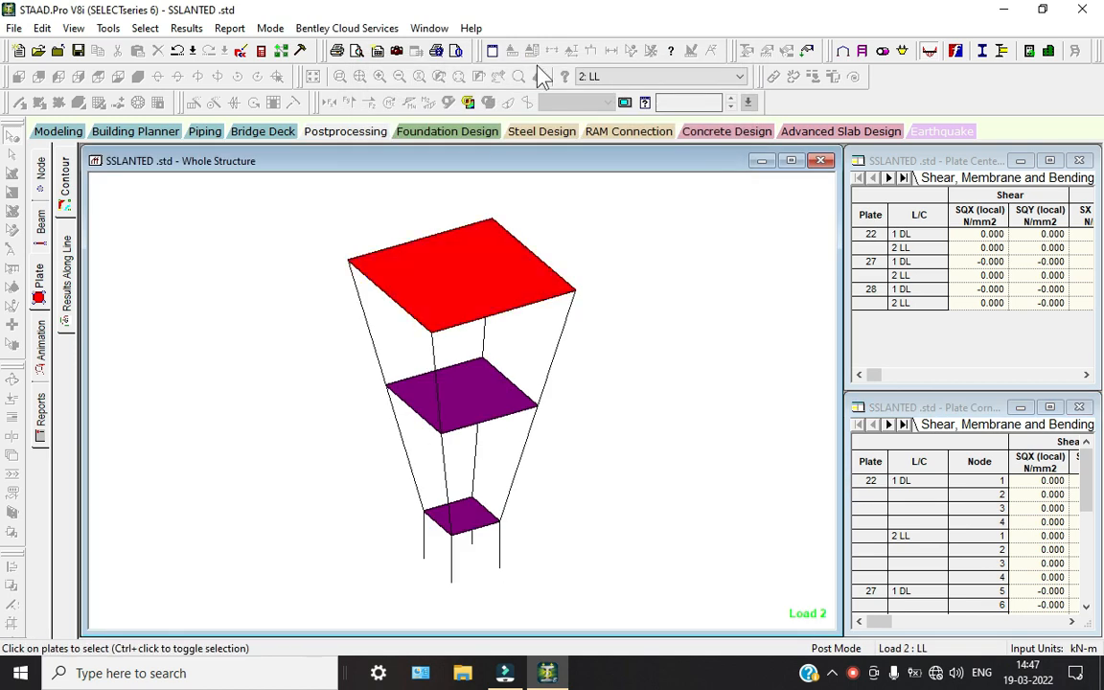
Show the animated plate stress contour for load case 1: DL
click(589, 77)
click(613, 103)
click(598, 77)
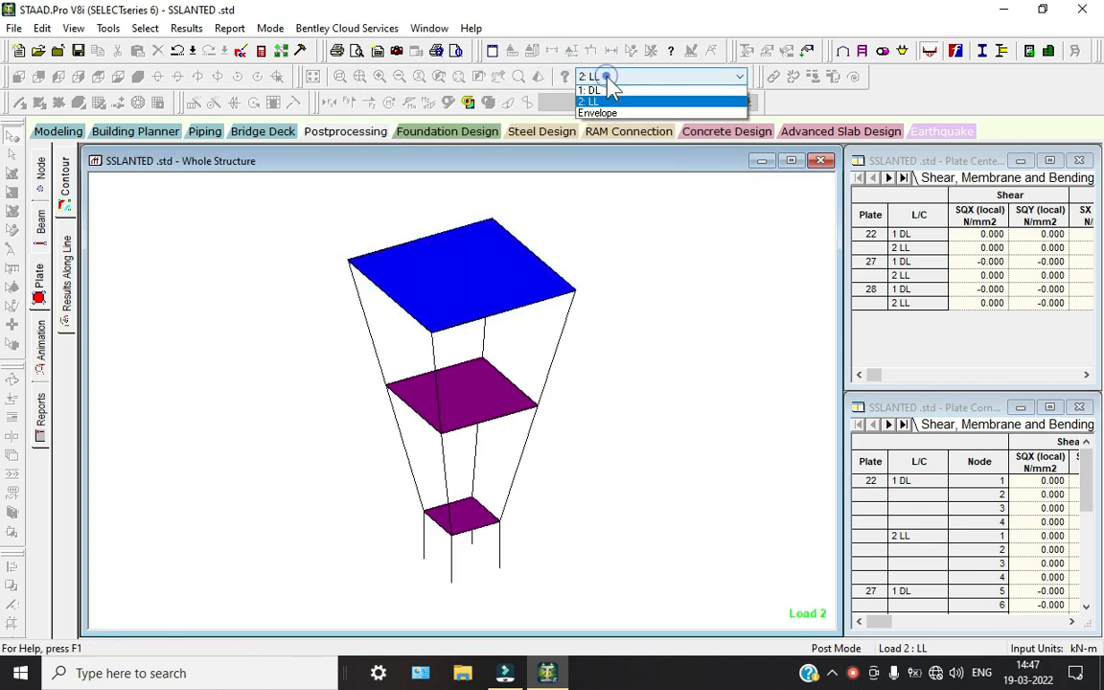
click(594, 89)
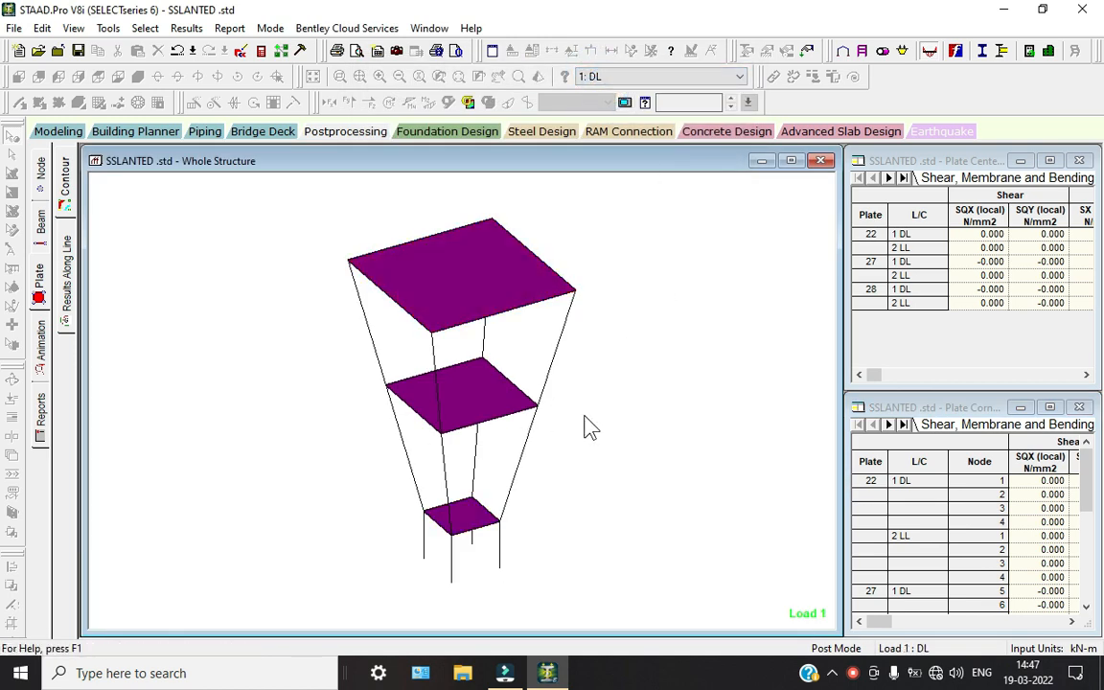
Return to modeling mode and inspect the structure from another angle in a full-size 3D rendered view
click(63, 133)
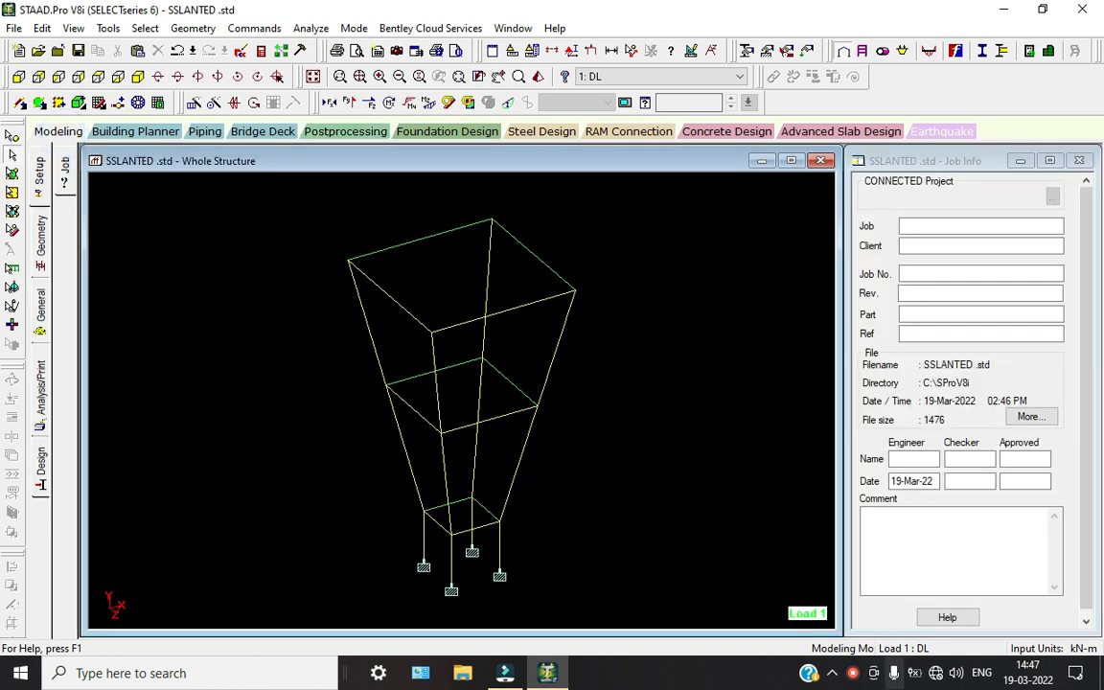
click(850, 673)
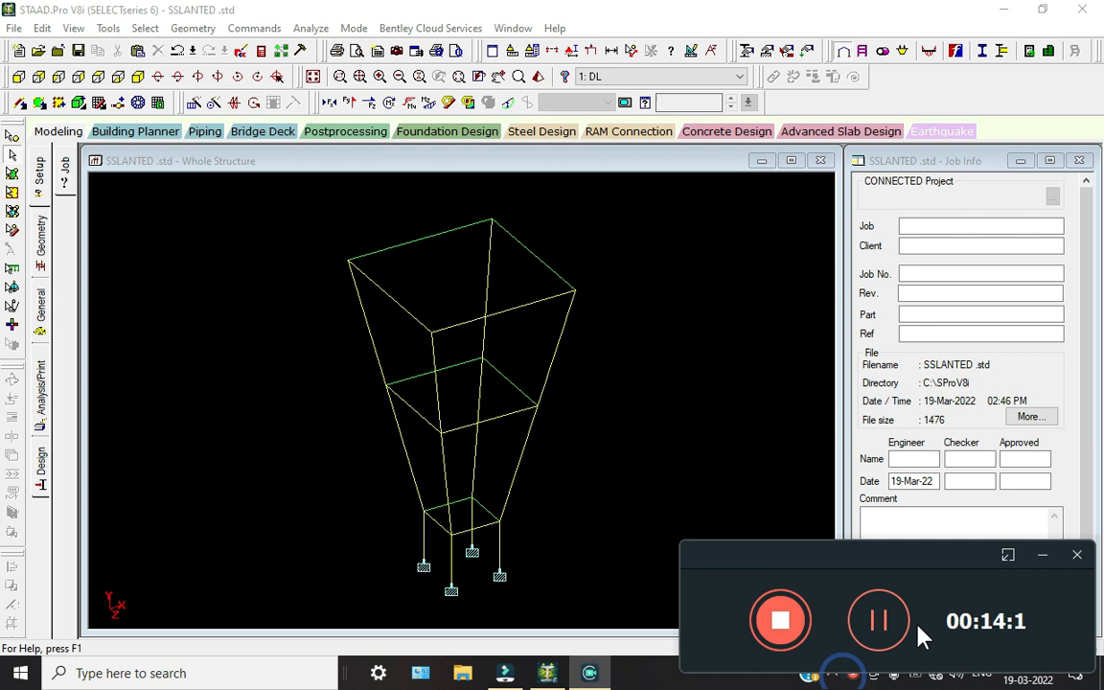
click(1044, 557)
click(539, 75)
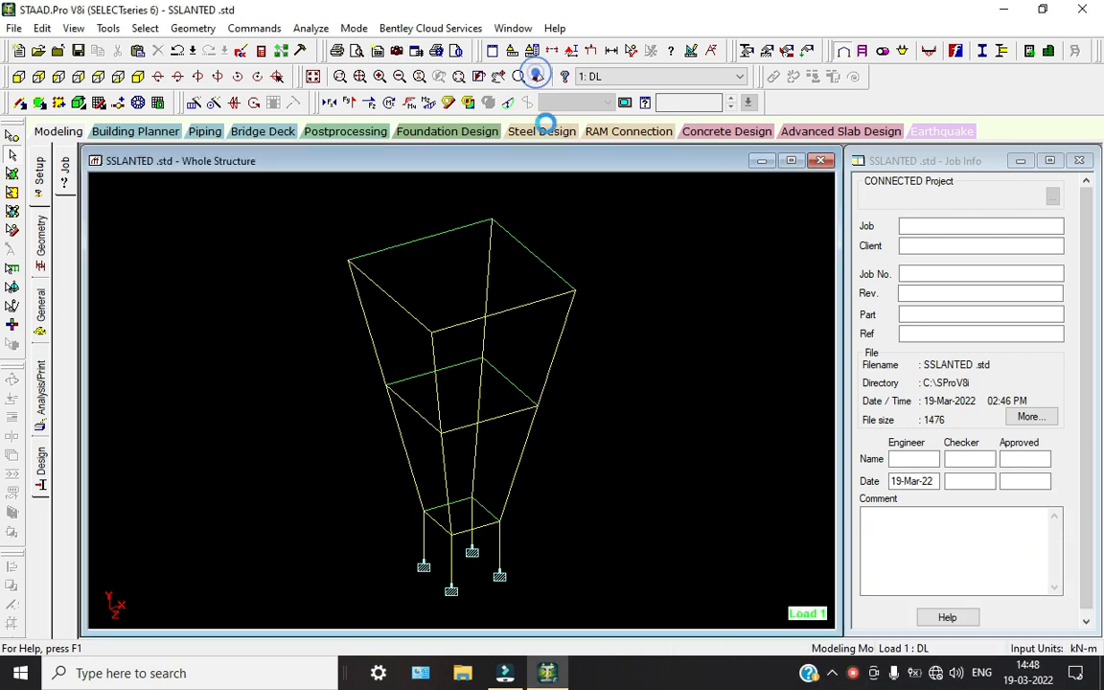
click(905, 184)
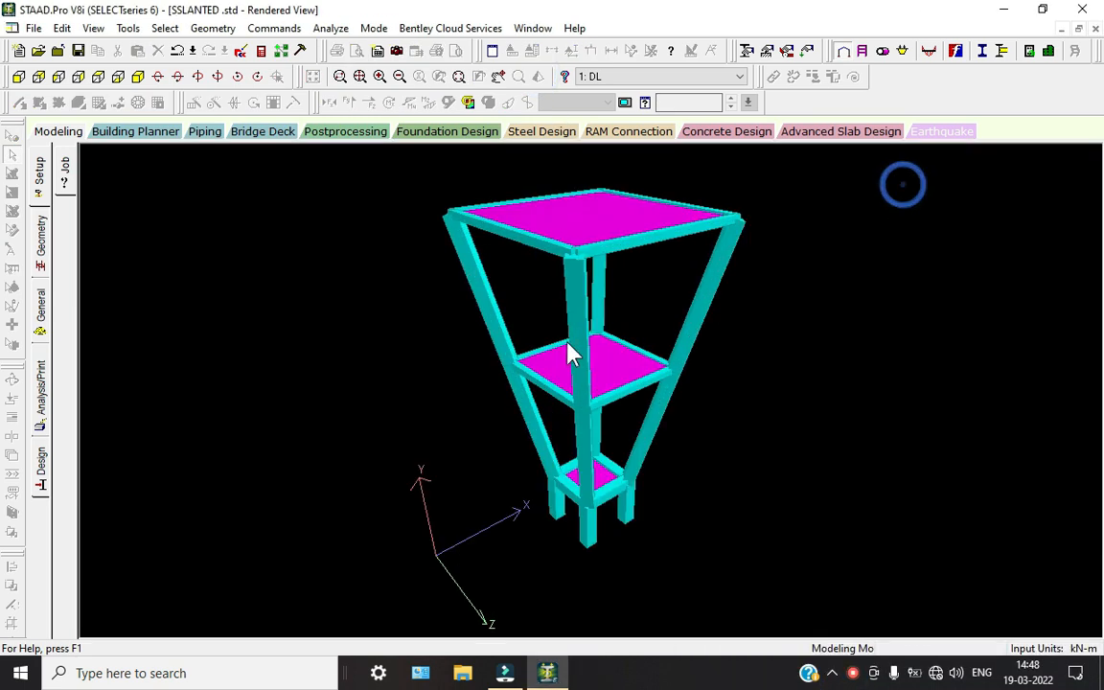
drag(566, 352, 532, 400)
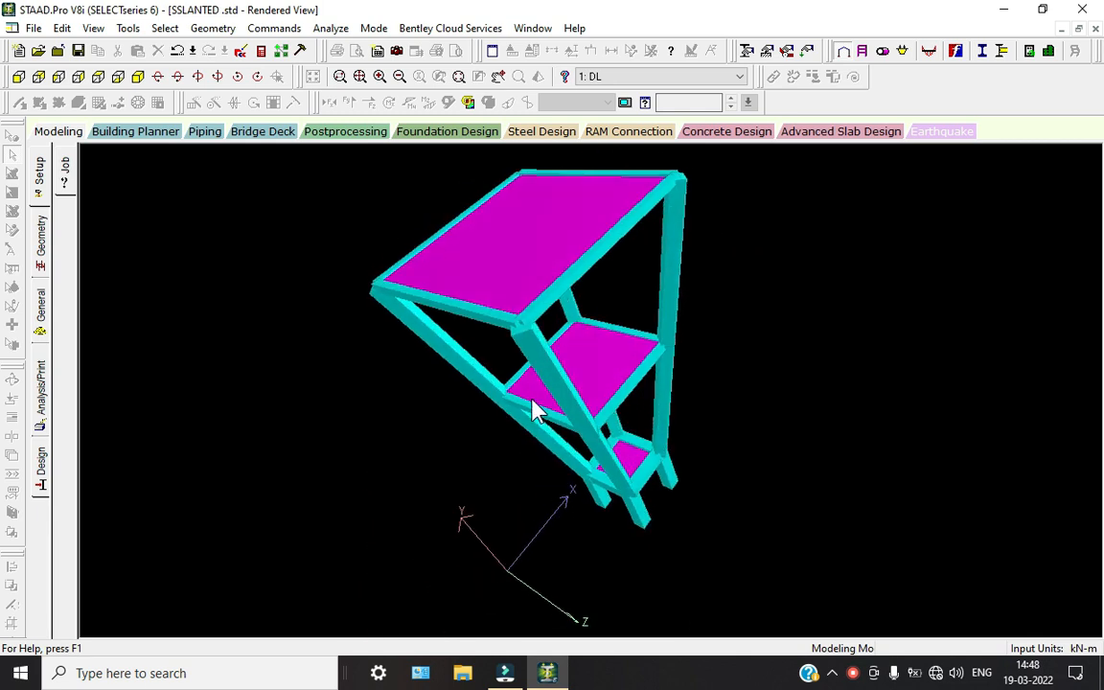